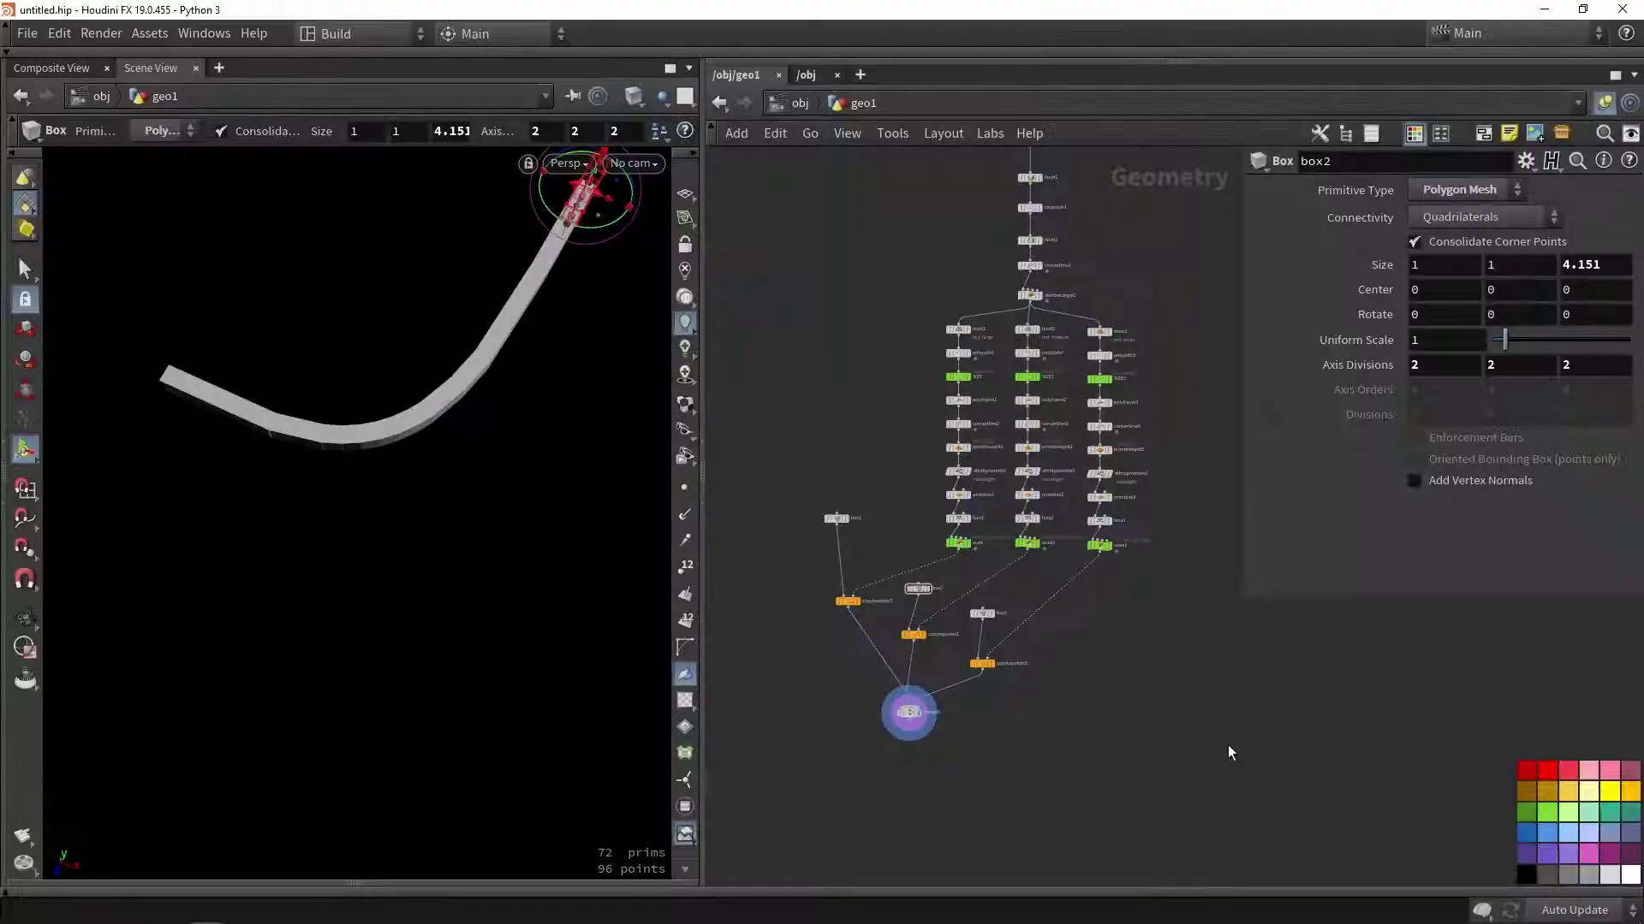
Step: Box-select all 42 nodes of the rail network in the network editor
scroll(1227, 745, "down", 5)
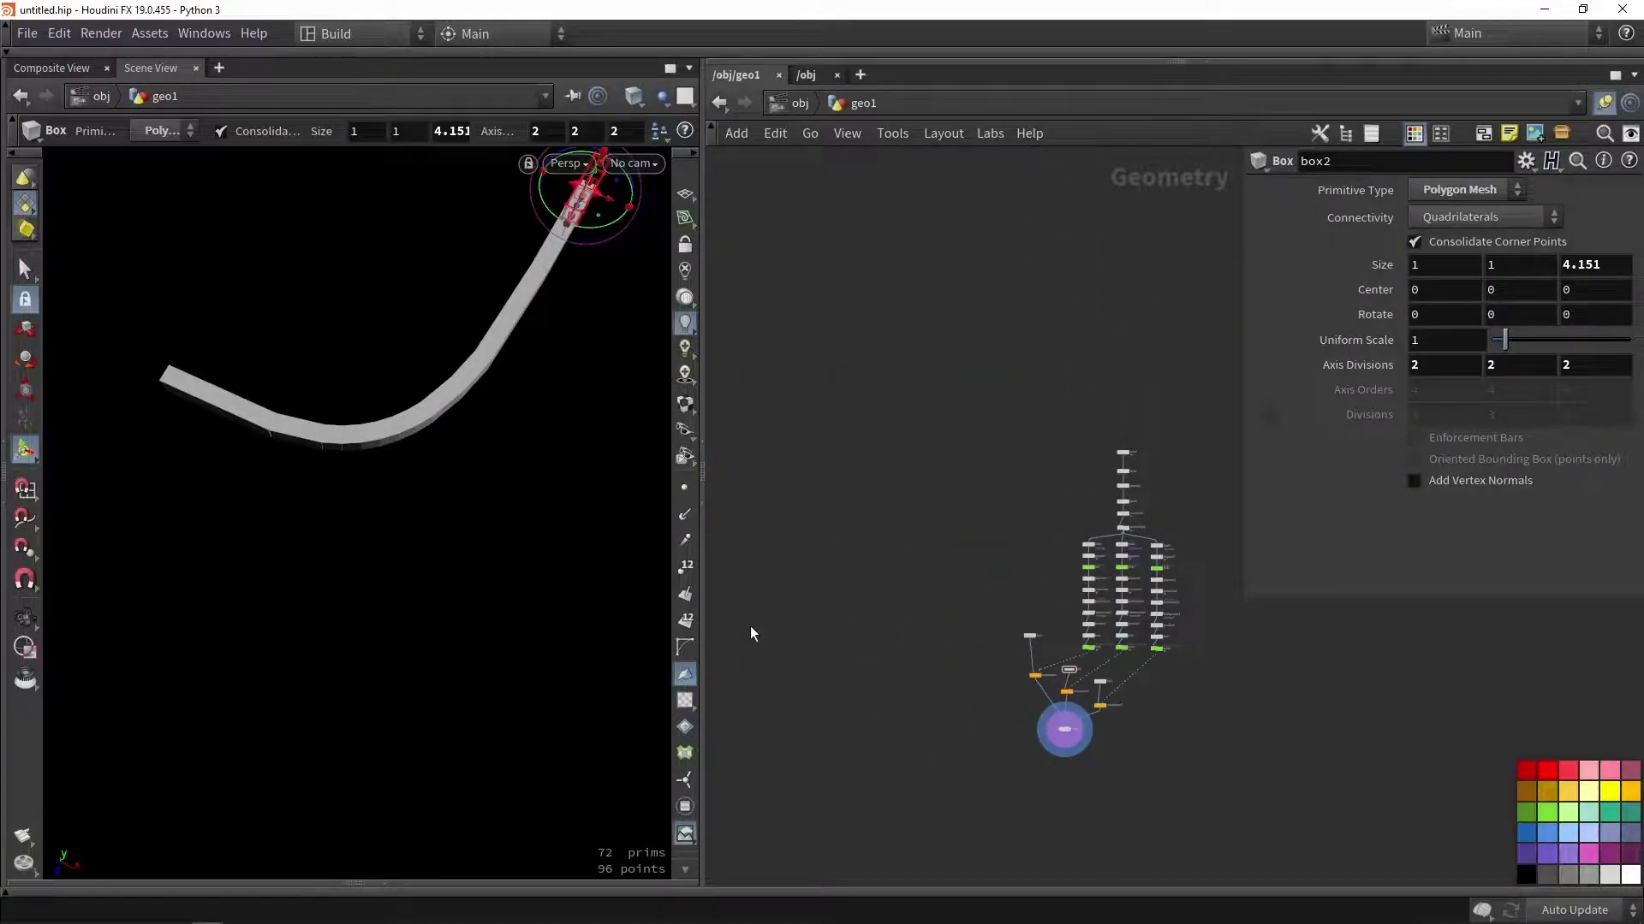
scroll(1086, 631, "up", 5)
left_click_drag(455, 459, 454, 374)
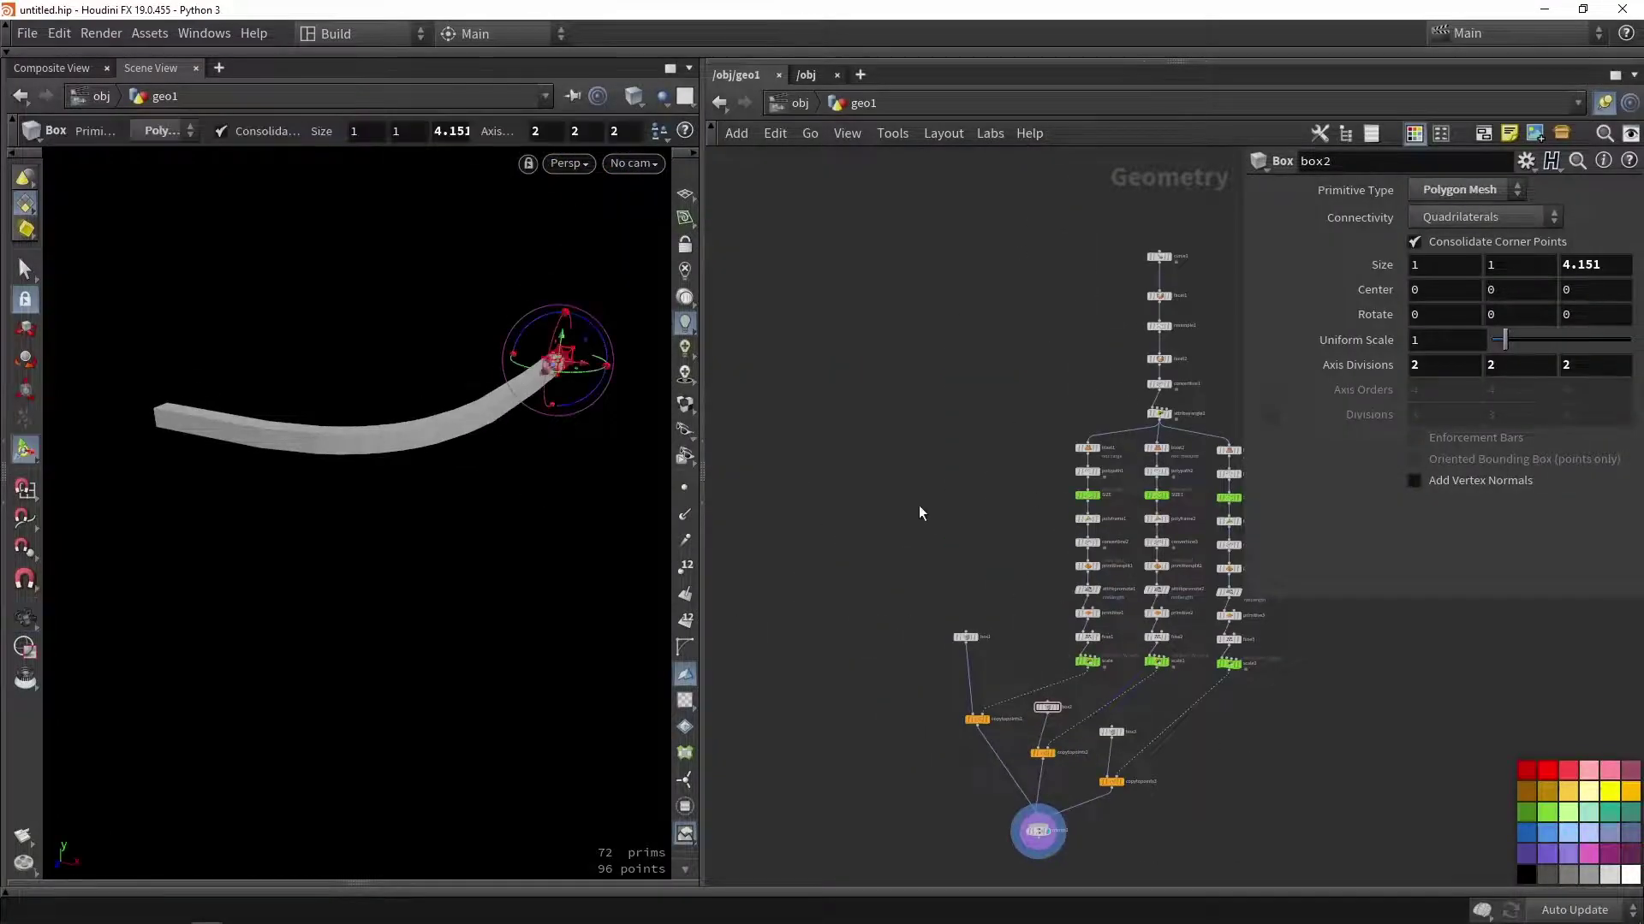
scroll(920, 514, "down", 3)
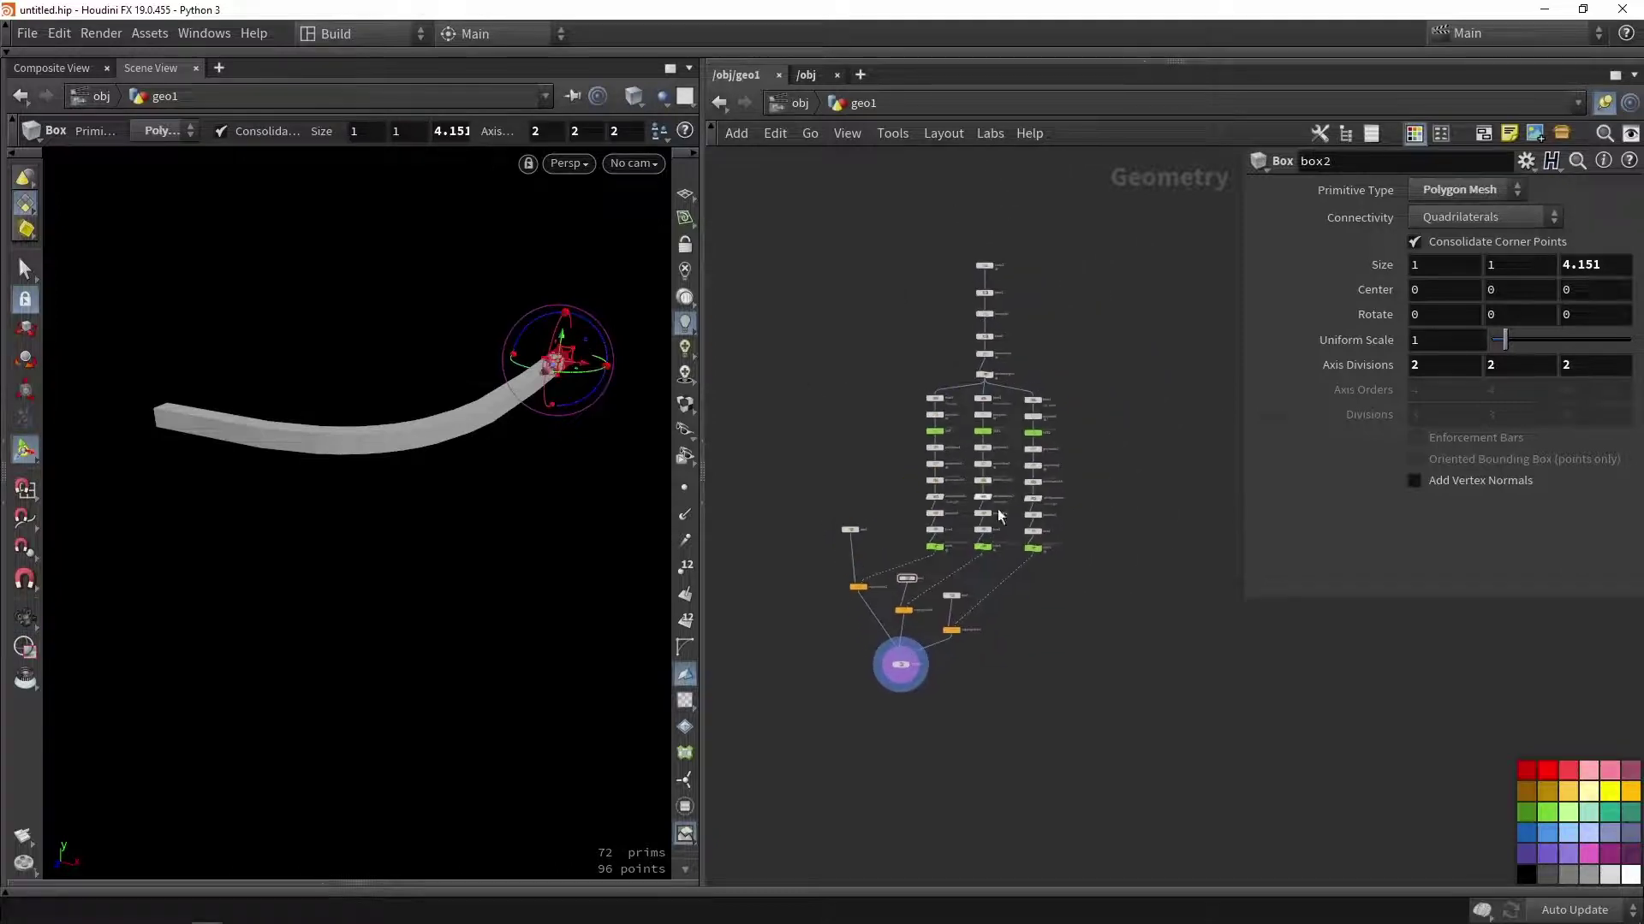
left_click_drag(1185, 783, 798, 281)
scroll(990, 240, "up", 4)
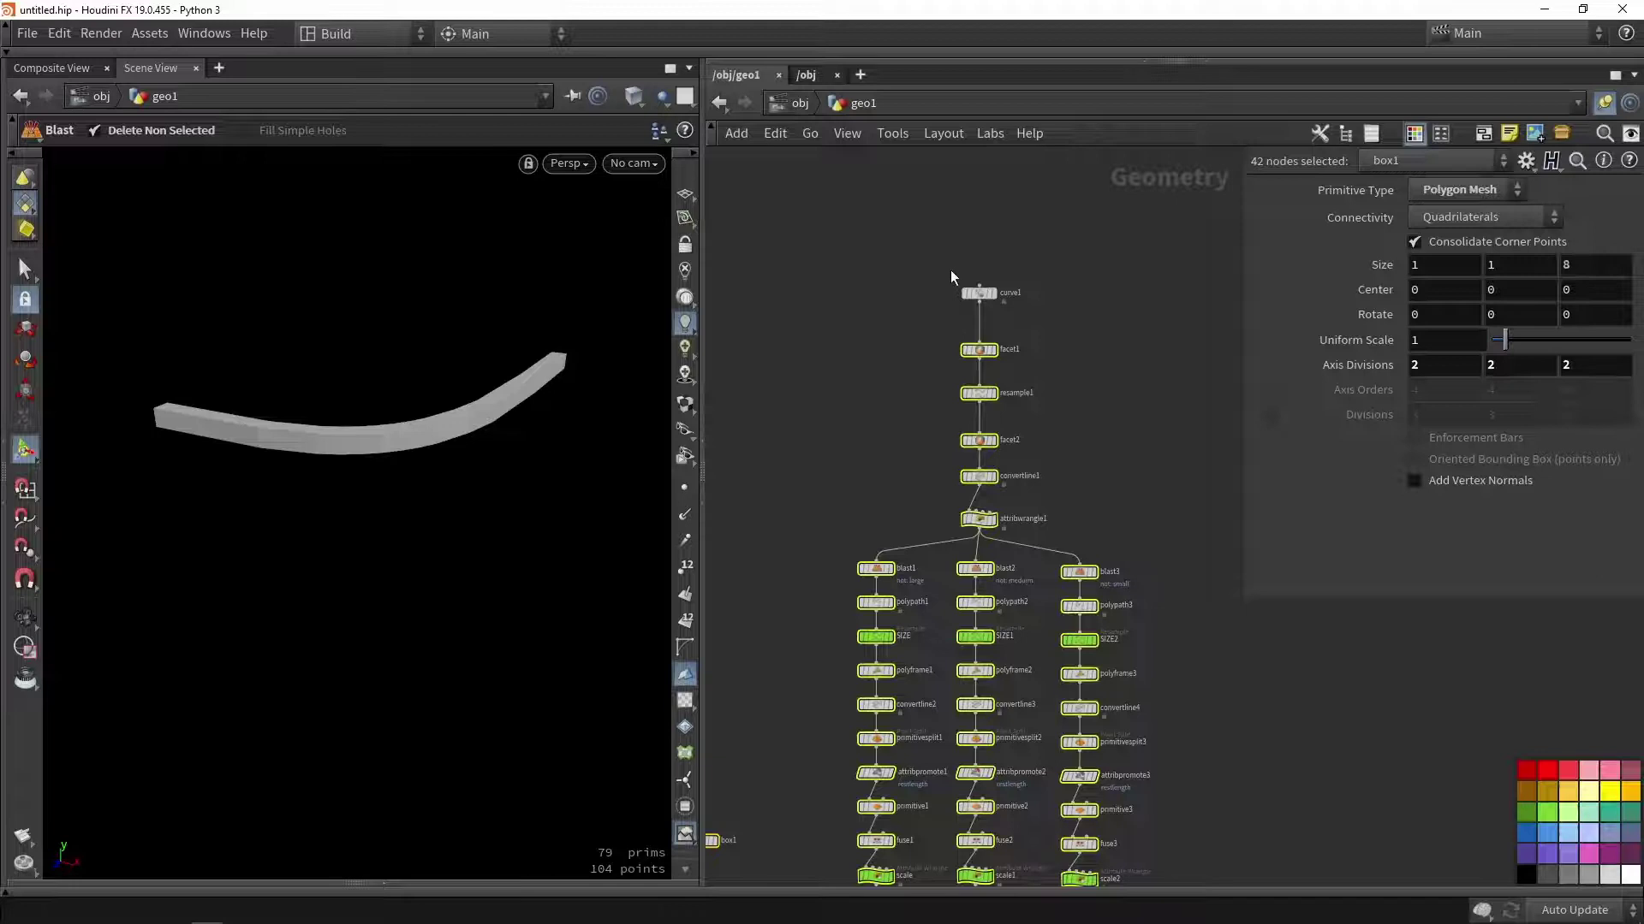
scroll(950, 276, "down", 3)
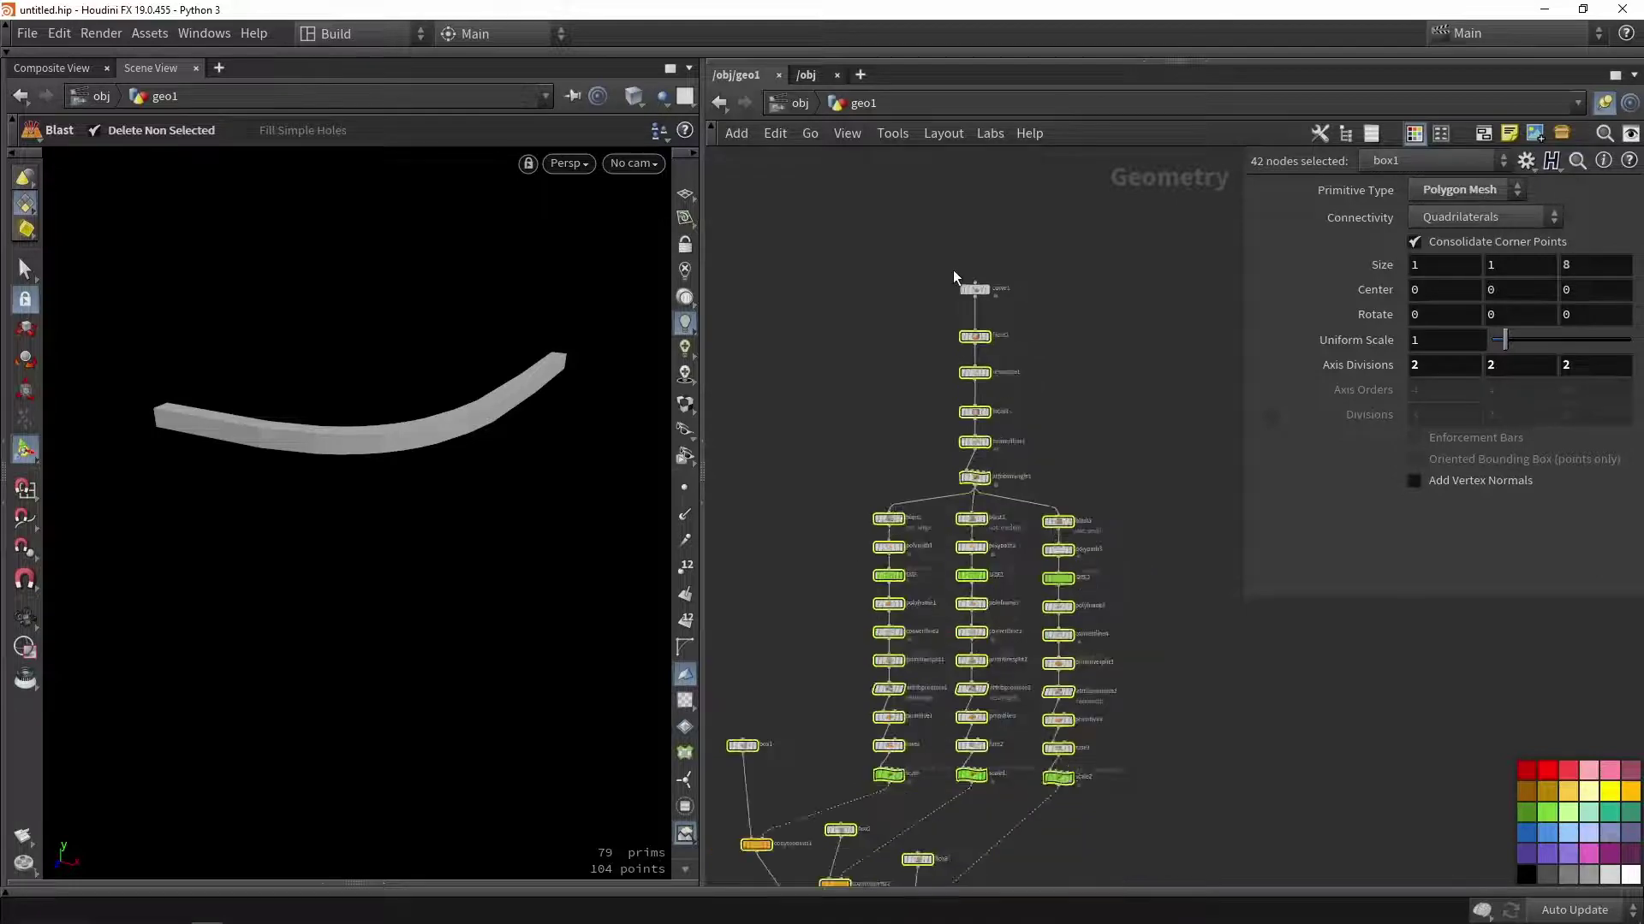
Step: Collapse the selected rail nodes into subnet1 and place it beneath curve1
left_click(1559, 135)
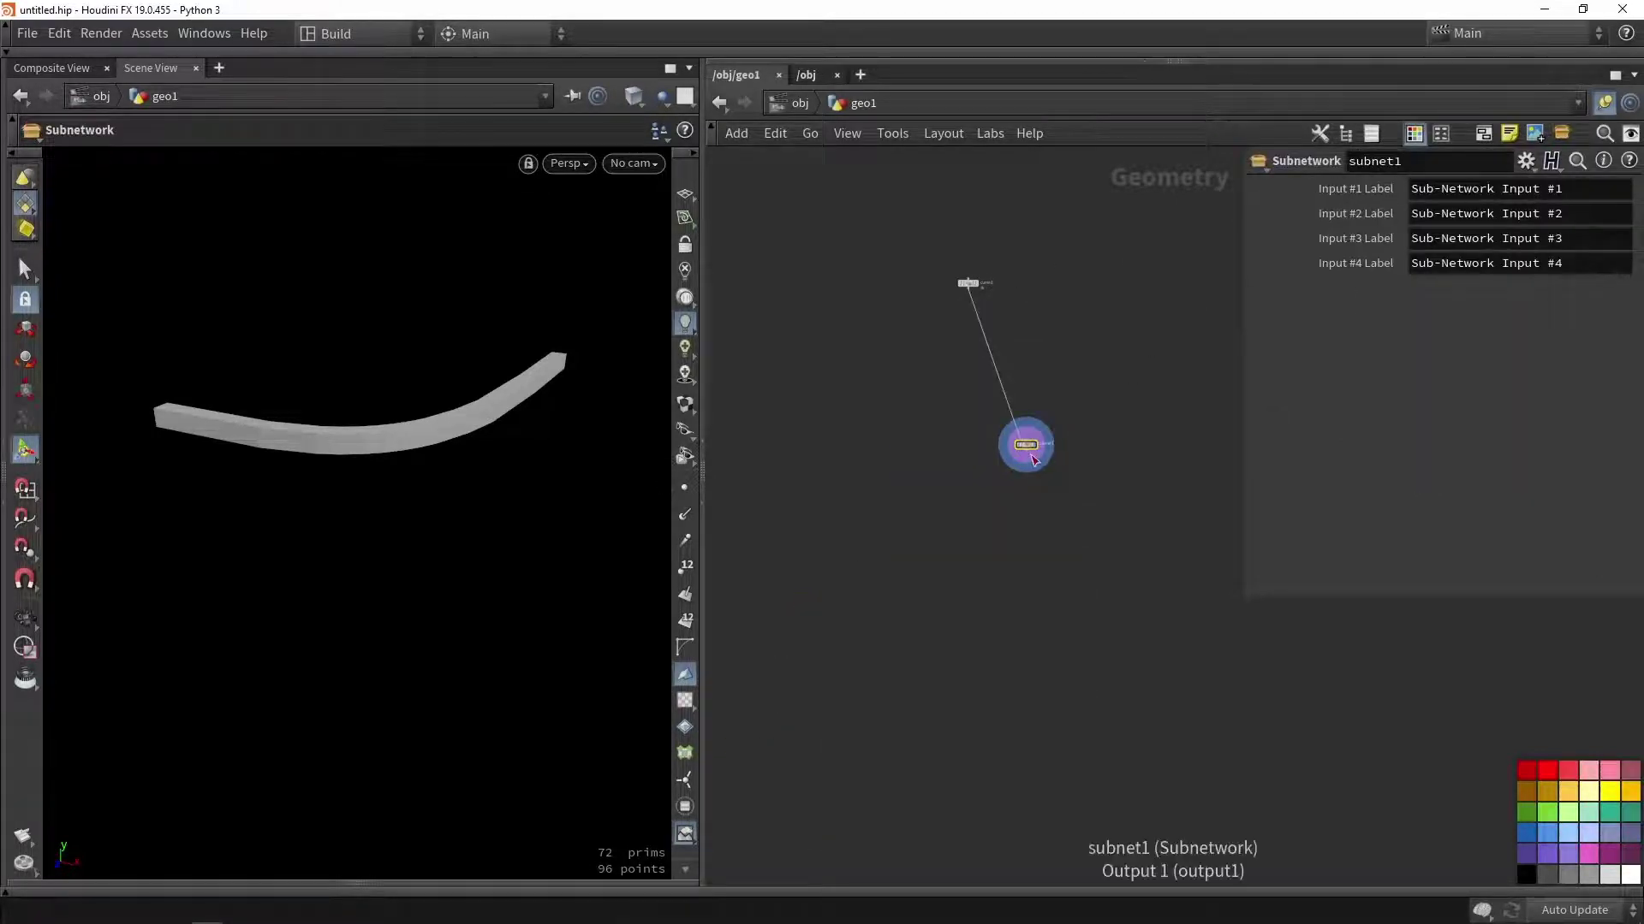
left_click_drag(1033, 460, 960, 314)
scroll(967, 331, "up", 3)
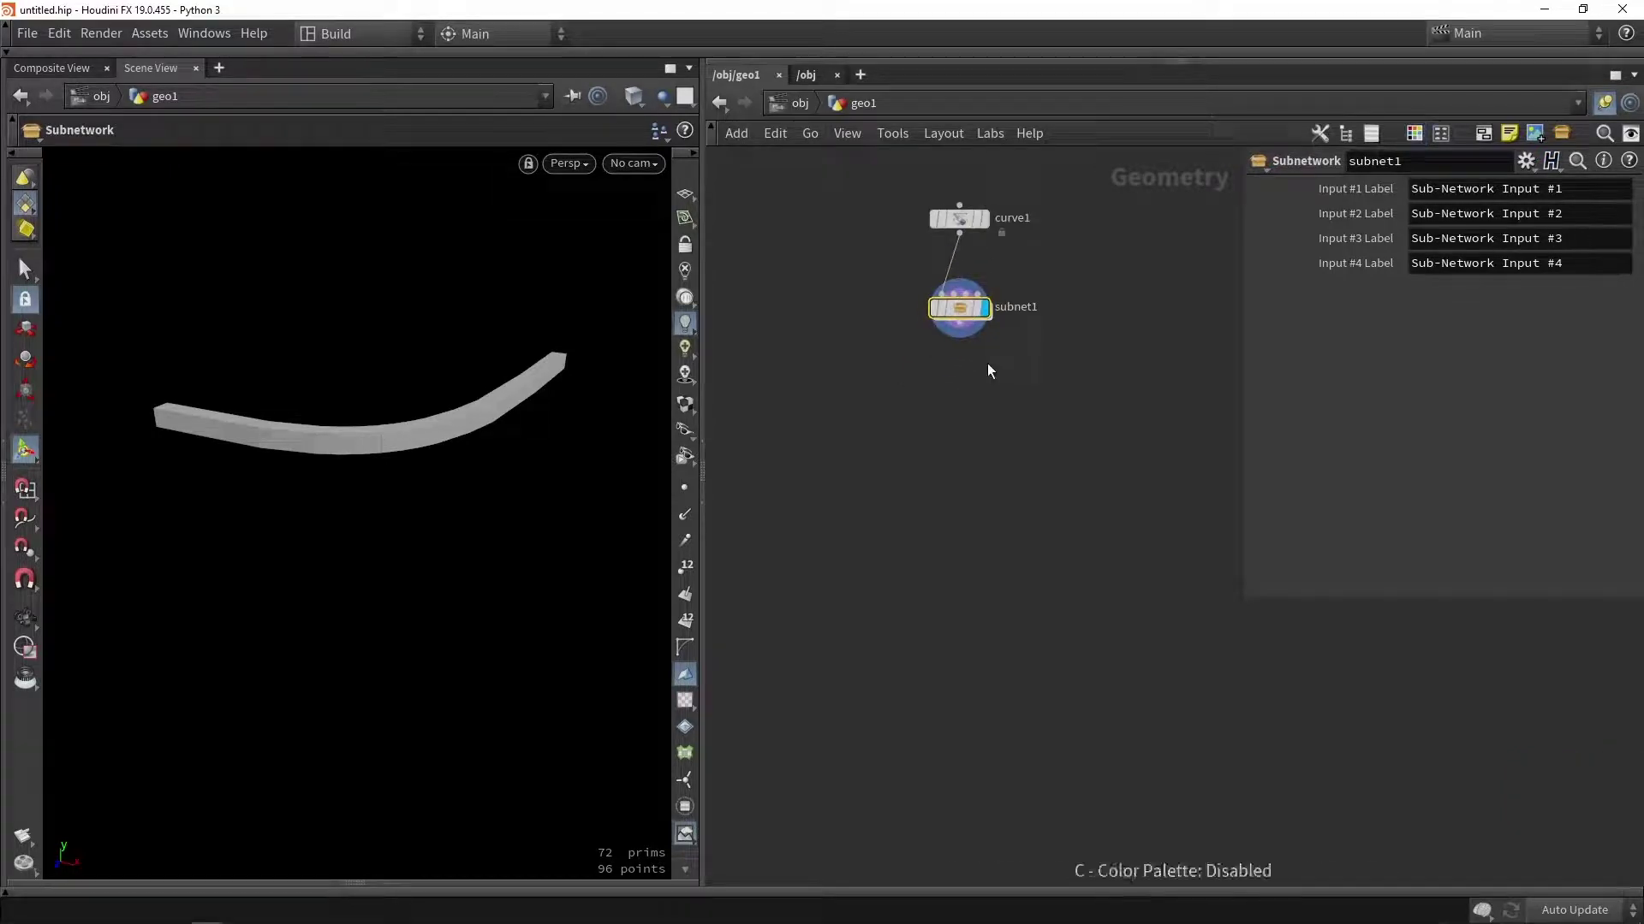
Step: Turn subnet1 into a digital asset named Tutorial_Rail
right_click(959, 317)
left_click(1002, 633)
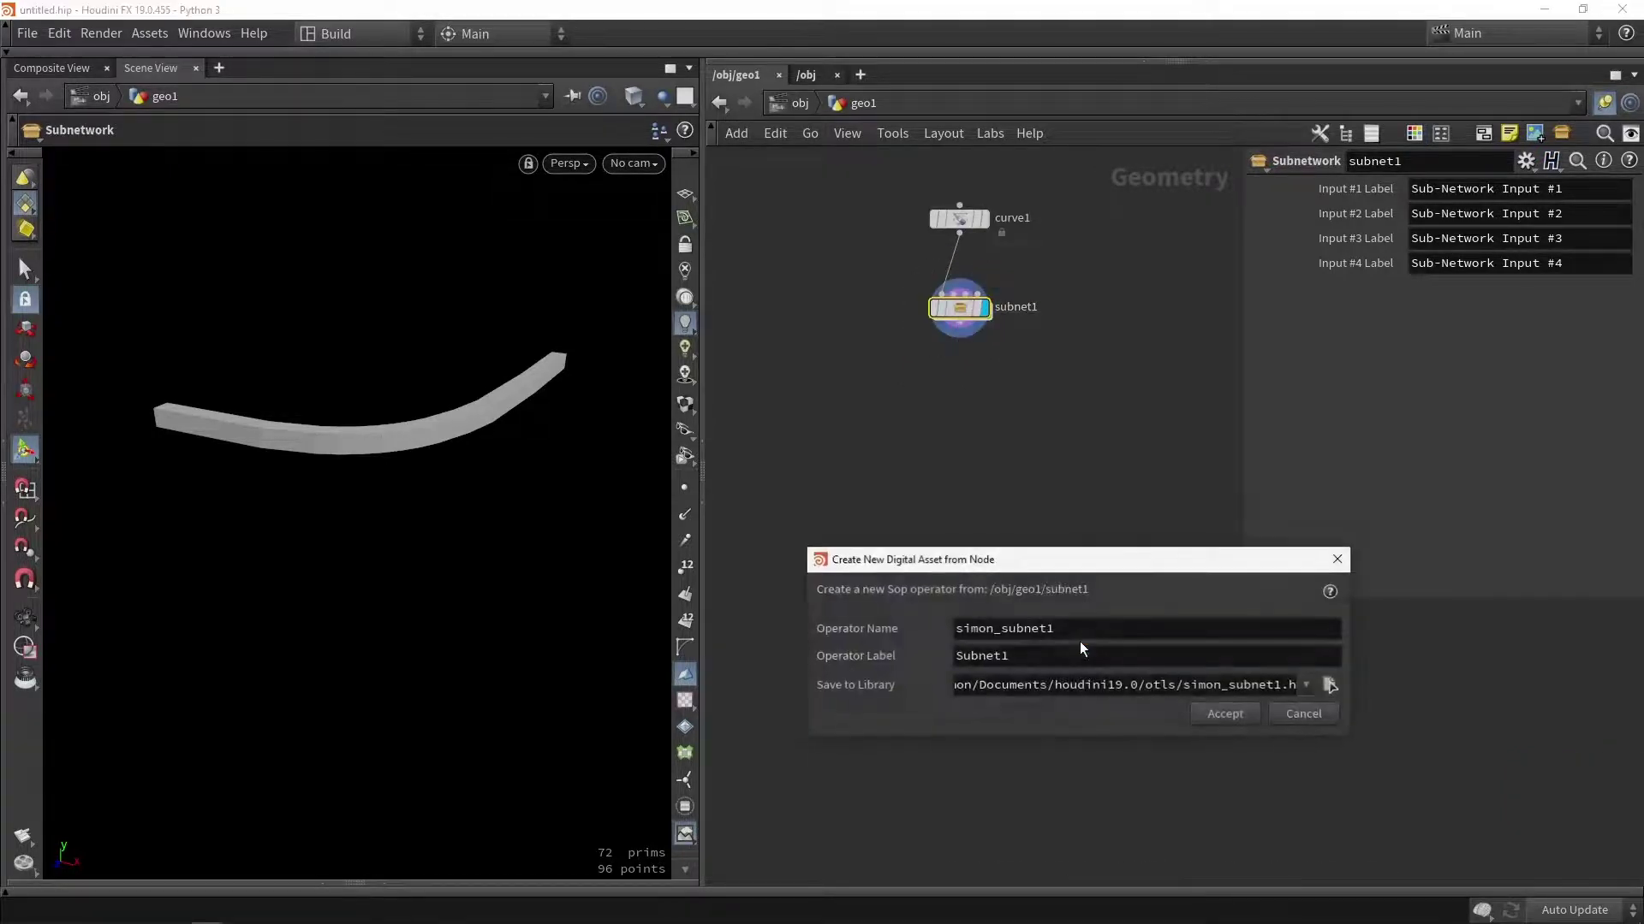
left_click_drag(1066, 625, 899, 628)
type("Tut")
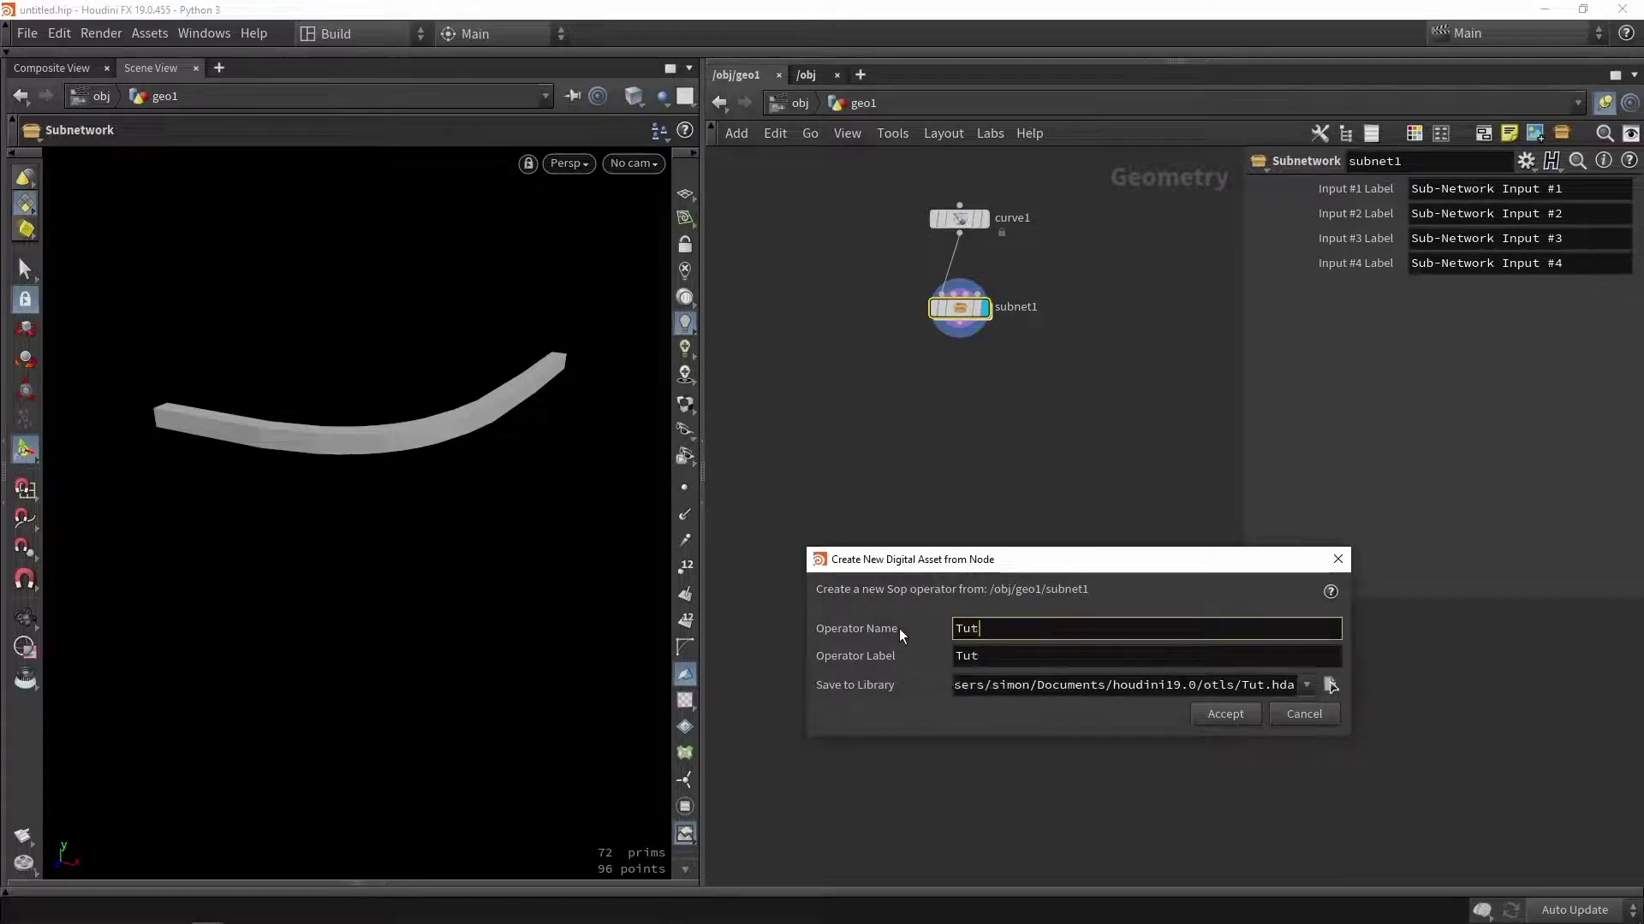
type("orial_Rail")
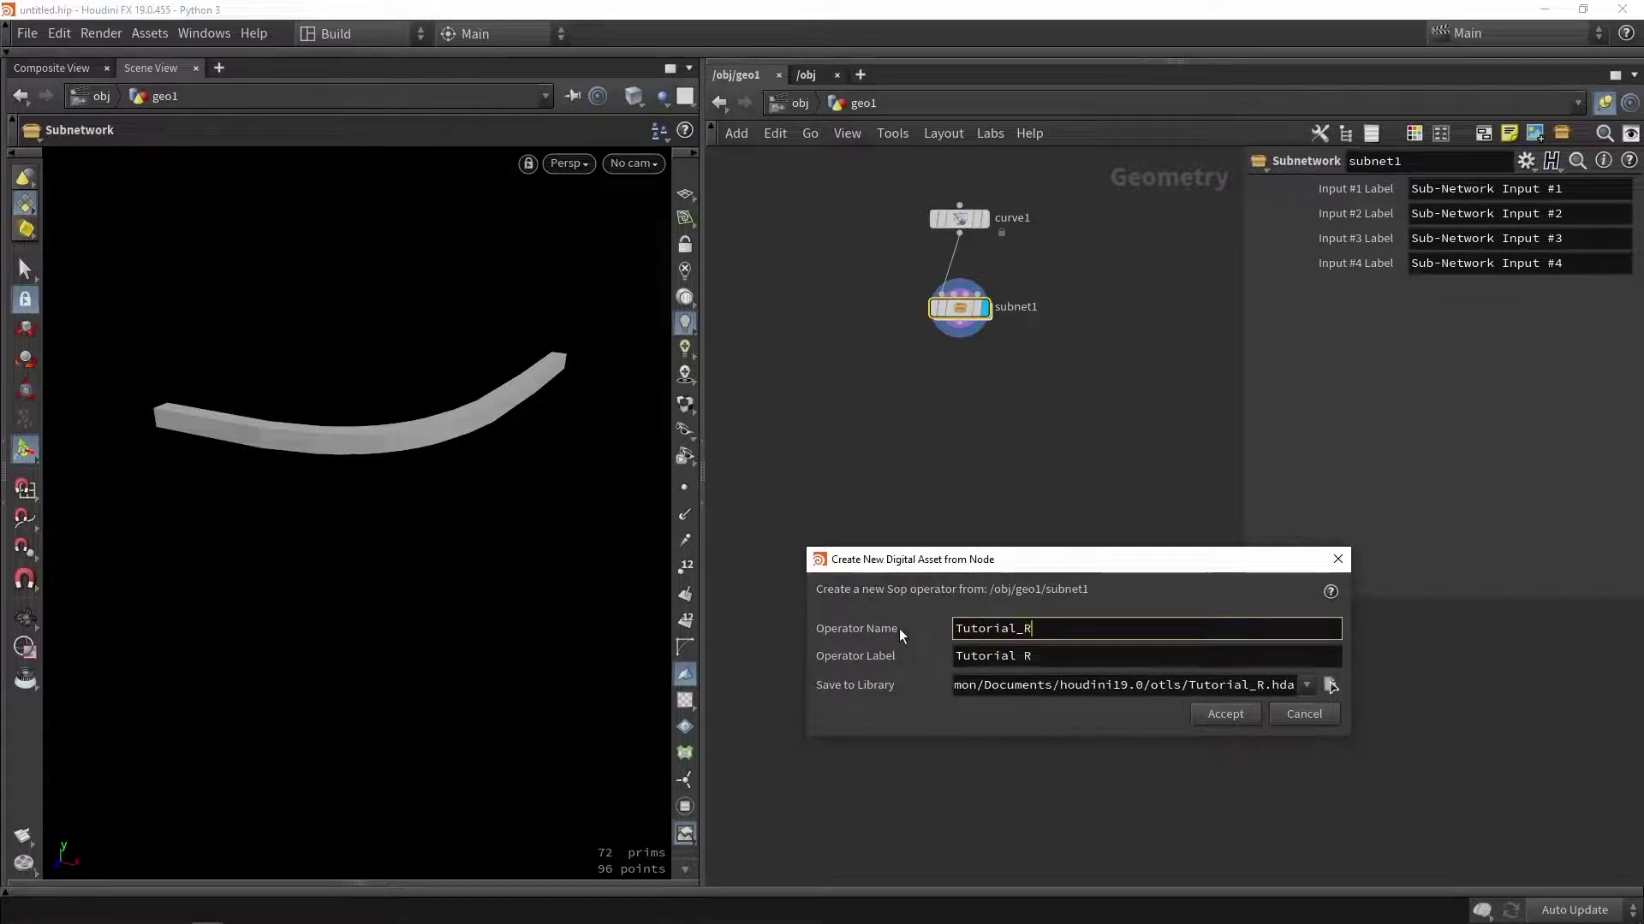
left_click(1206, 714)
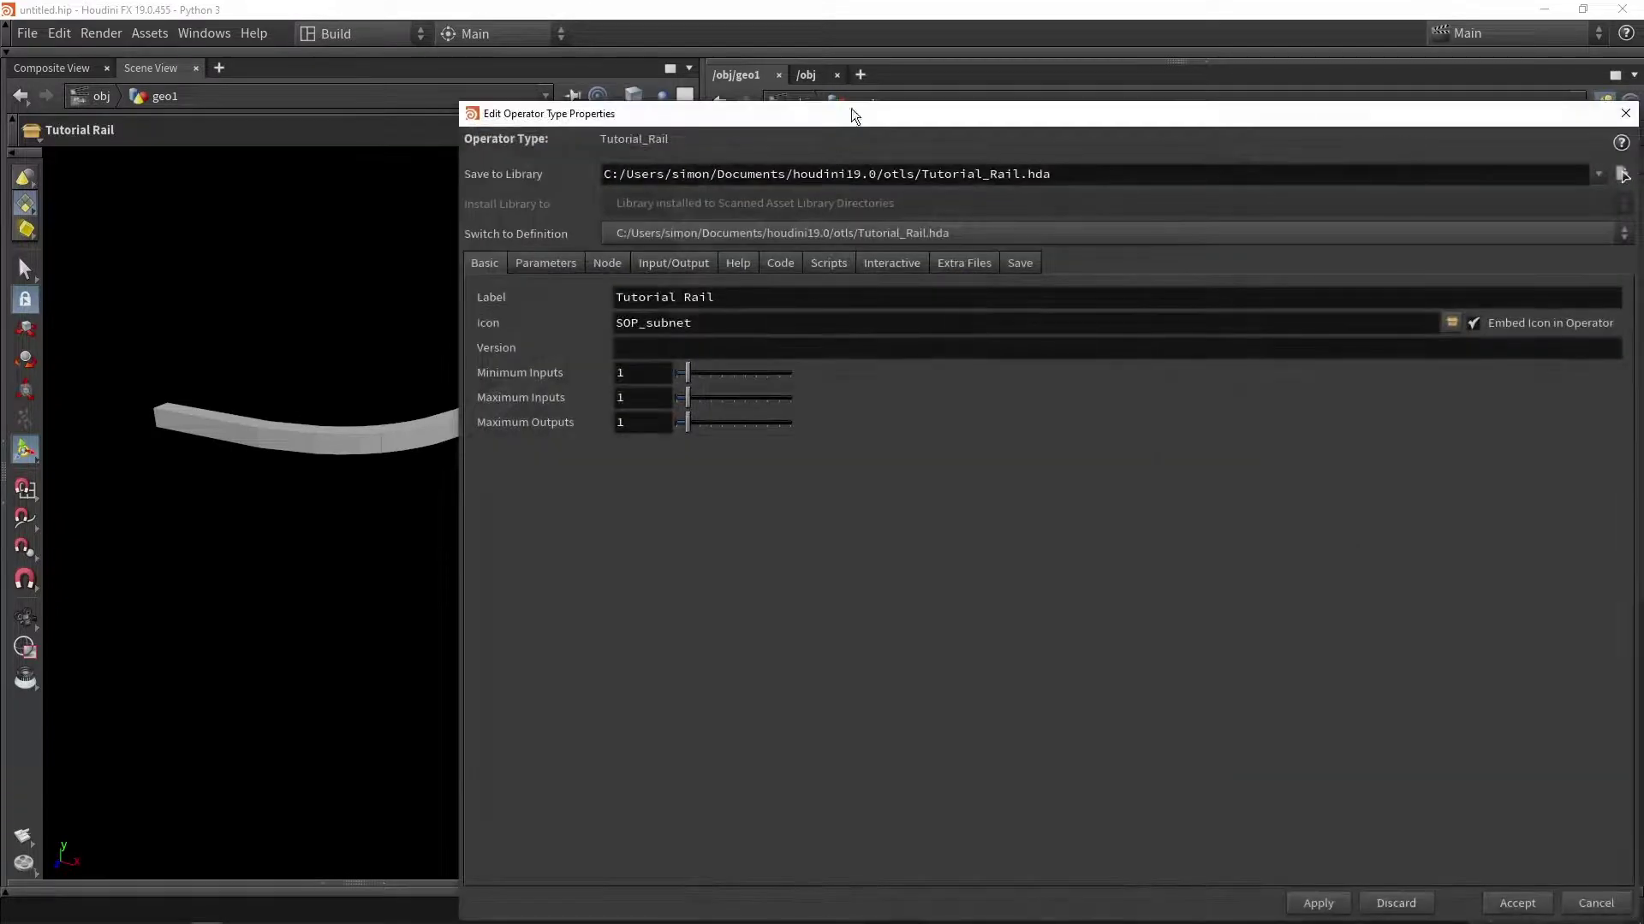
Step: Reposition the Type Properties window and show its Parameters tab
left_click_drag(853, 114, 432, 48)
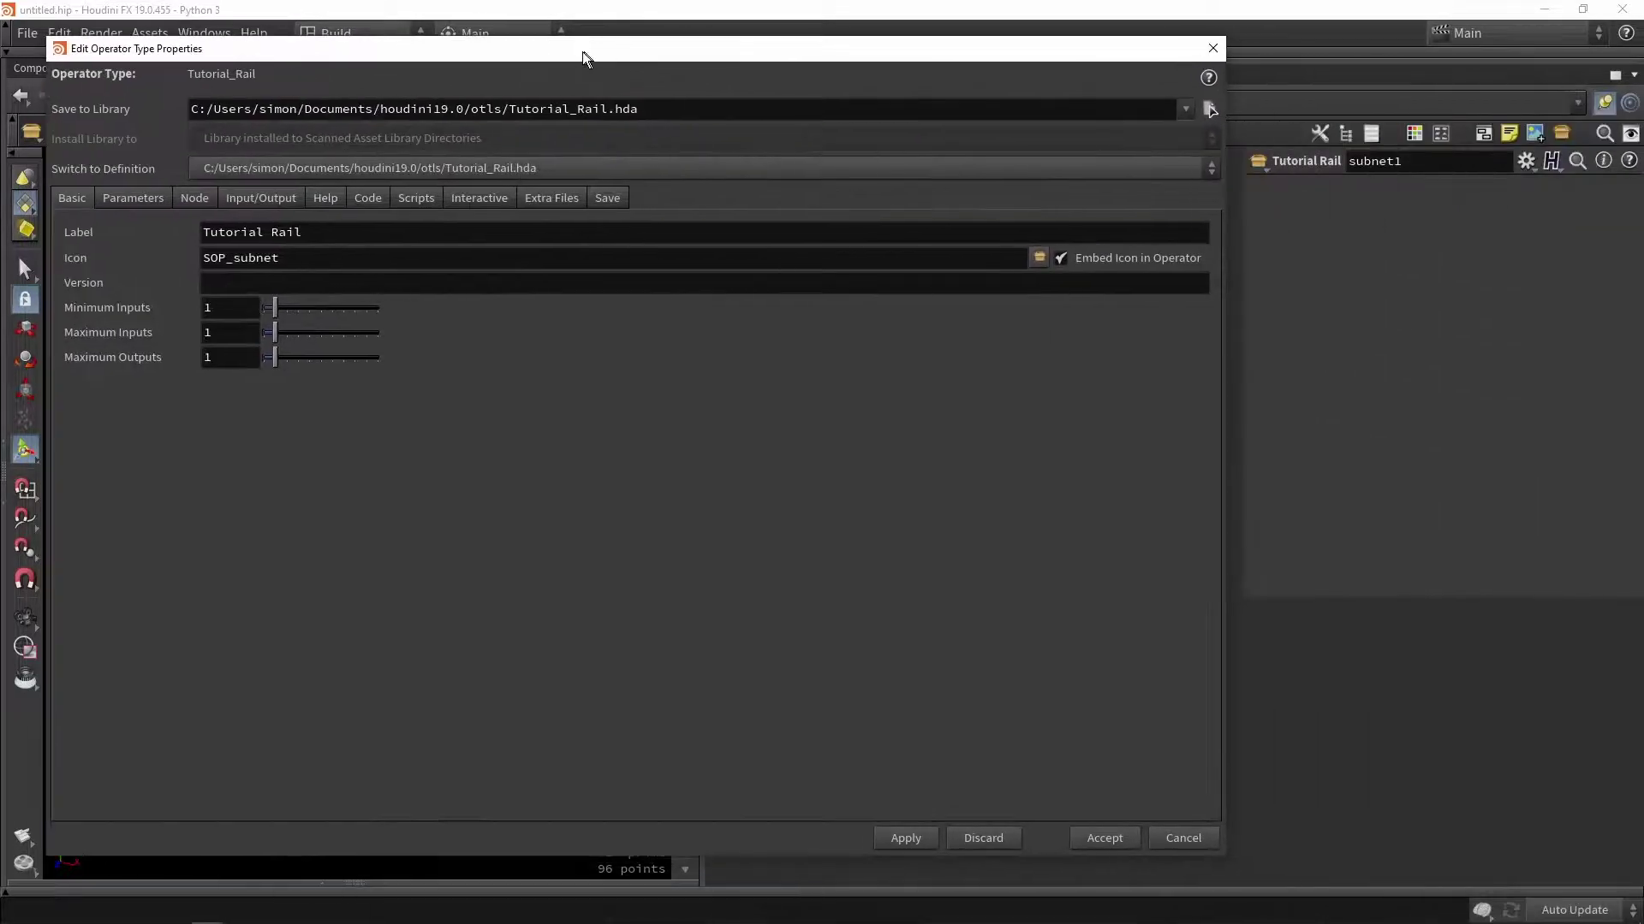
left_click(117, 200)
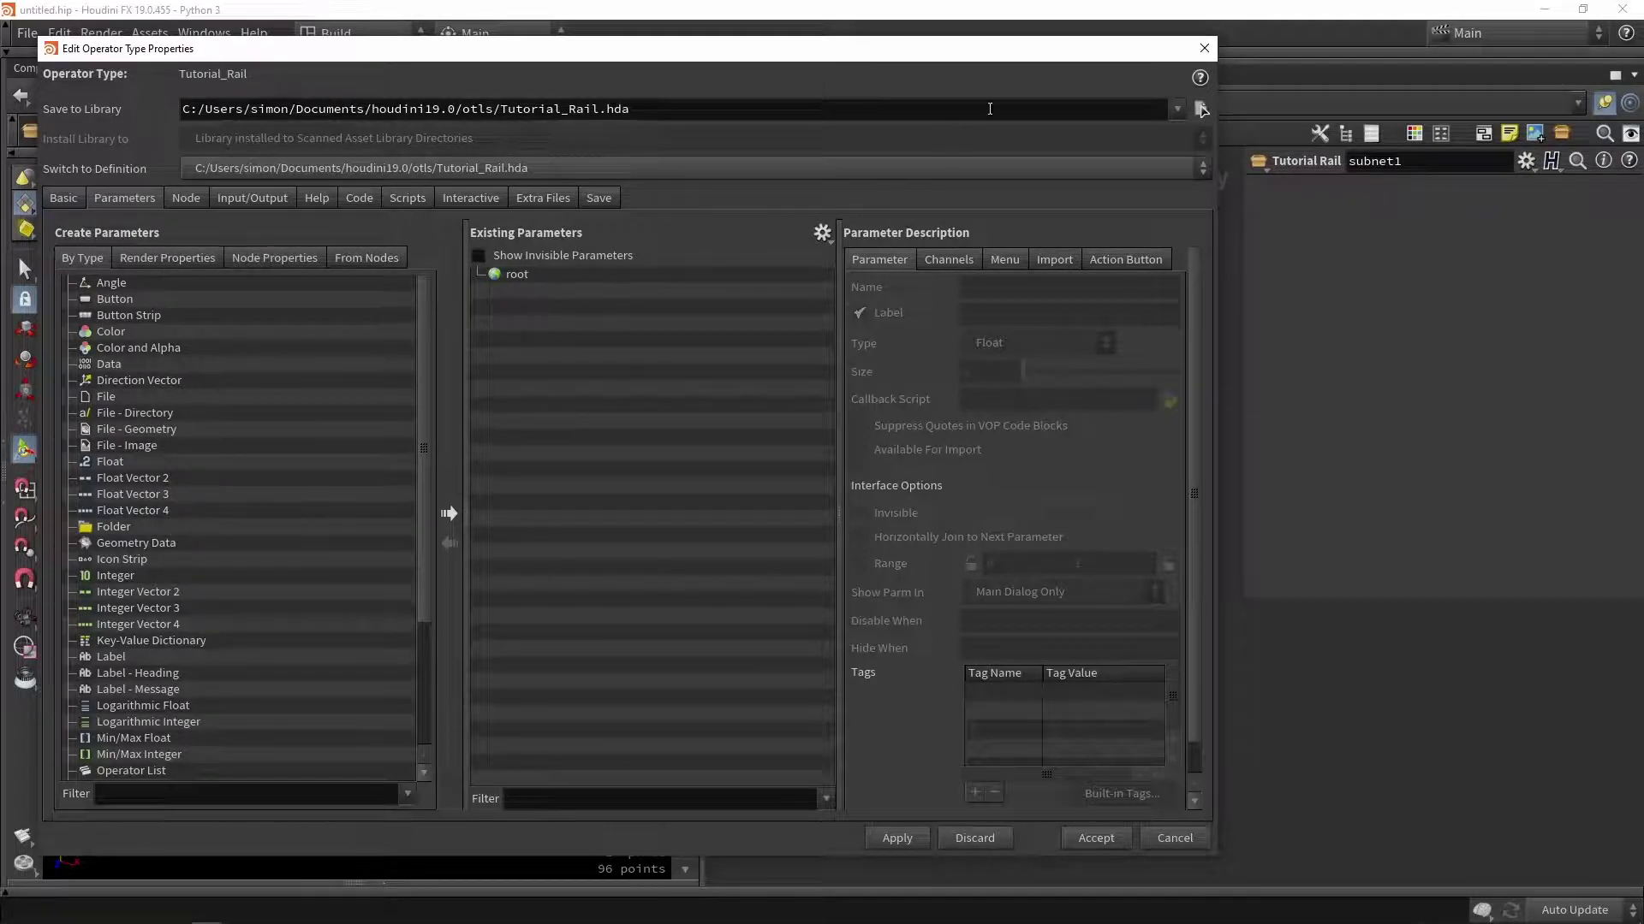
left_click_drag(1090, 60, 560, 68)
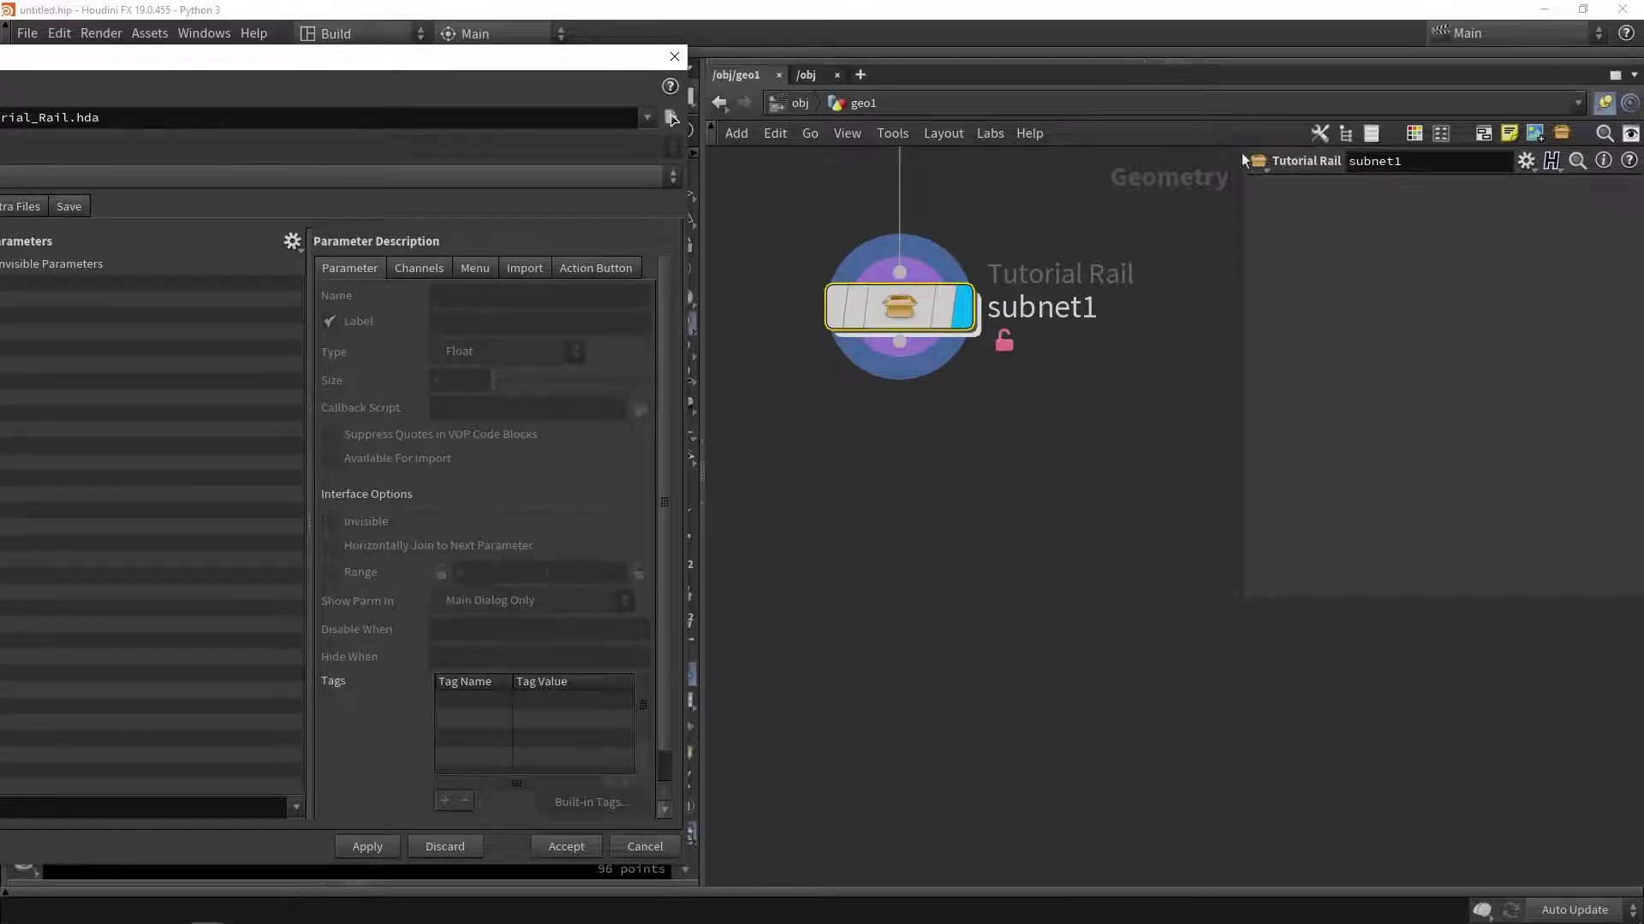
Step: Rename subnet1 to Tutorial_Rail and dive into its internal network
double_click(1046, 321)
type("Tutorial_Rail")
key("Return")
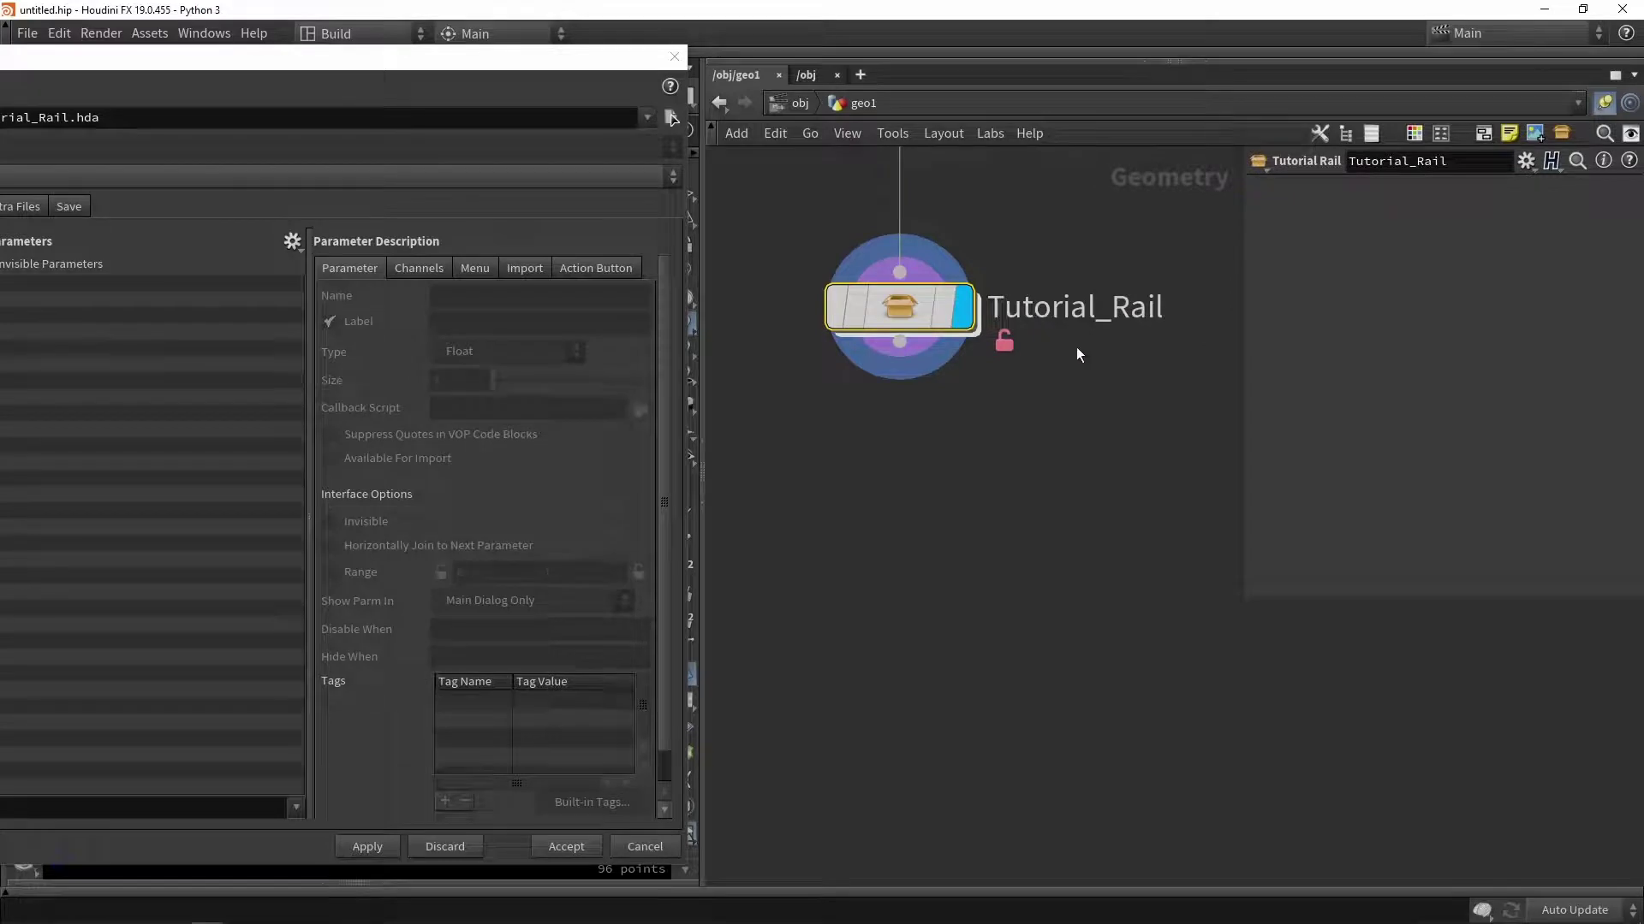
key("h")
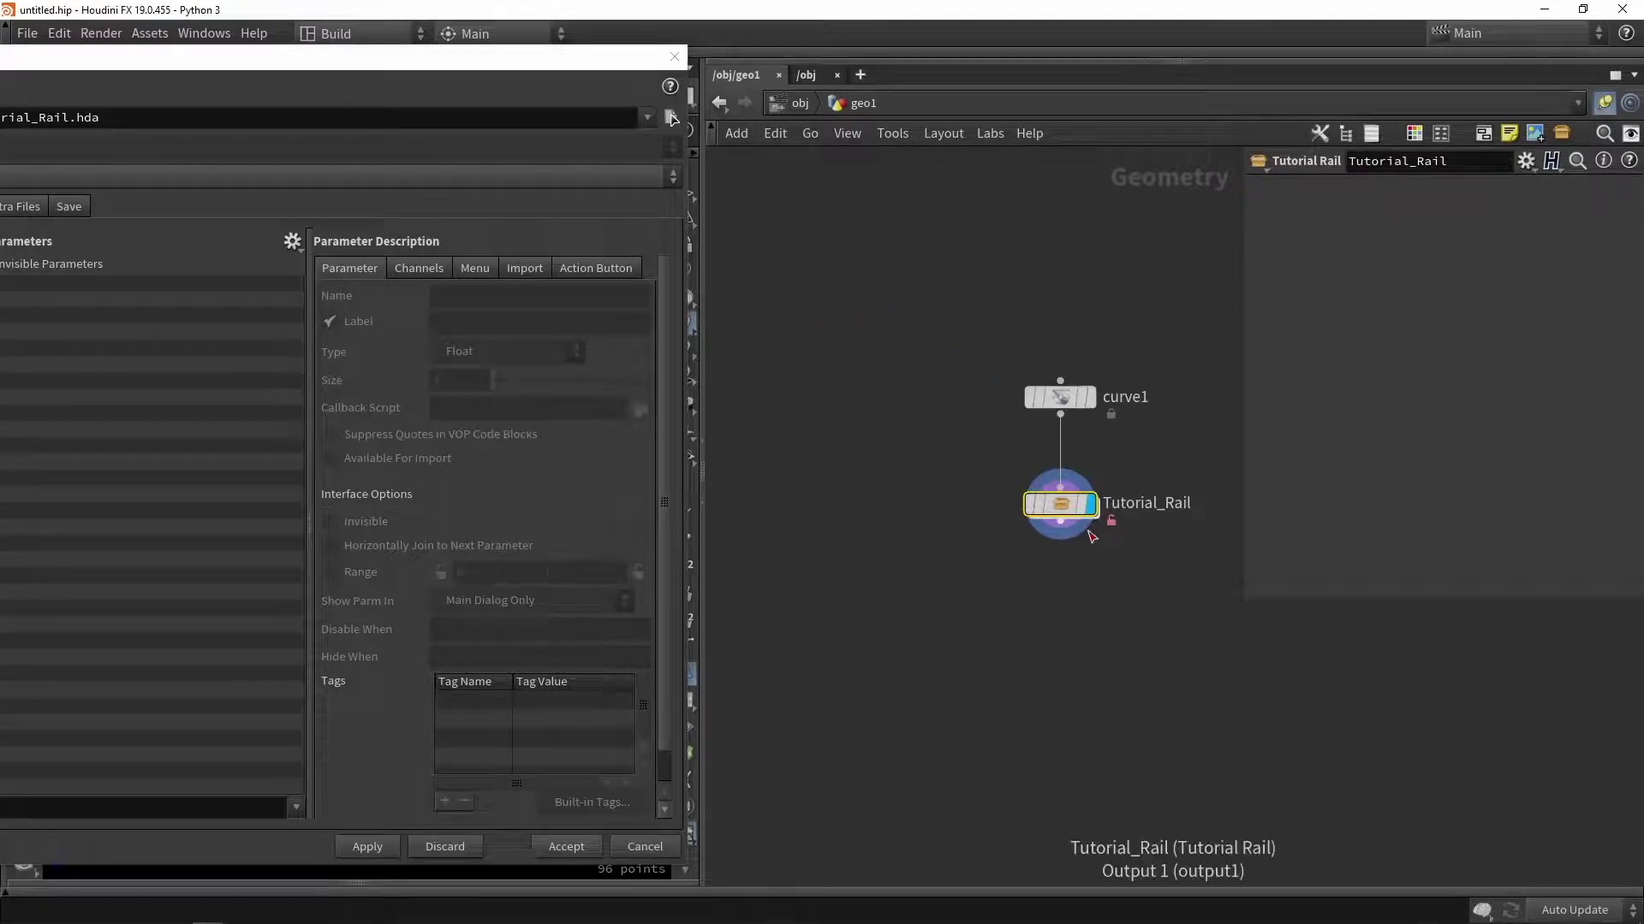
scroll(1063, 513, "up", 4)
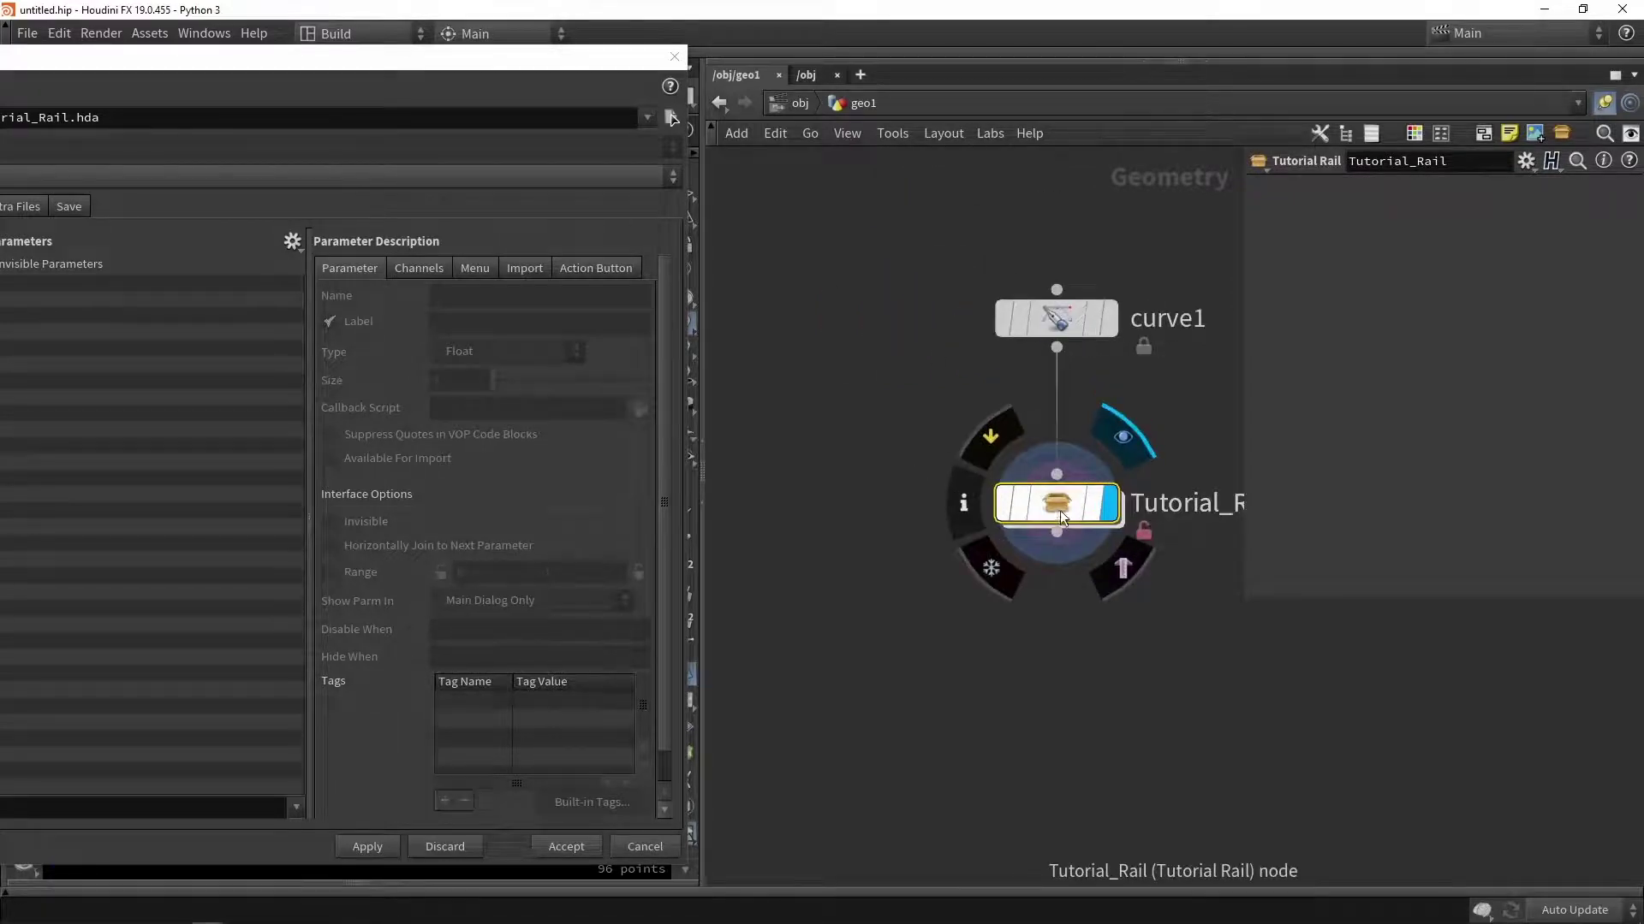
double_click(1060, 510)
middle_click_drag(1059, 503, 944, 408)
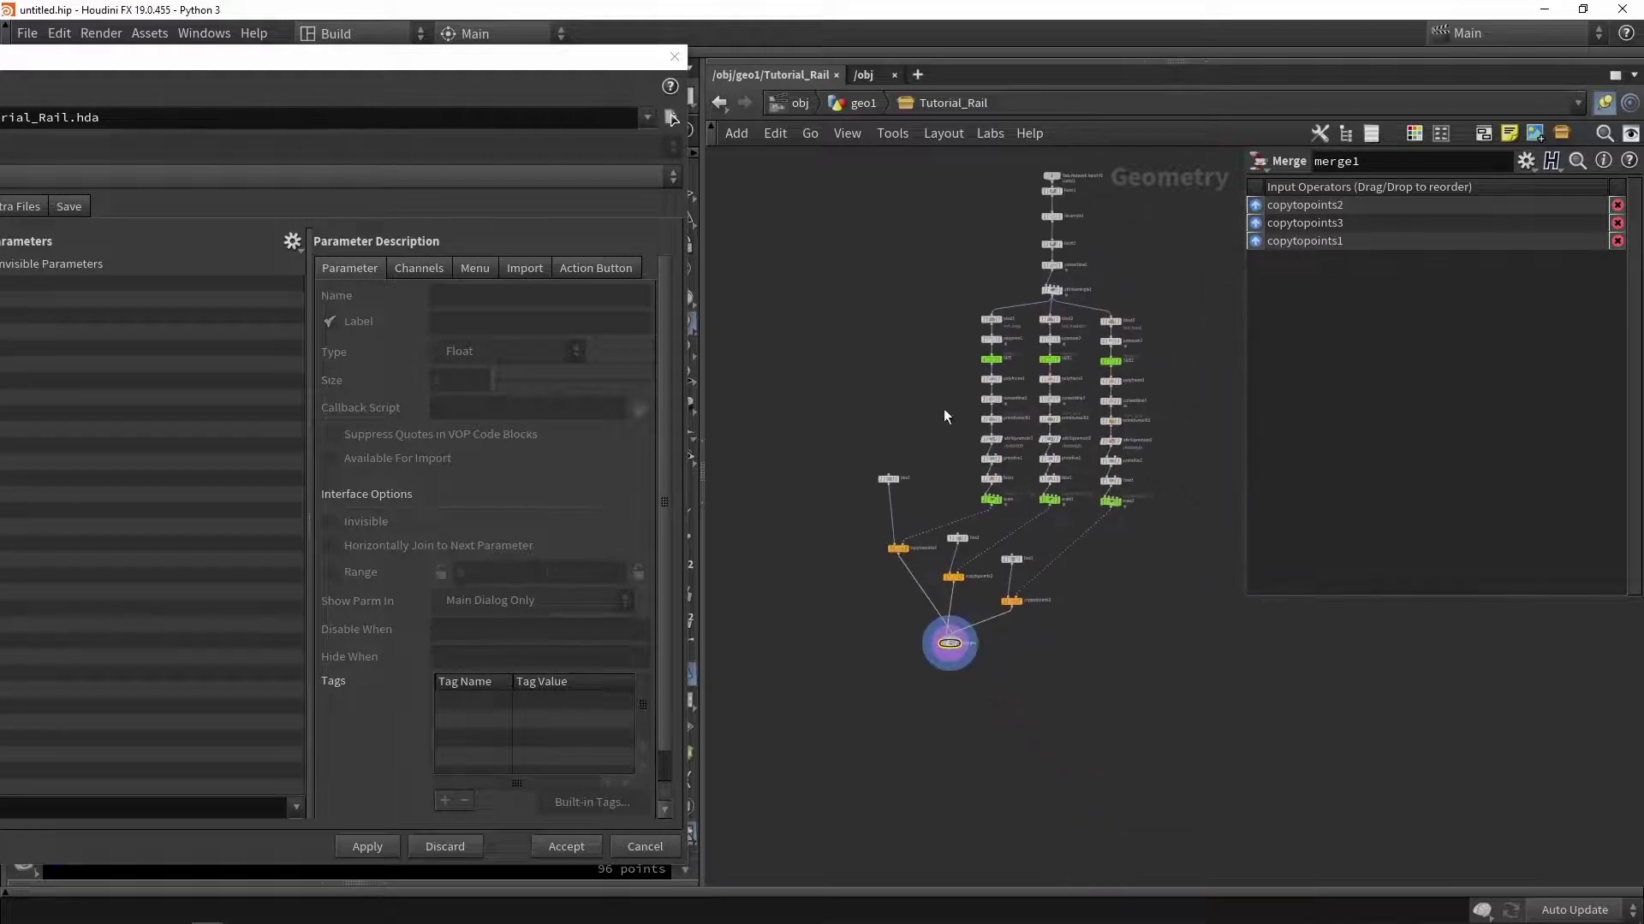
Step: Promote the SIZE resample node's Length to an asset parameter
scroll(898, 331, "up", 8)
left_click_drag(897, 331, 1027, 359)
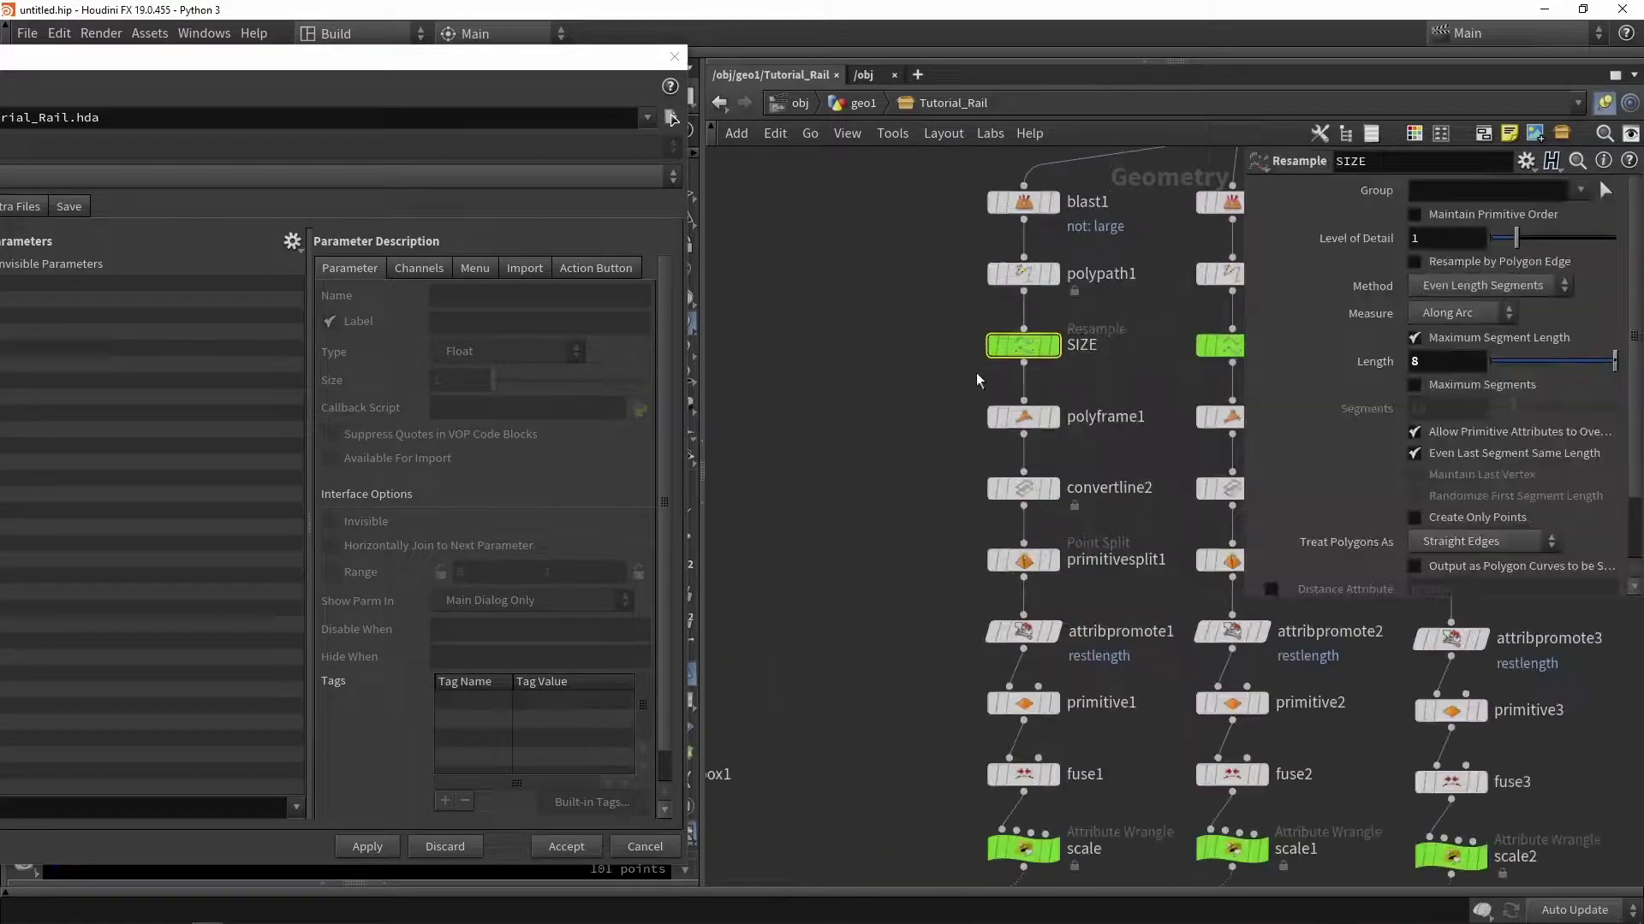
left_click_drag(514, 62, 691, 38)
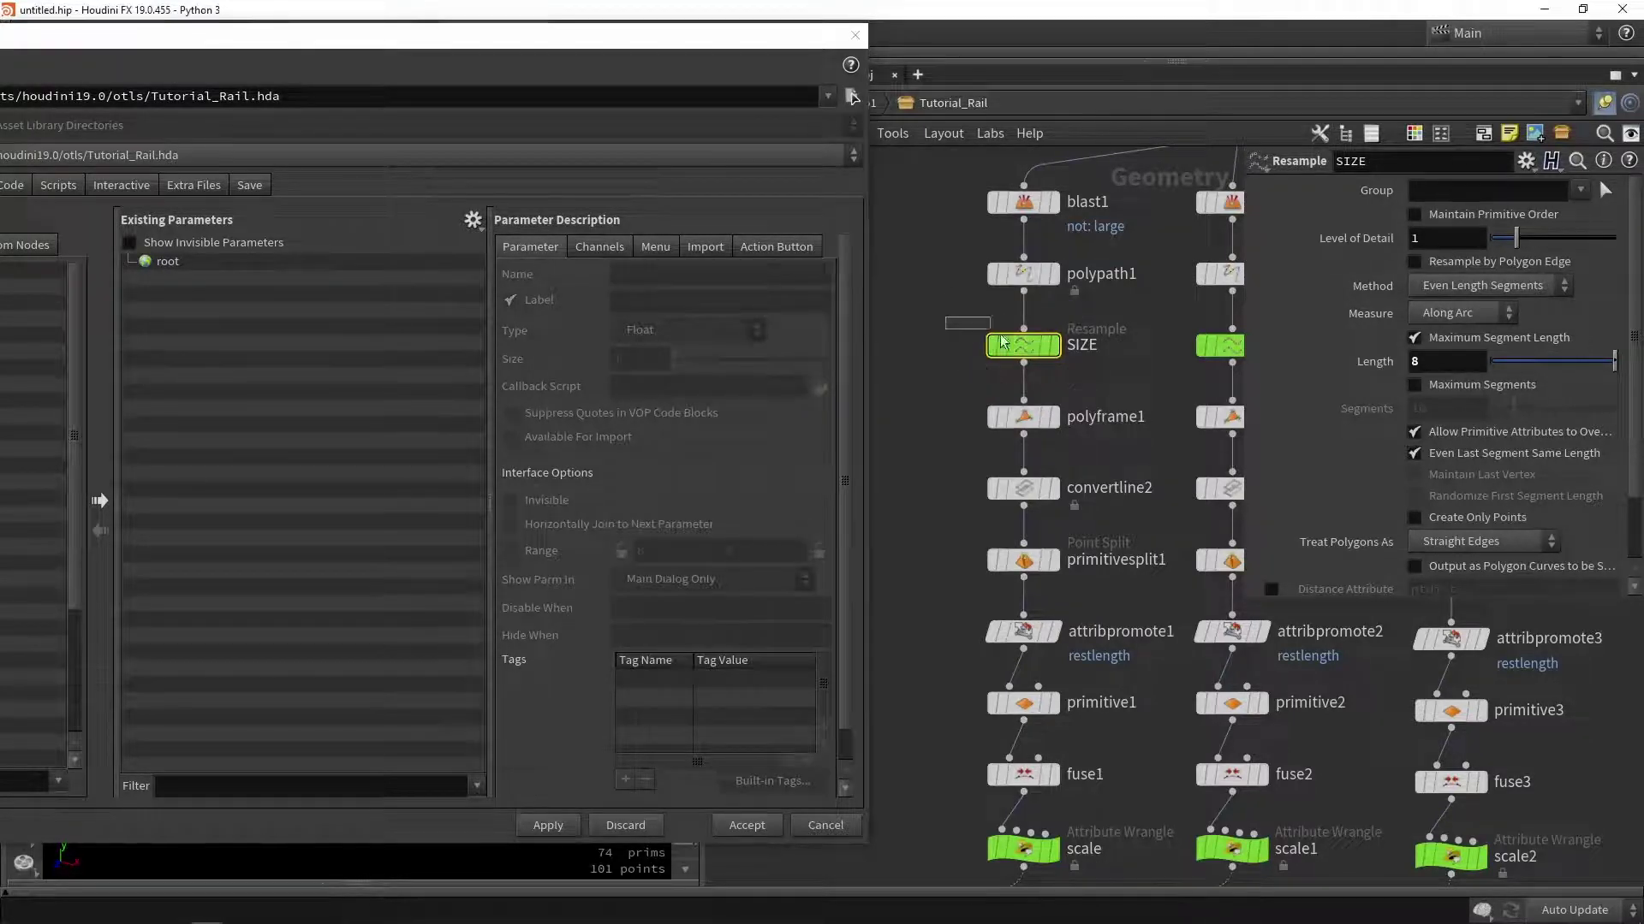
left_click_drag(945, 317, 1091, 367)
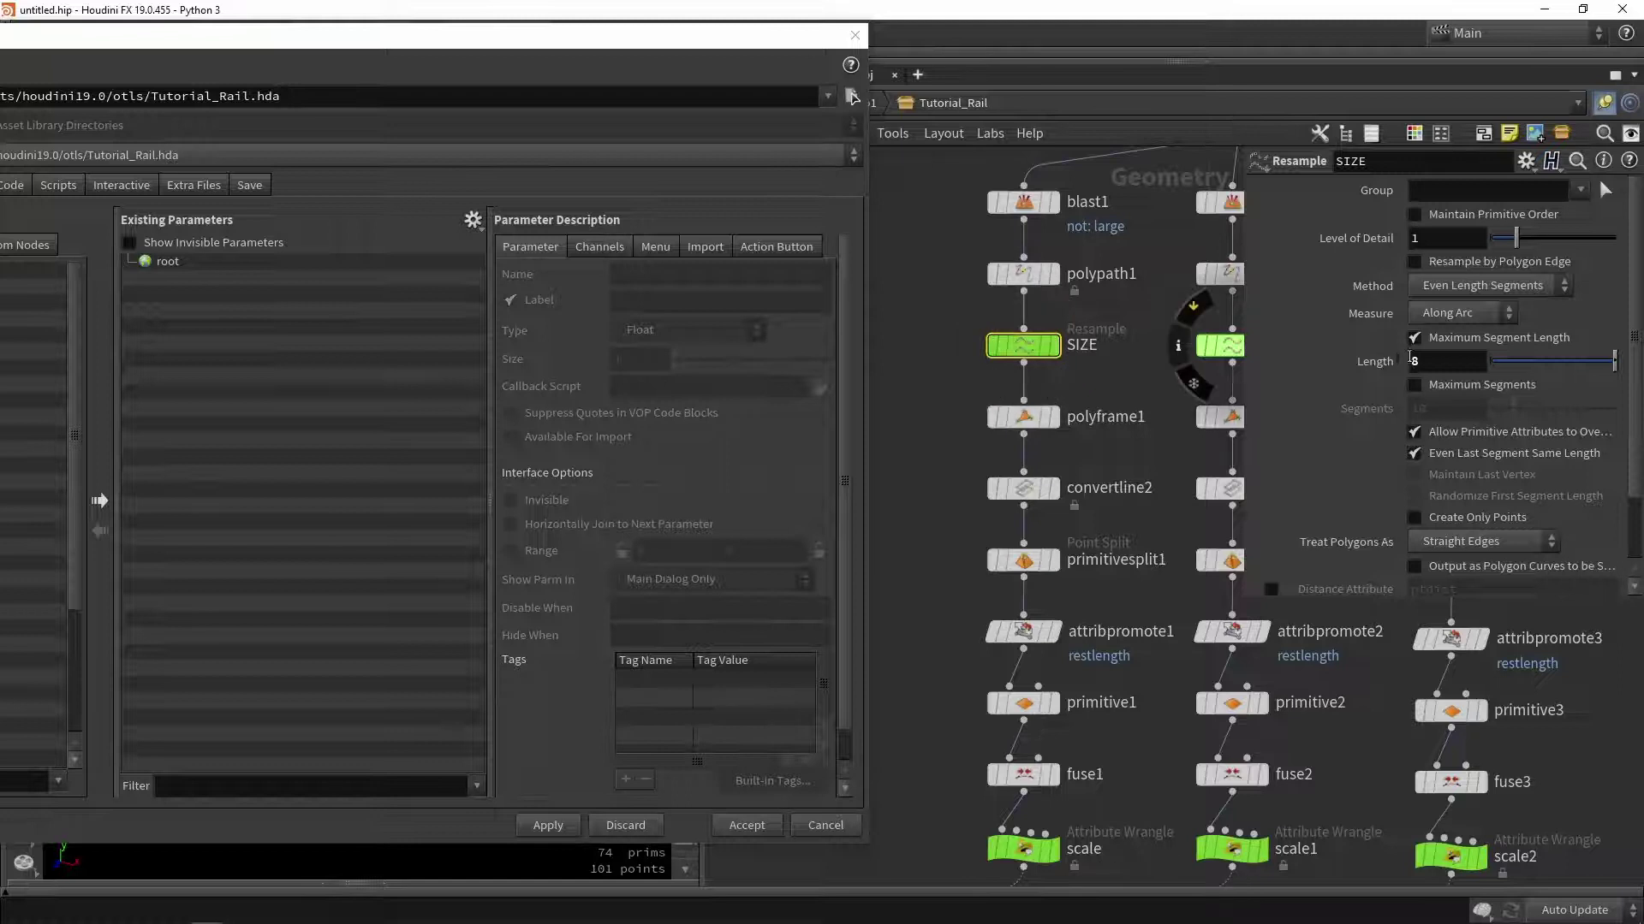
left_click_drag(1384, 366, 396, 381)
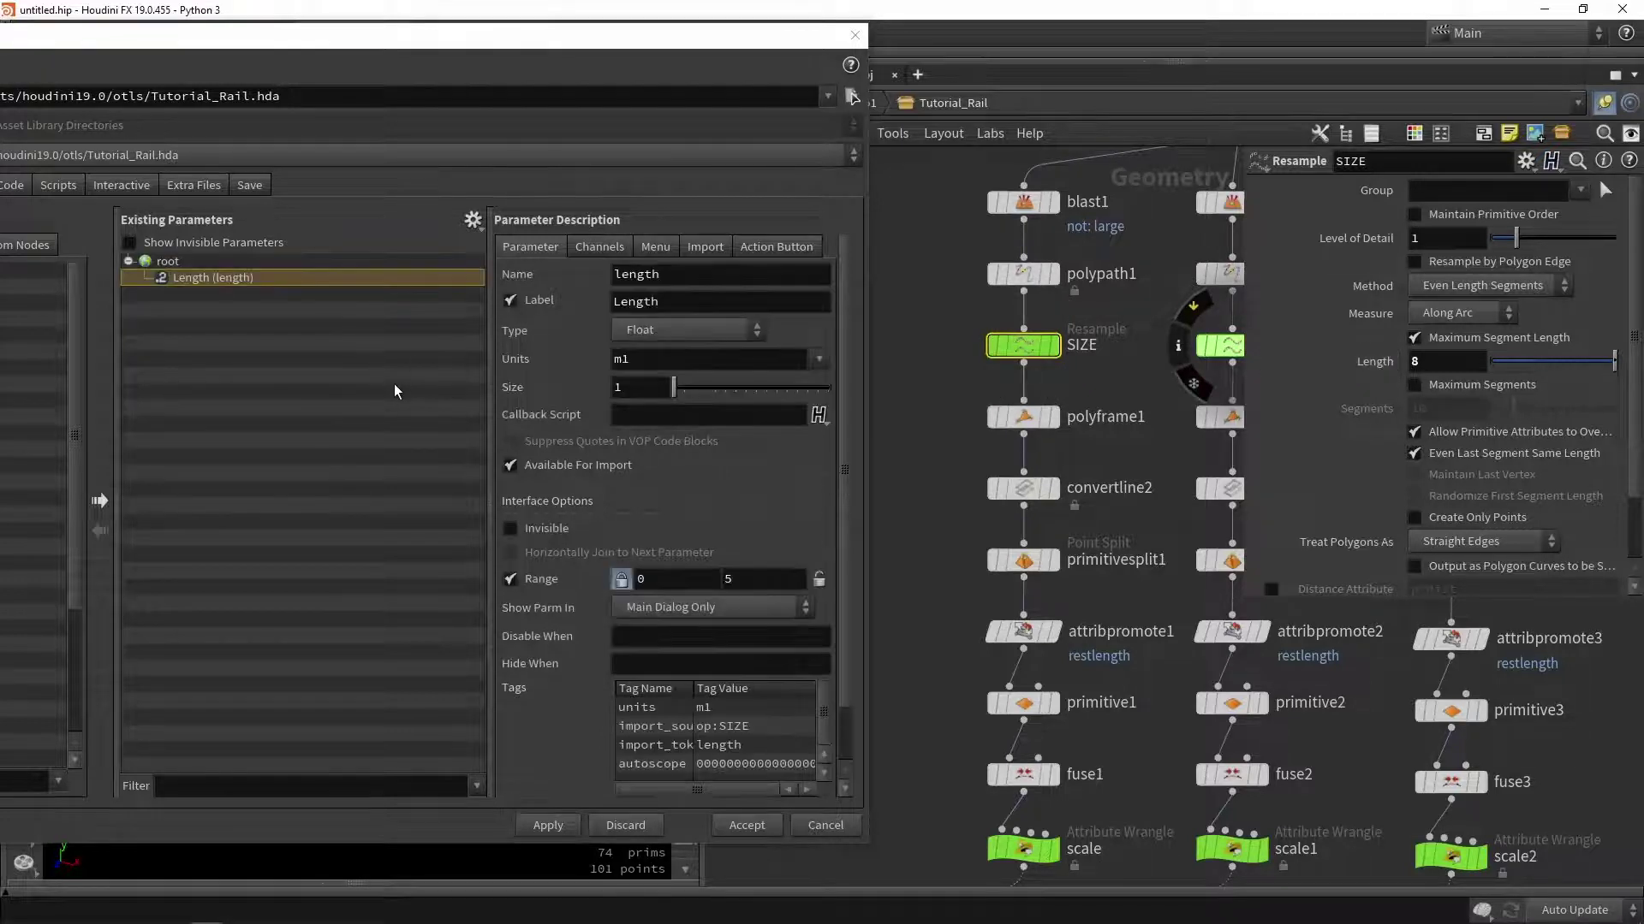
Step: Label the new parameter 'Length Large Piece' with a range maximum of 10
left_click(683, 299)
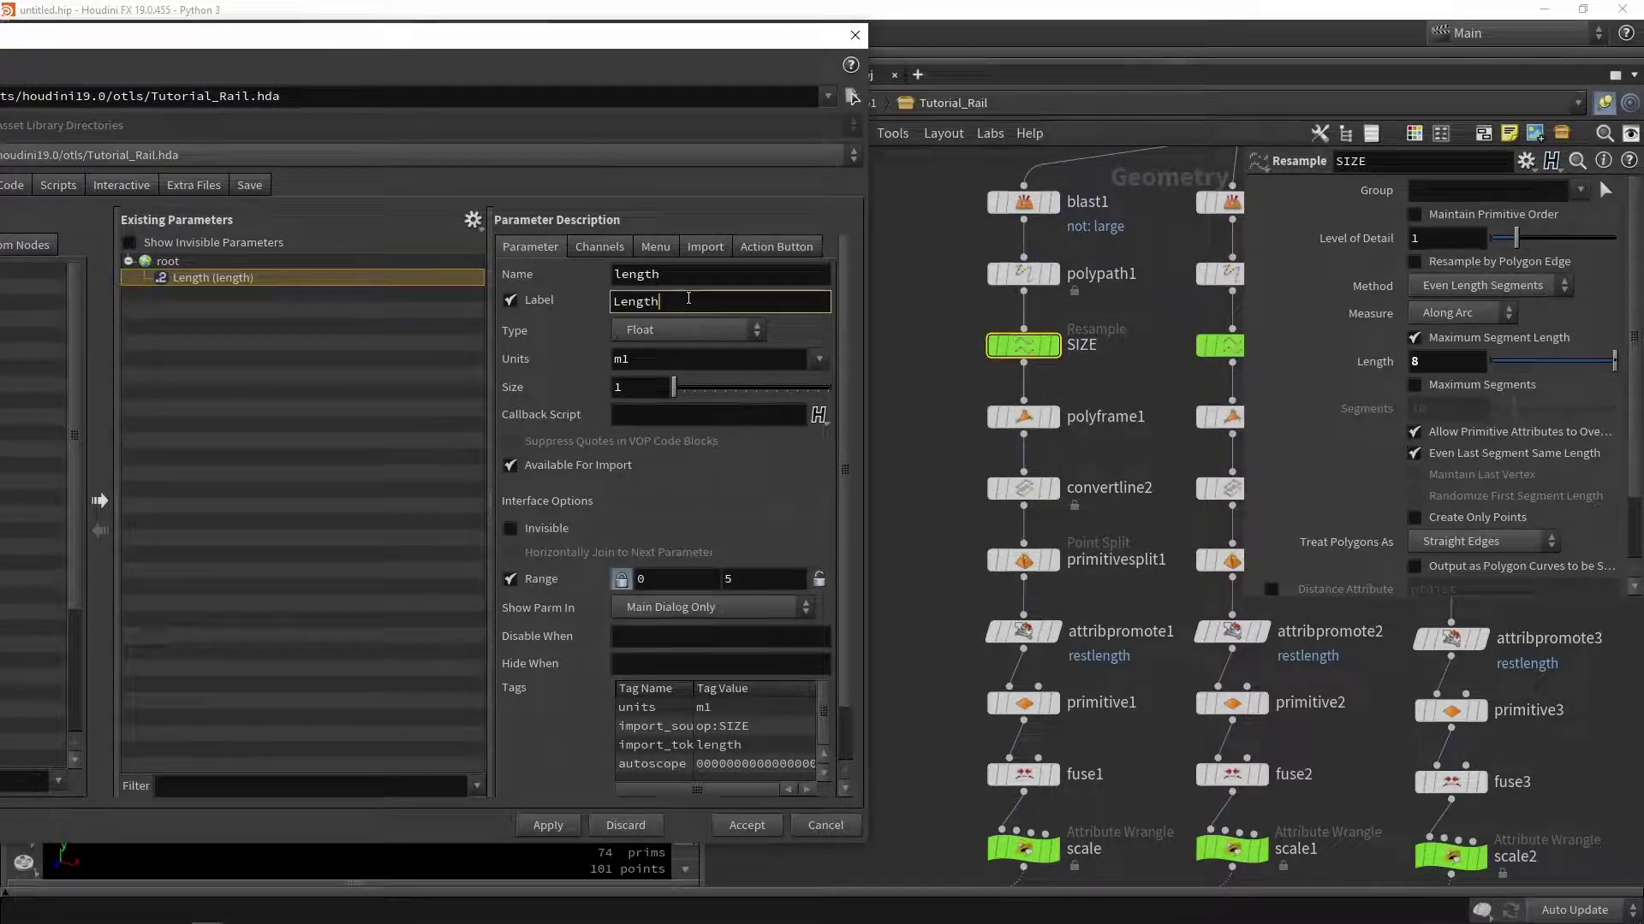
key("Return")
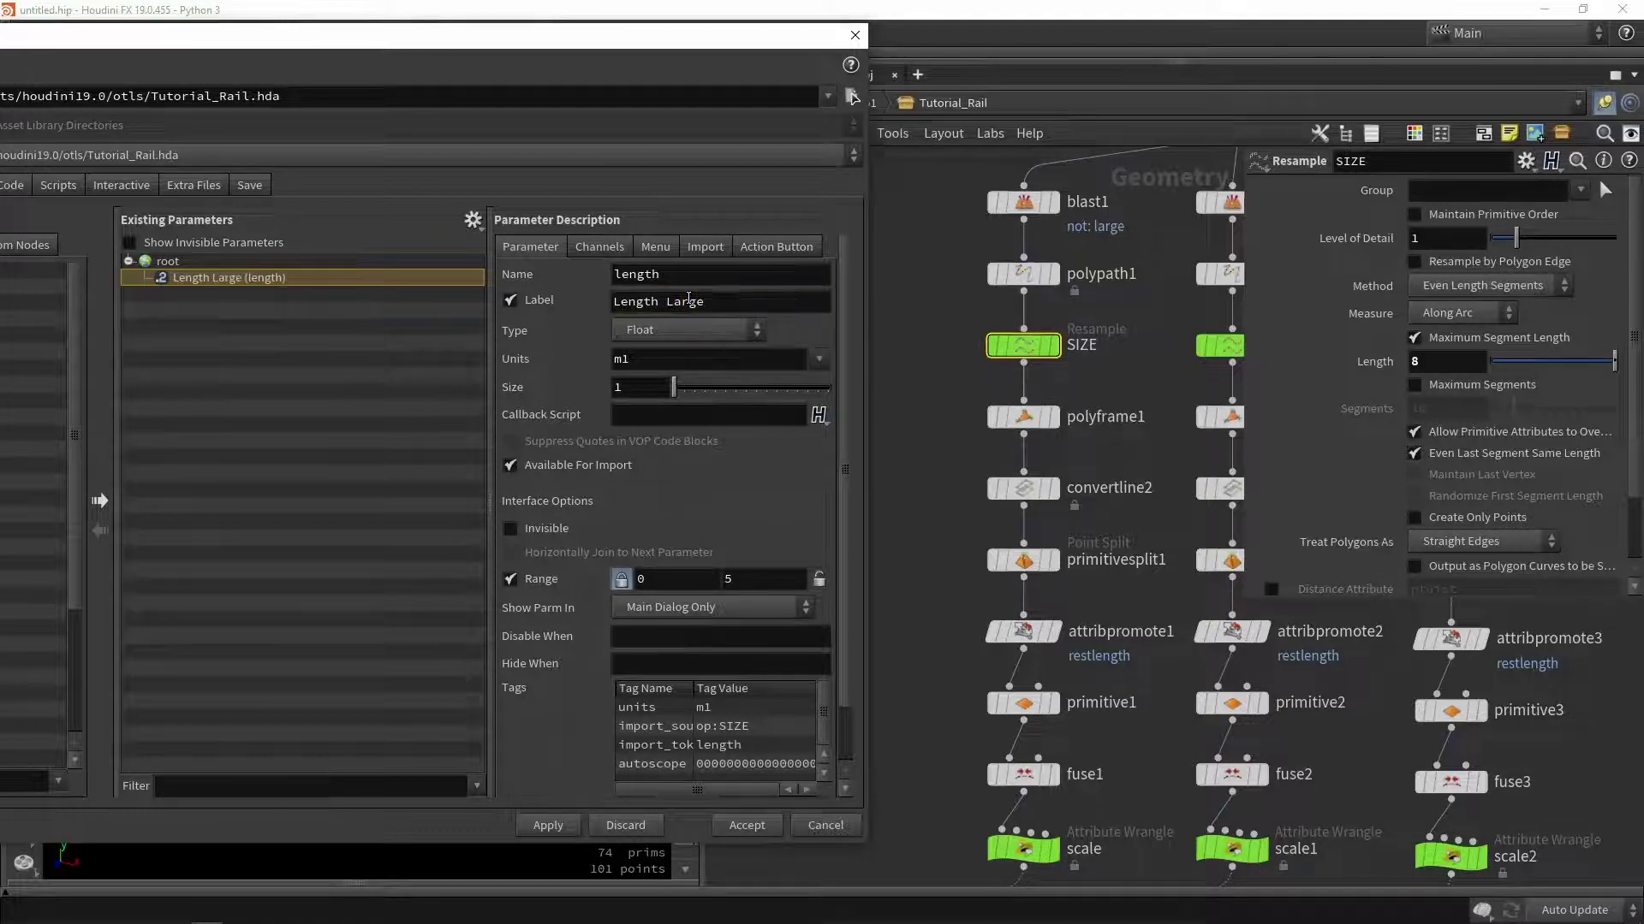
left_click(717, 301)
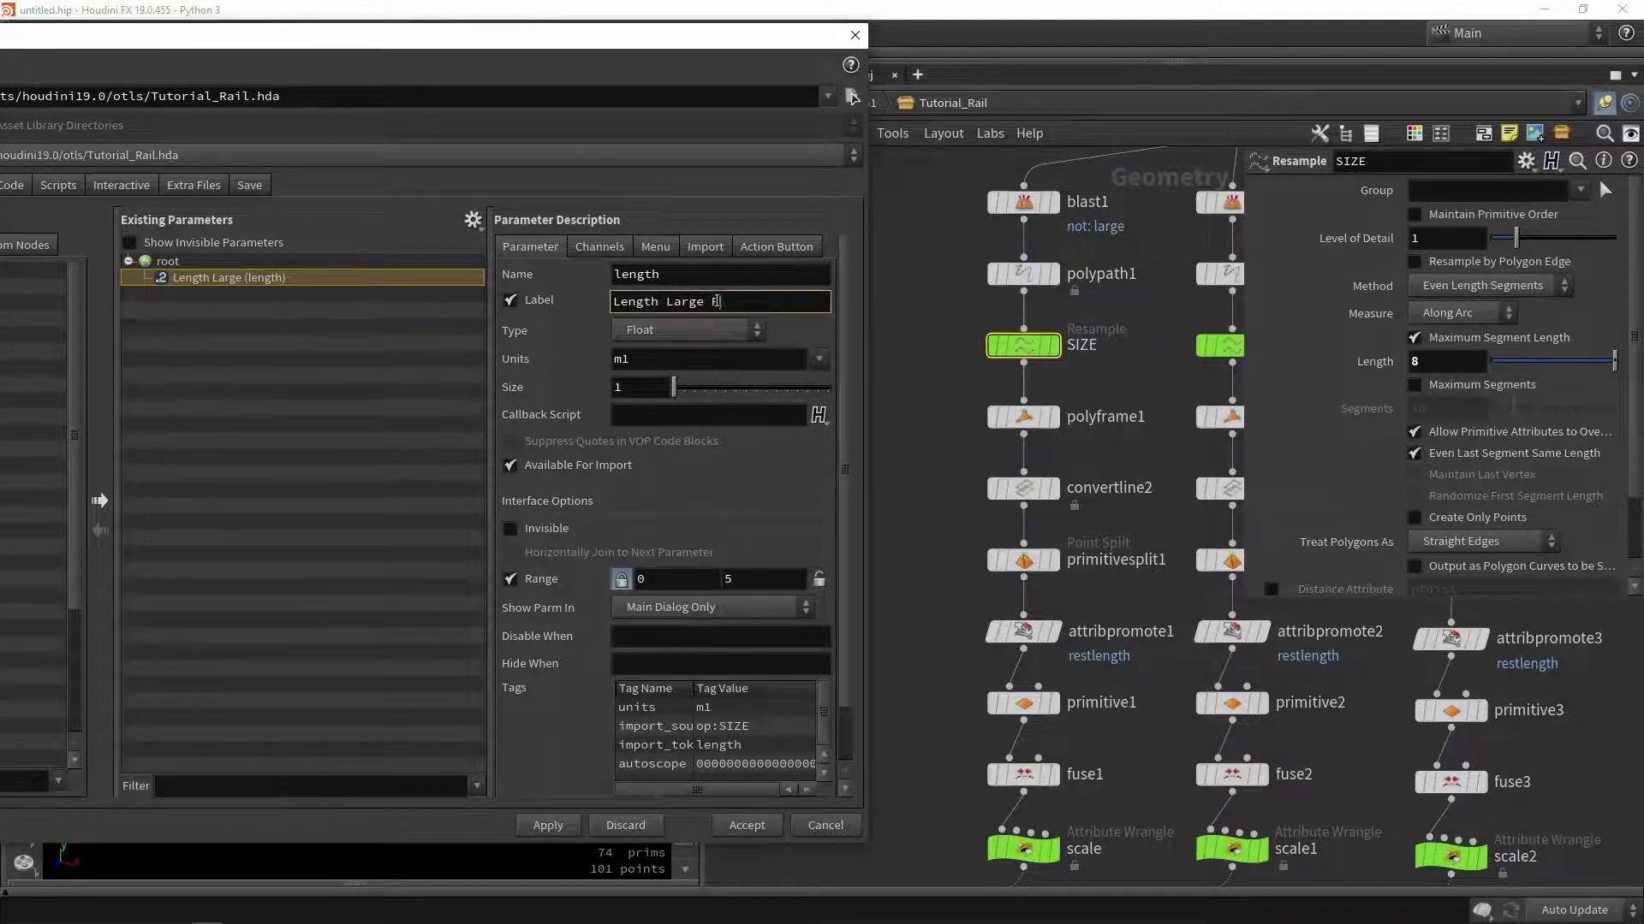
type("Piece")
key("Return")
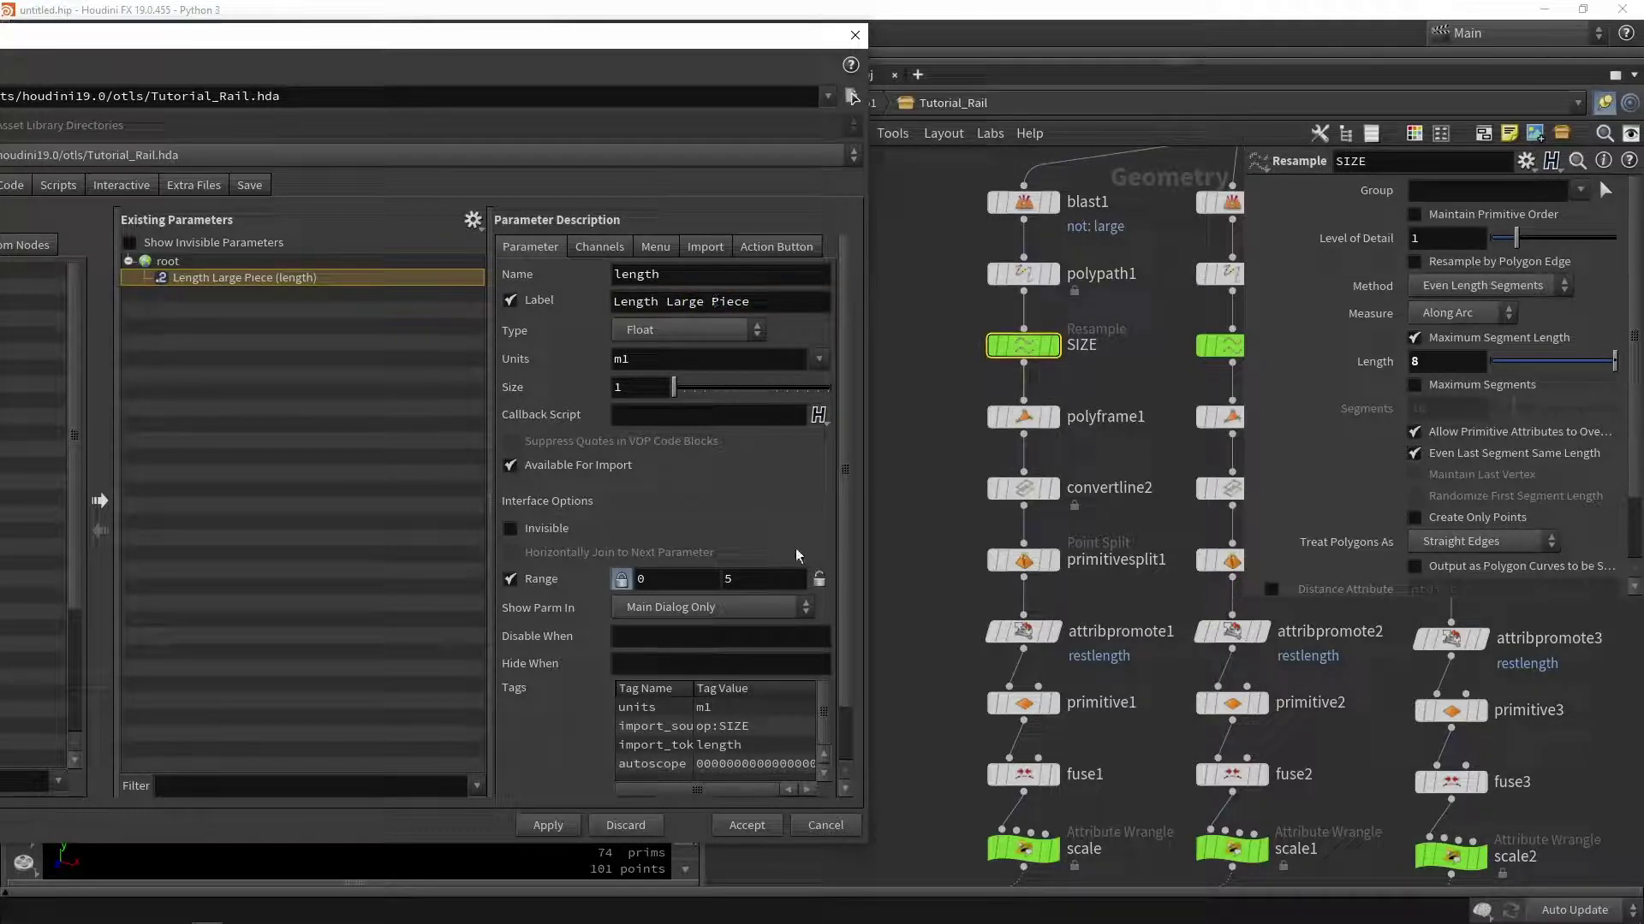
left_click(677, 582)
key("Tab")
type("10")
key("Return")
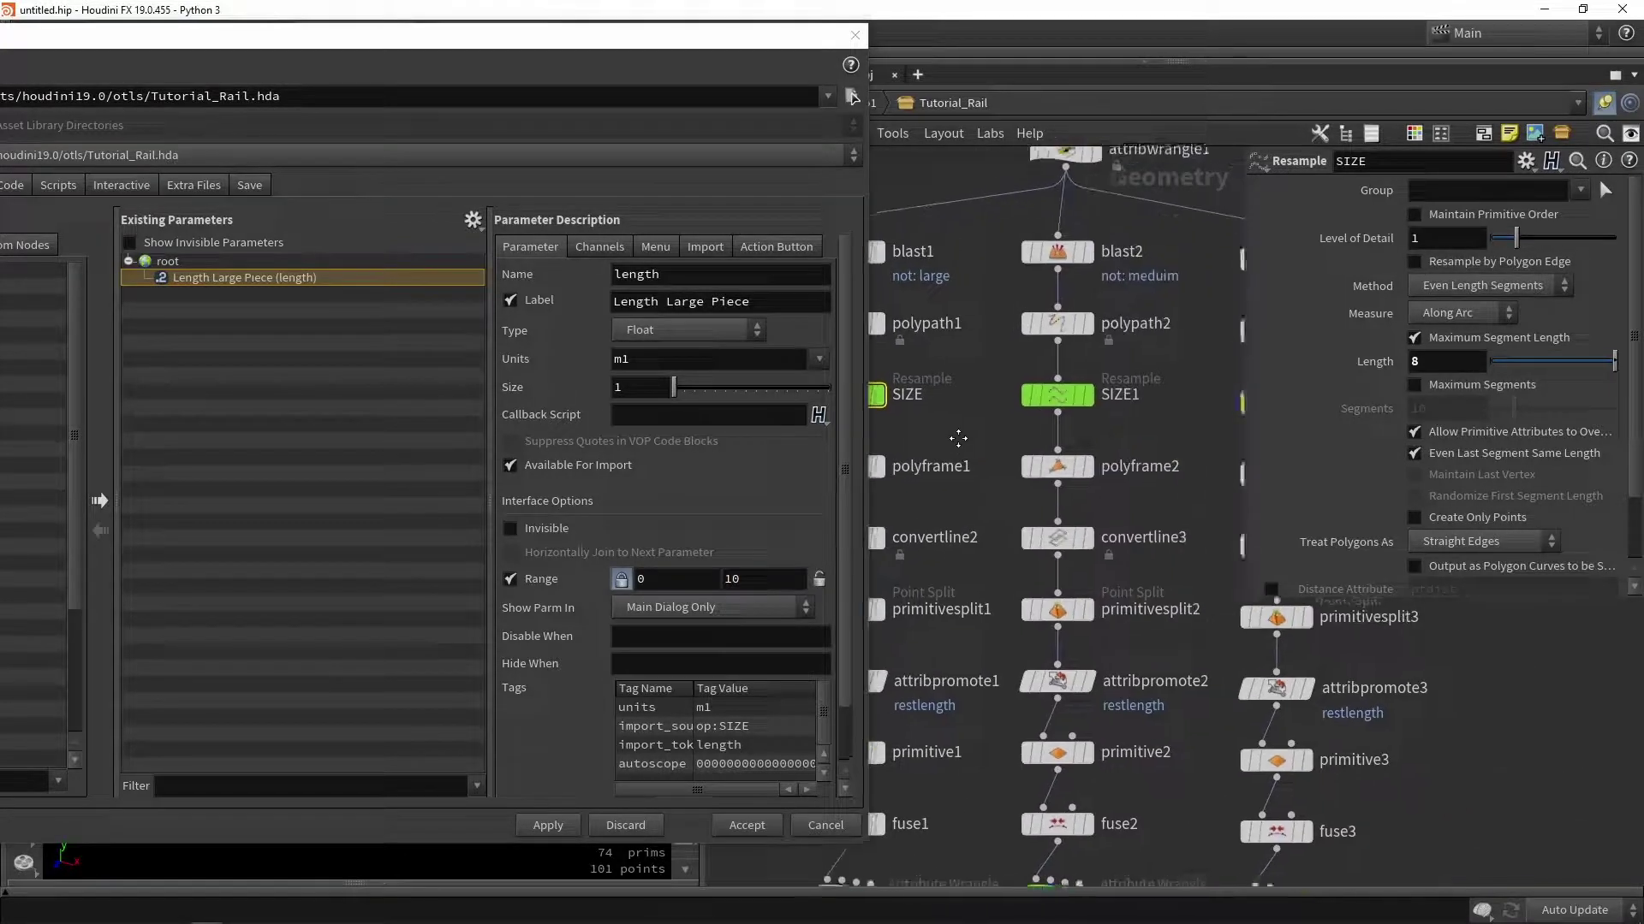
Step: Promote SIZE1's Length as an asset parameter labelled 'Length Meduim Piece'
middle_click_drag(1147, 385, 969, 438)
left_click(1053, 396)
left_click_drag(1375, 361, 168, 262)
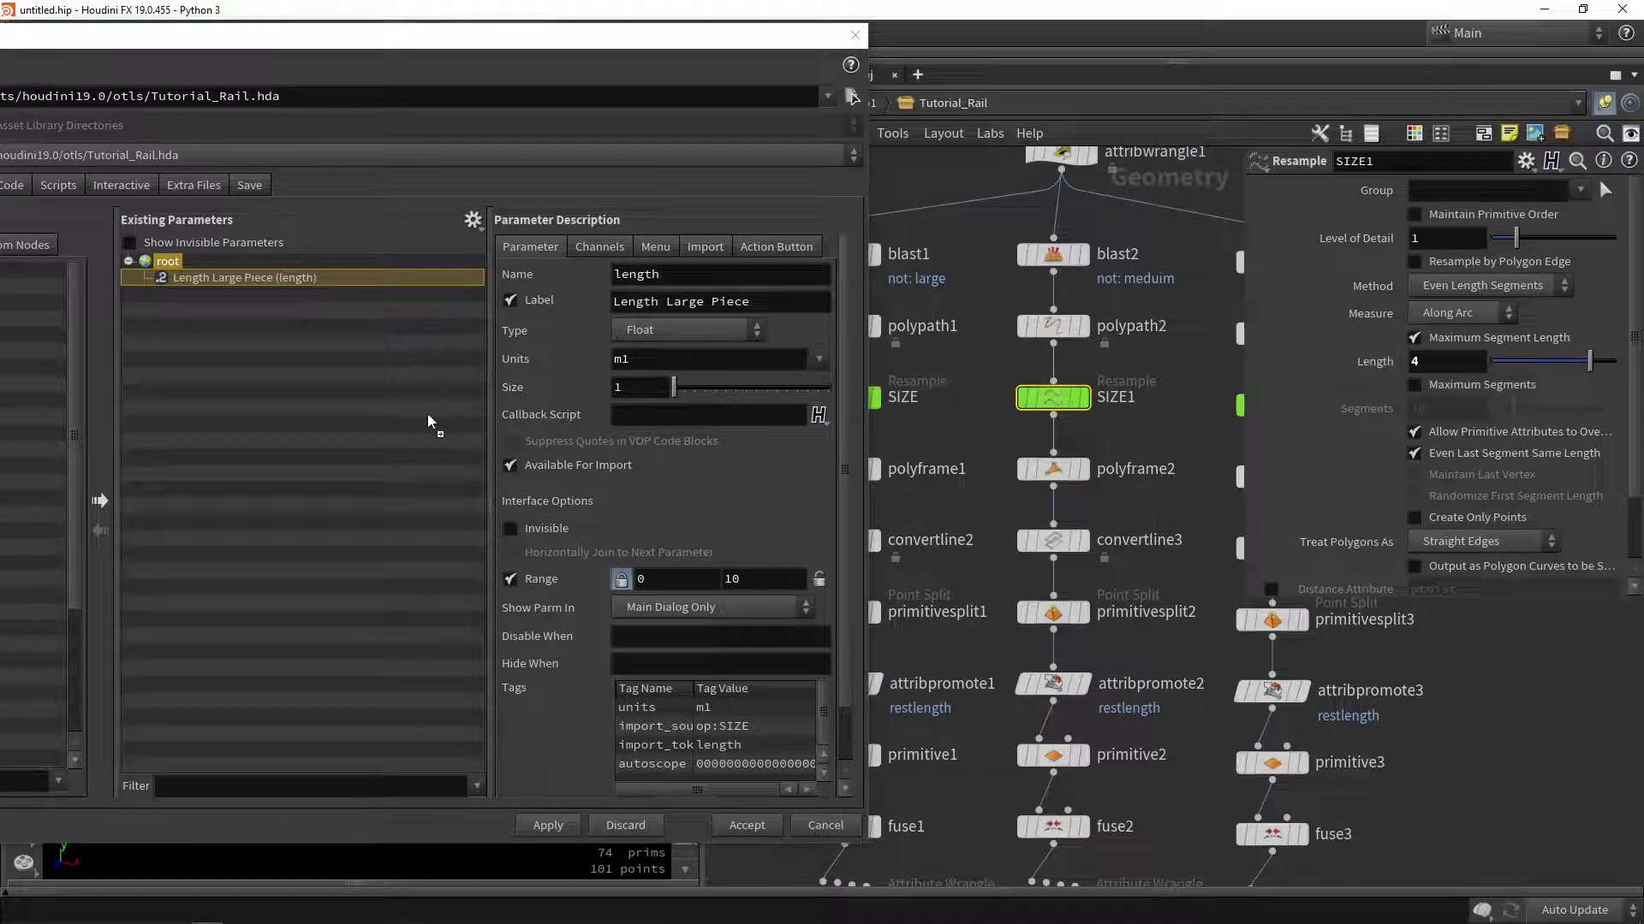
left_click(684, 308)
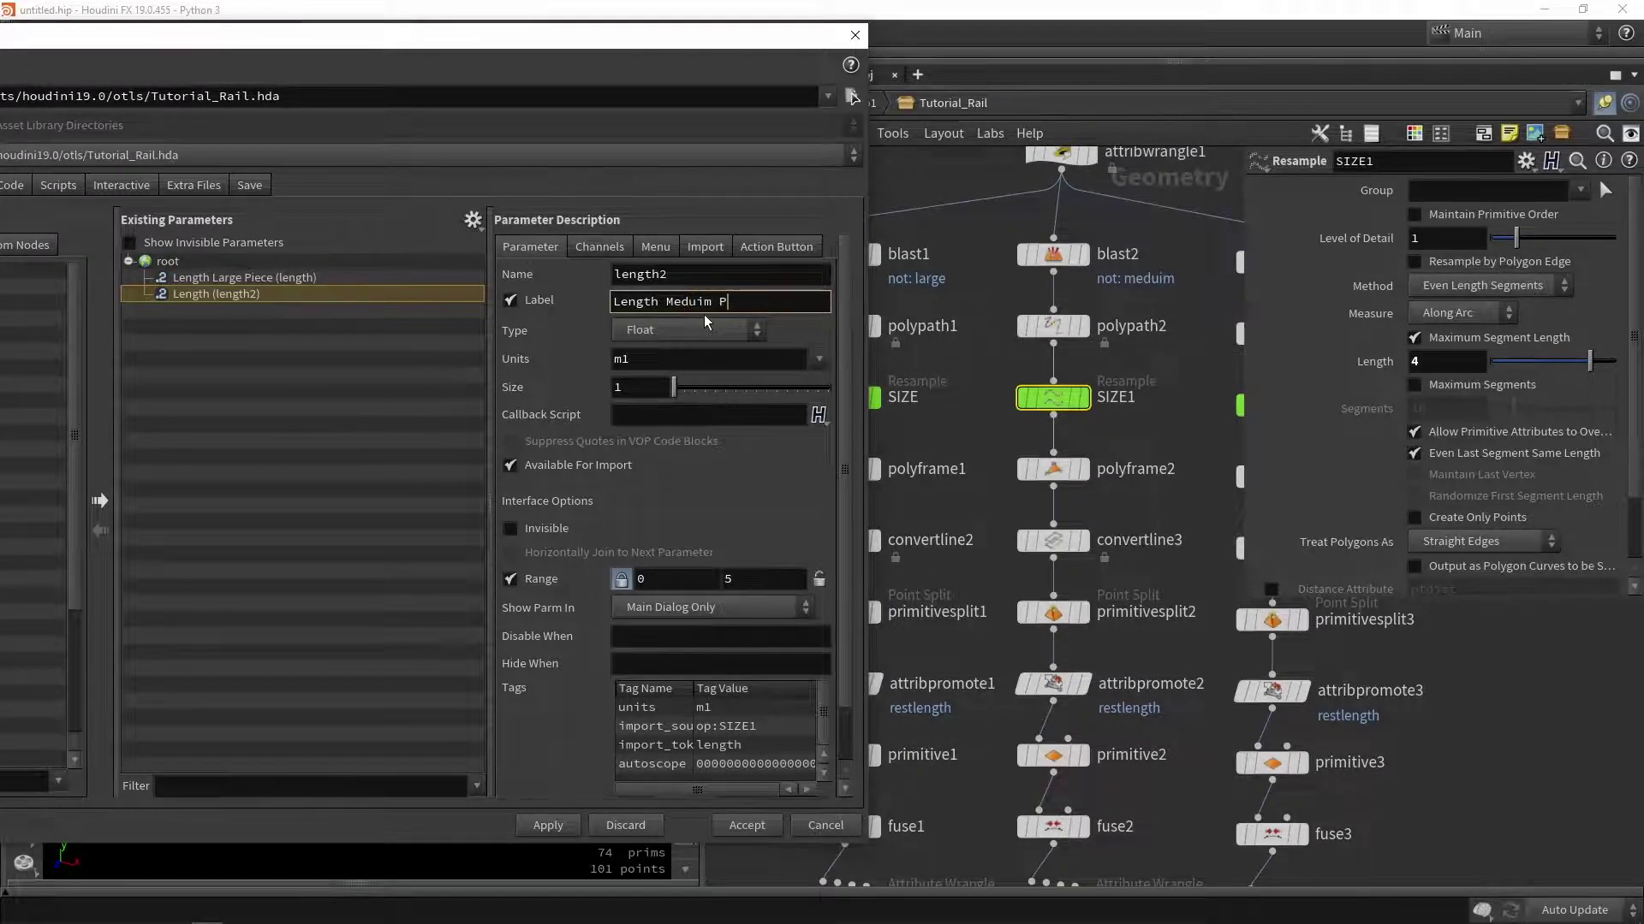
type("Meduim Peice")
key("Return")
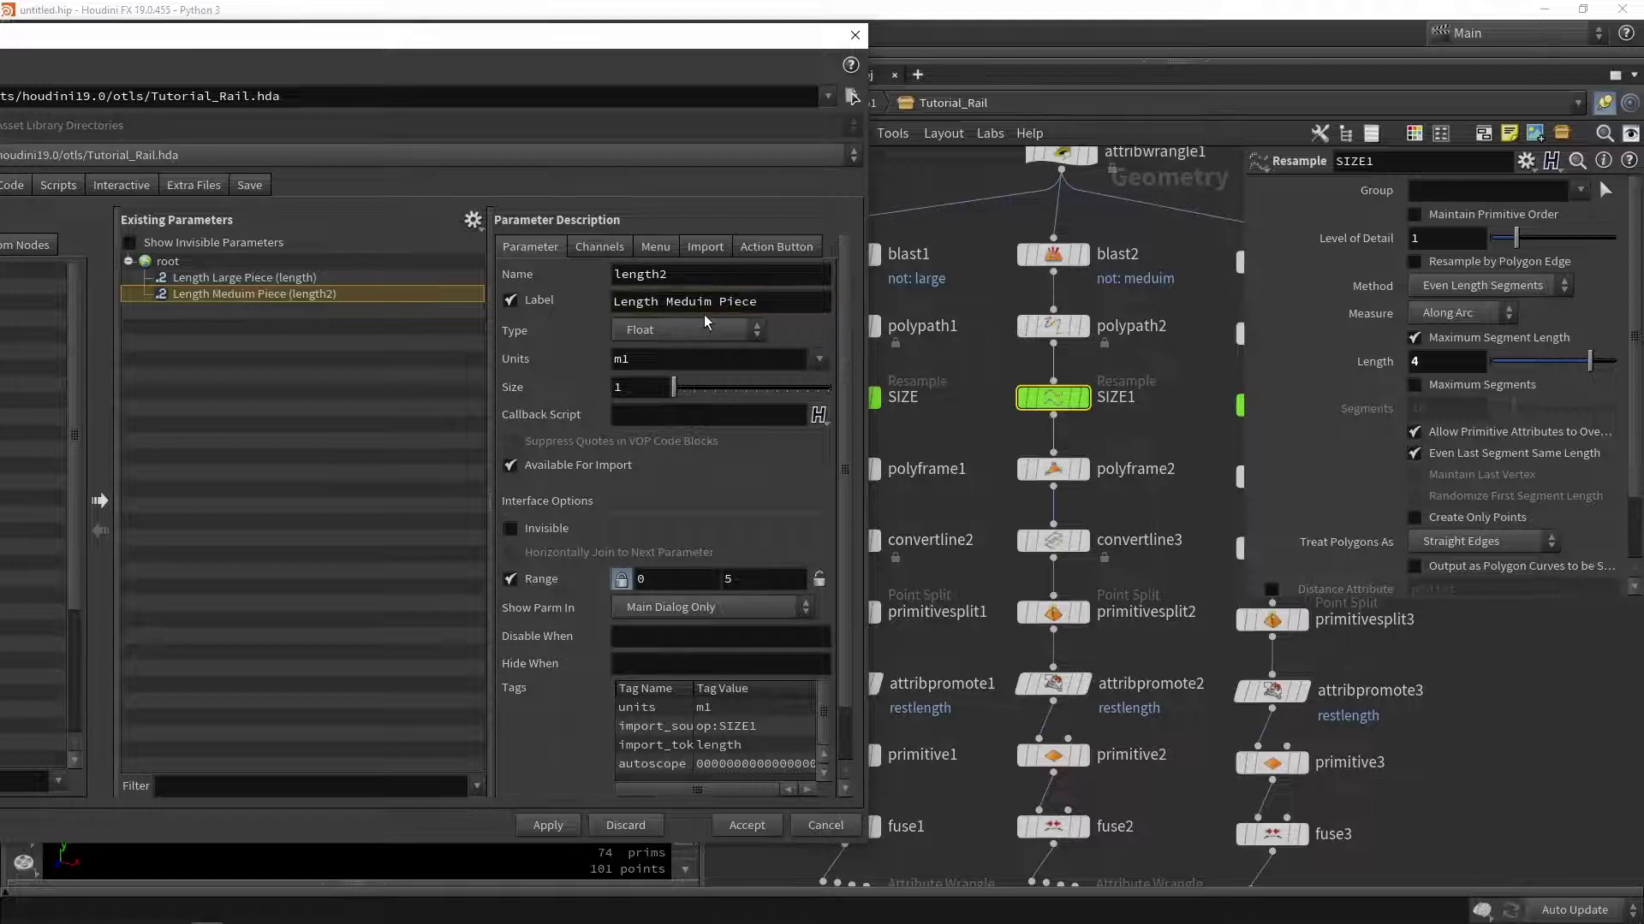
Step: Promote SIZE2's Length as 'Length Small Piece' and apply the changes
middle_click_drag(1147, 365, 997, 384)
left_click_drag(1062, 518, 1253, 416)
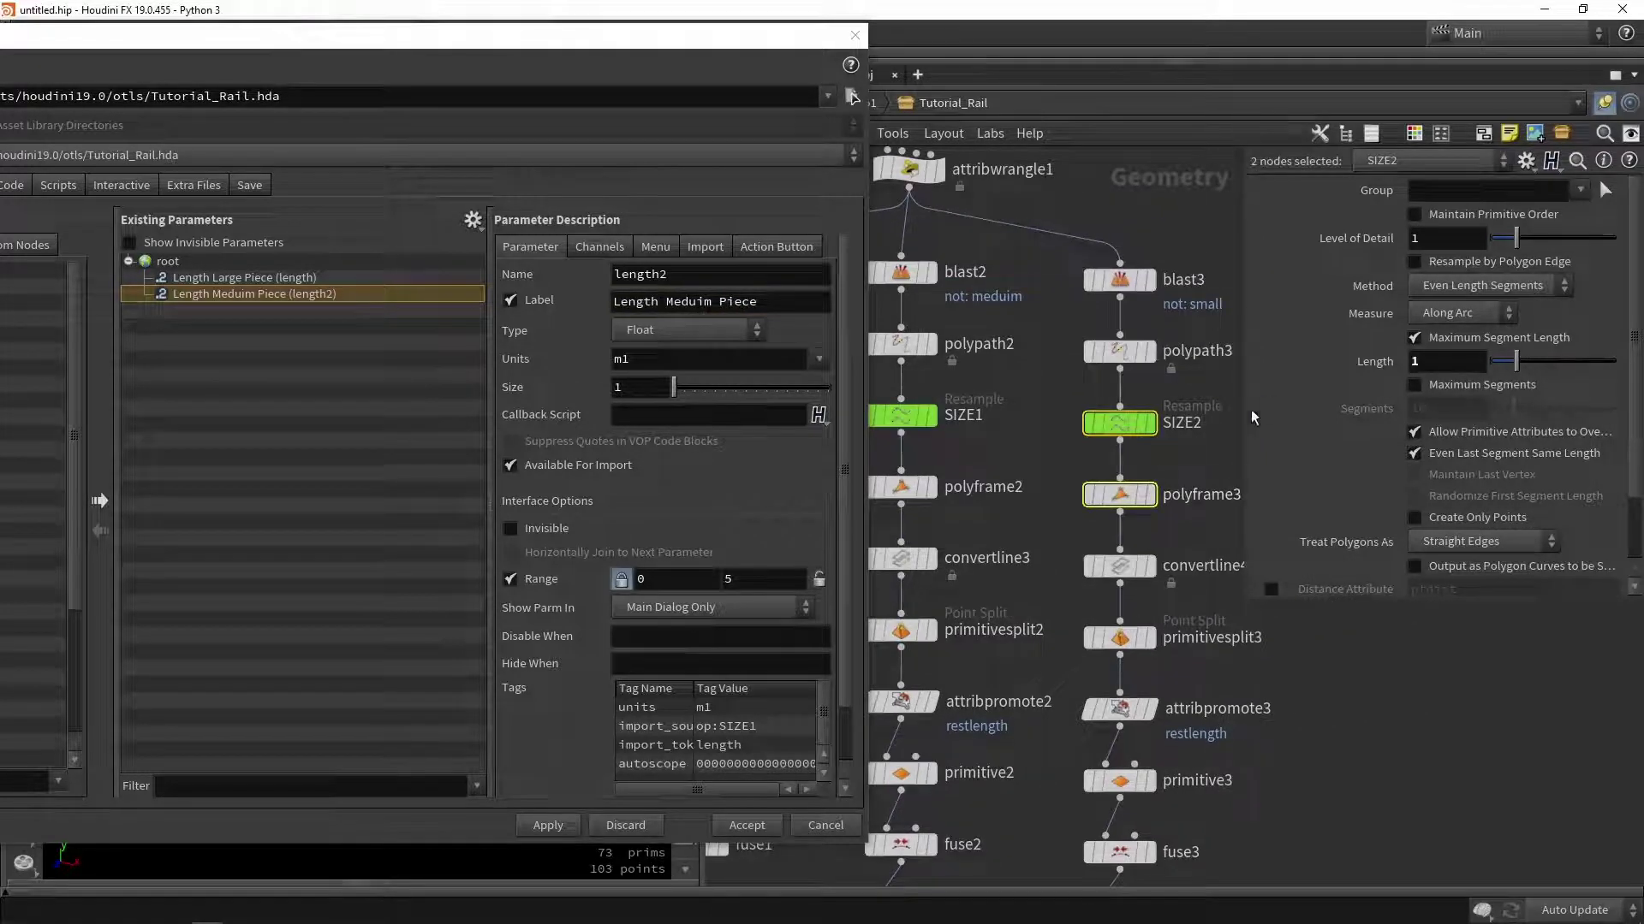
left_click(1117, 422)
left_click_drag(1366, 362, 171, 262)
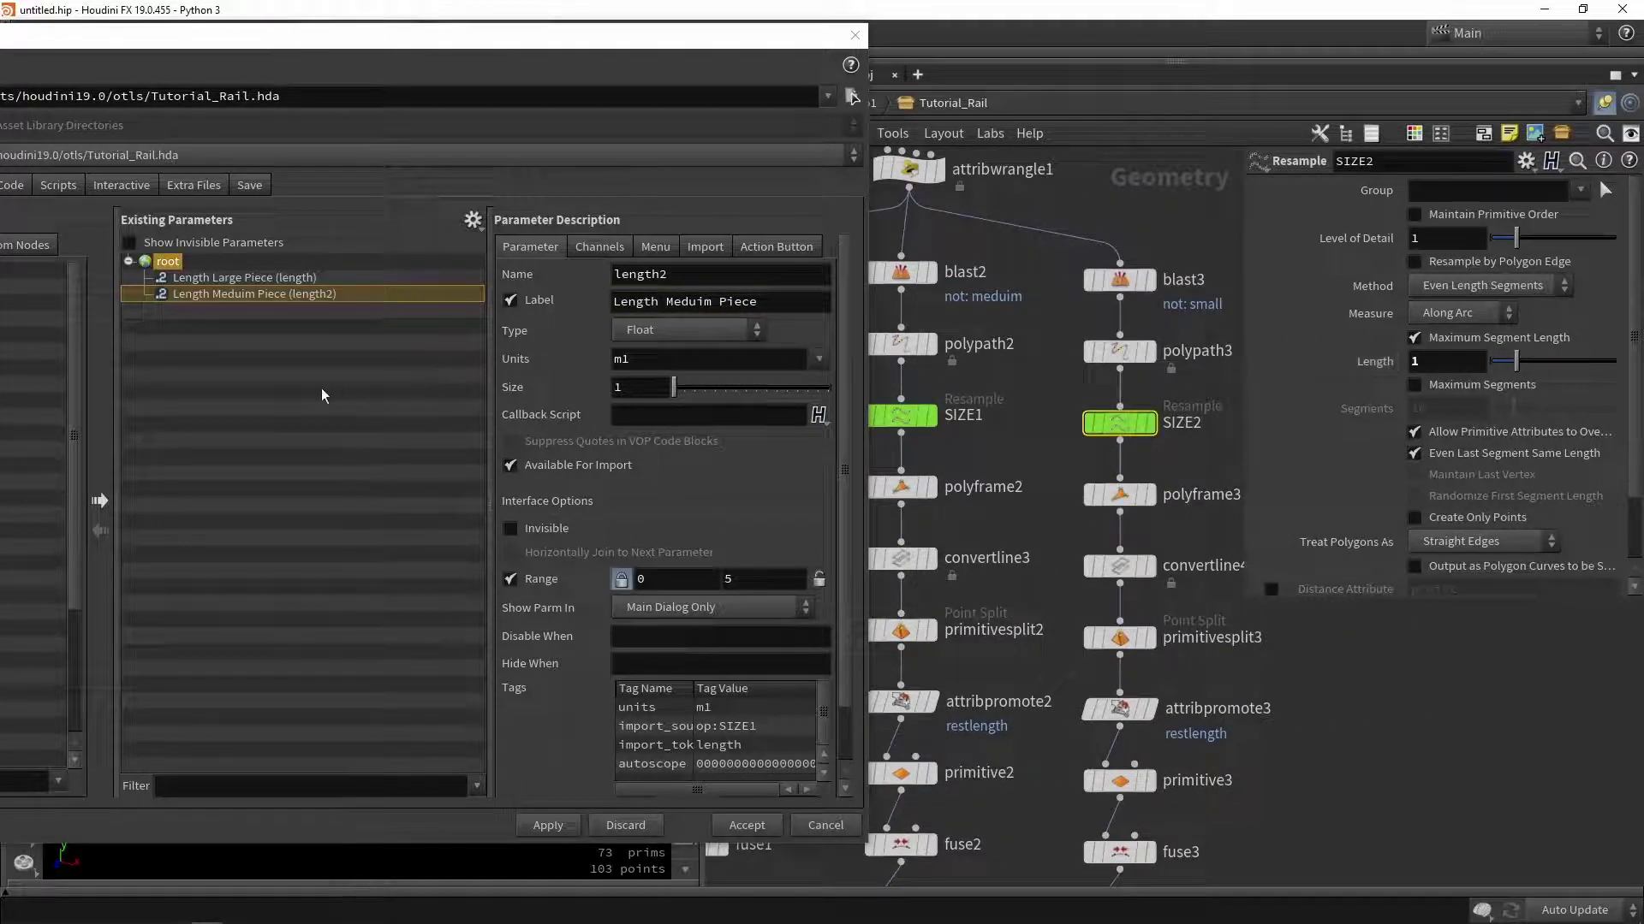
left_click(676, 301)
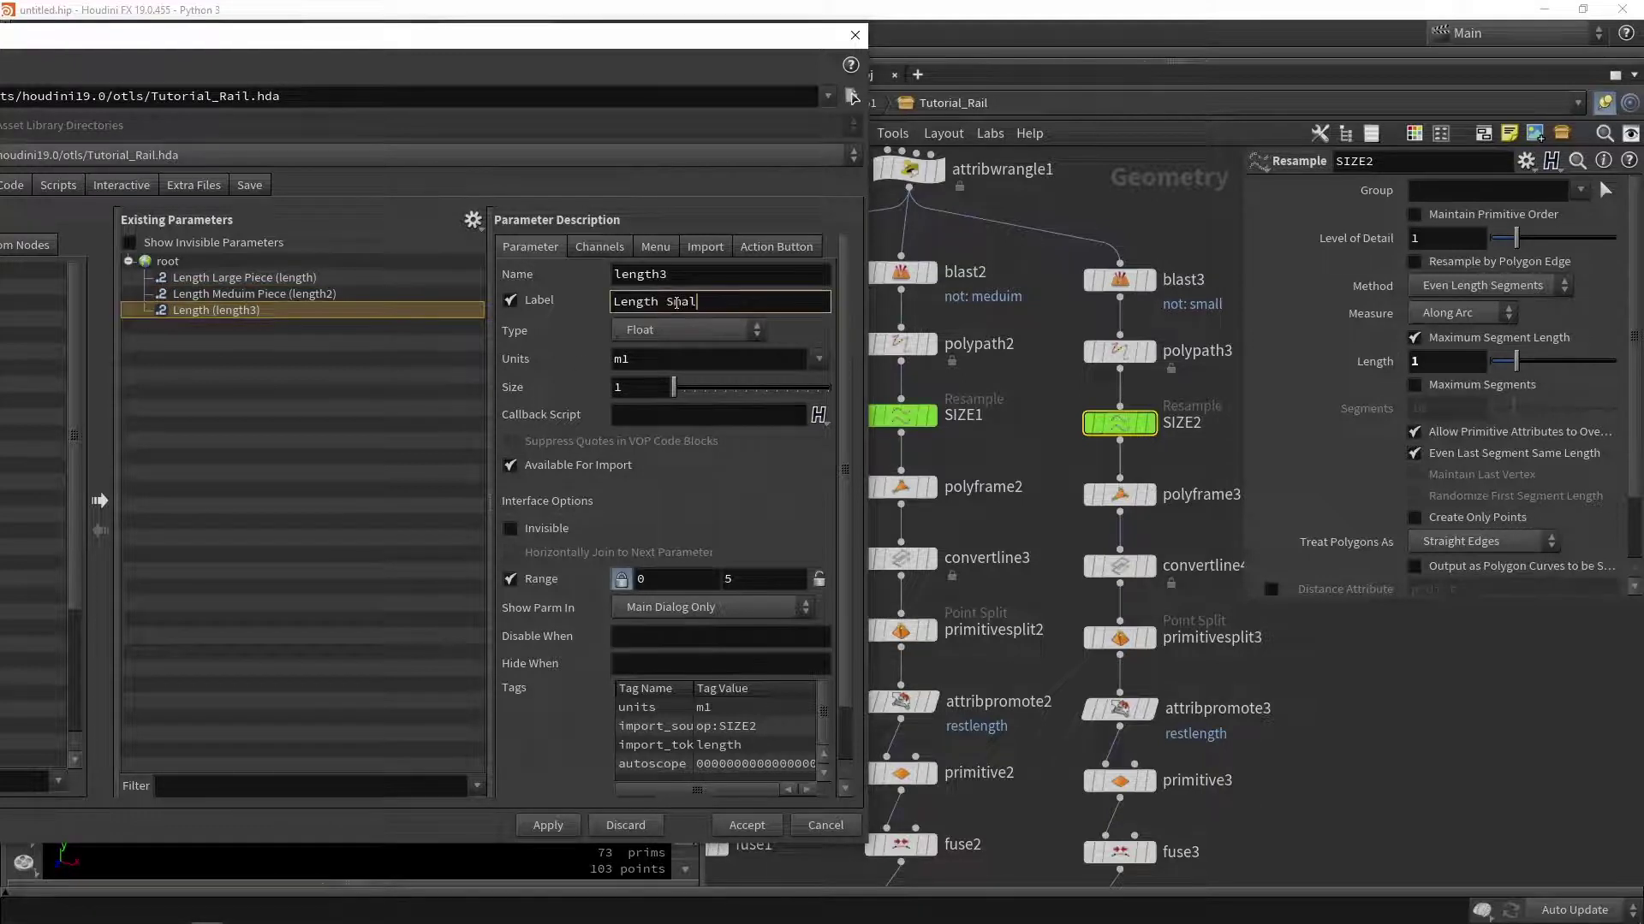
type("Small Piece")
key("Return")
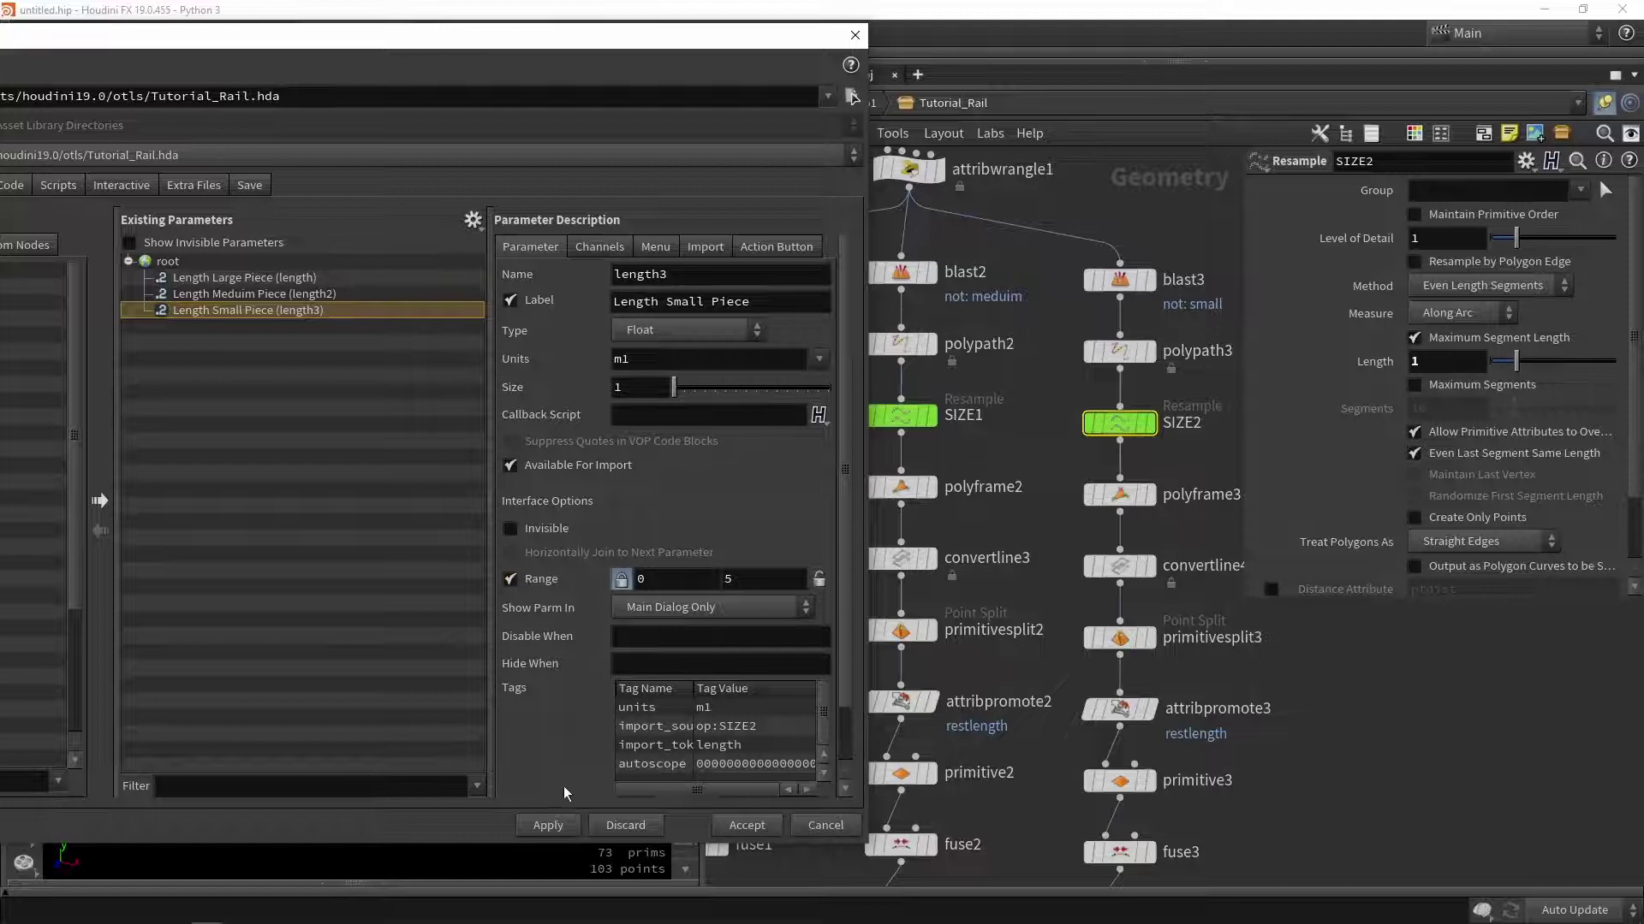
left_click(548, 825)
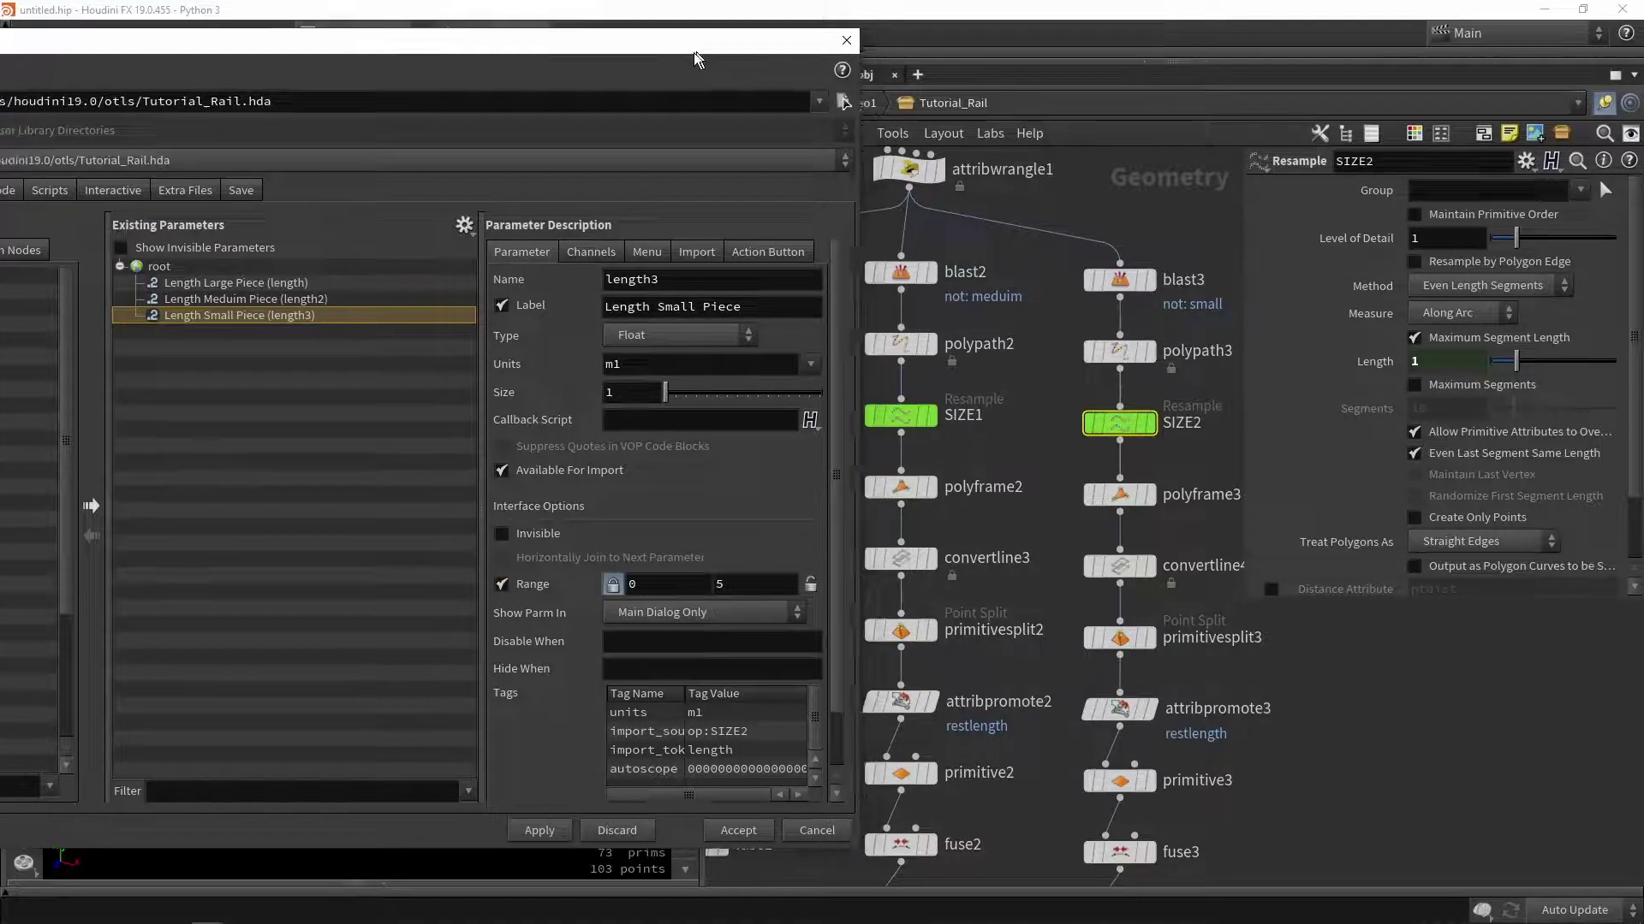
Step: Return to geo1 and review the range settings of the three length parameters
left_click_drag(702, 32, 477, 85)
left_click(856, 103)
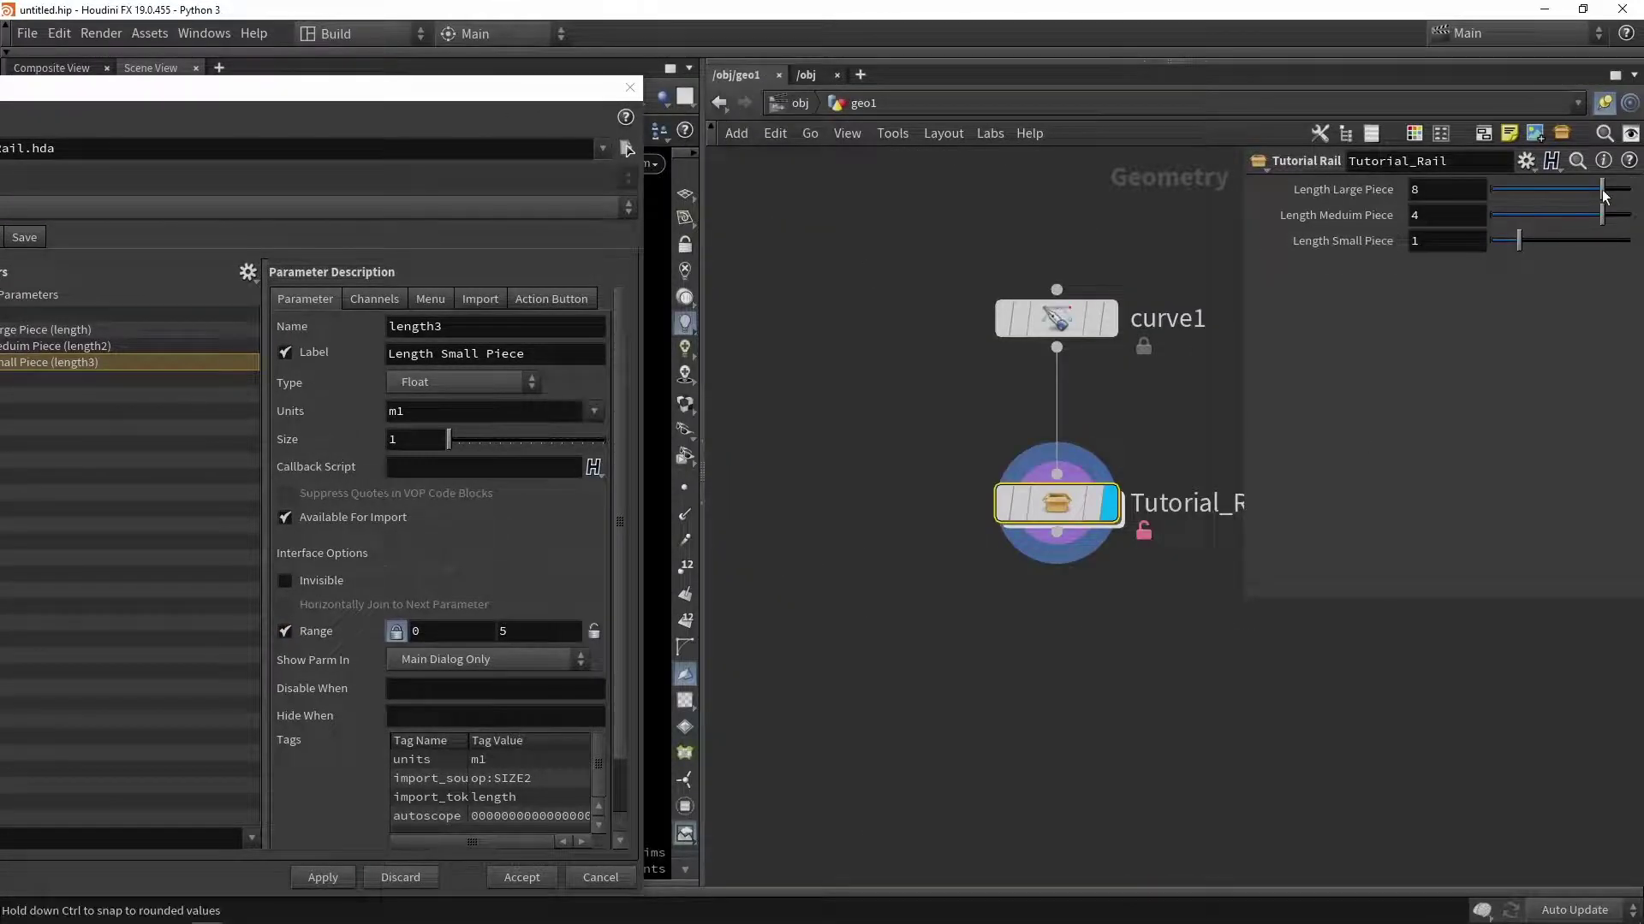
left_click_drag(473, 89, 737, 45)
left_click(363, 287)
left_click(367, 303)
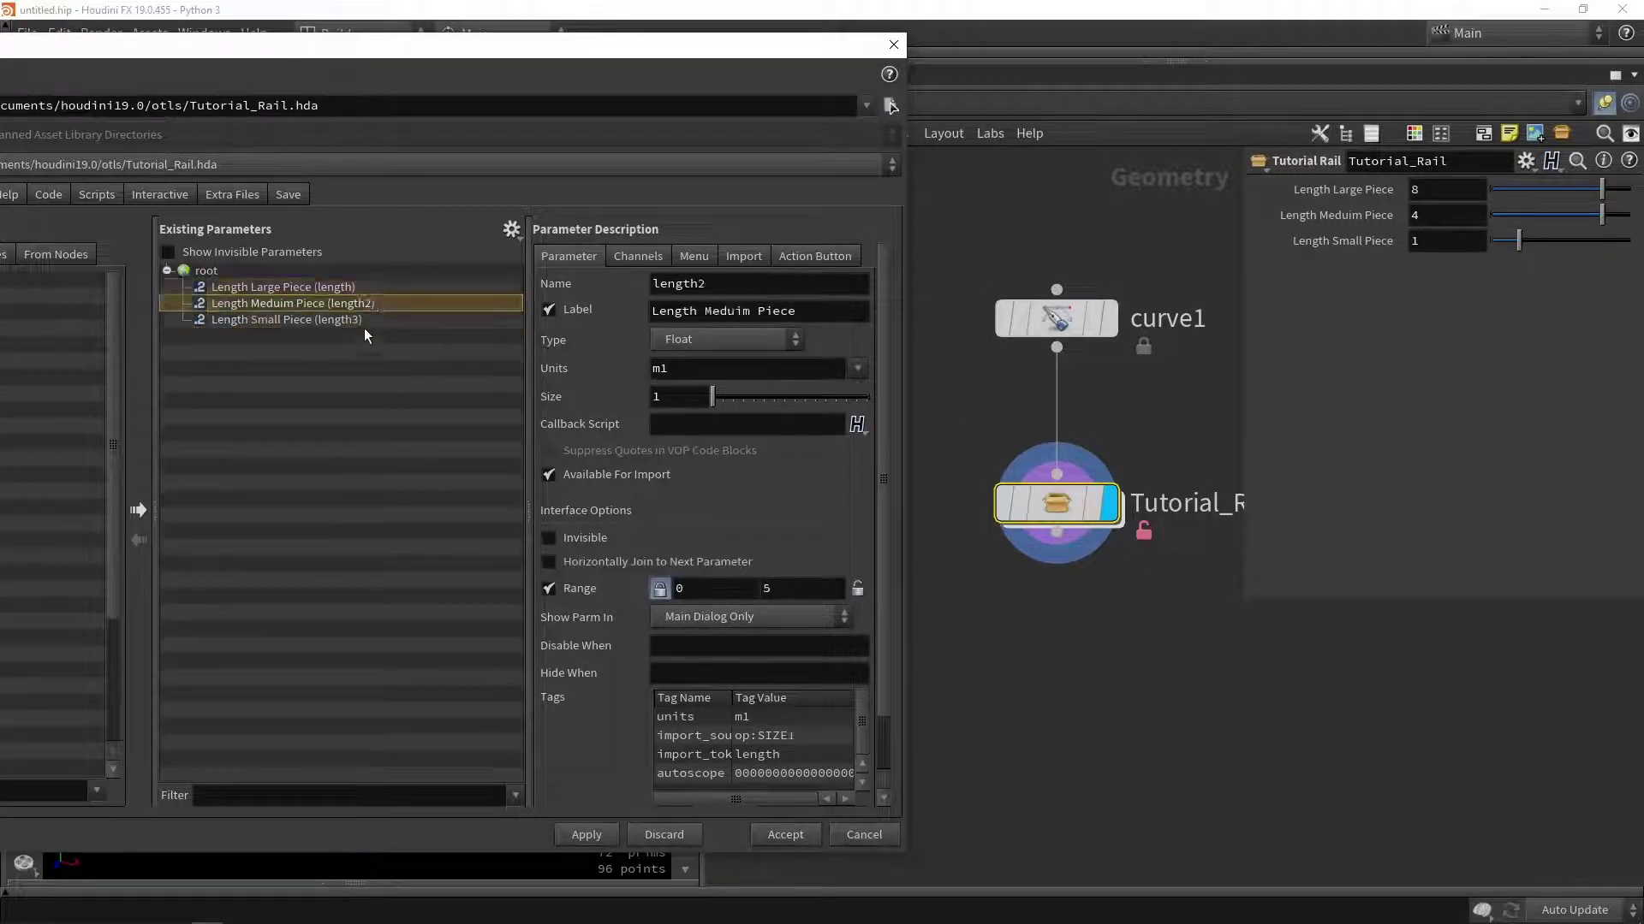
left_click(363, 287)
left_click(355, 320)
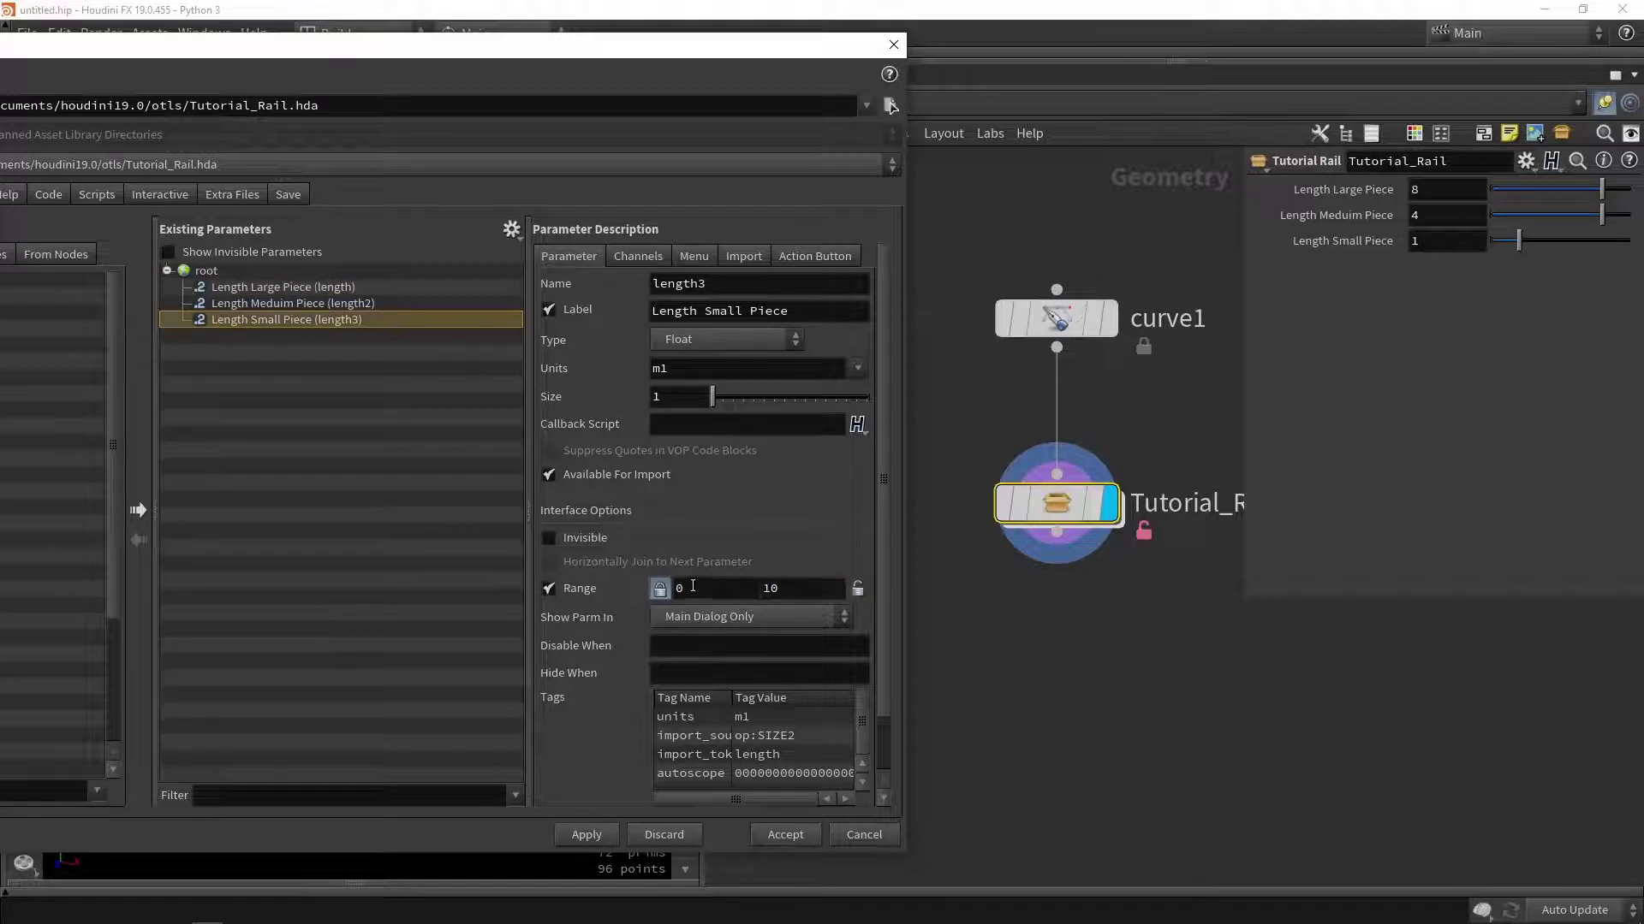
Step: Set Length Meduim Piece's range maximum to 10 and apply
left_click(374, 305)
double_click(800, 588)
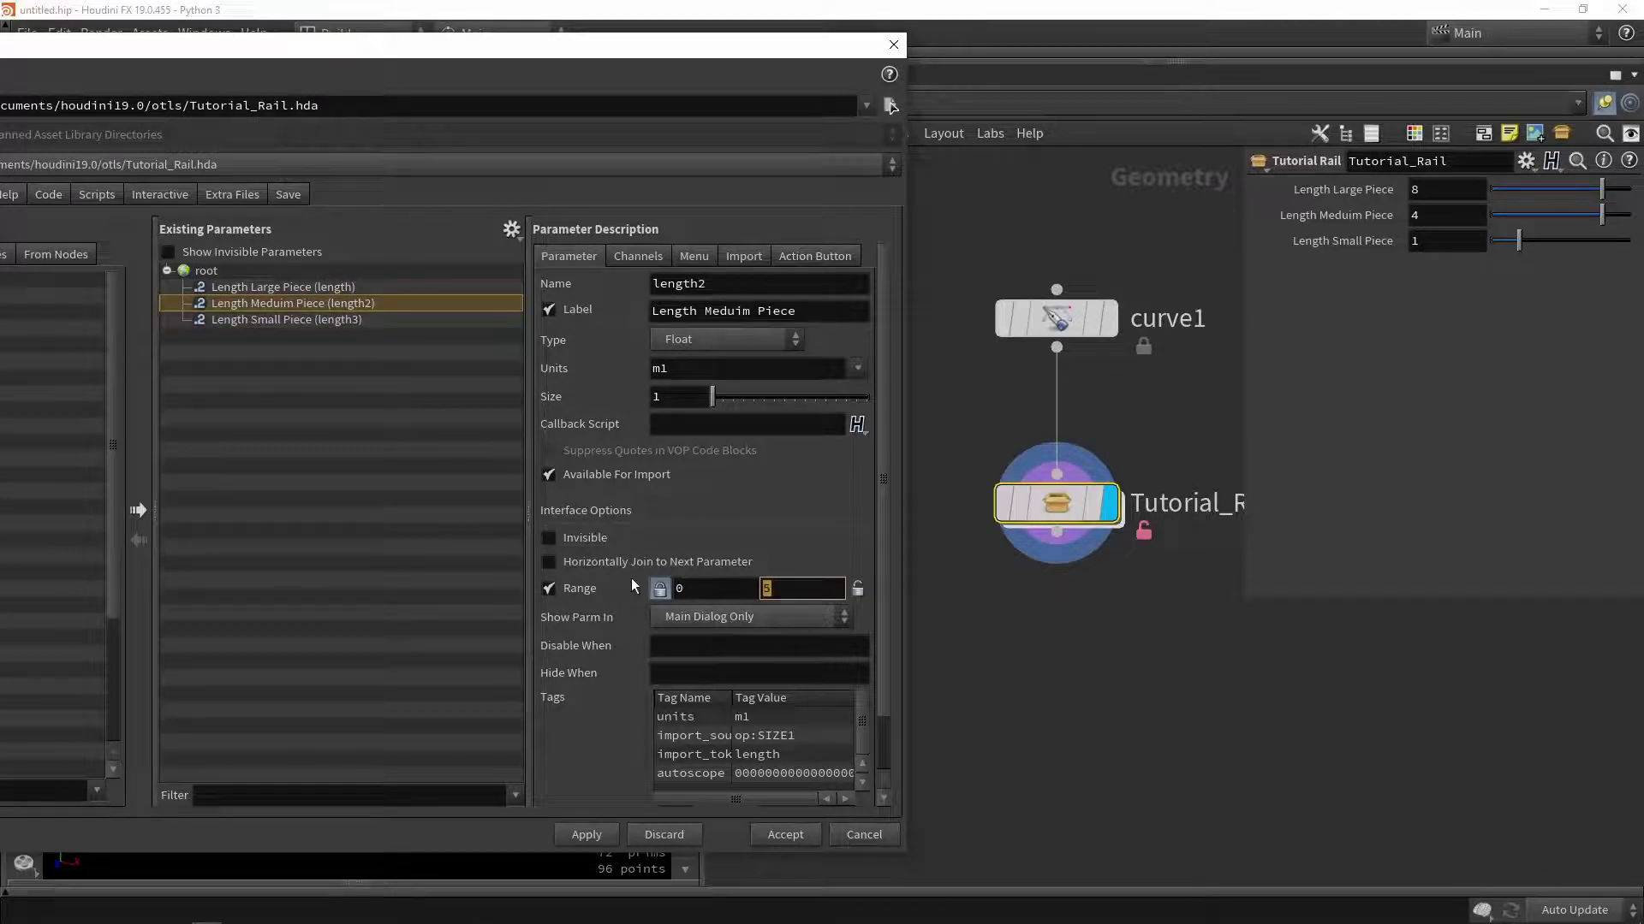
type("10")
key("Return")
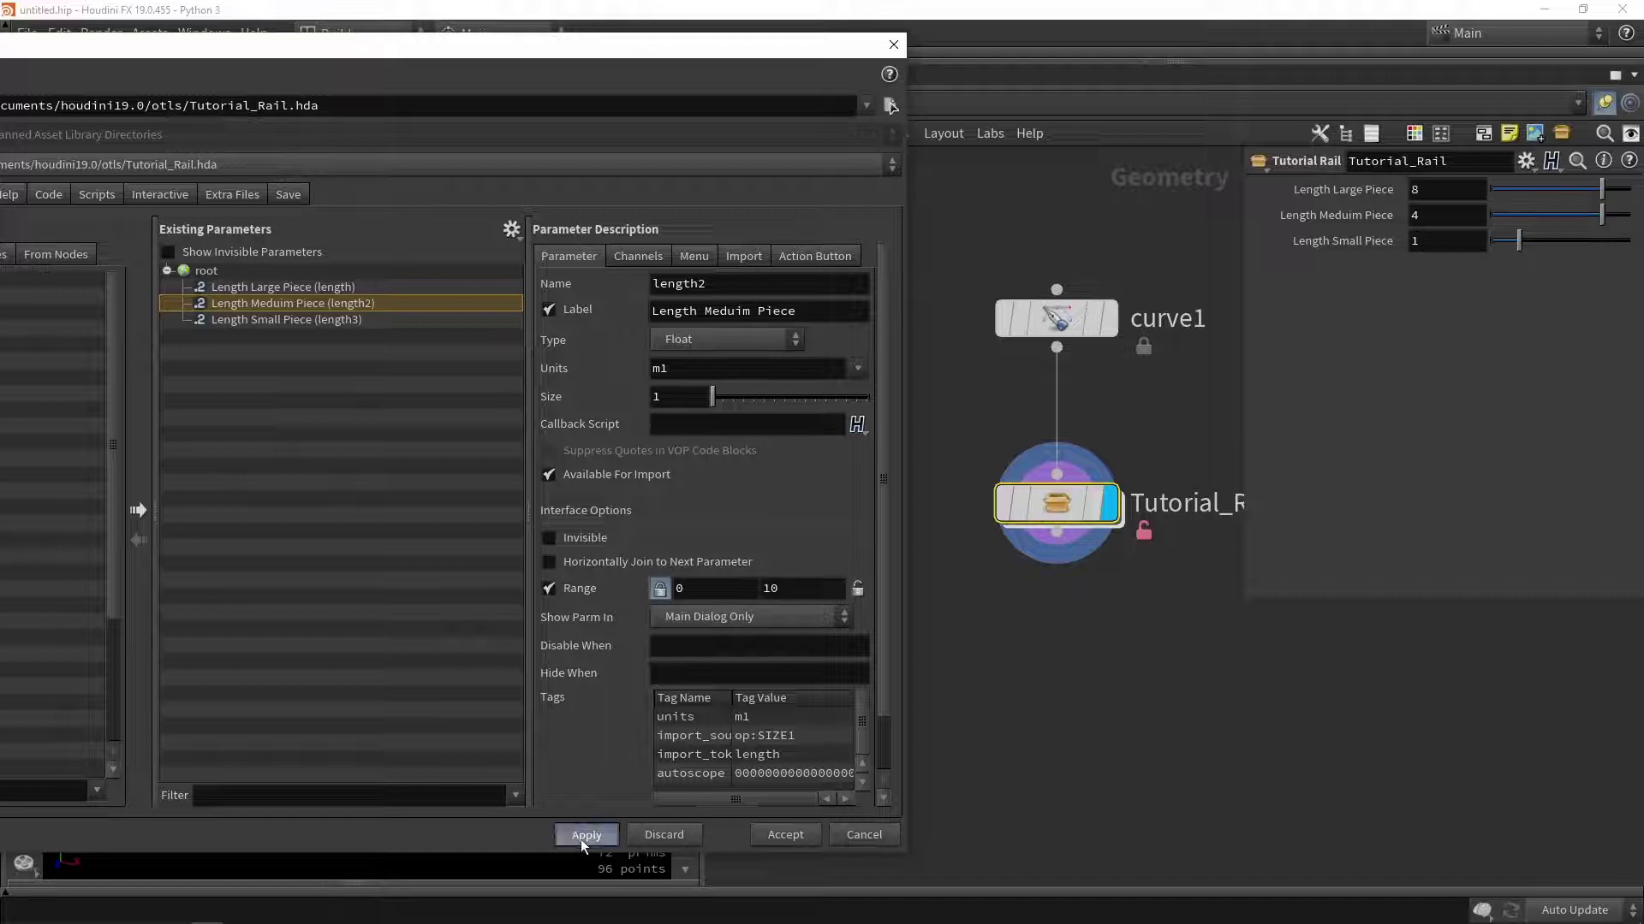
left_click(587, 835)
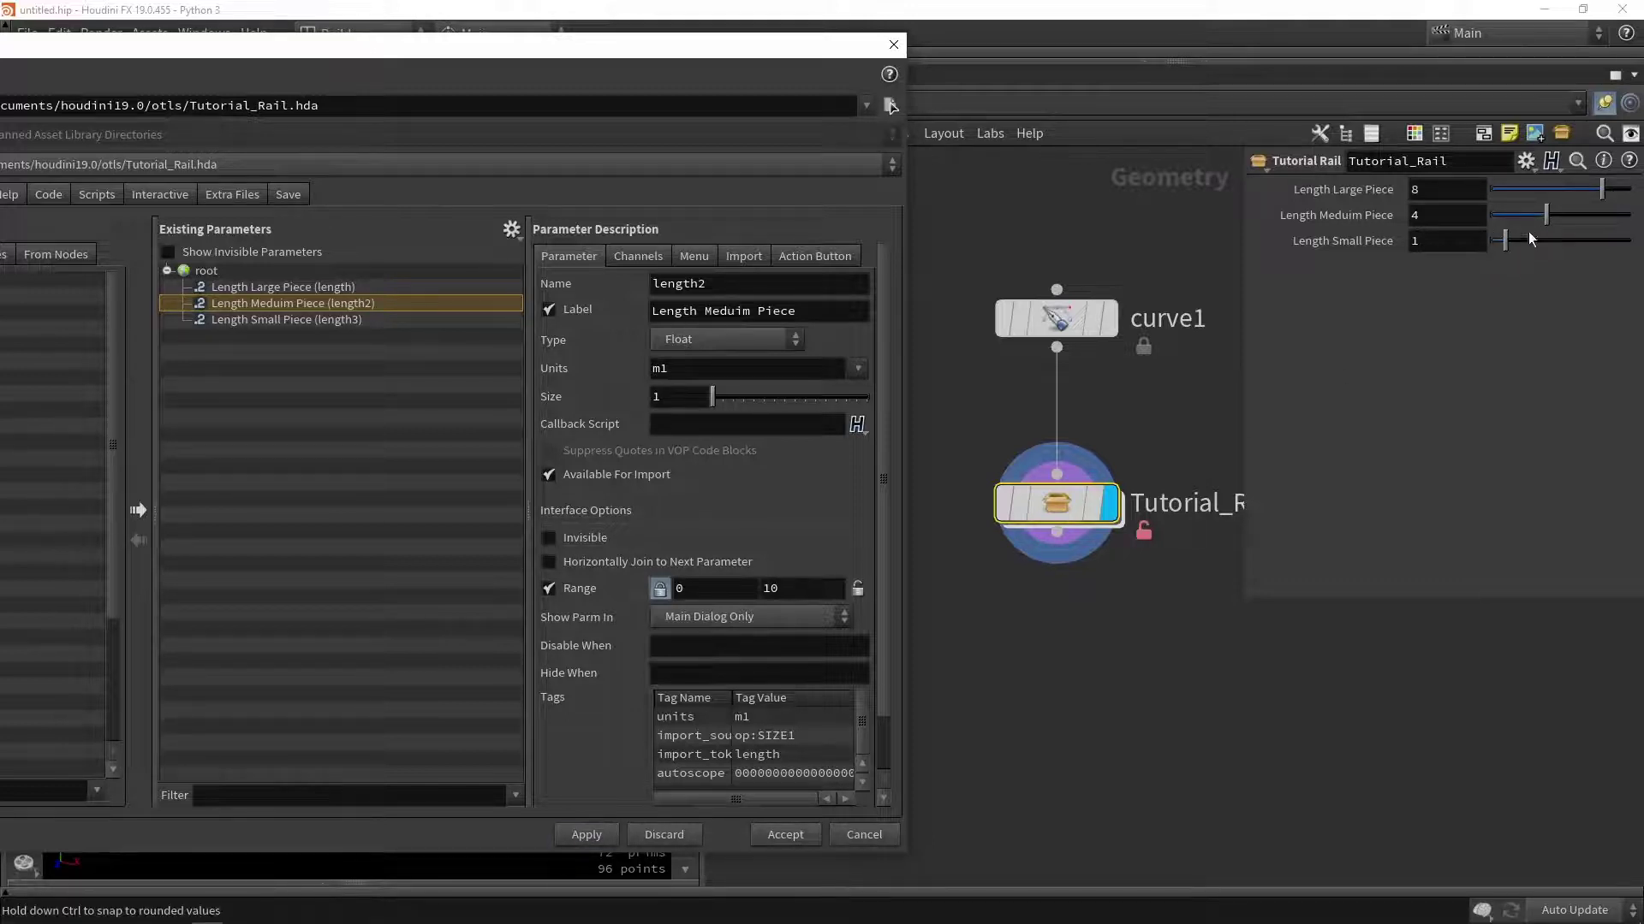
left_click_drag(513, 45, 270, 59)
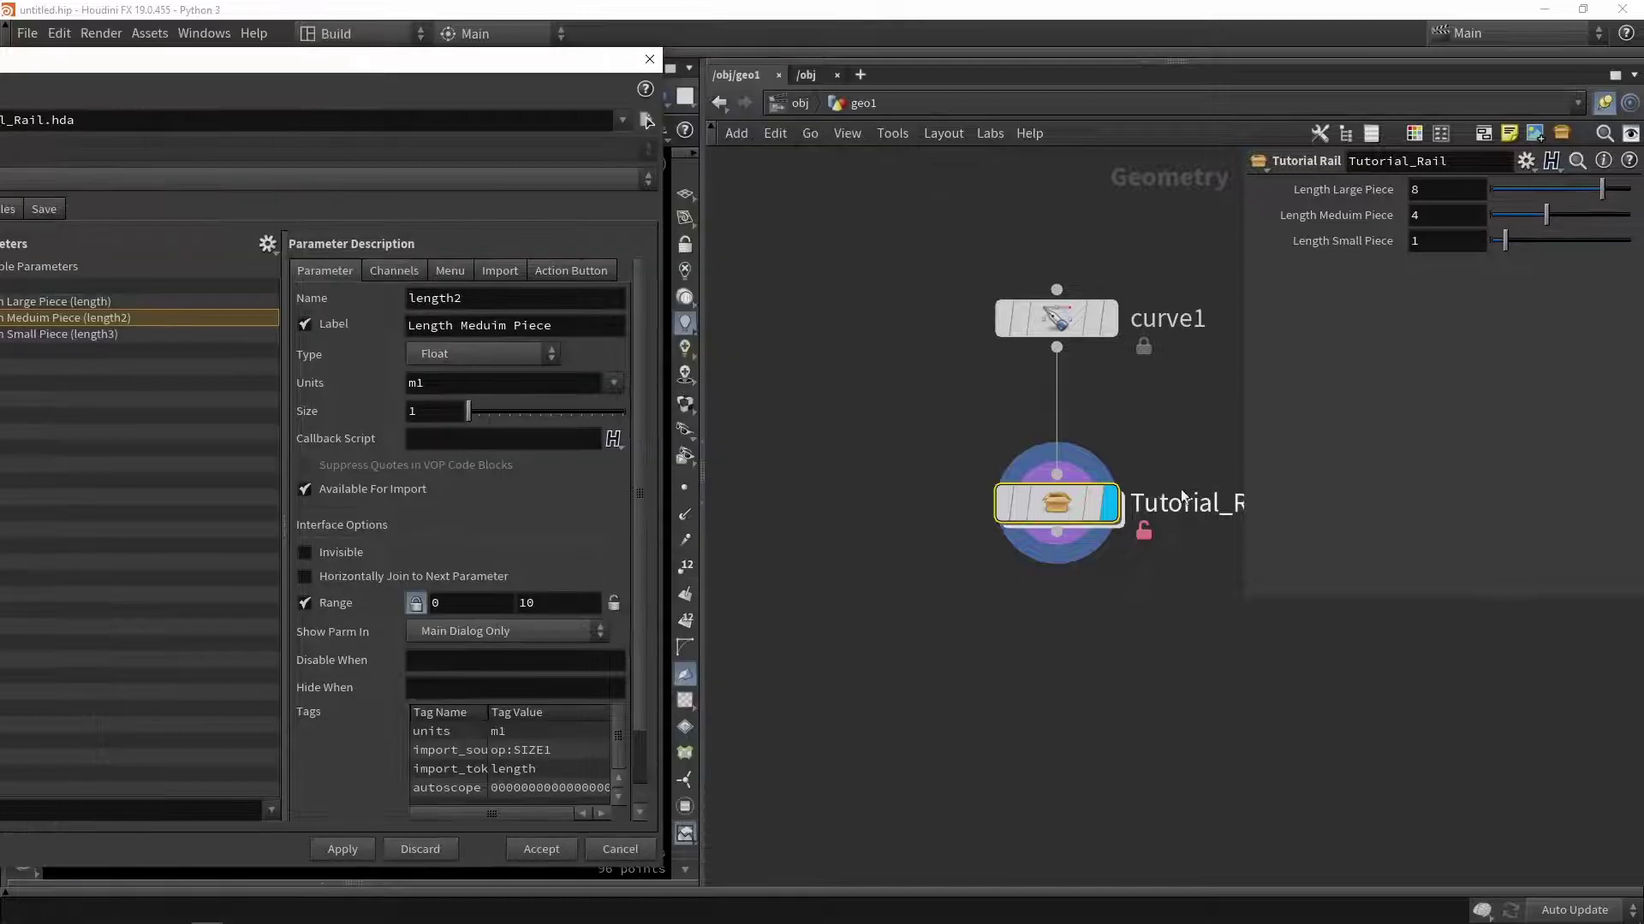
Step: Inside Tutorial_Rail, set SIZE's Length to the expression ch("../length")
double_click(1065, 500)
scroll(897, 496, "down", 3)
scroll(817, 485, "up", 5)
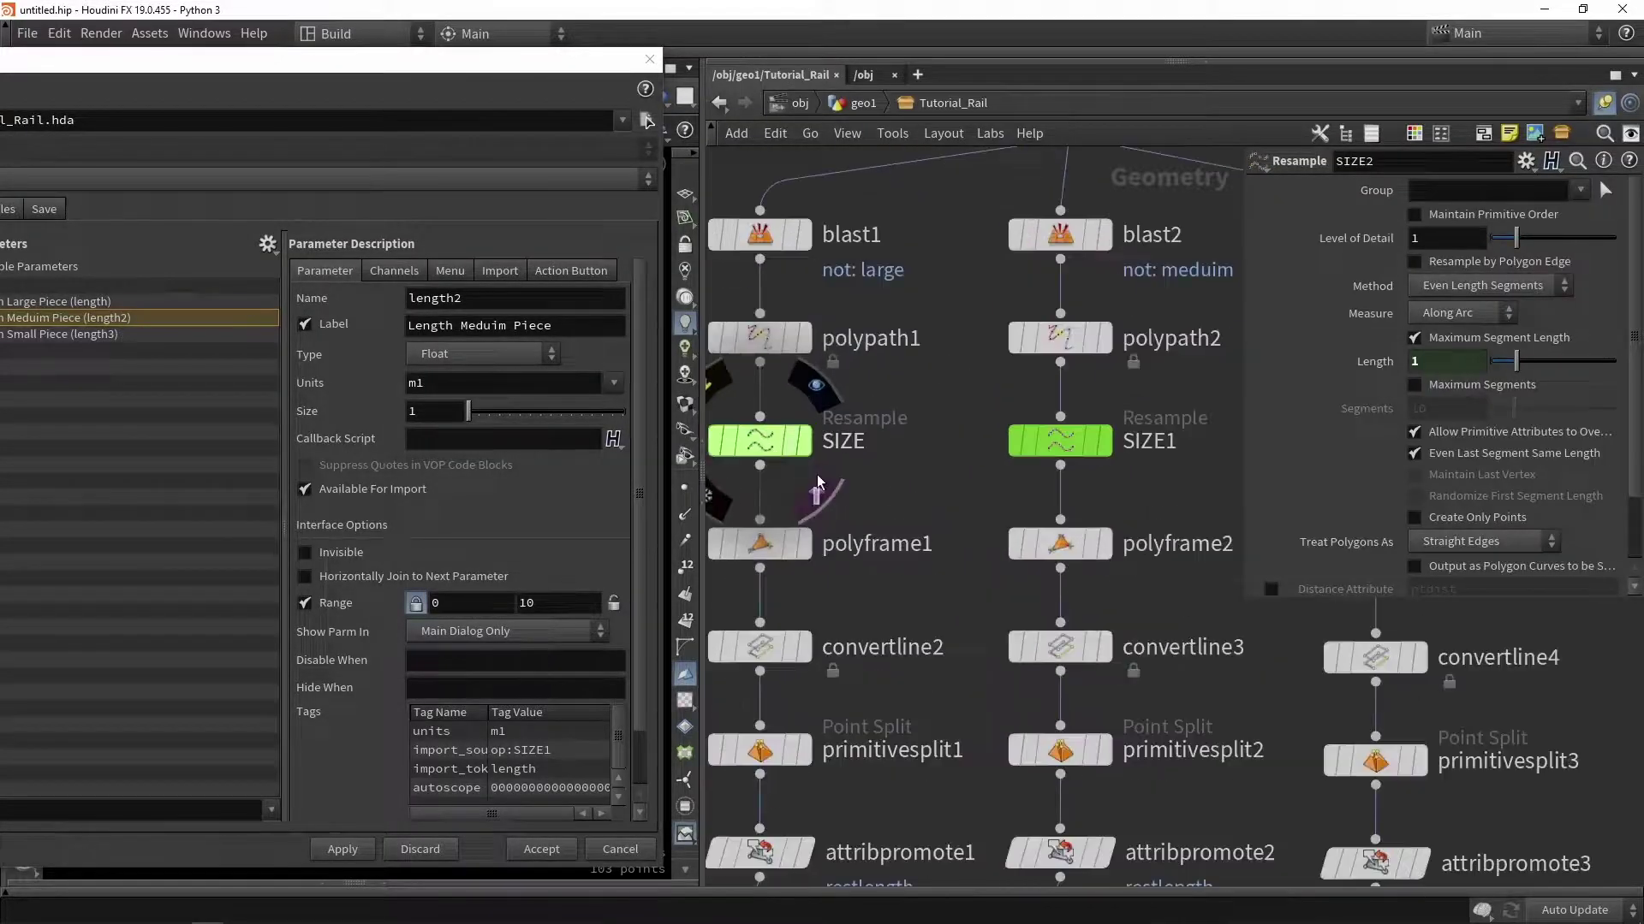
middle_click_drag(818, 486, 1005, 510)
left_click(948, 465)
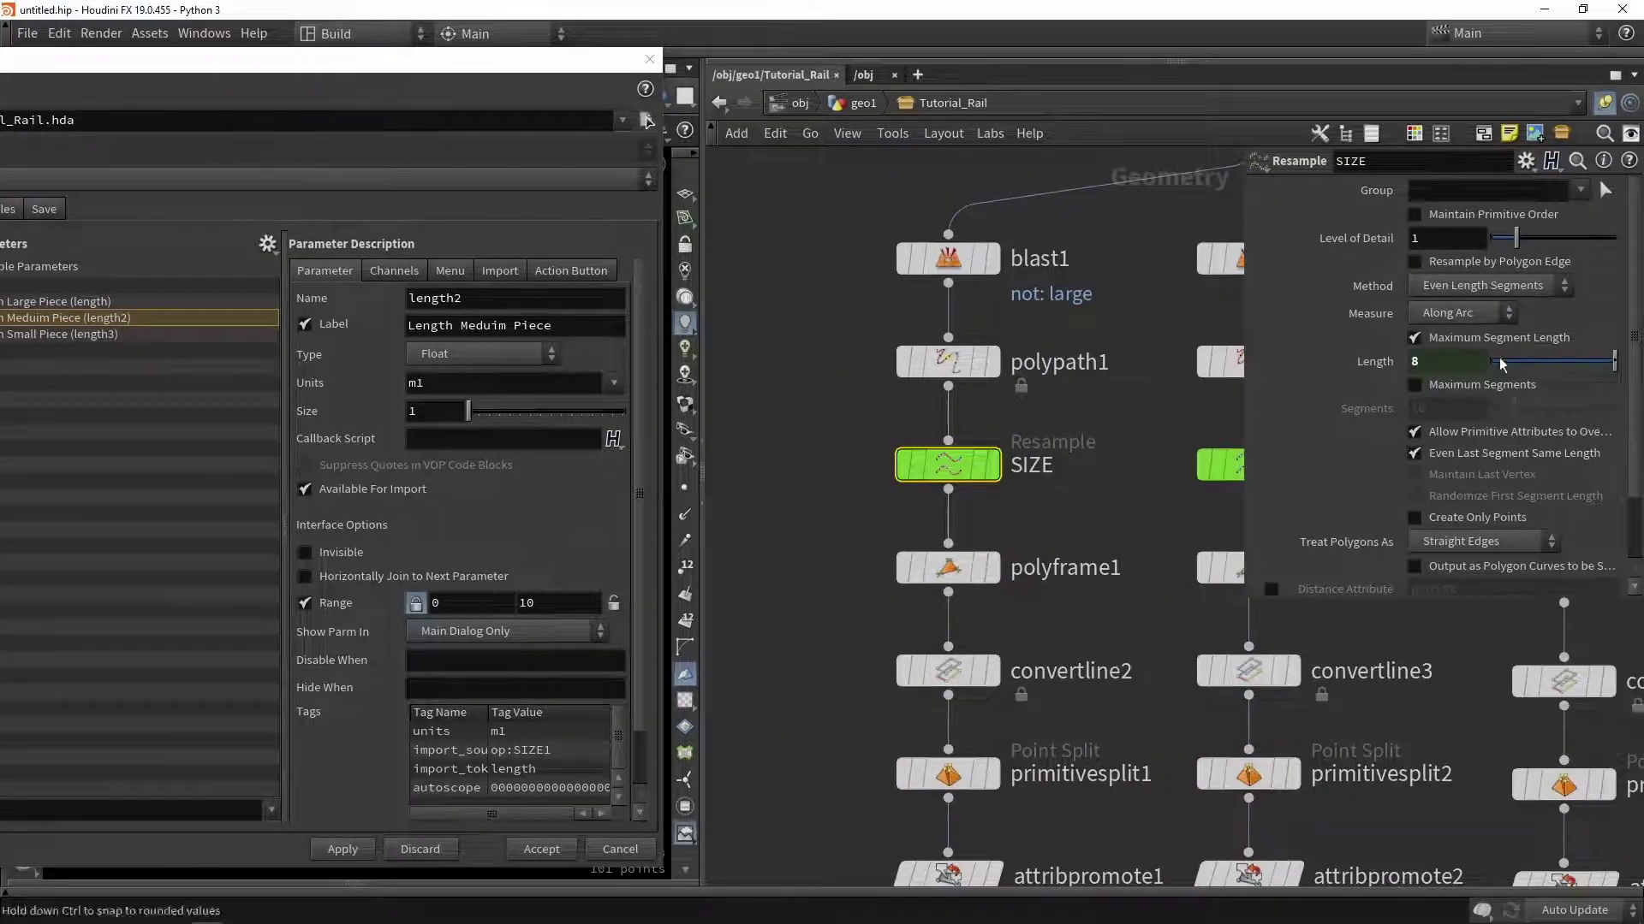
type("ch(\"../length\")")
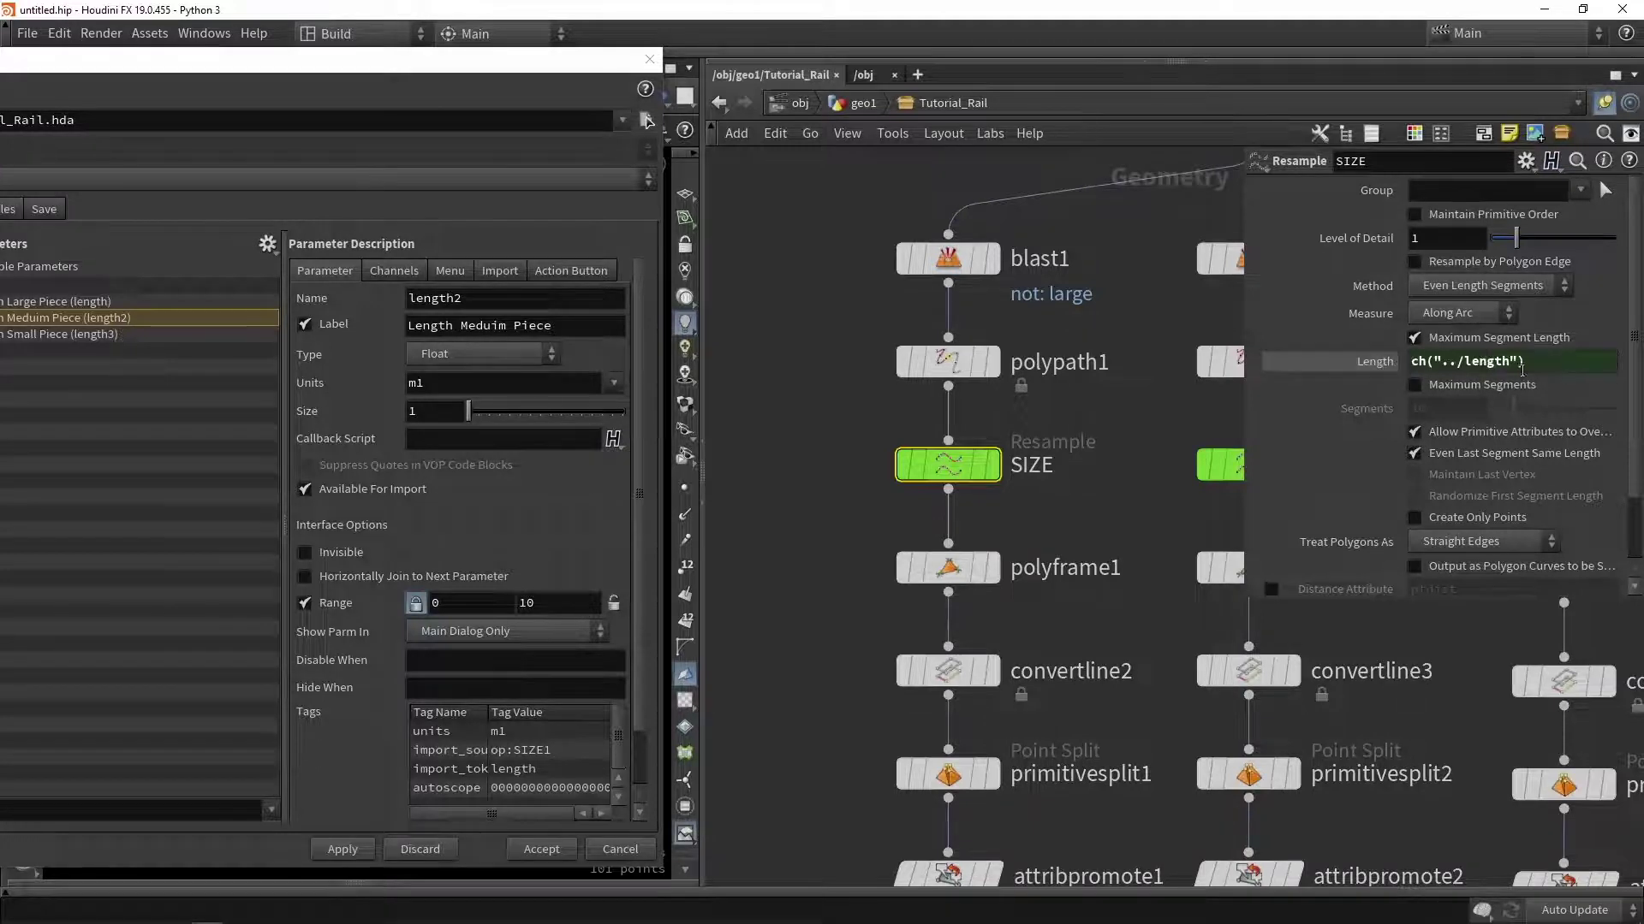
key("ctrl+a")
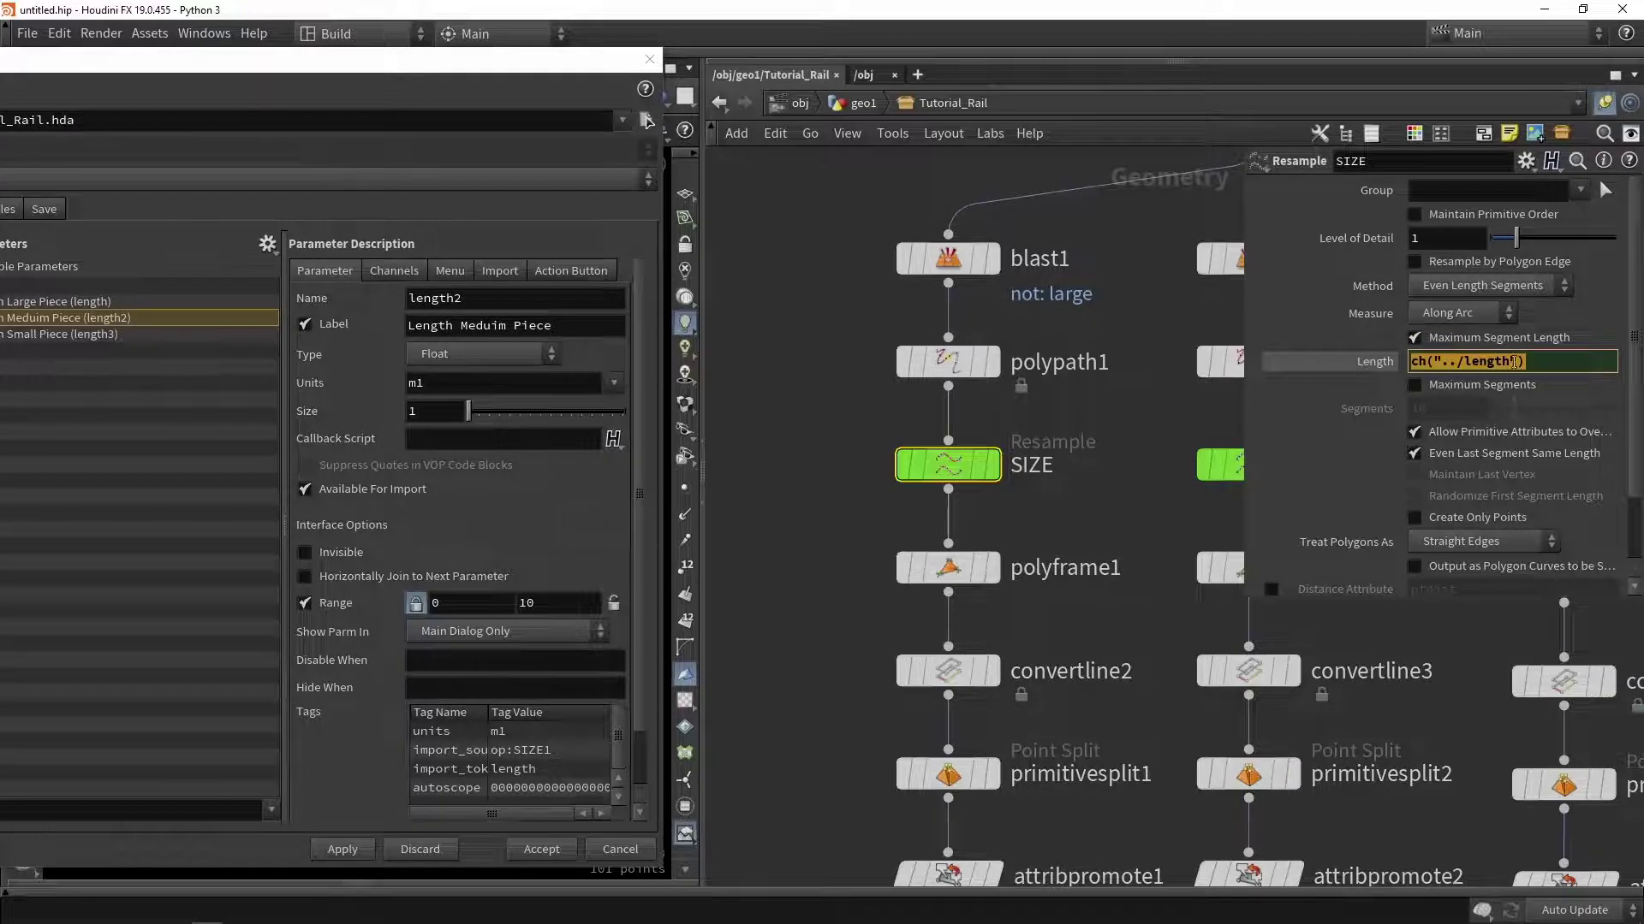
left_click(1576, 357)
key("ctrl+a")
scroll(1071, 384, "down", 6)
left_click(920, 542)
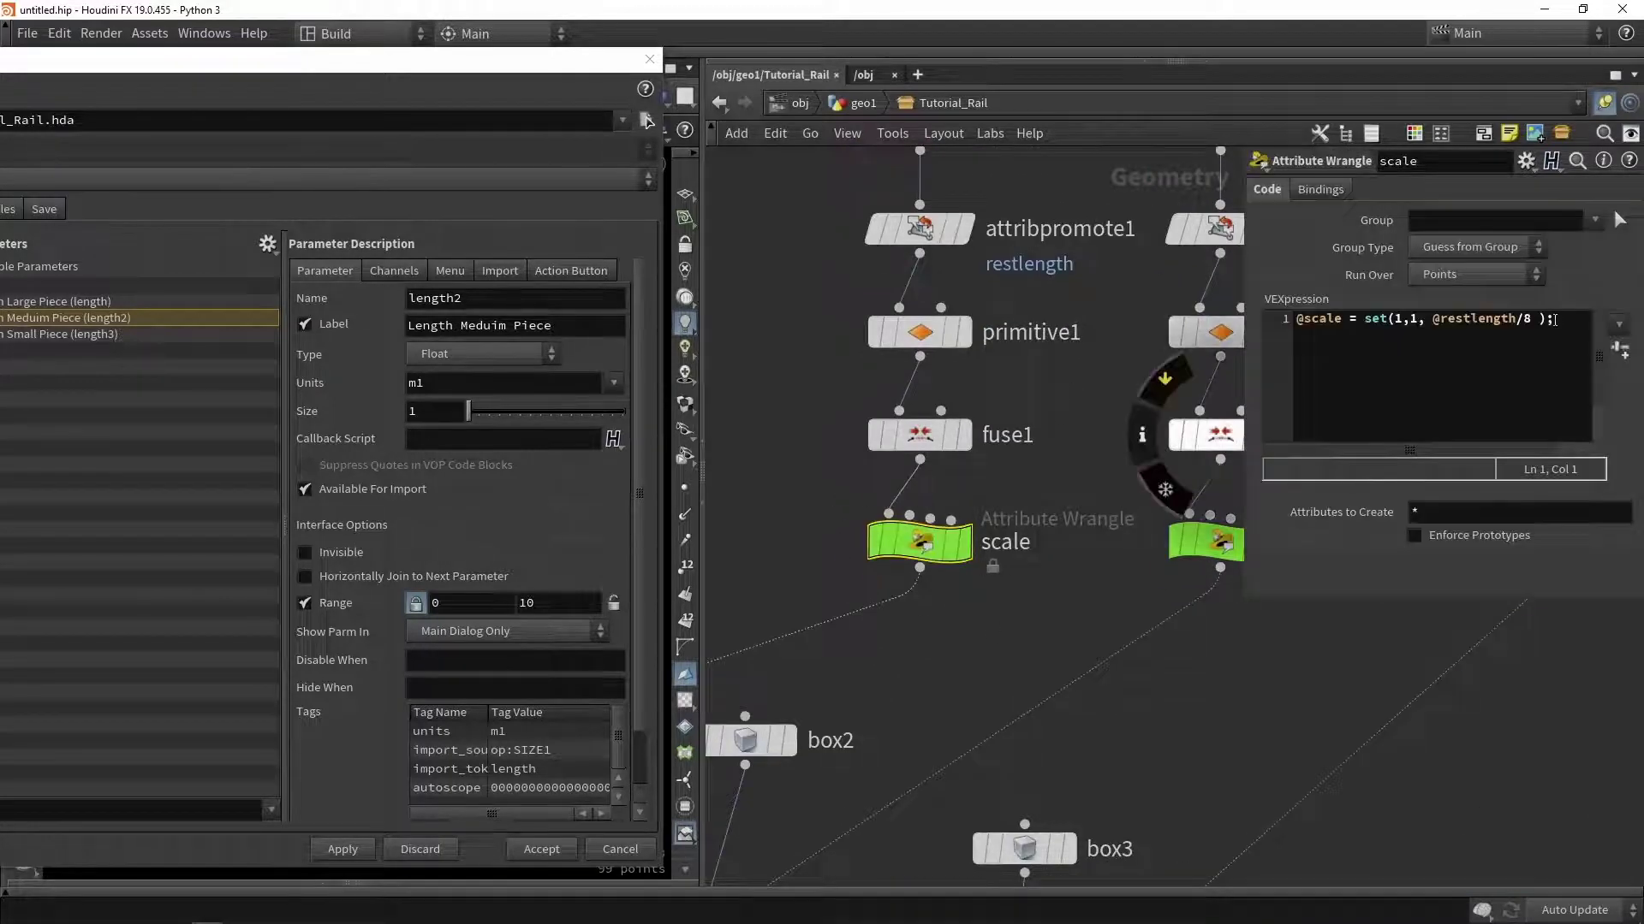
left_click(1533, 318)
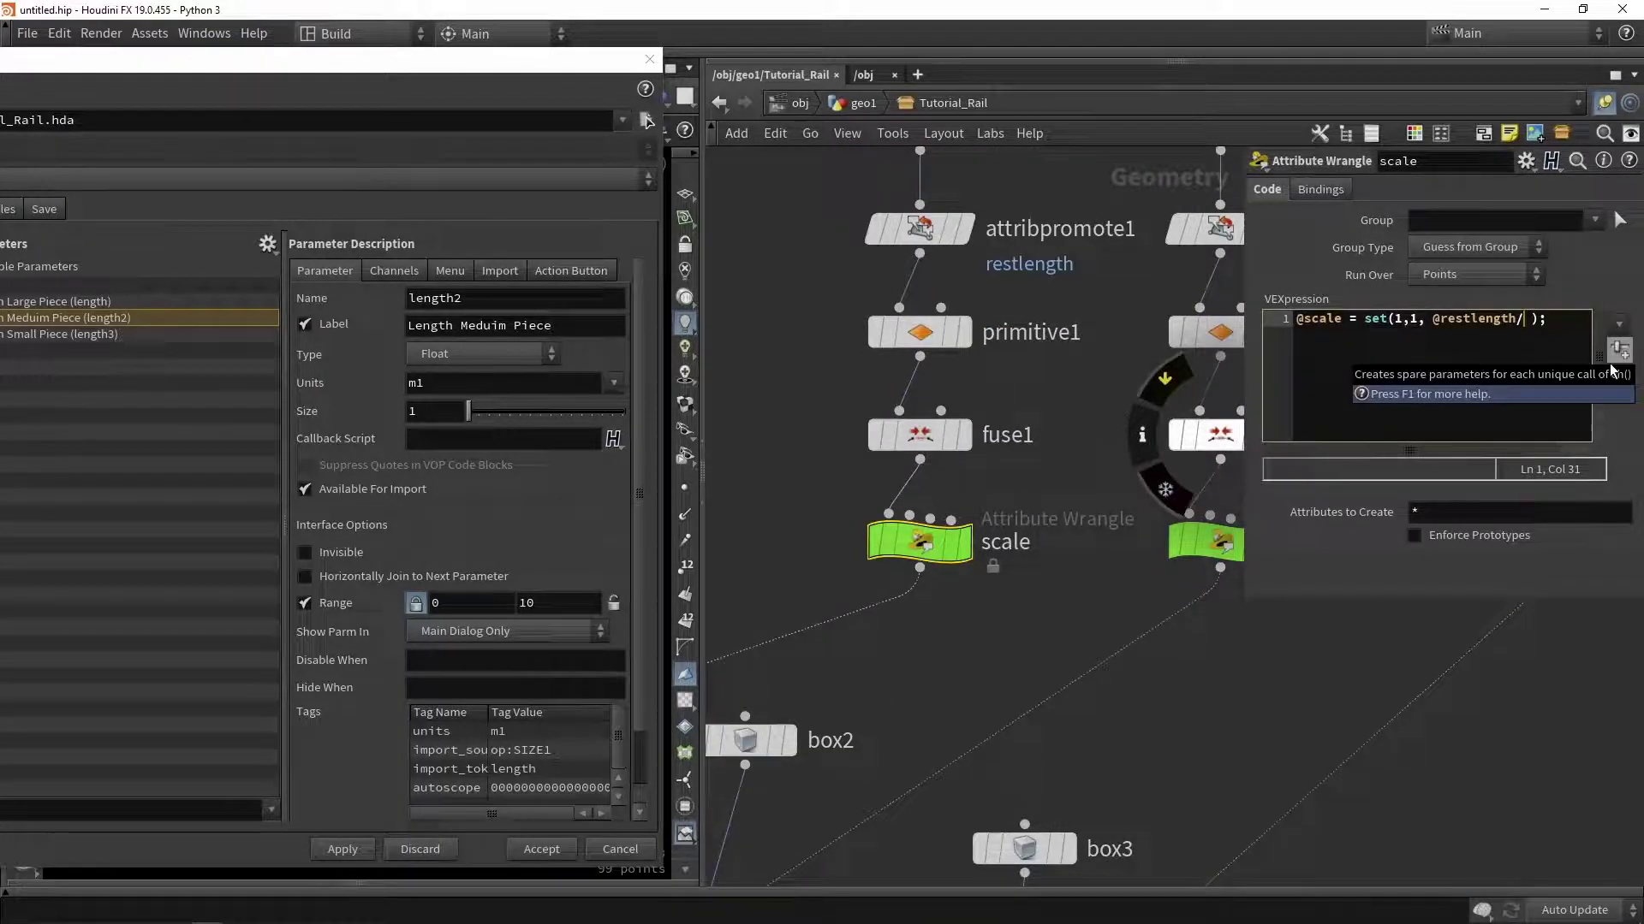
type("ch(\"../length\")")
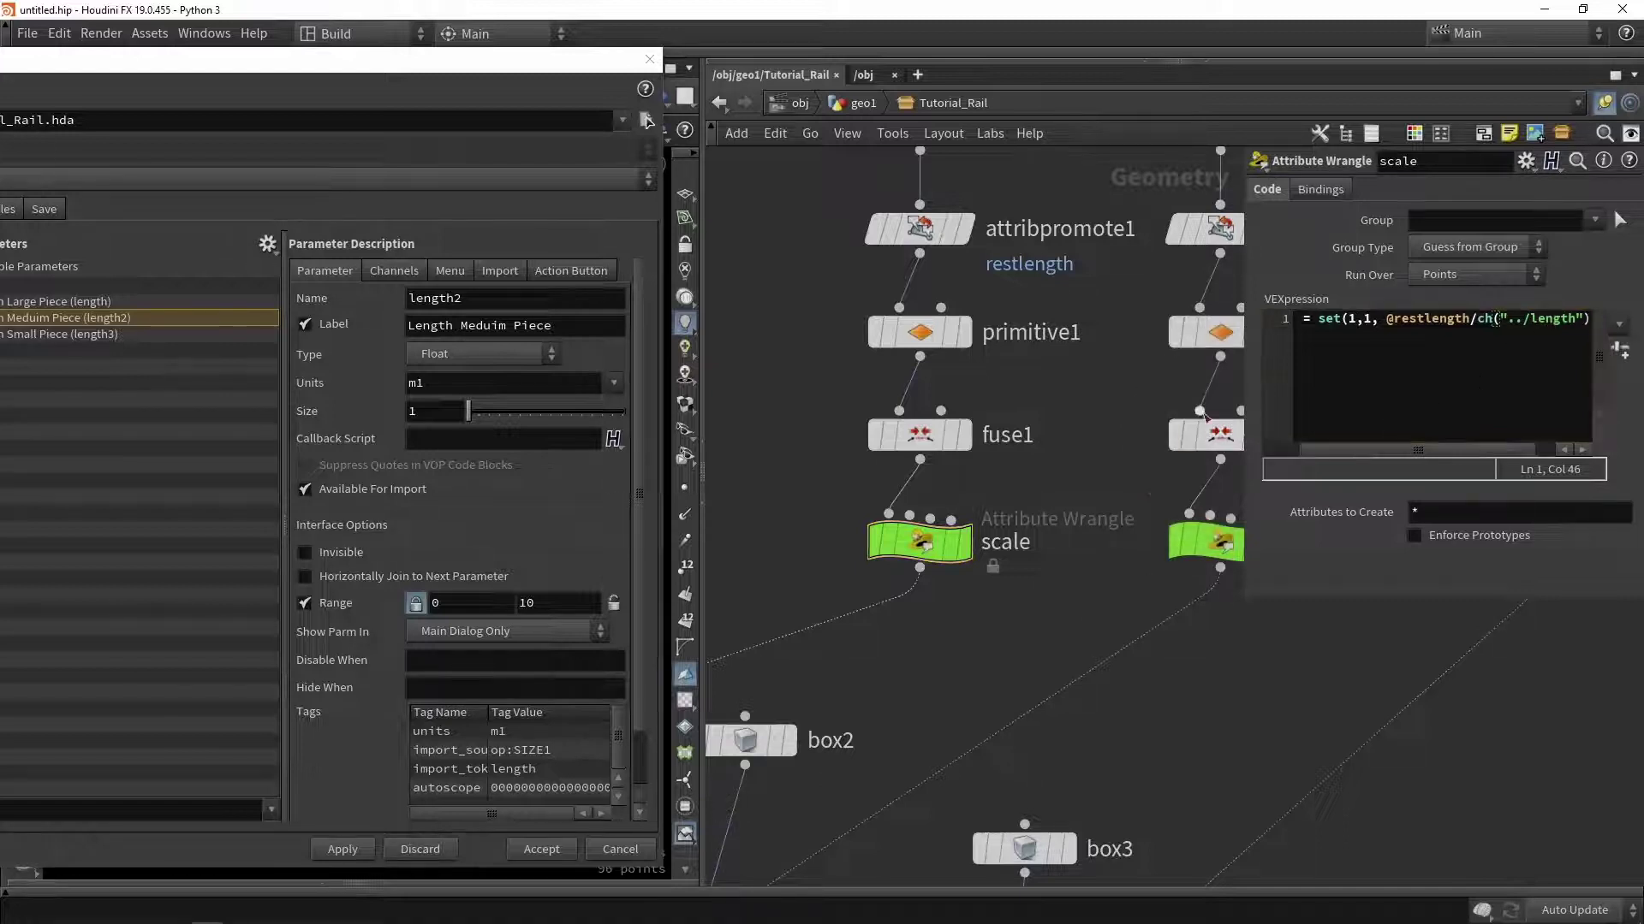
Step: Link the medium branch: SIZE1 Length and scale1's divisor both use ch("../length2")
middle_click_drag(1058, 567, 1031, 570)
scroll(1030, 570, "down", 3)
left_click(1009, 575)
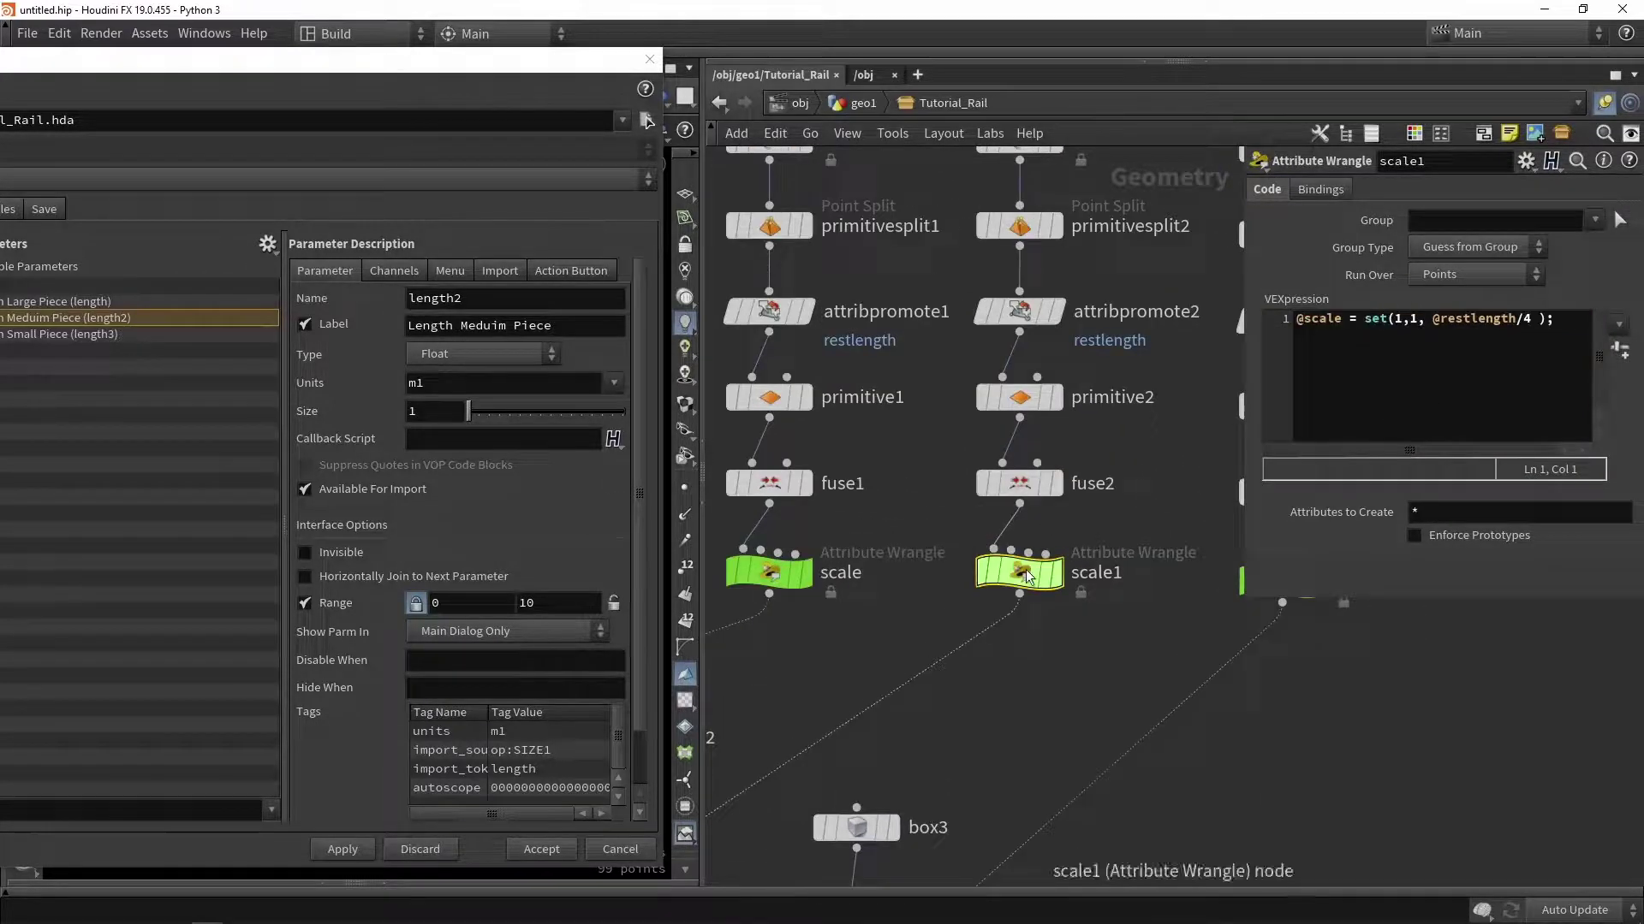
scroll(1009, 575, "down", 2)
left_click(1021, 223)
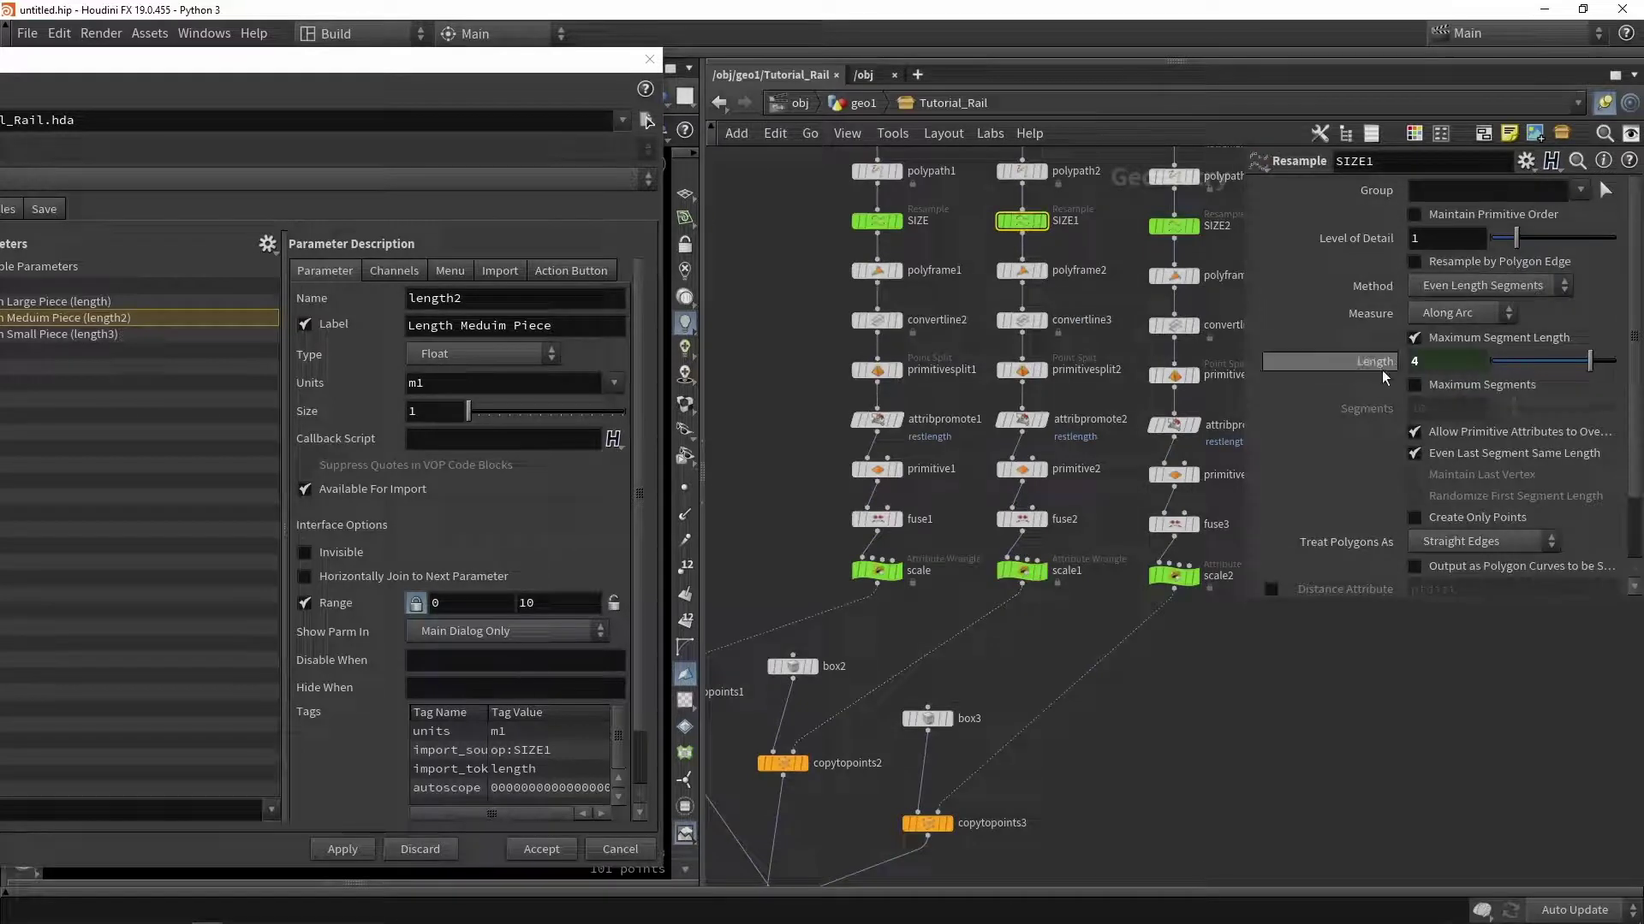
type("ch(\"../length2\")")
key("Return")
key("ctrl+c")
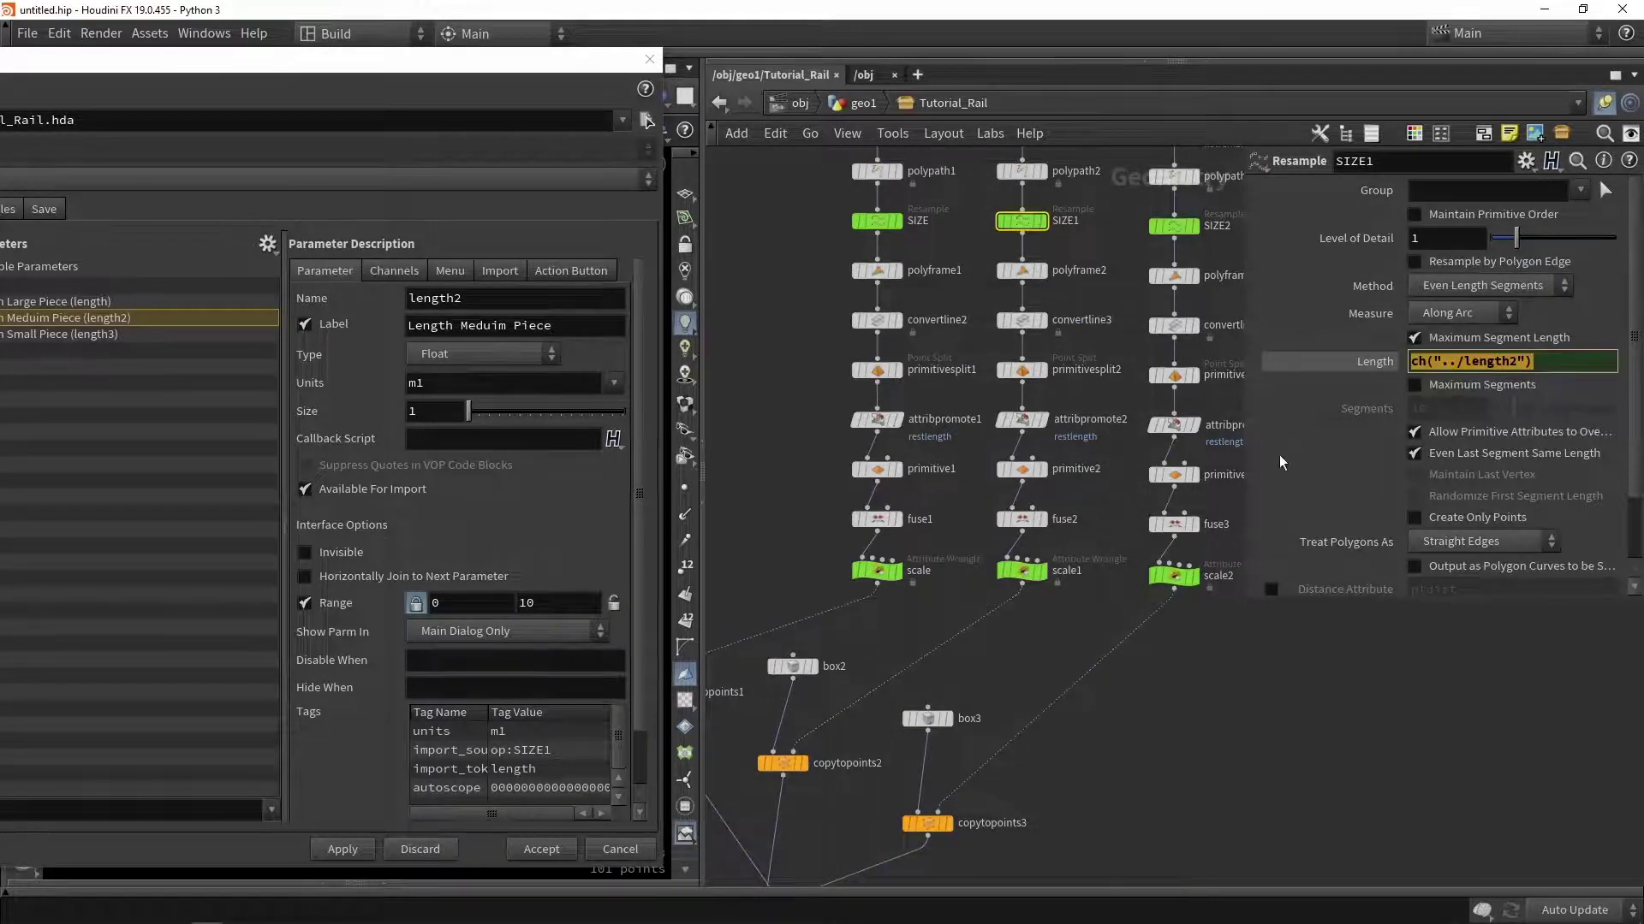
left_click(1020, 571)
left_click(1538, 322)
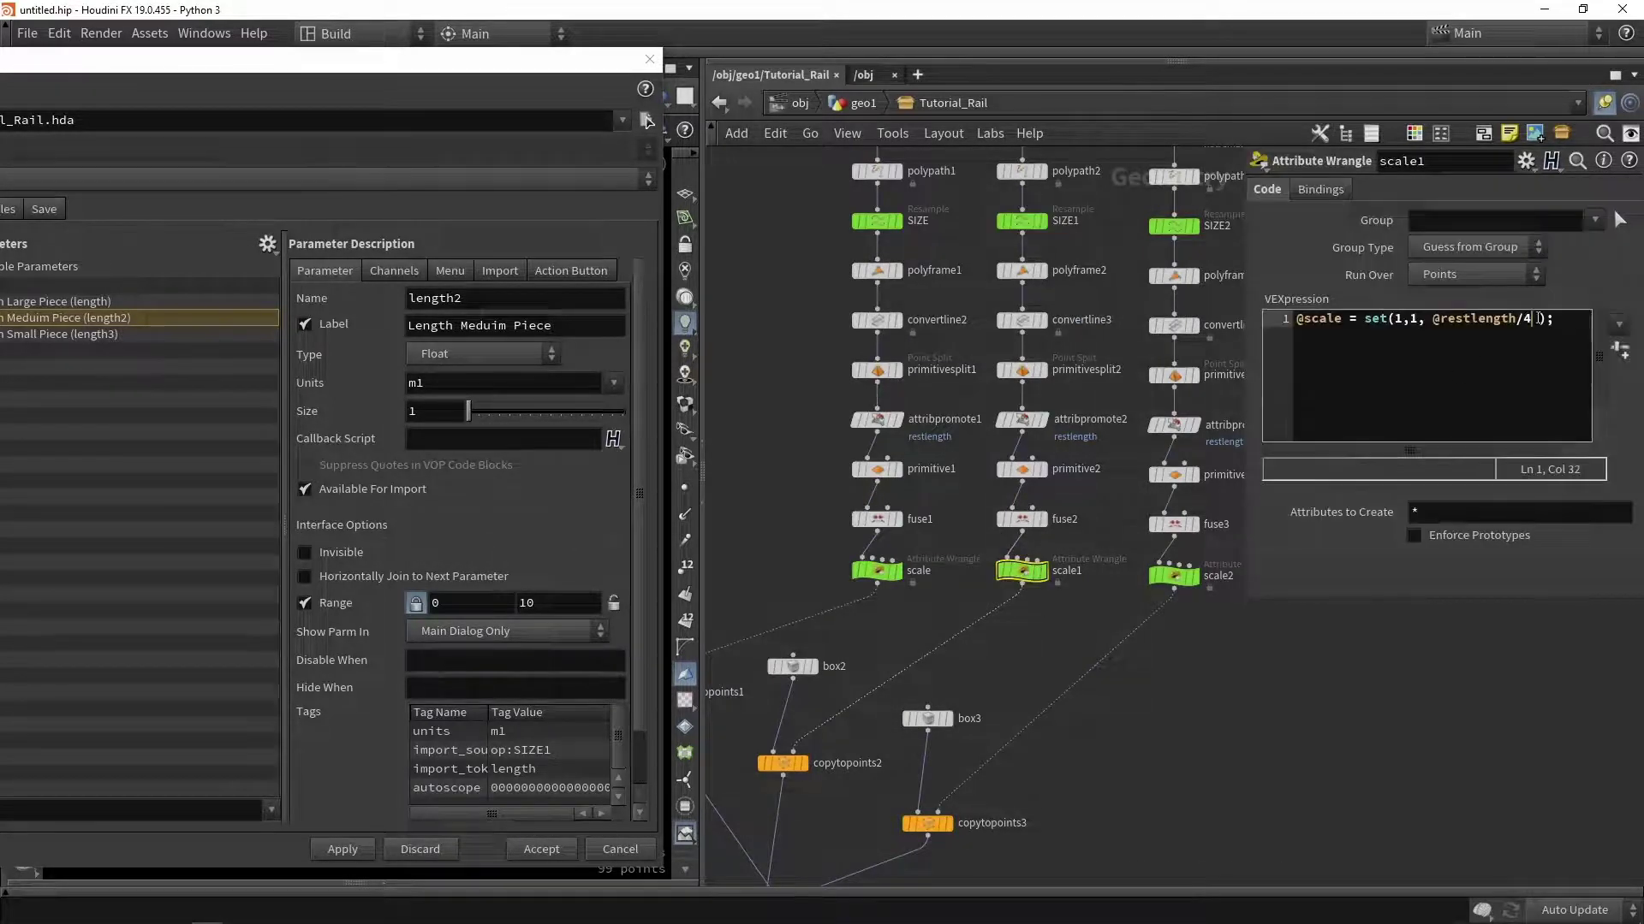
key("BackSpace")
key("ctrl+v")
Step: Link the small branch: SIZE2 Length and scale2's divisor both use ch("../length3")
middle_click_drag(1105, 650, 974, 719)
left_click(1044, 294)
left_click(1386, 359)
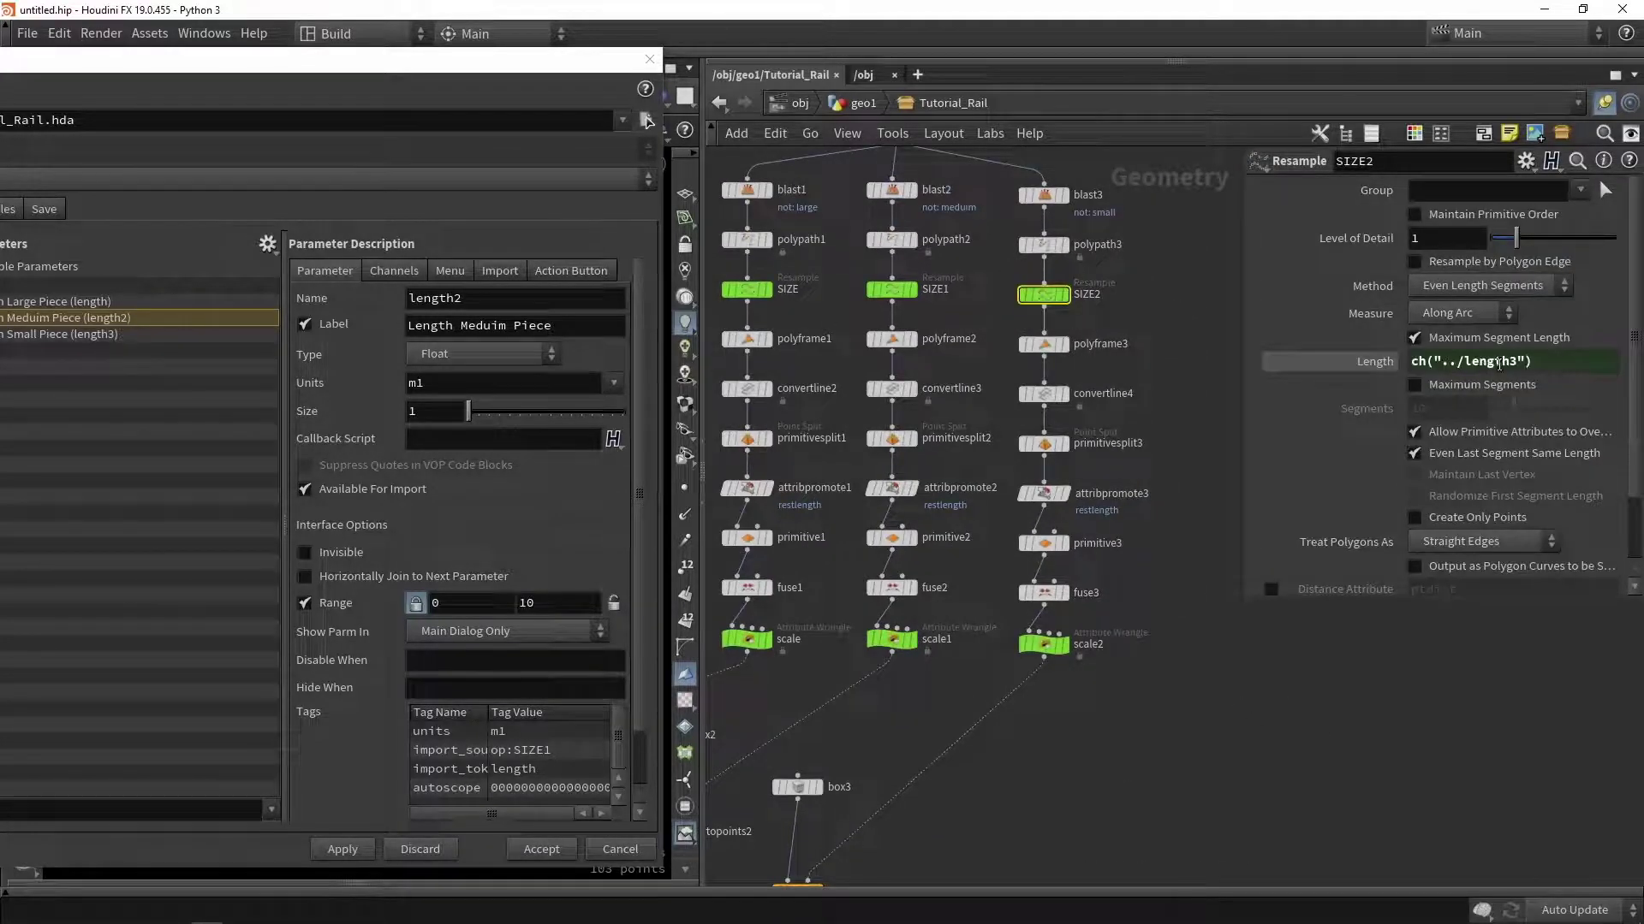
left_click(1044, 643)
left_click(1528, 319)
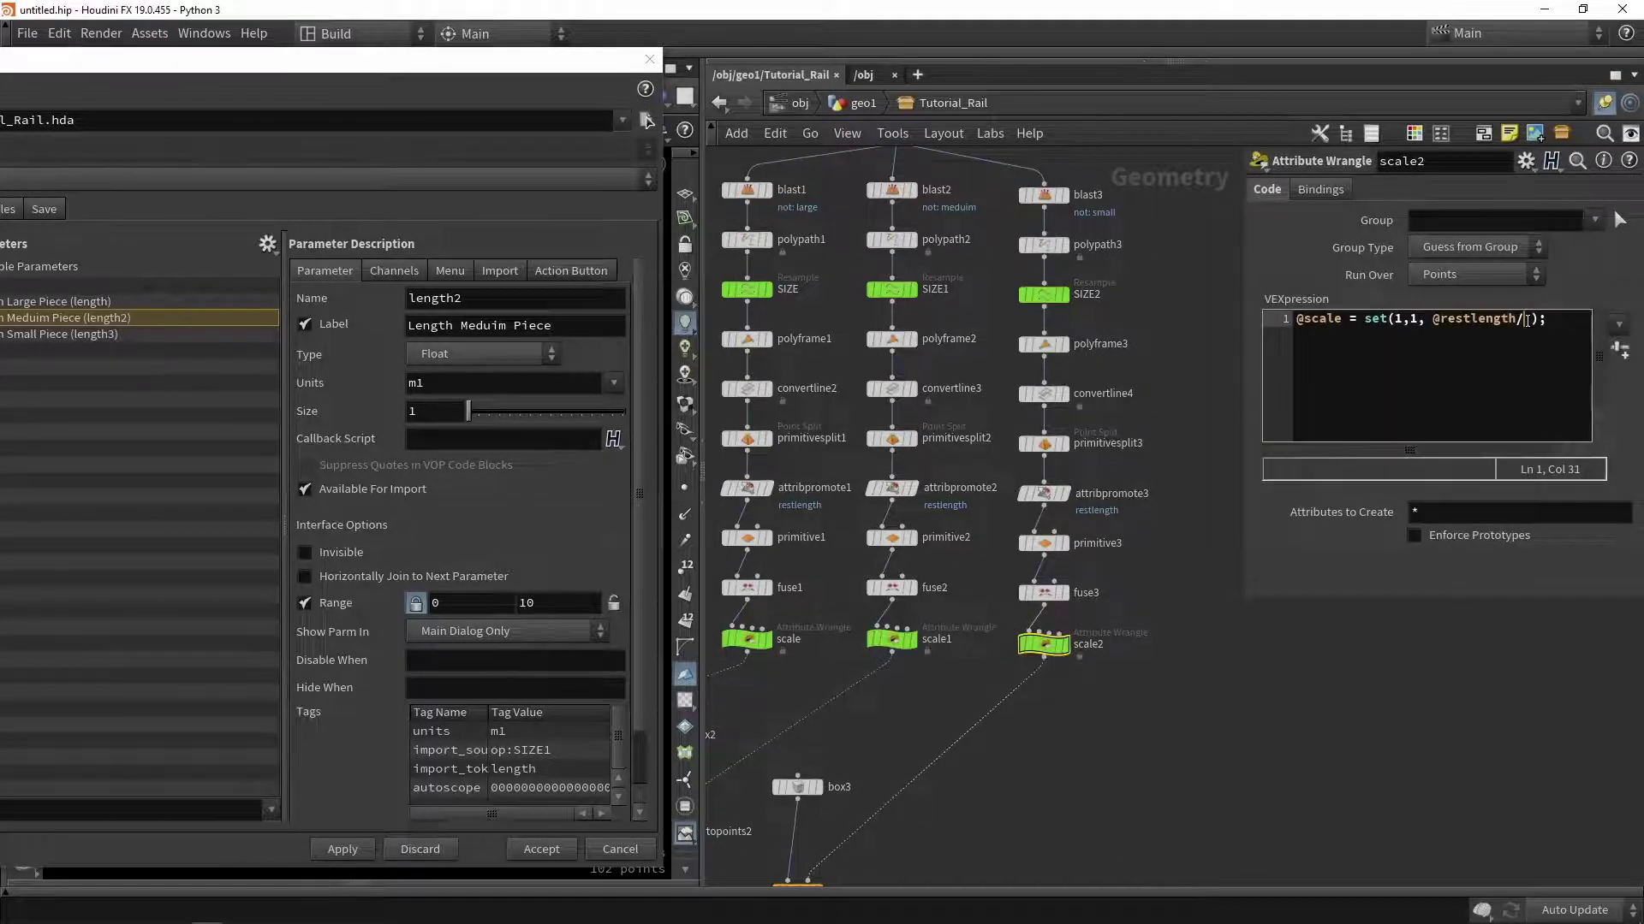
type("ch(\"../length3\")")
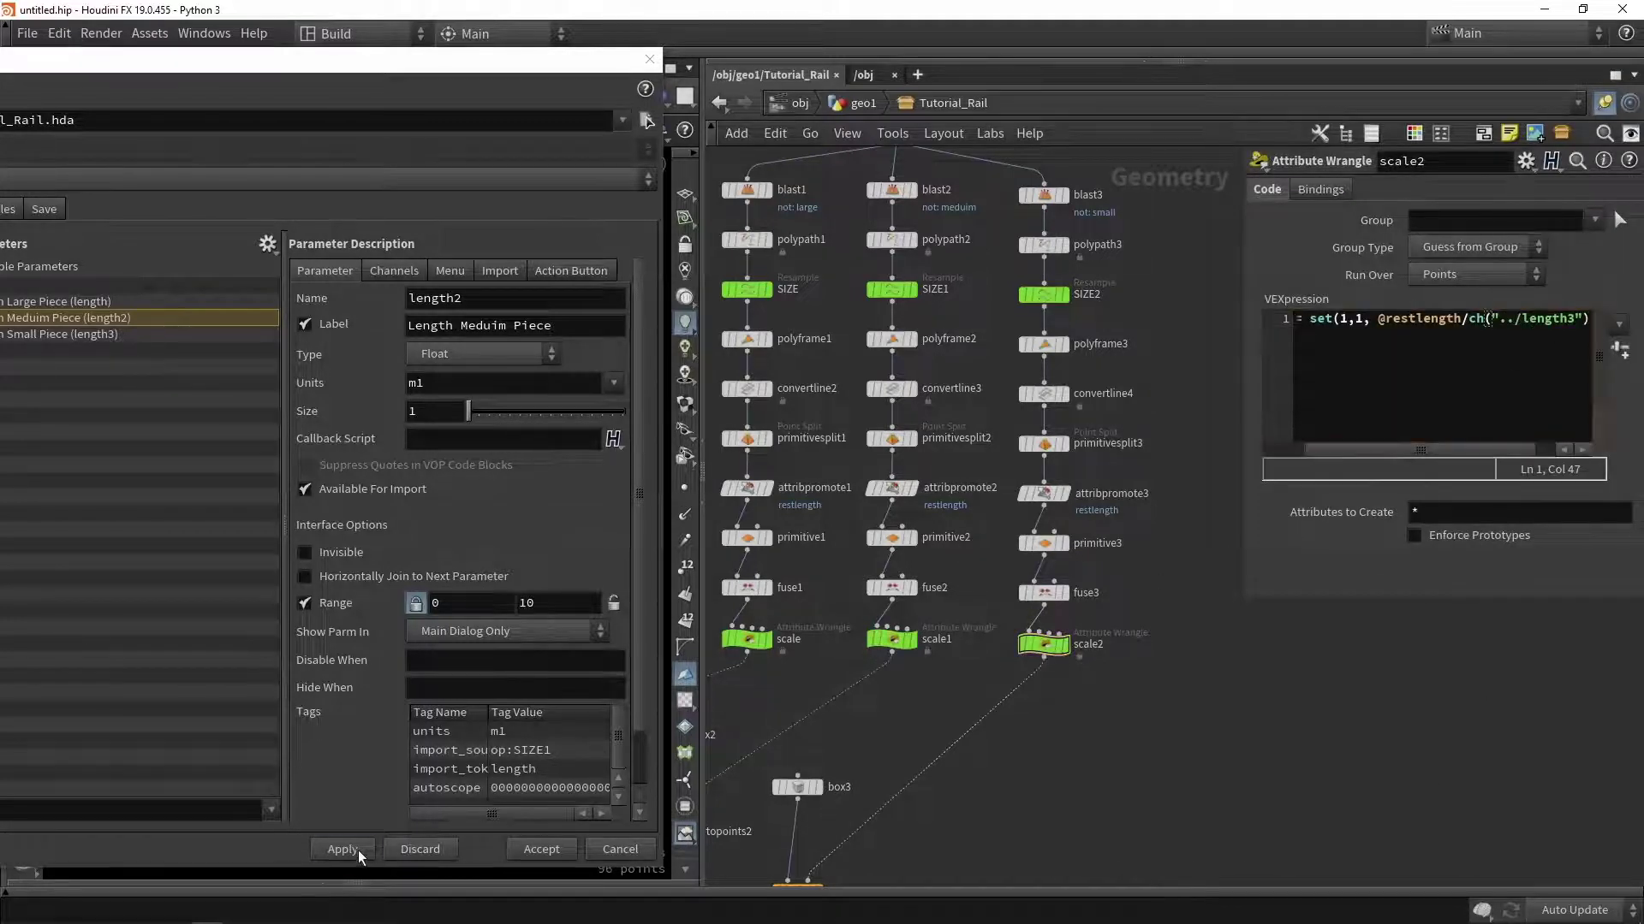
Step: Accept the asset changes, close the editor and return to geo1
key("h")
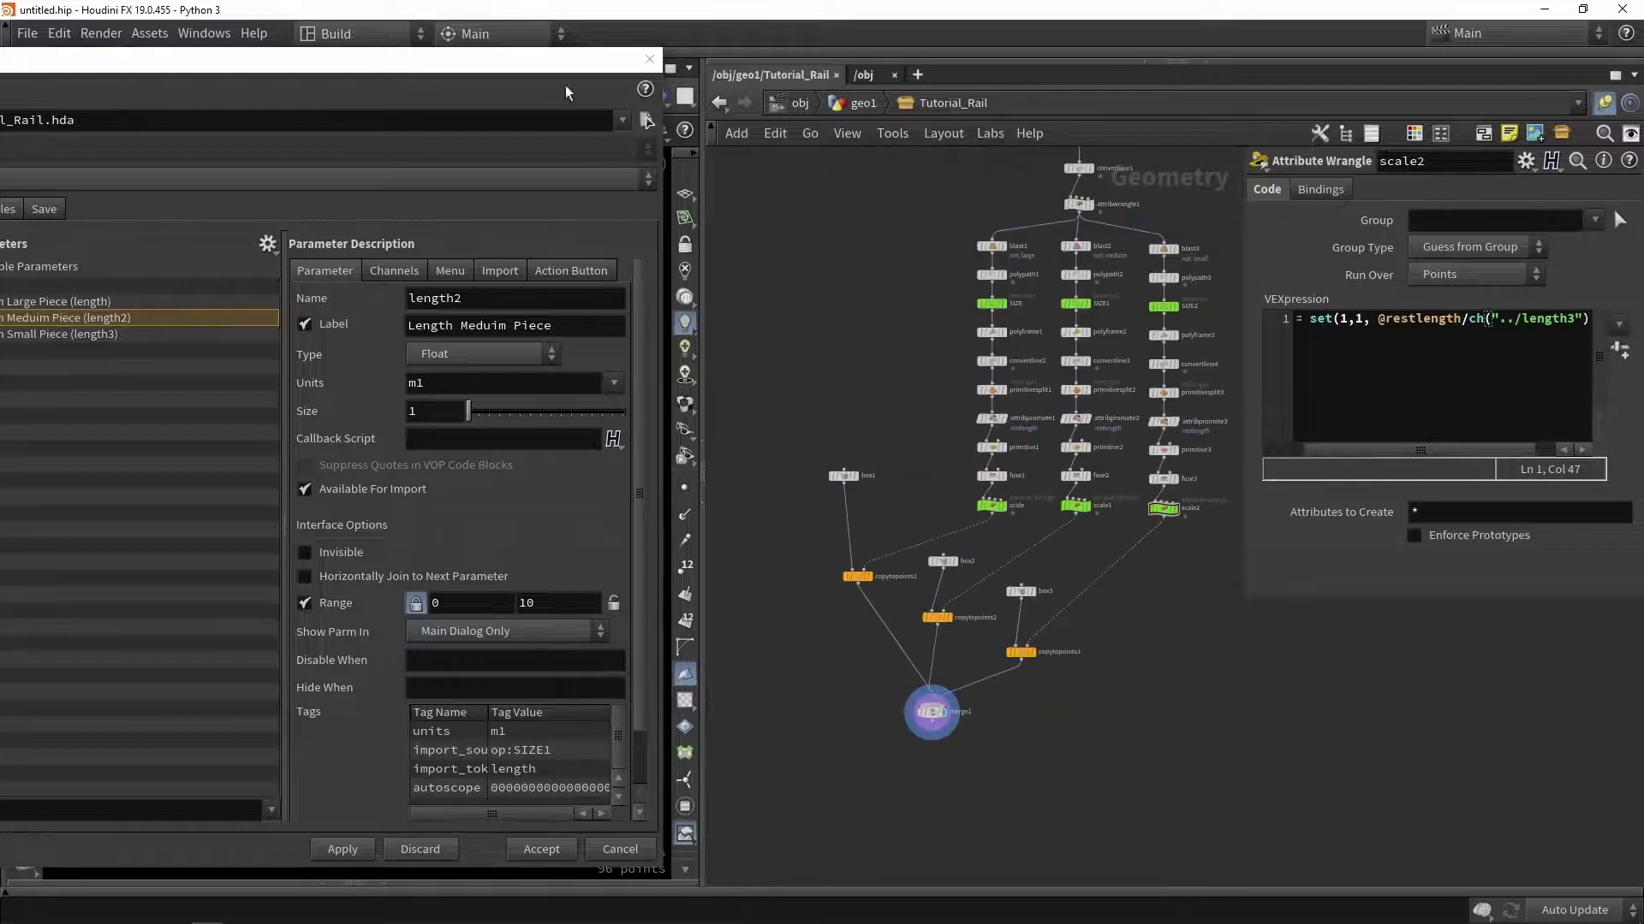
left_click(649, 59)
key("u")
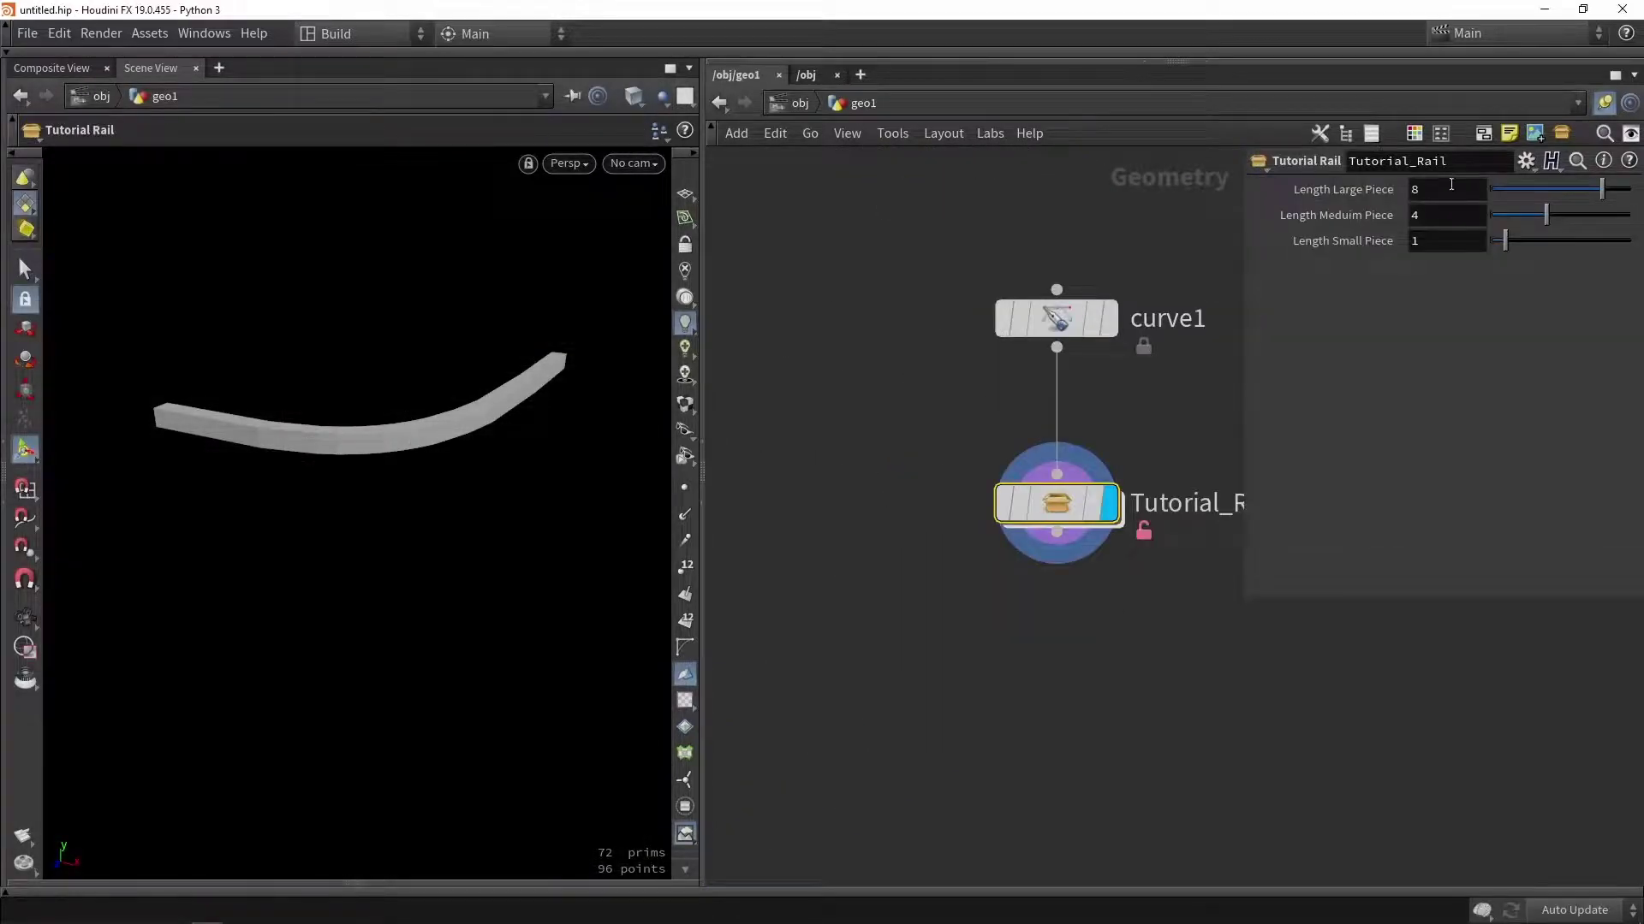
Step: Set the Large, Medium and Small piece lengths to 10, 10 and 1.8
left_click_drag(1601, 189, 1631, 214)
mouse_move(1505, 240)
left_mouse_down()
mouse_move(1566, 242)
mouse_move(1494, 250)
mouse_move(1534, 247)
mouse_move(1516, 248)
left_mouse_up()
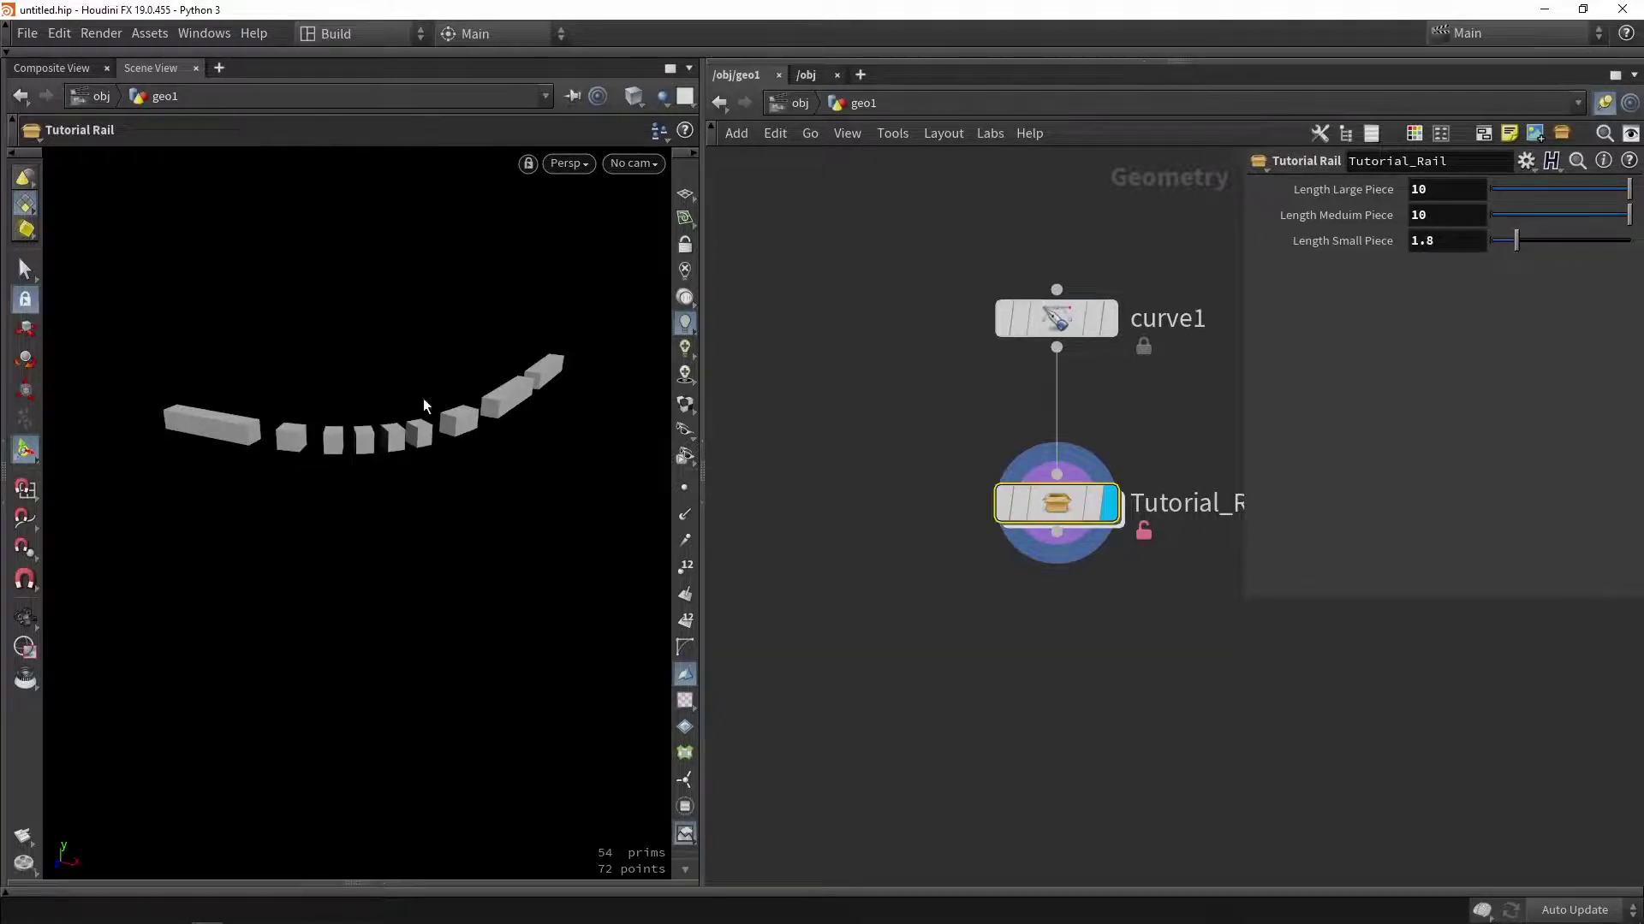
left_click_drag(423, 398, 444, 382)
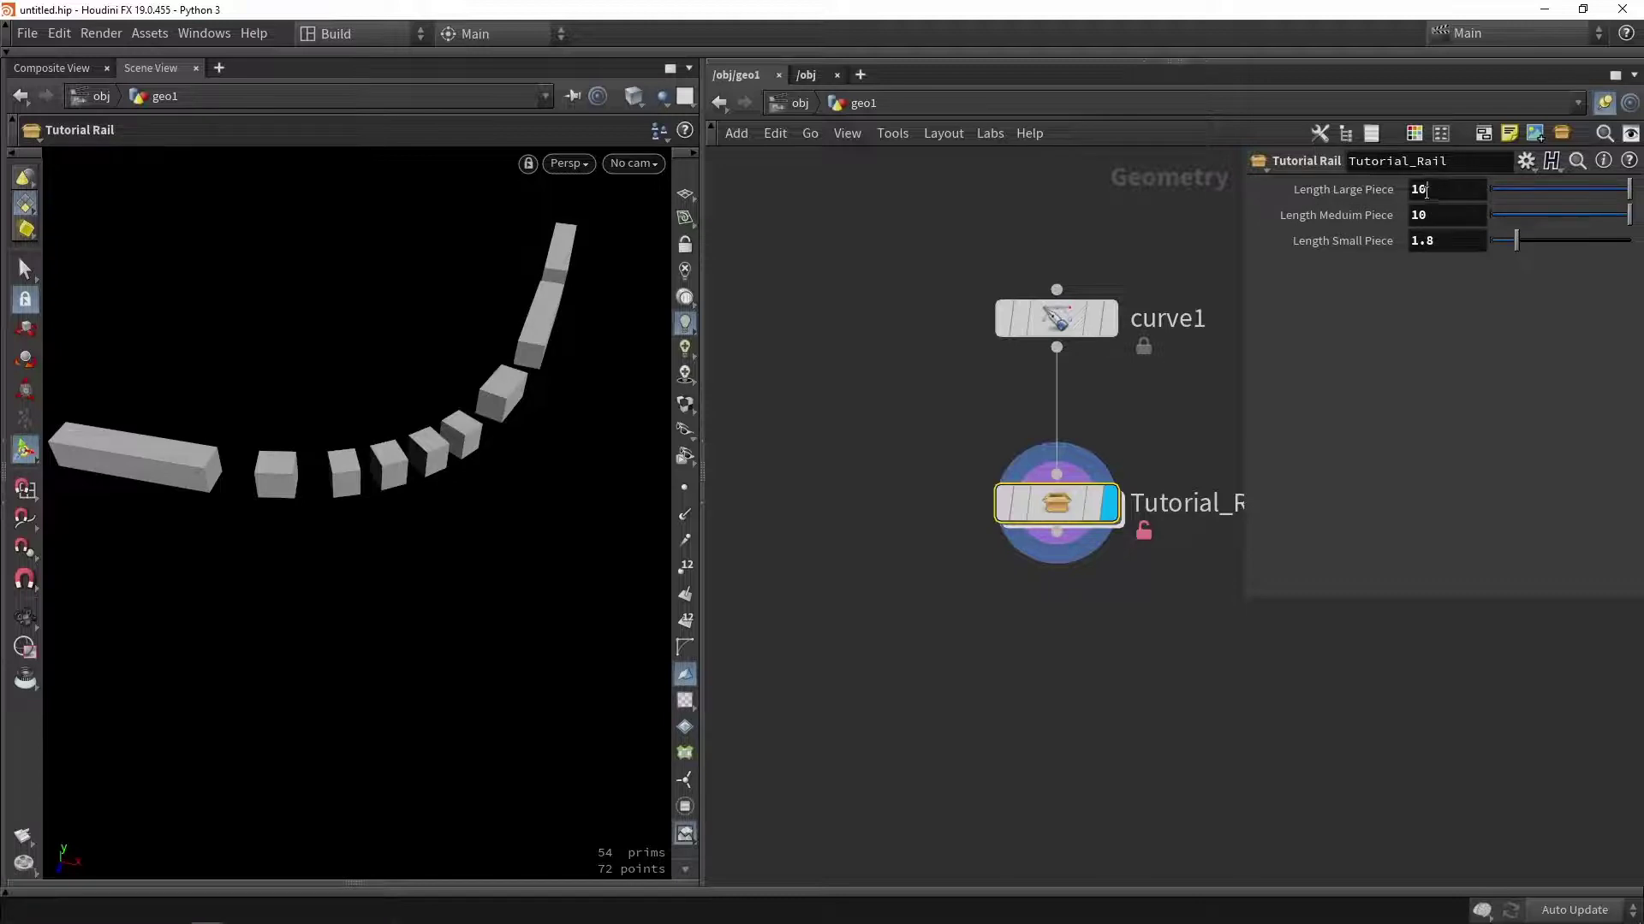
left_click(1425, 191)
key("Tab")
key("Tab")
Step: Inside Tutorial_Rail, set the Z size of box1 and box2 to 10
double_click(1055, 512)
left_click_drag(843, 393, 1013, 510)
type("10")
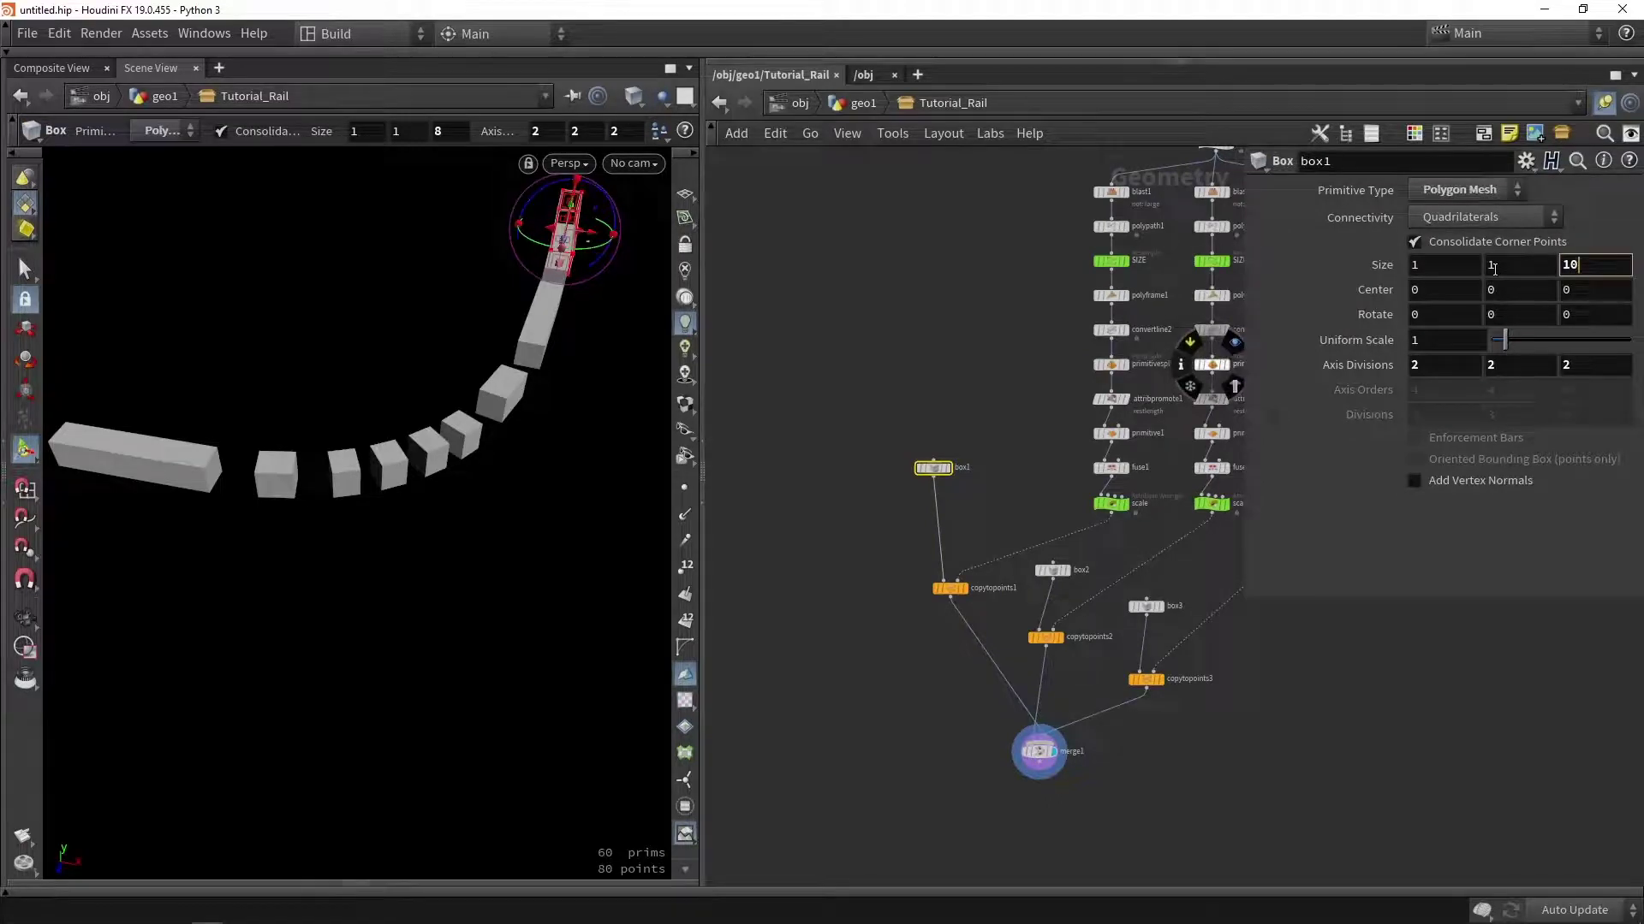
key("Return")
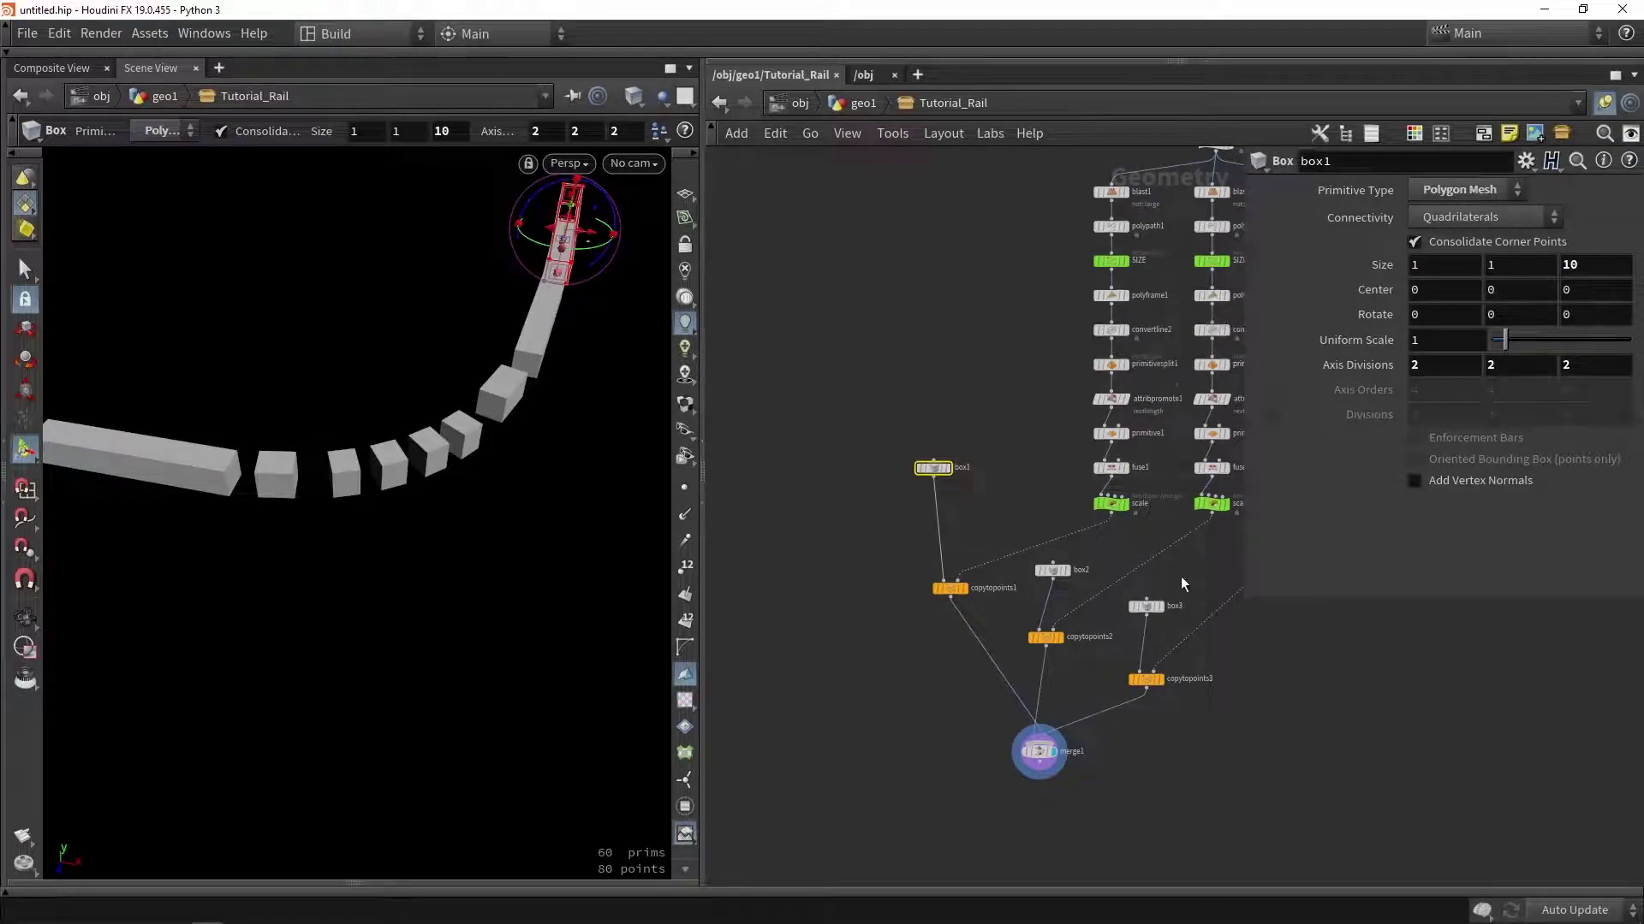
left_click(1052, 570)
double_click(1620, 263)
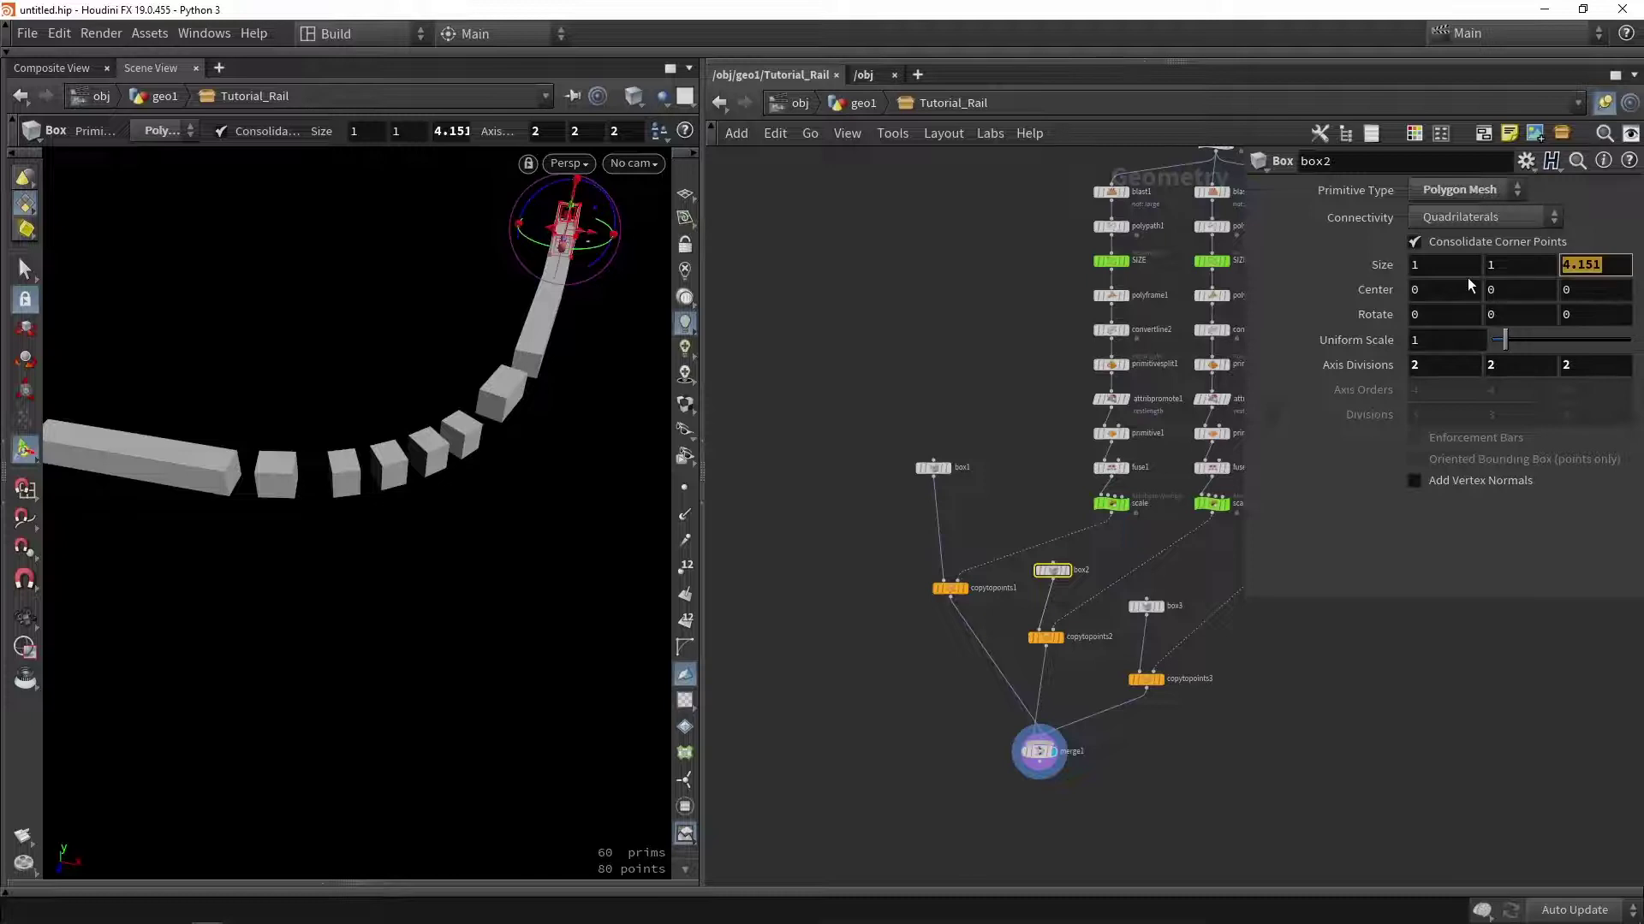
type("10")
key("Return")
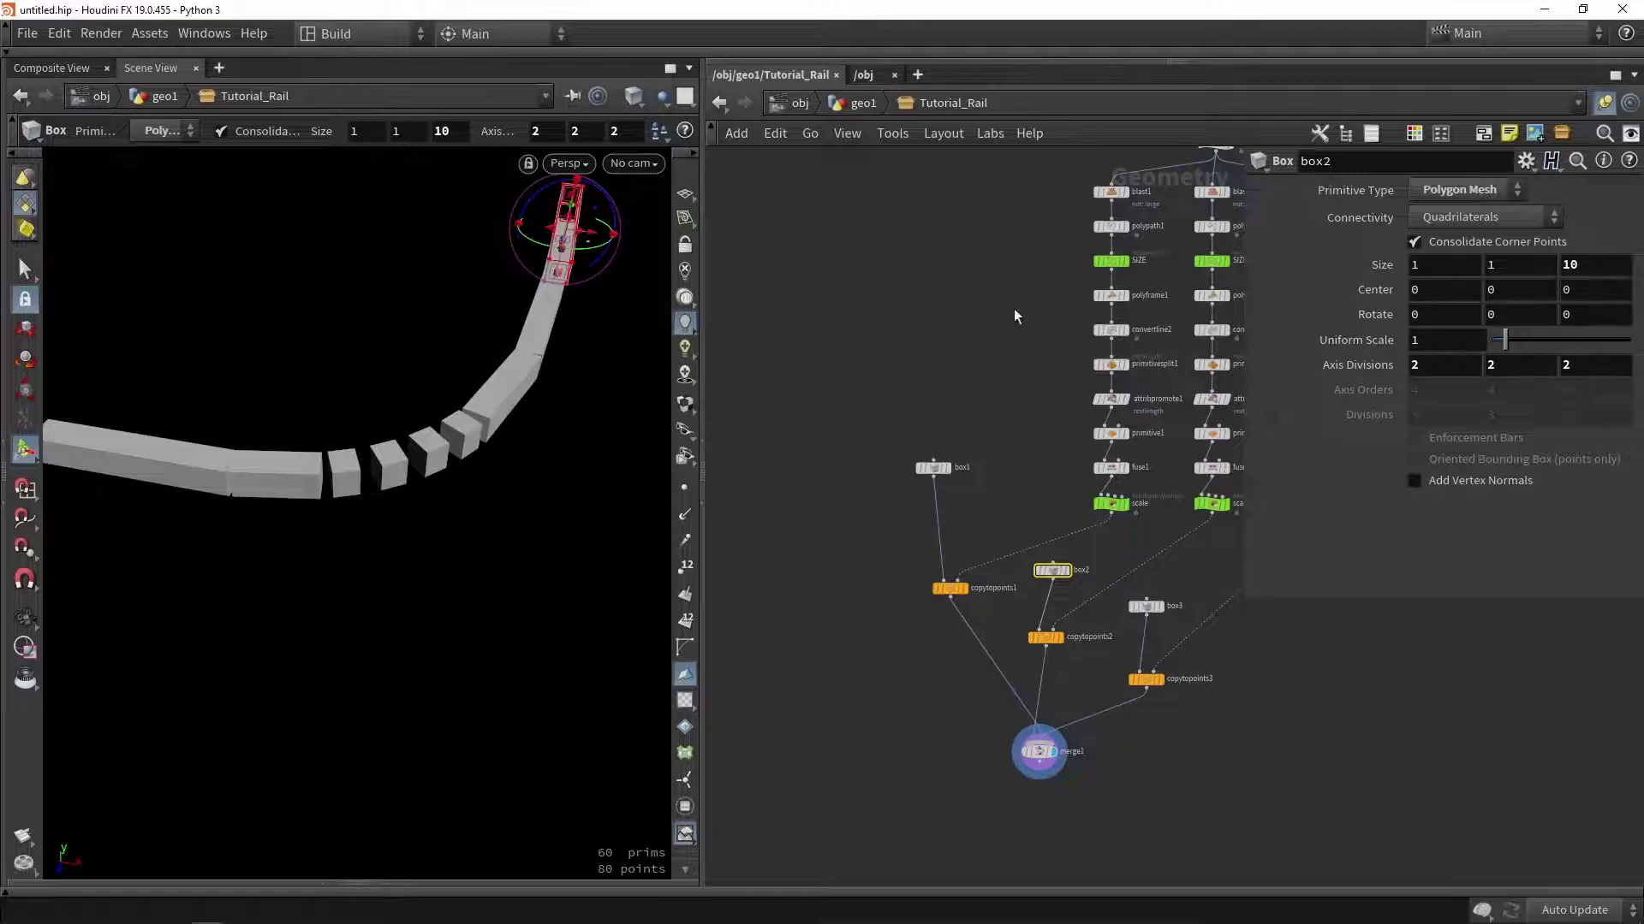
Step: Reset the three piece lengths to their defaults of 8, 4 and 1
key("u")
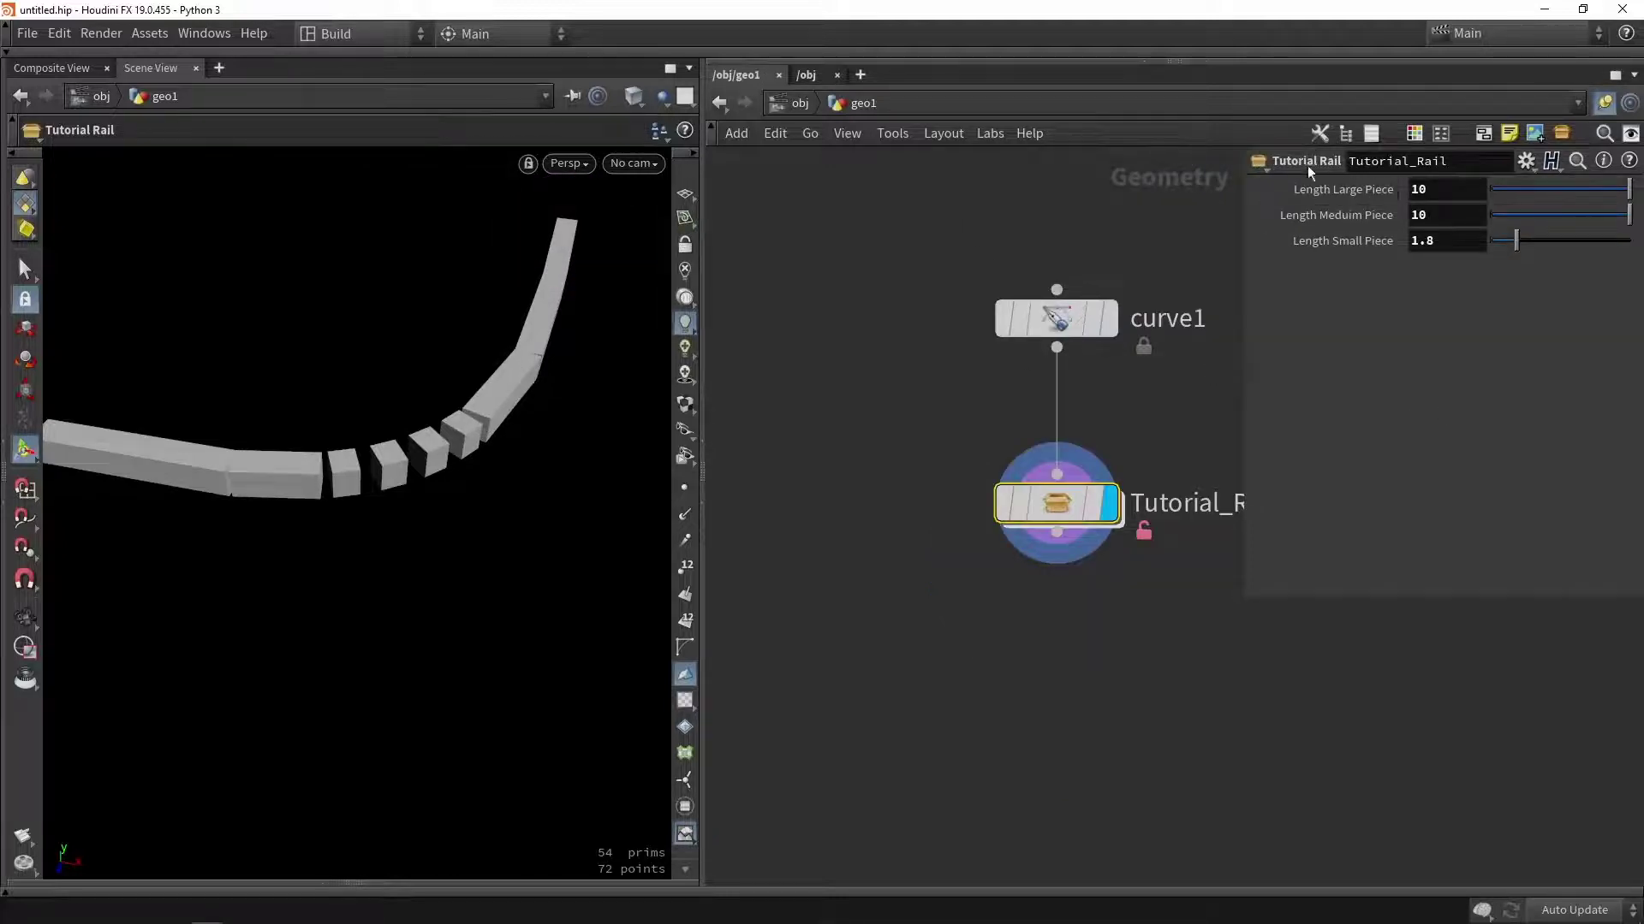
middle_click(1429, 189, "ctrl")
middle_click(1432, 215, "ctrl")
middle_click(1436, 240, "ctrl")
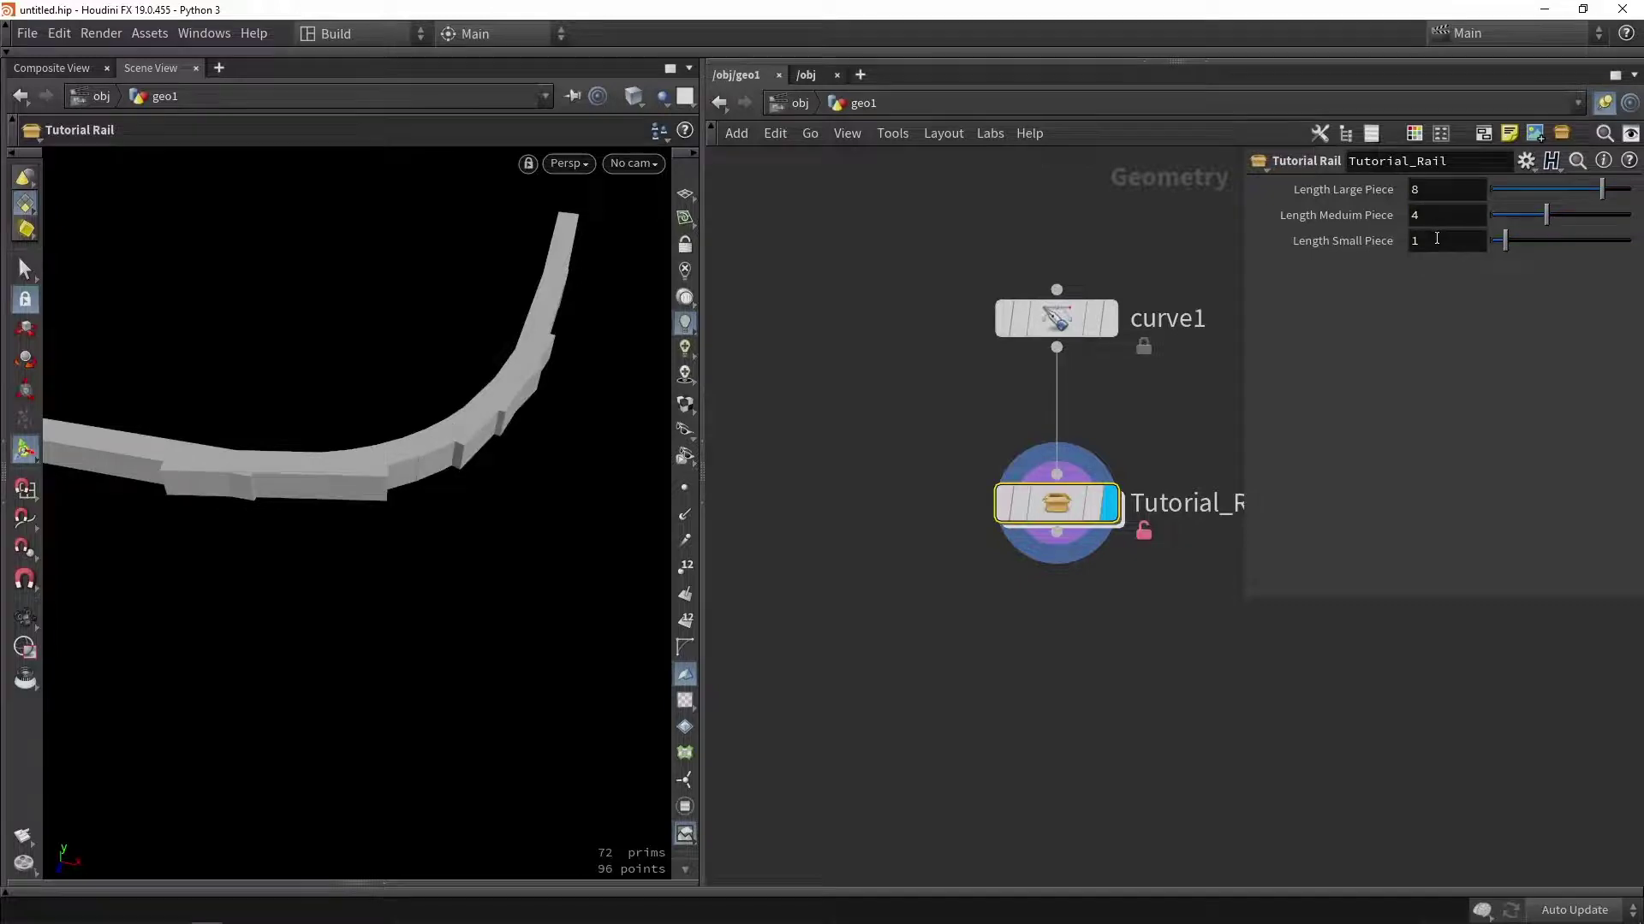
Step: Go back inside Tutorial_Rail and open the scale wrangle's code
key("i")
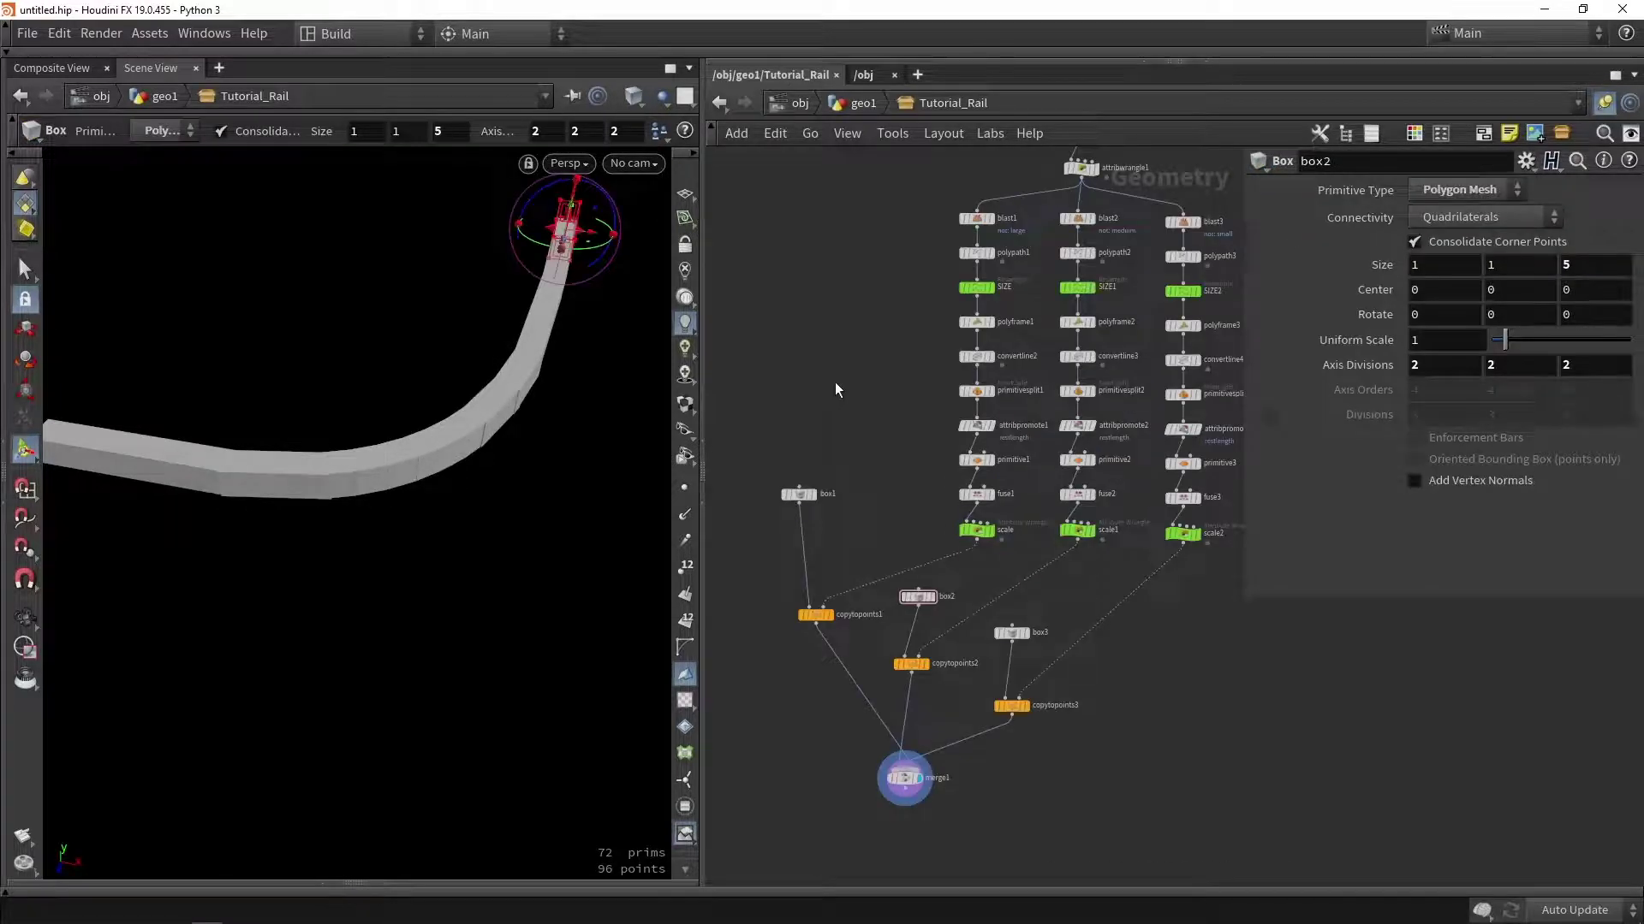
scroll(924, 394, "up", 3)
left_click(986, 341)
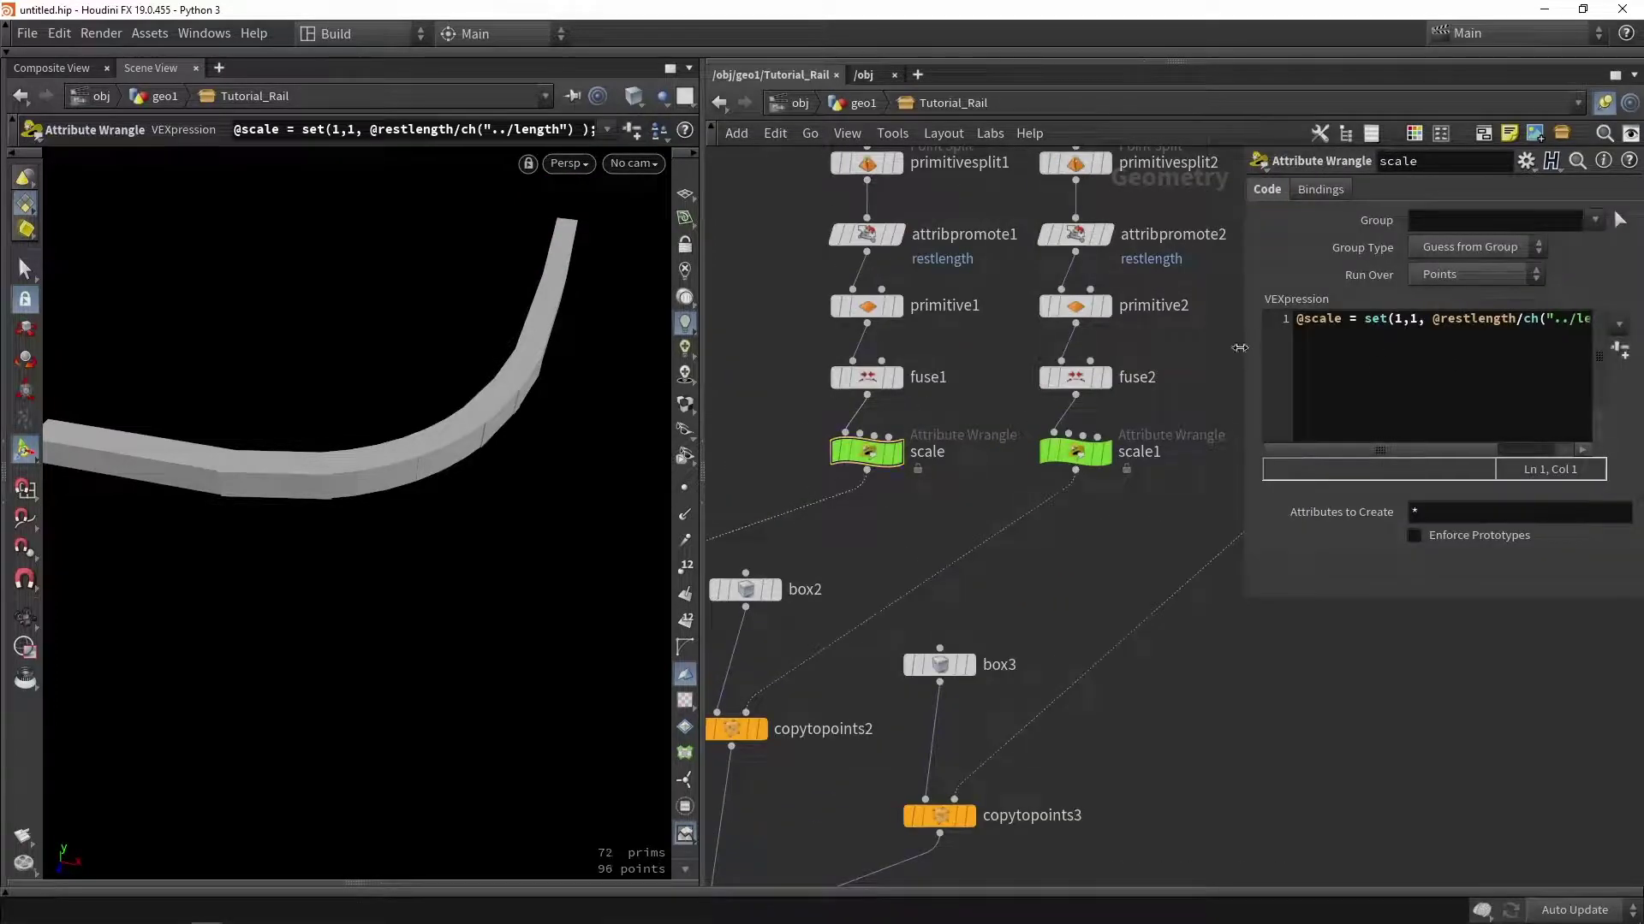
left_click_drag(1241, 349, 1016, 347)
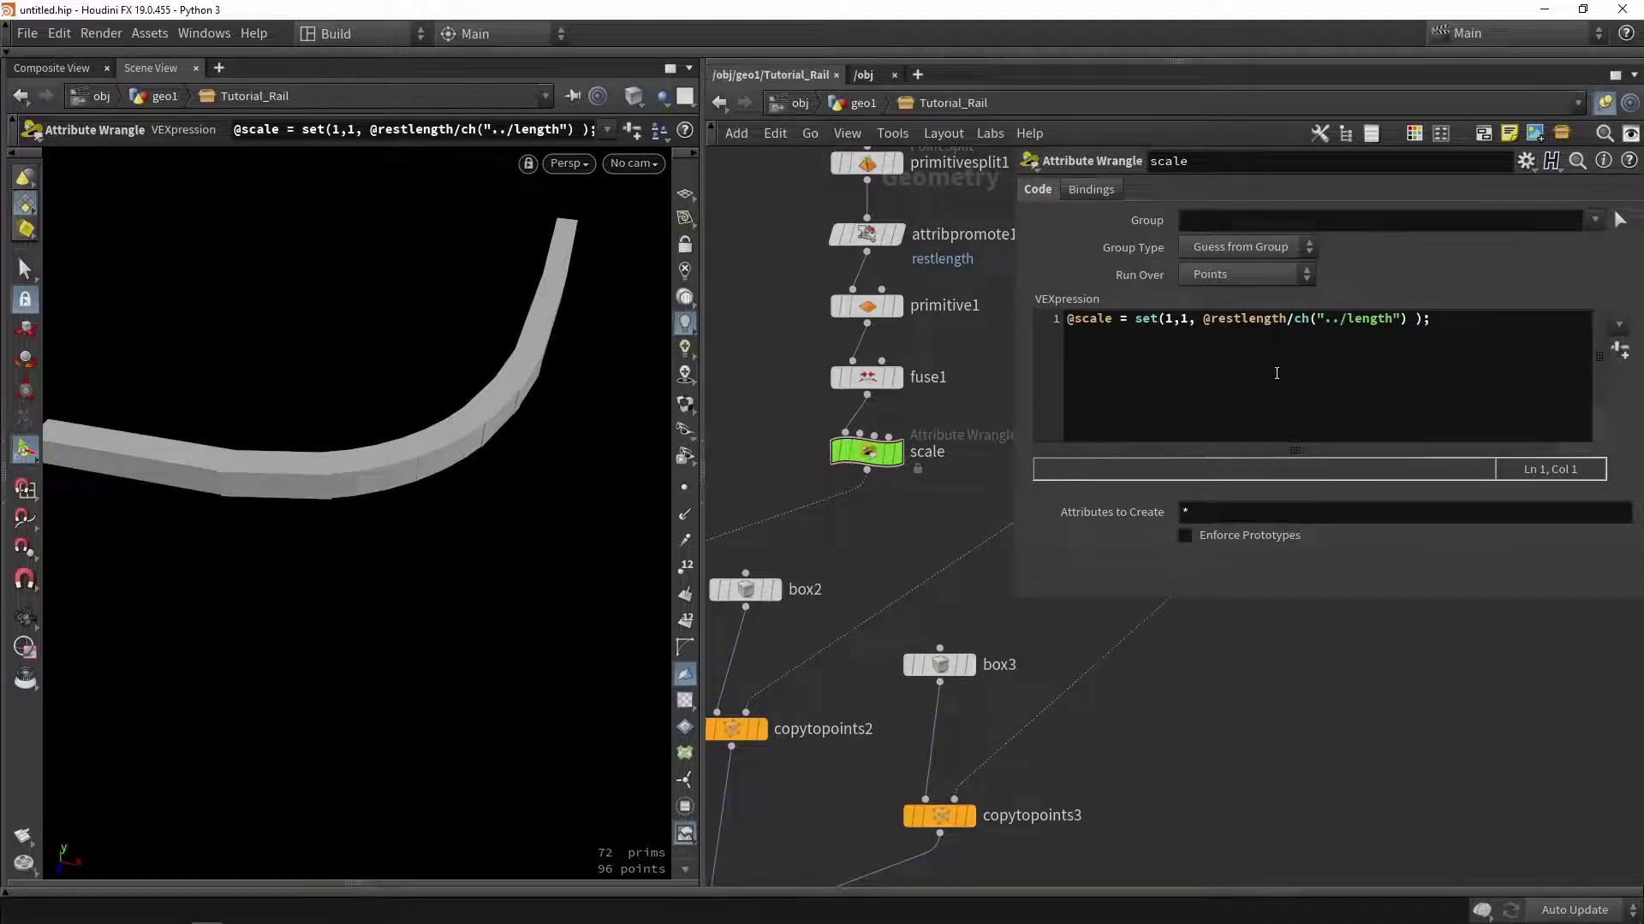
left_click(1185, 319)
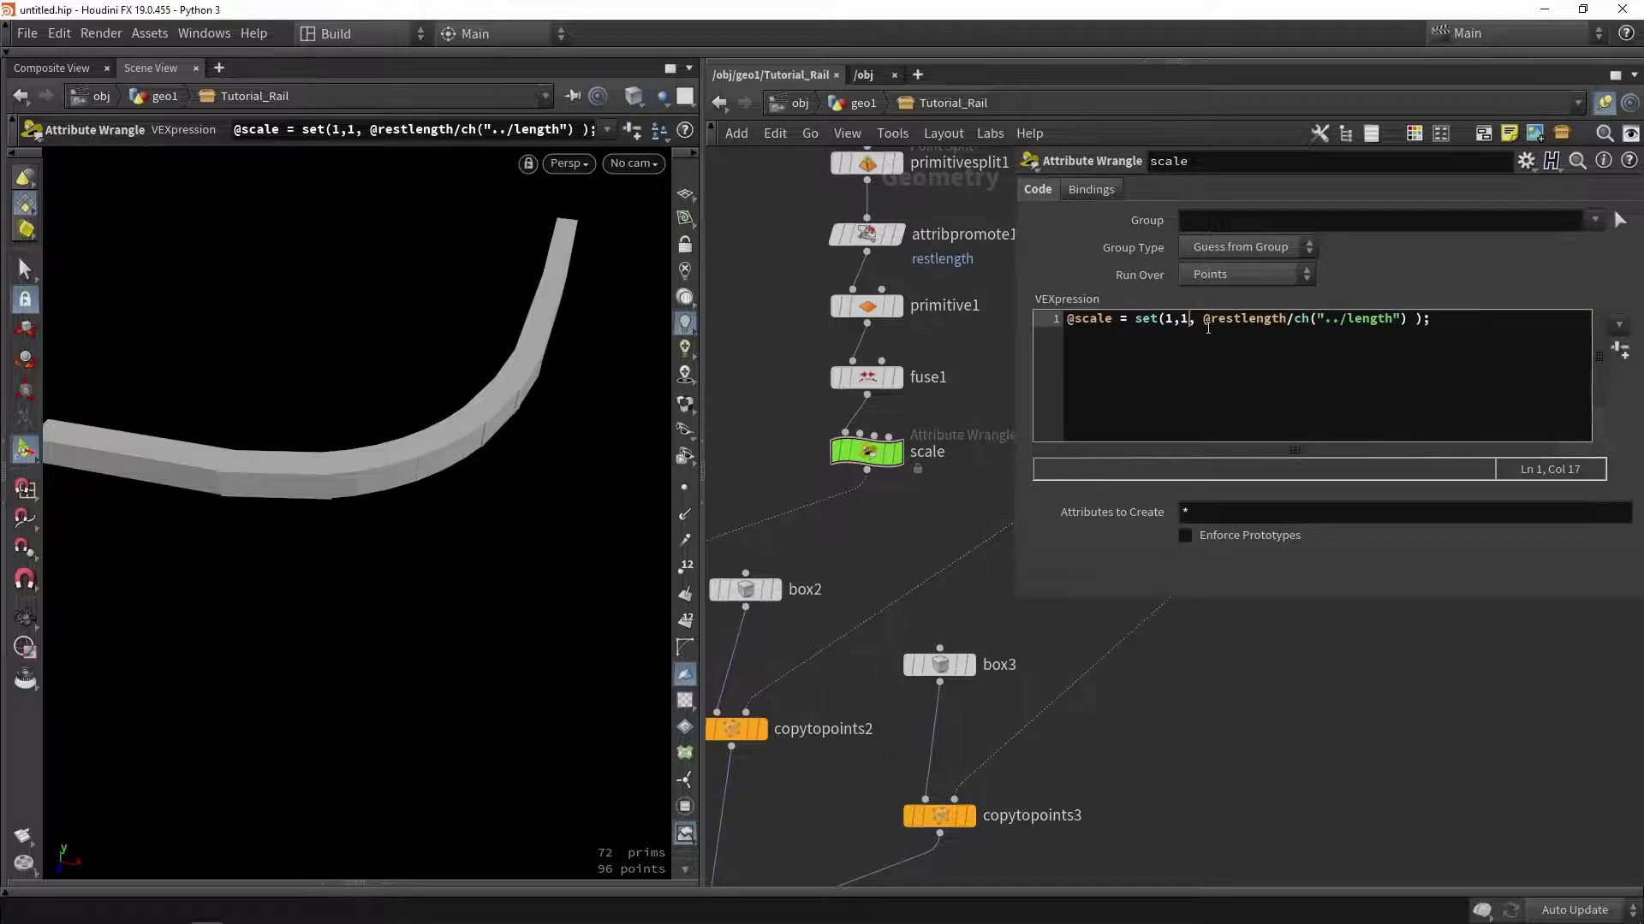
key("BackSpace")
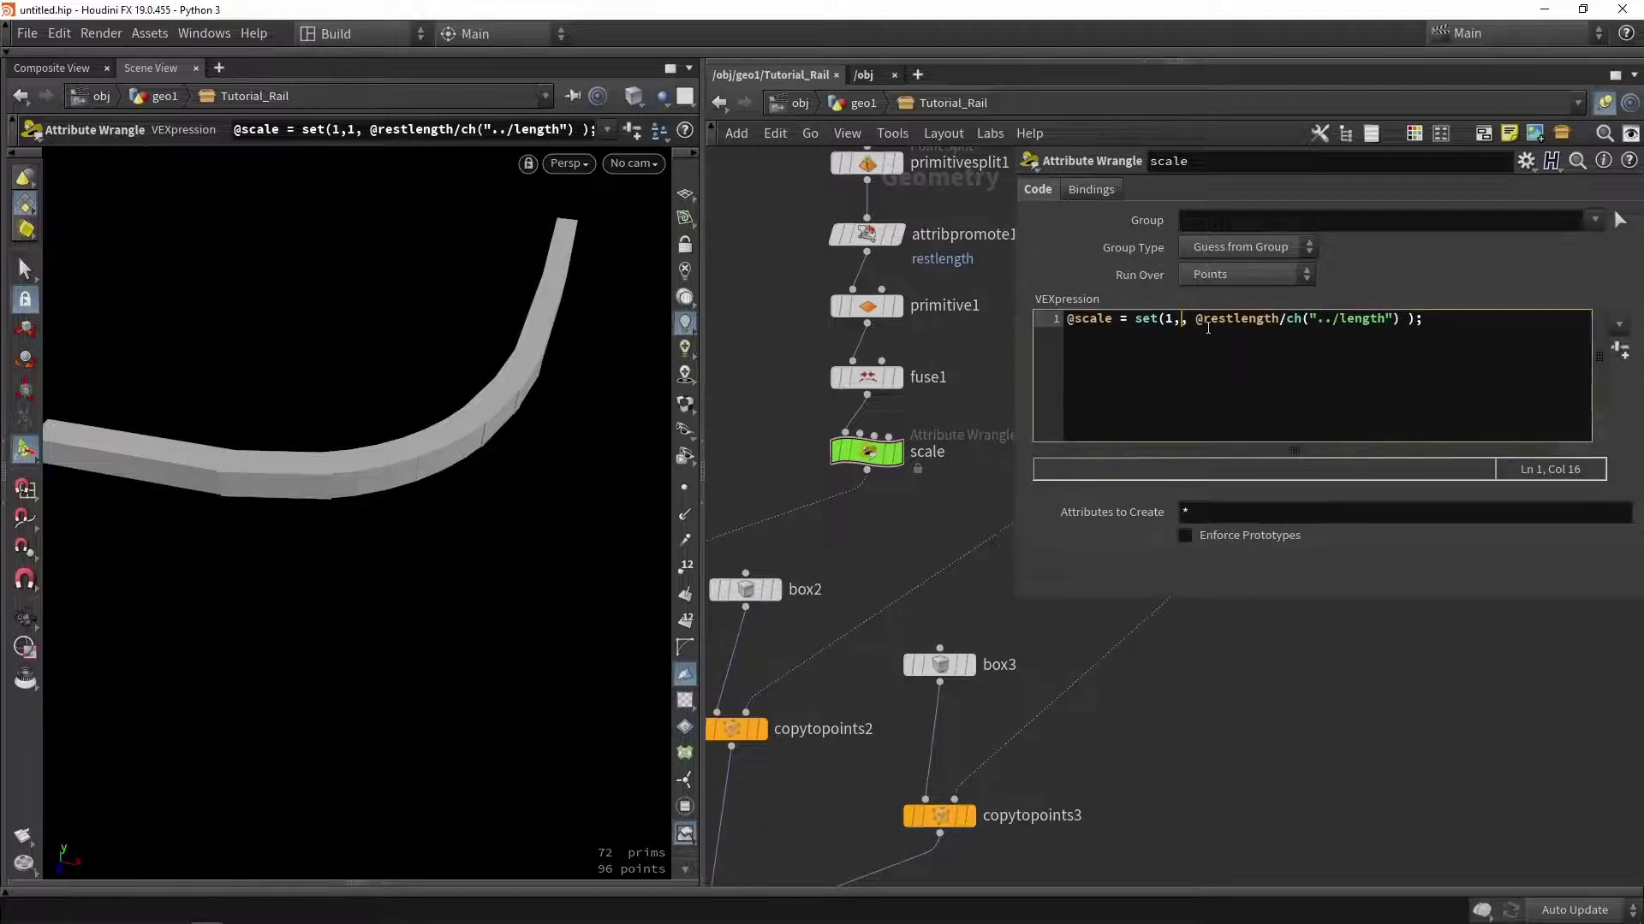
type("1")
scroll(1109, 603, "down", 3)
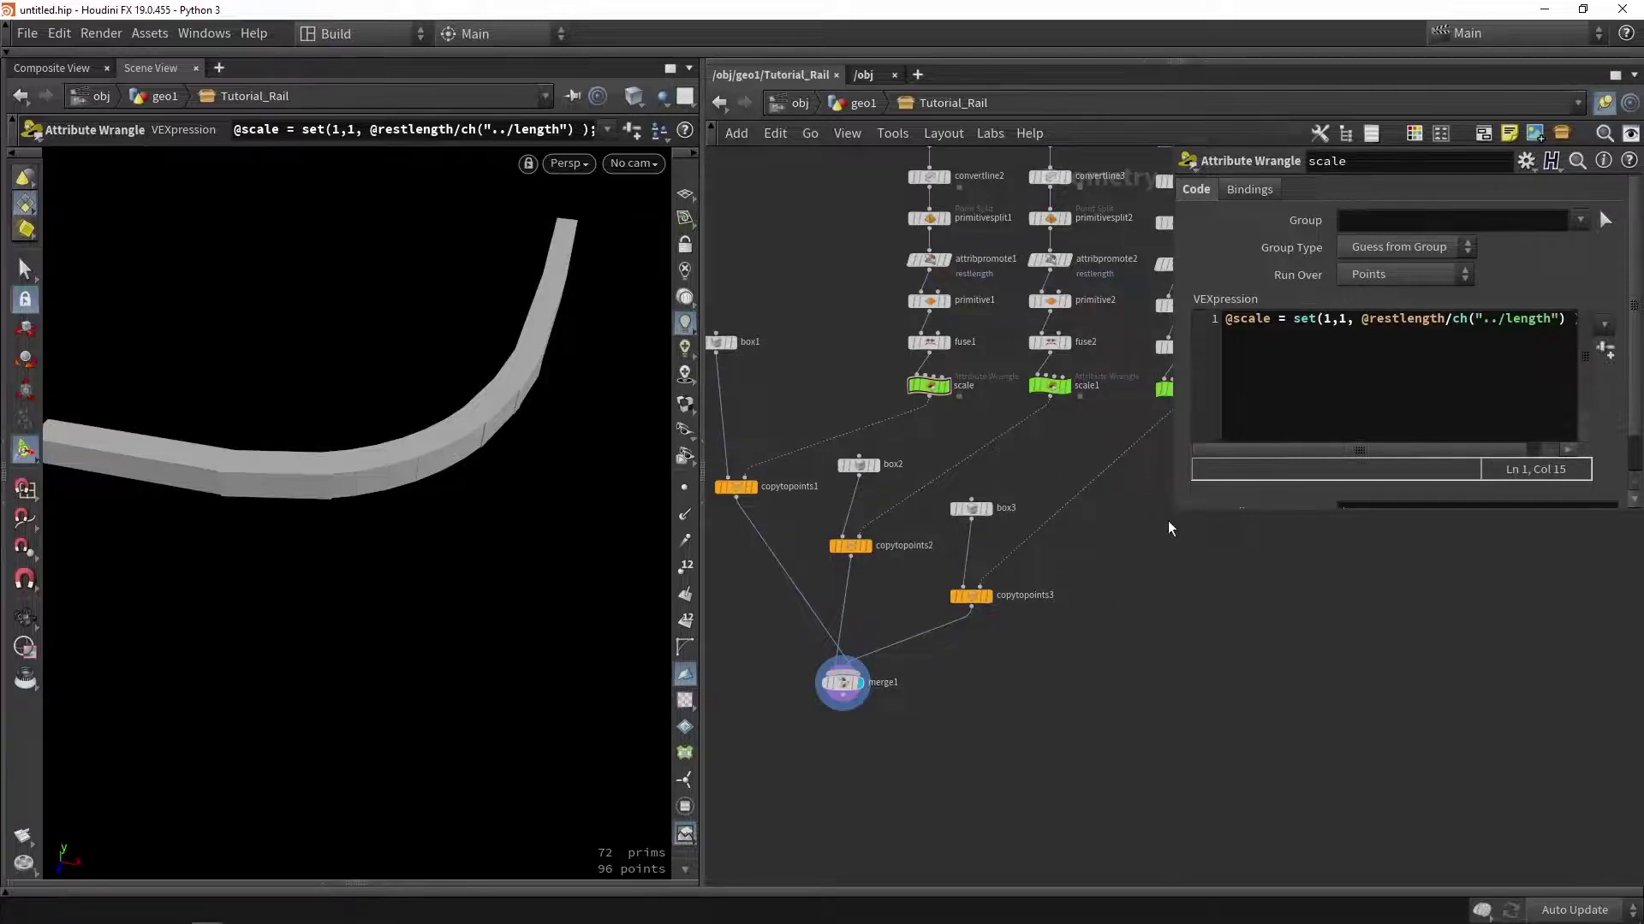
left_click_drag(1174, 510, 1276, 442)
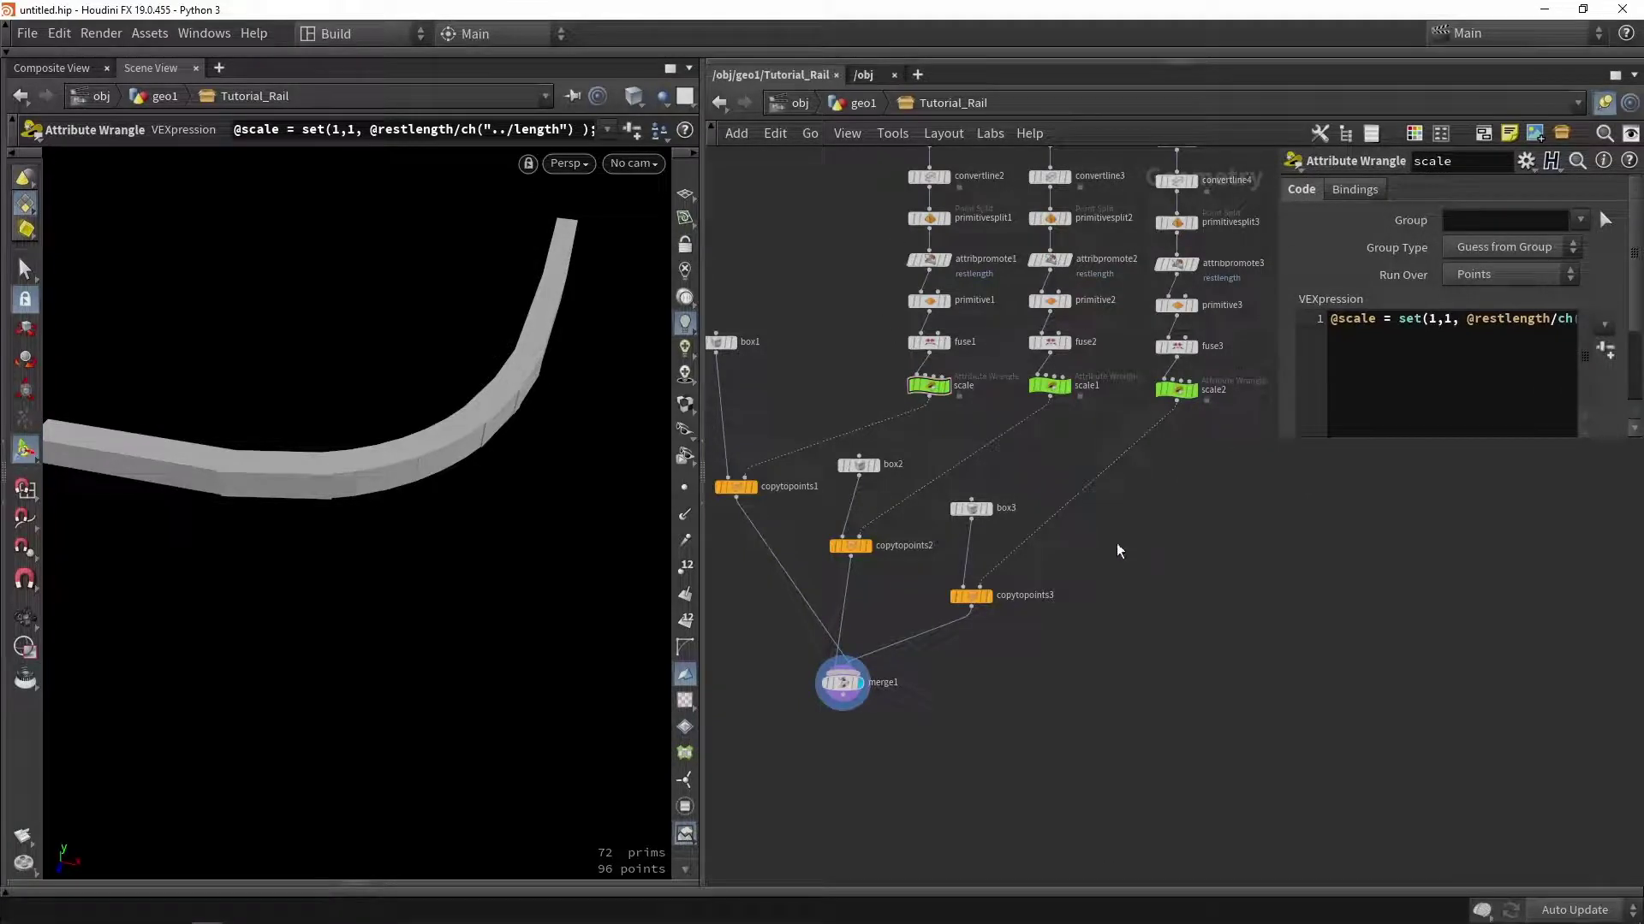
Step: Add a merge2 node combining scale, scale1 and scale2, and make it the displayed node
key("Tab")
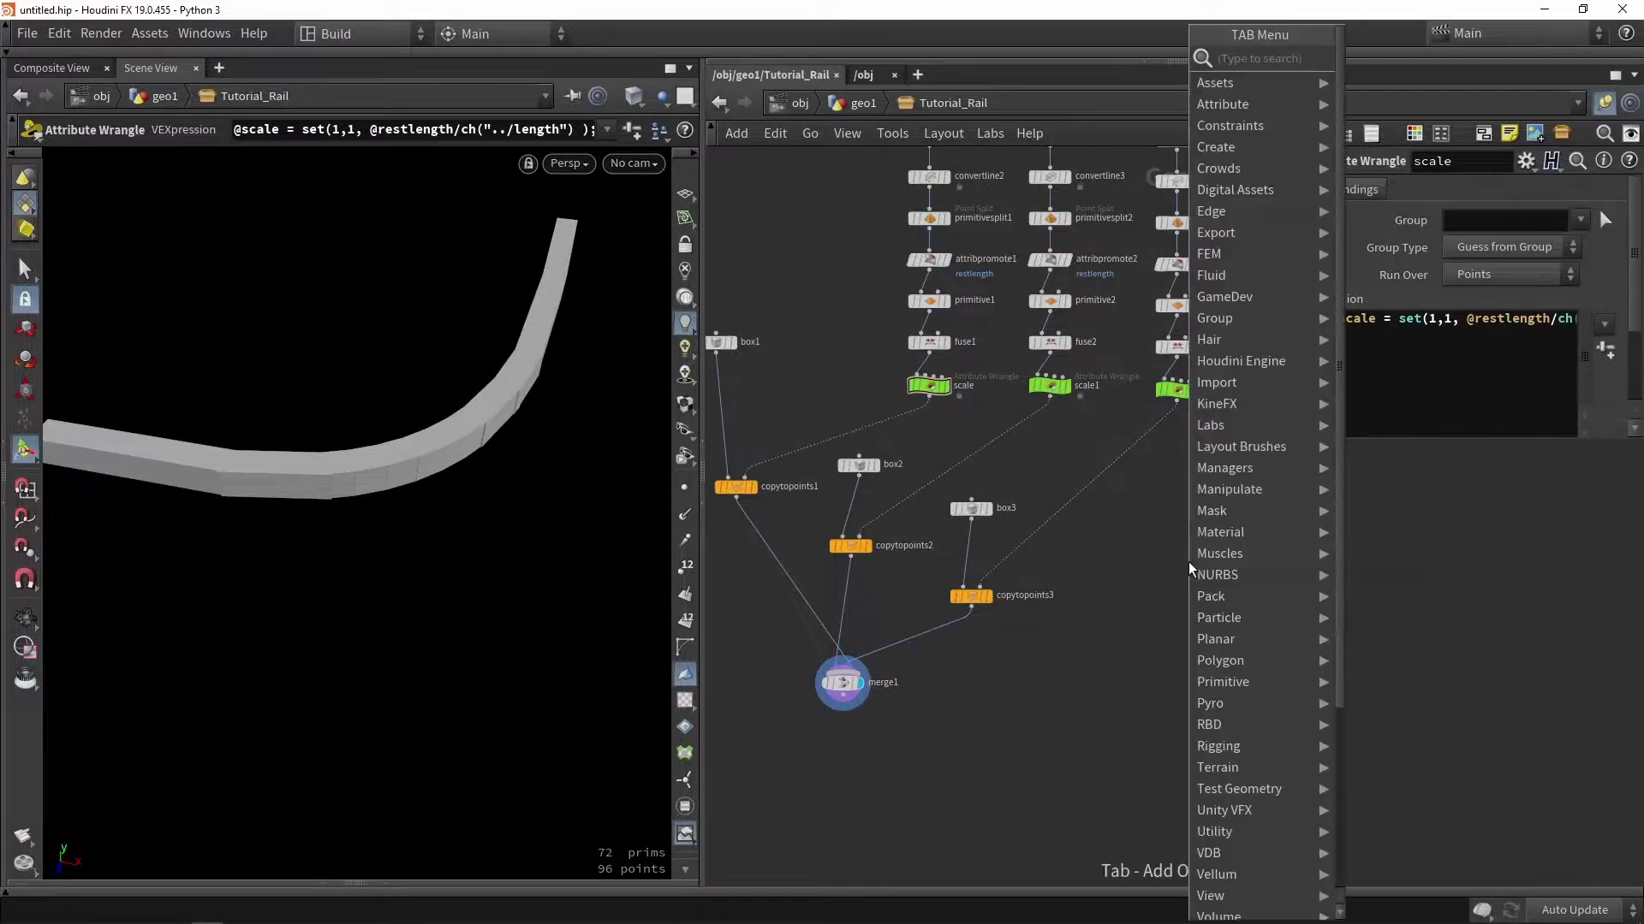
key("Return")
left_click(1188, 562)
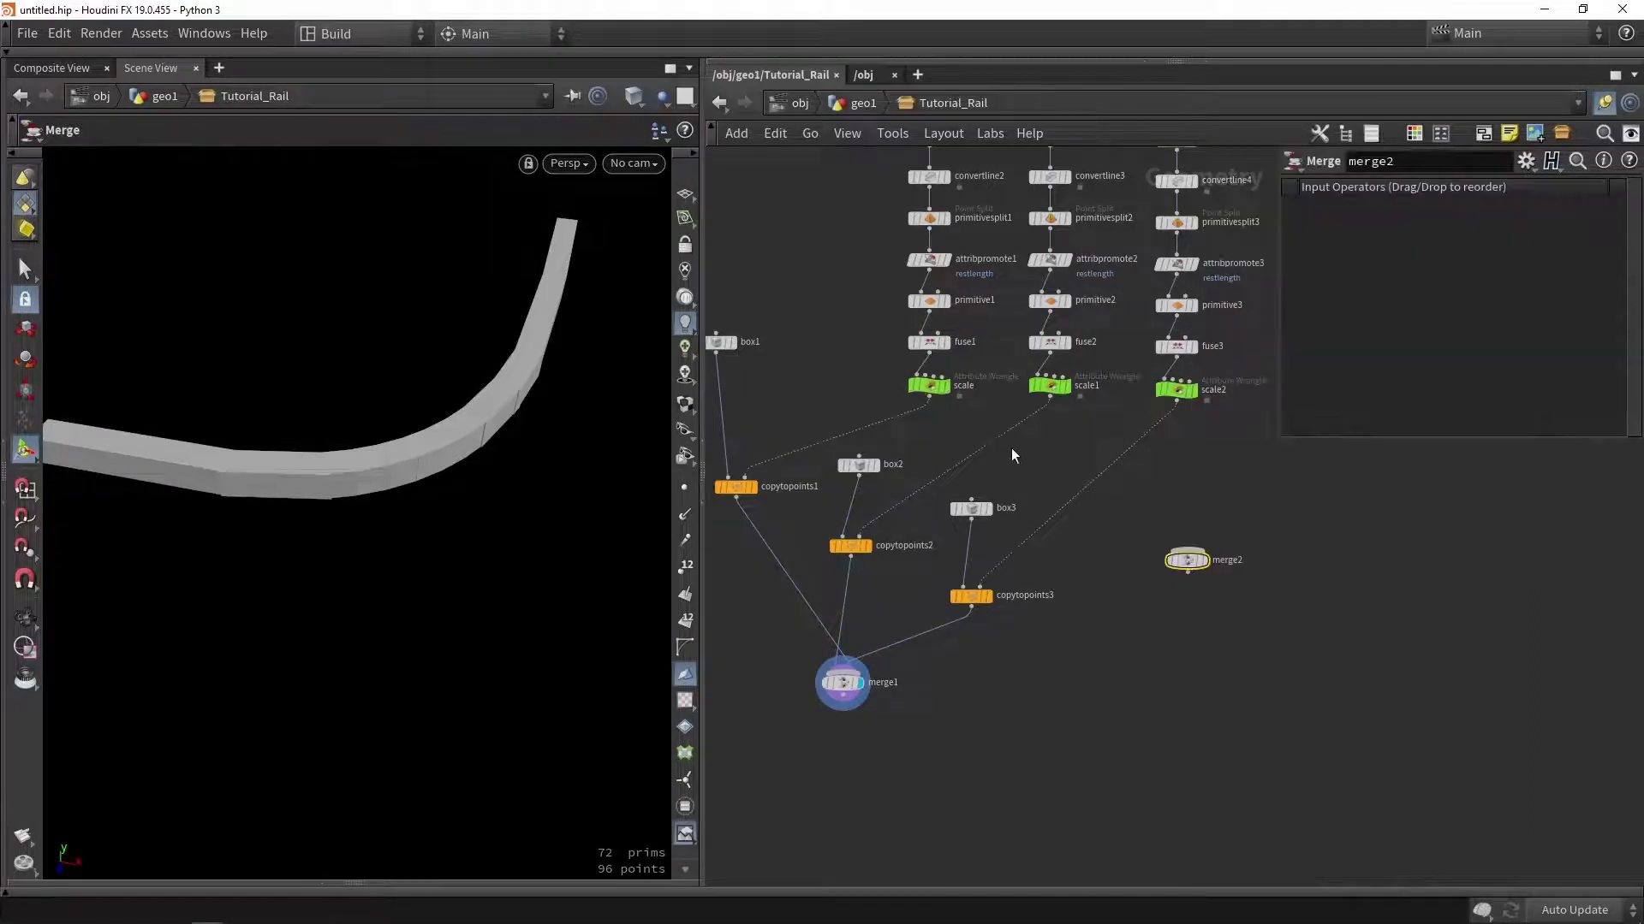
left_click(929, 400)
left_click(1186, 550)
left_click(1048, 397)
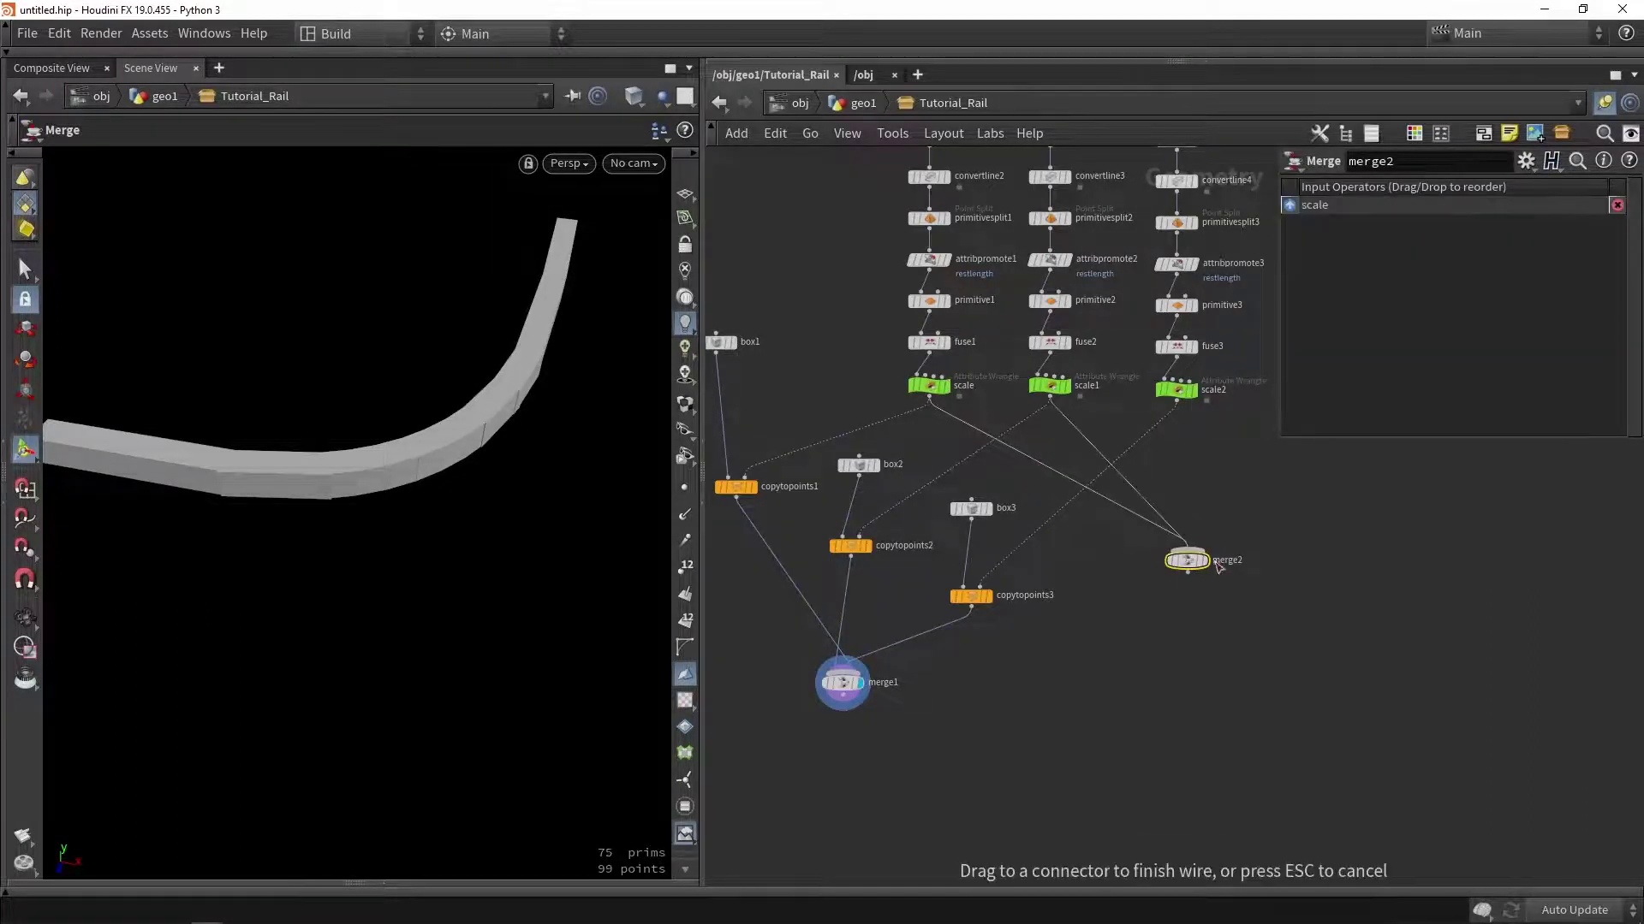
left_click(1187, 549)
left_click(1177, 400)
left_click(1187, 550)
left_click(1203, 561)
Step: Move merge2 beside the scale nodes and show the 12 merged points in the viewport
left_click_drag(1187, 567, 1144, 521)
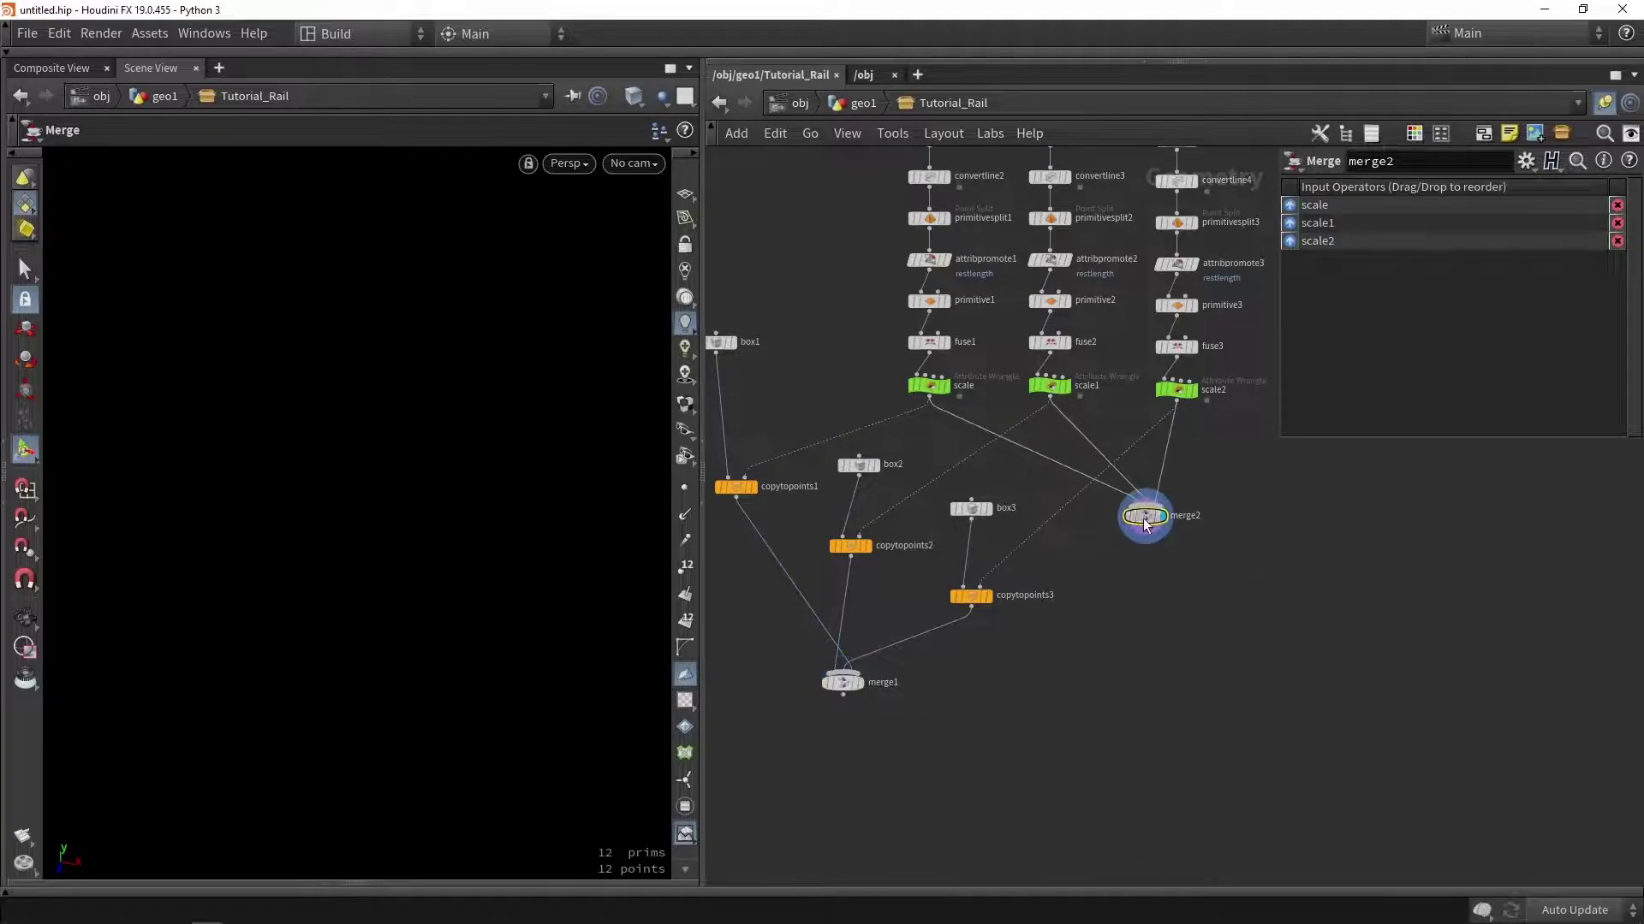
left_click(685, 487)
key("Escape")
left_click_drag(598, 502, 508, 597)
key("Return")
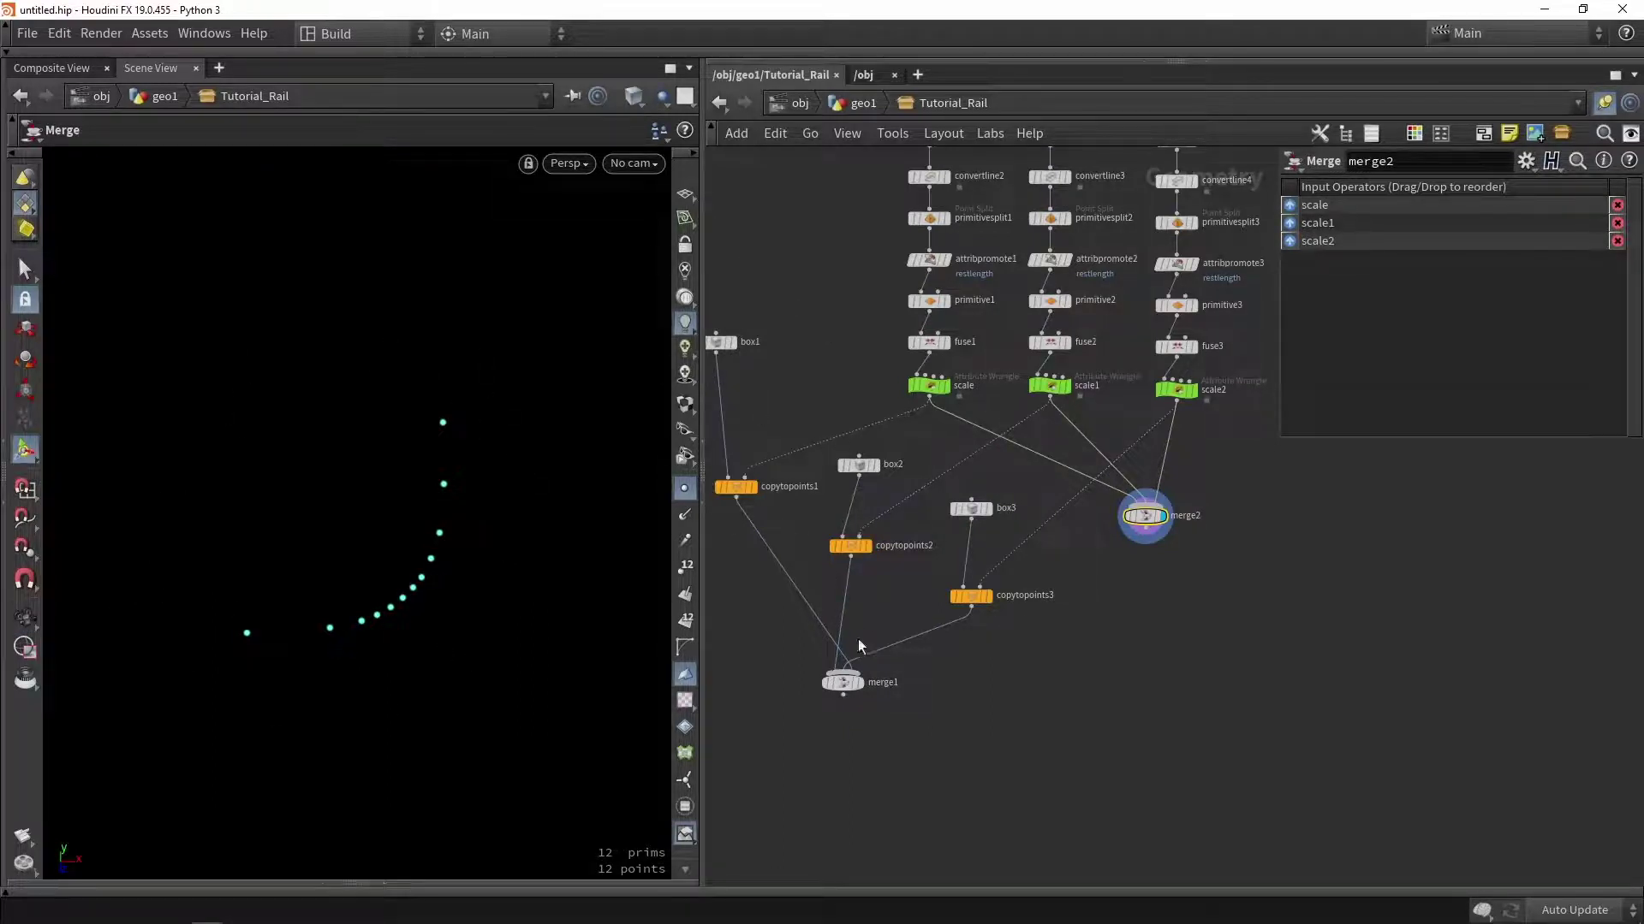
Step: Tidy the network by moving the copy and box nodes and box1 near its copy node
middle_click_drag(884, 596, 1027, 535)
left_click_drag(1128, 687, 892, 398)
left_click_drag(989, 415, 909, 577)
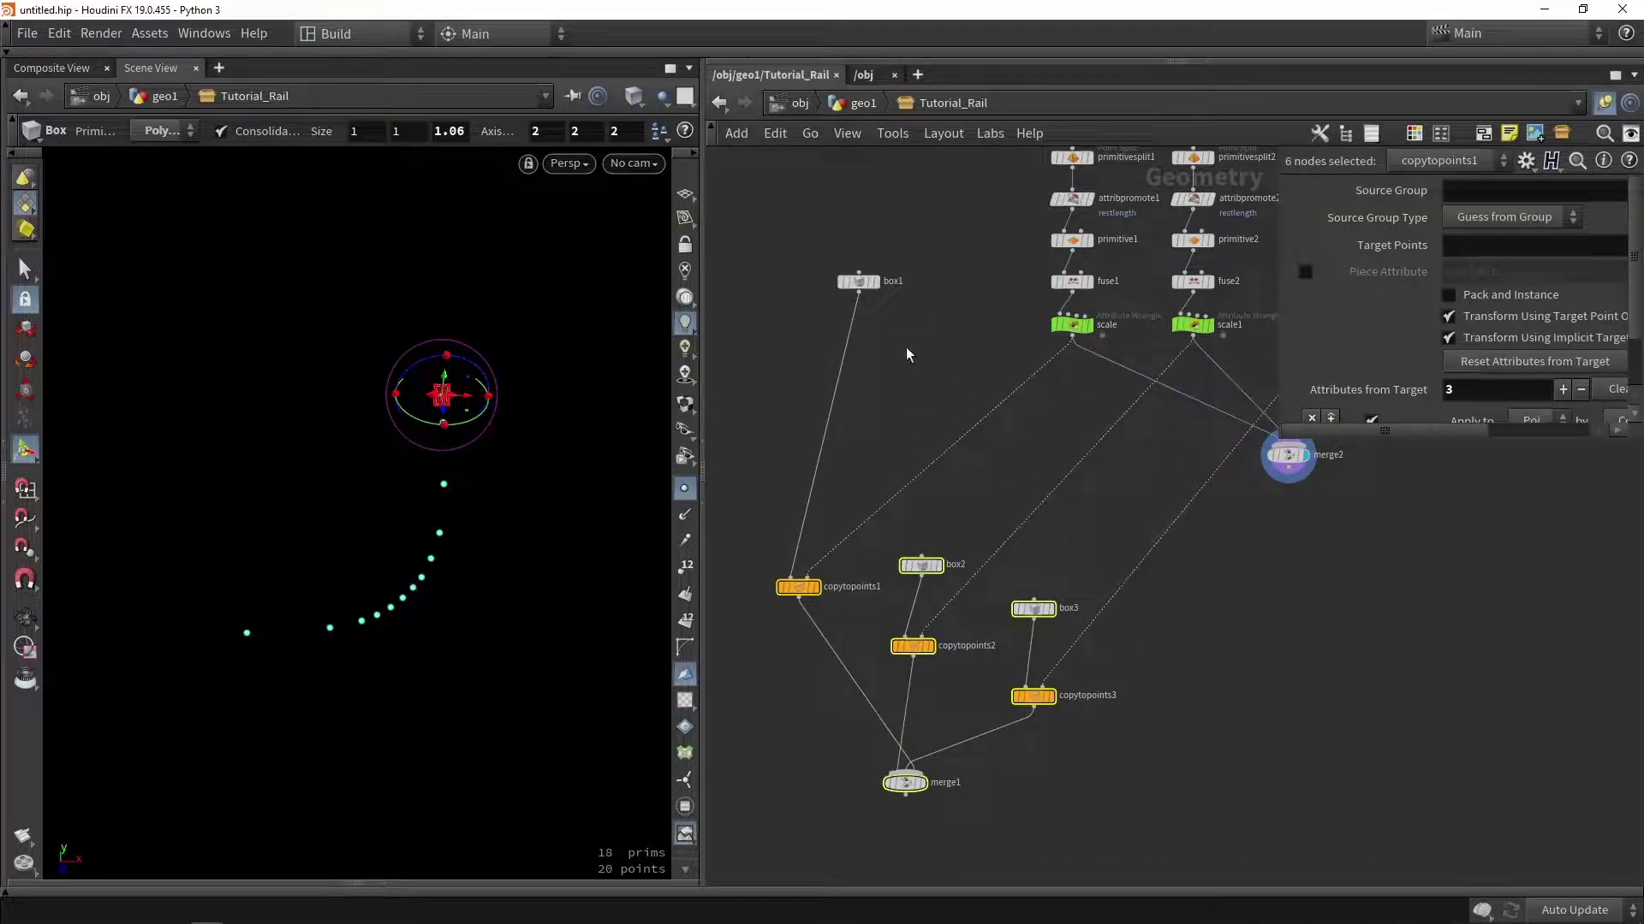
left_click_drag(870, 289, 804, 489)
middle_click_drag(804, 489, 617, 490)
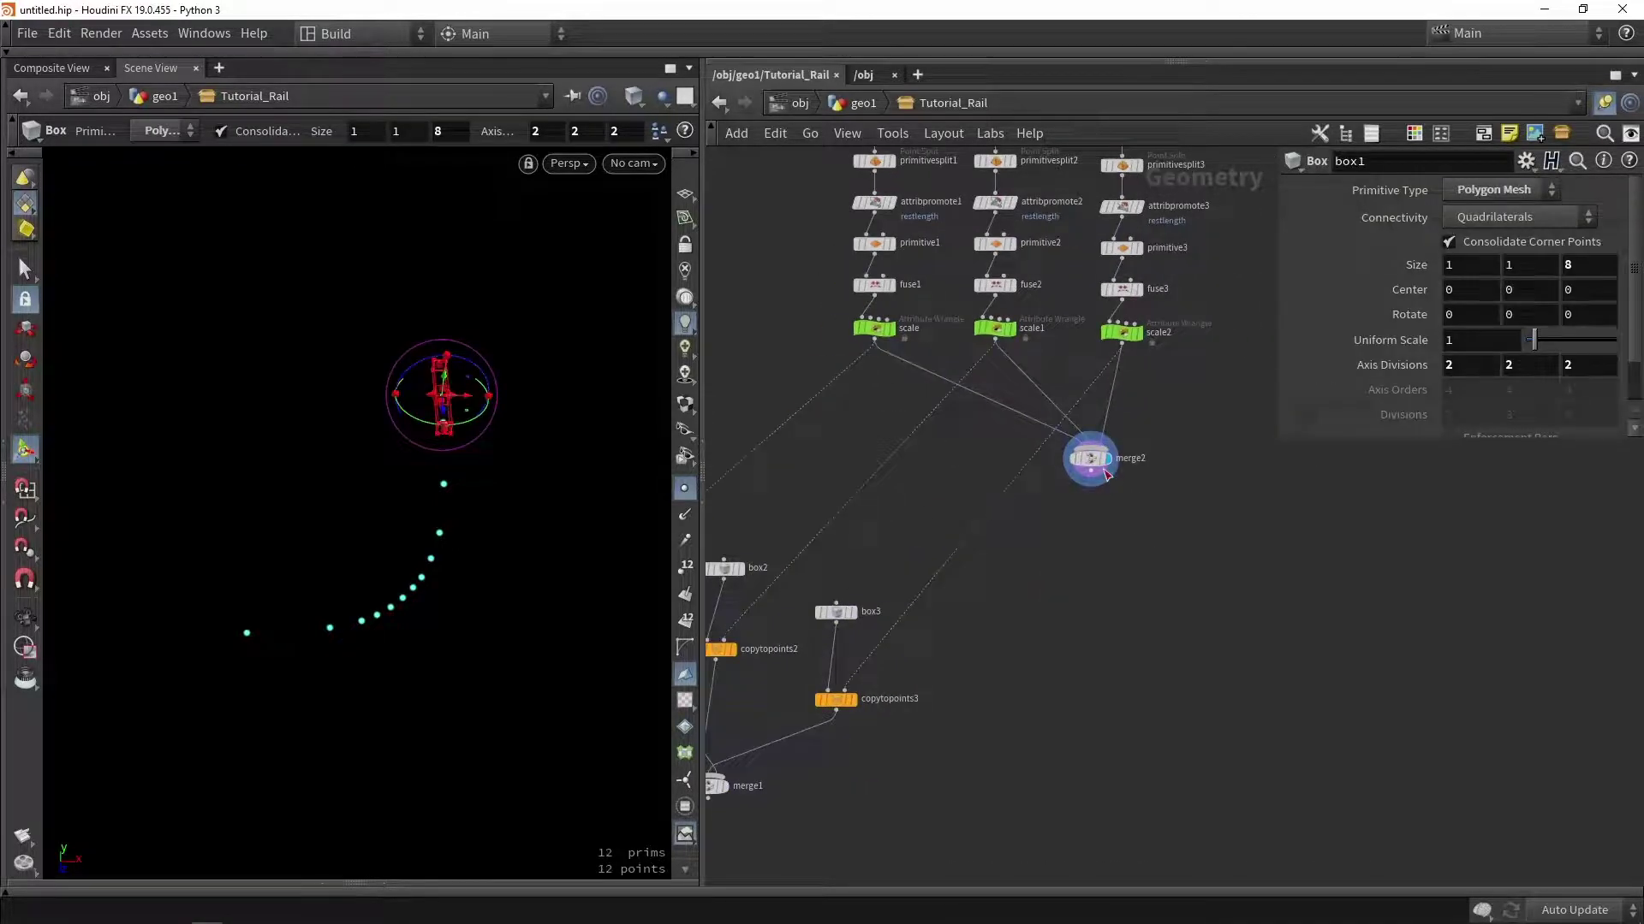
Step: Add an attribwrangle2 node below merge2 and set its display flag
middle_click_drag(1127, 533, 1139, 614)
scroll(1138, 614, "up", 3)
key("Tab")
type("wra")
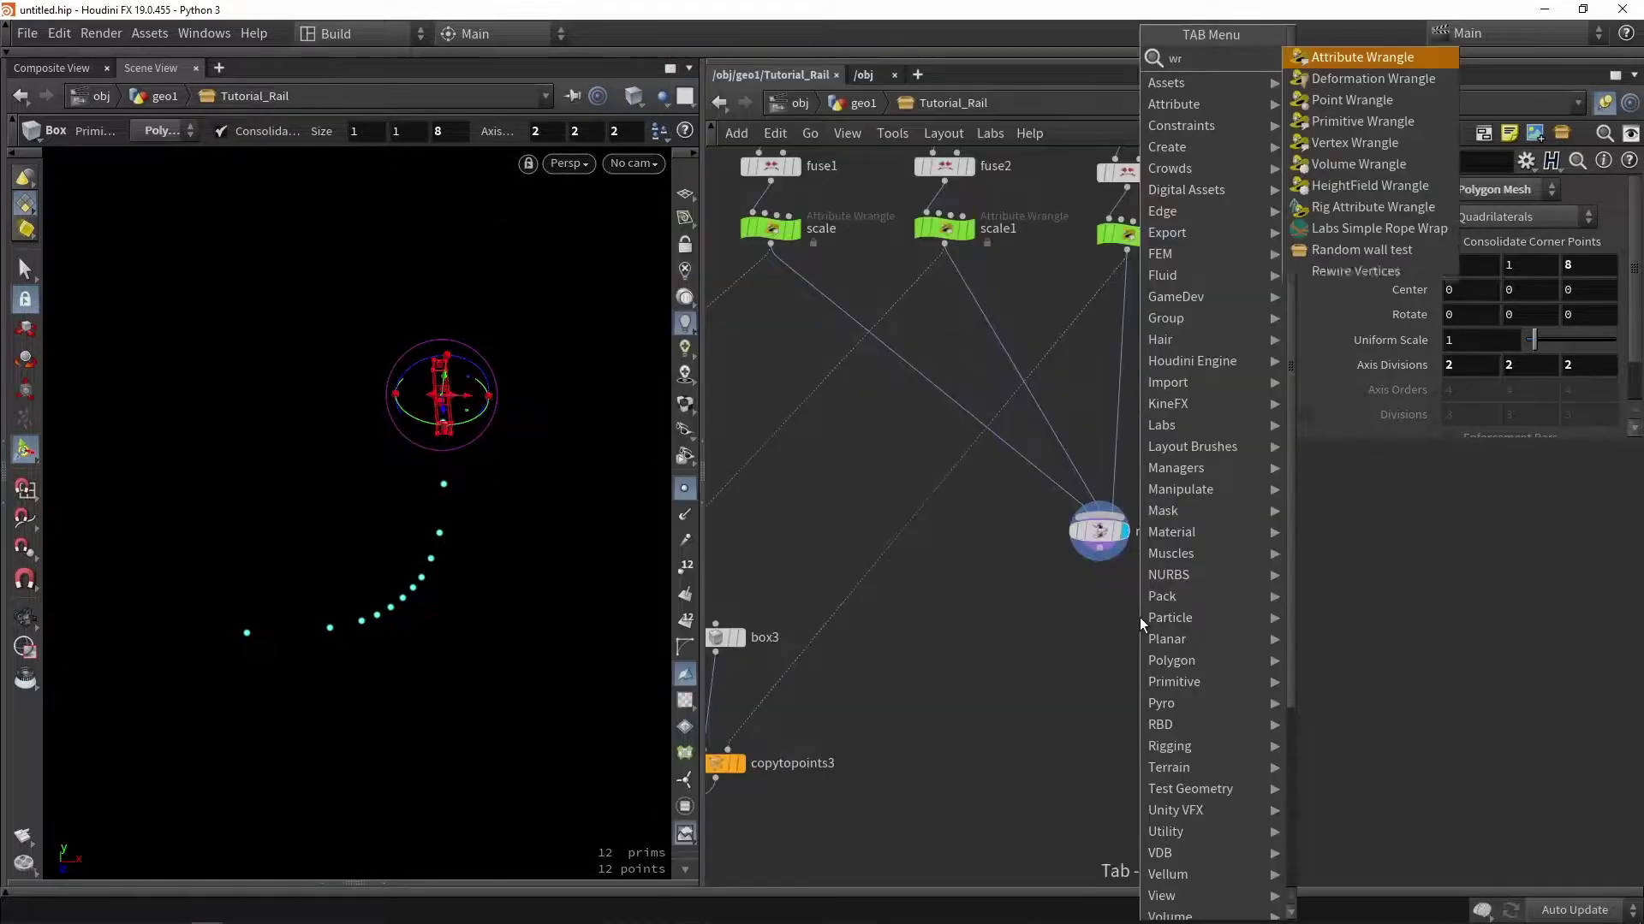
left_click(1341, 63)
left_click(1093, 616)
scroll(1093, 629, "up", 3)
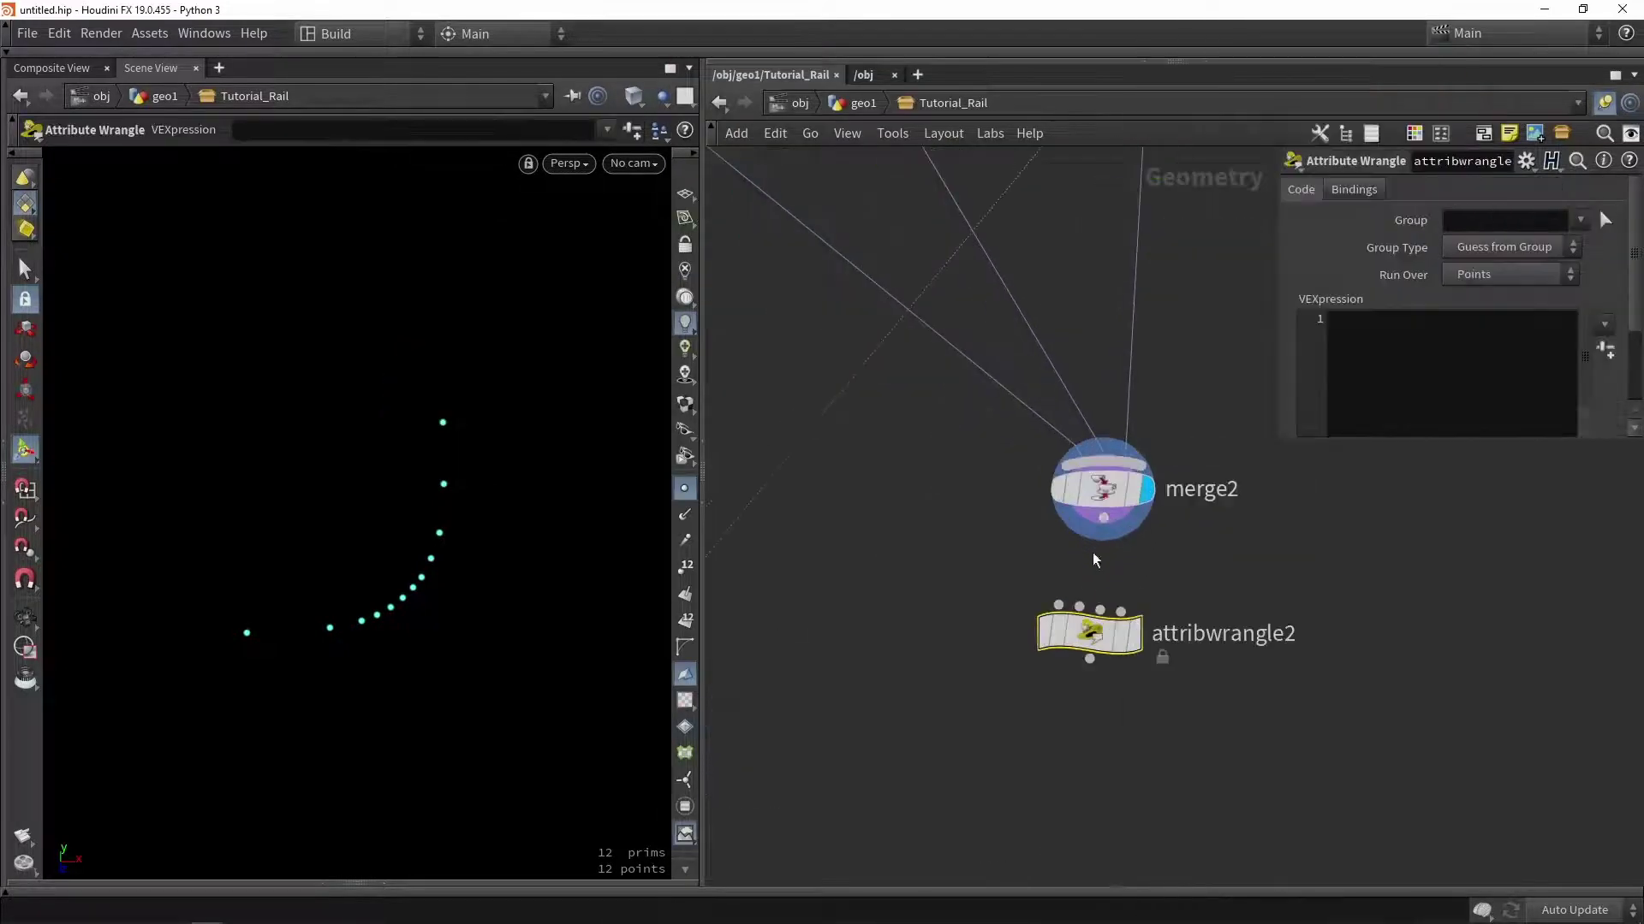
mouse_move(1104, 637)
left_click(1146, 577)
left_click_drag(1096, 629, 1109, 599)
left_click_drag(1274, 458, 1184, 506)
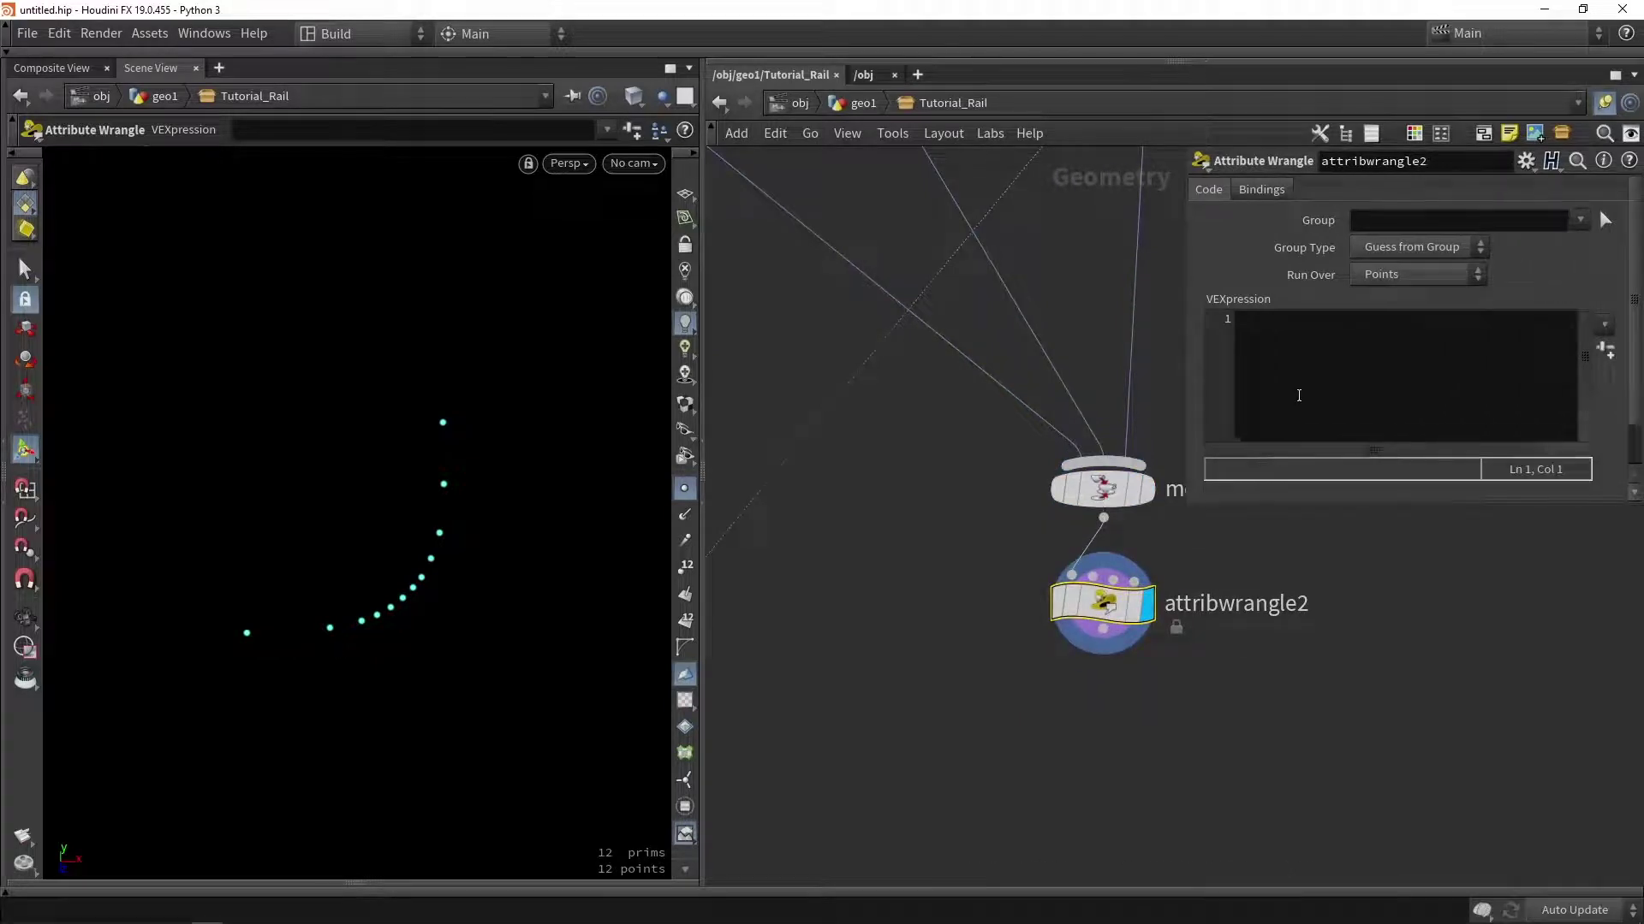
left_click(1299, 395)
type("@")
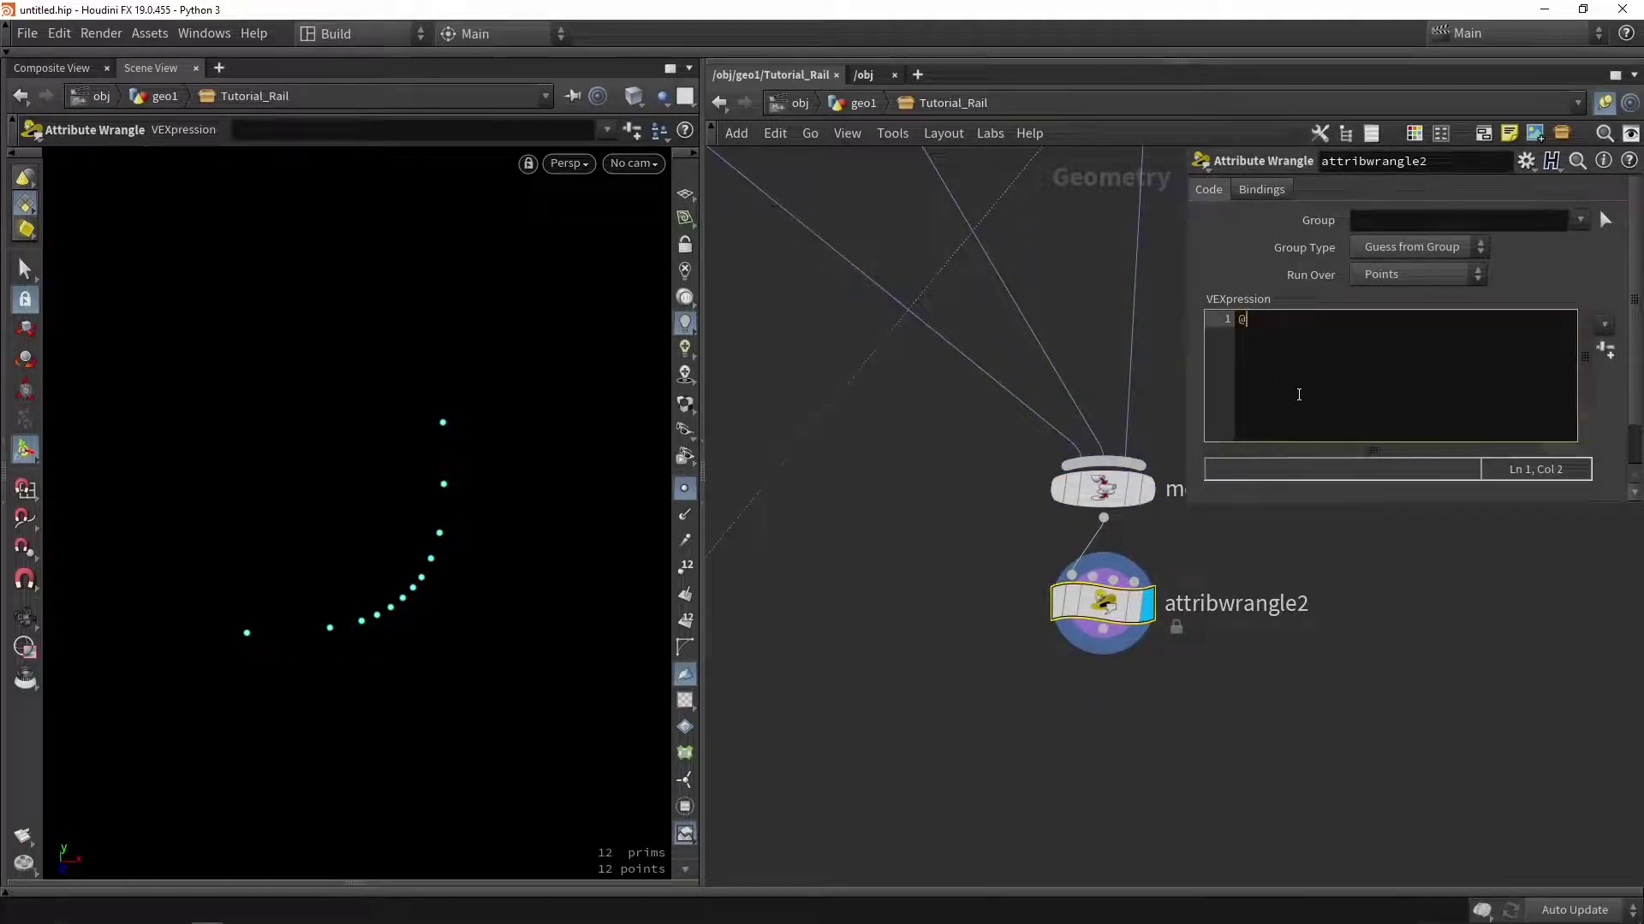
type("scale")
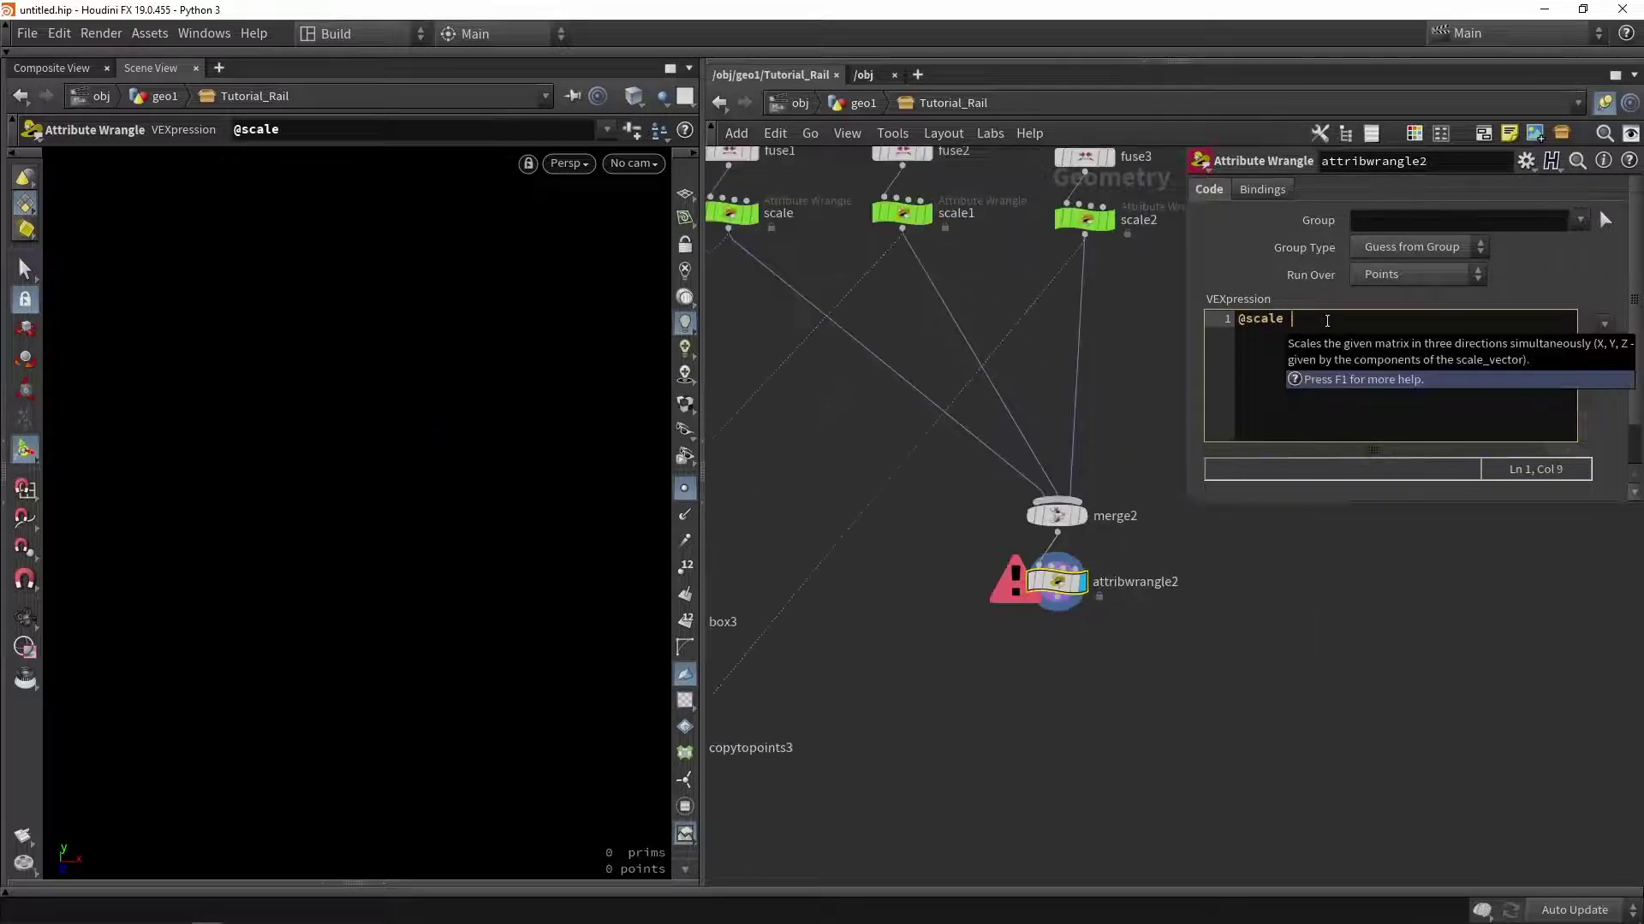
type(" = set(")
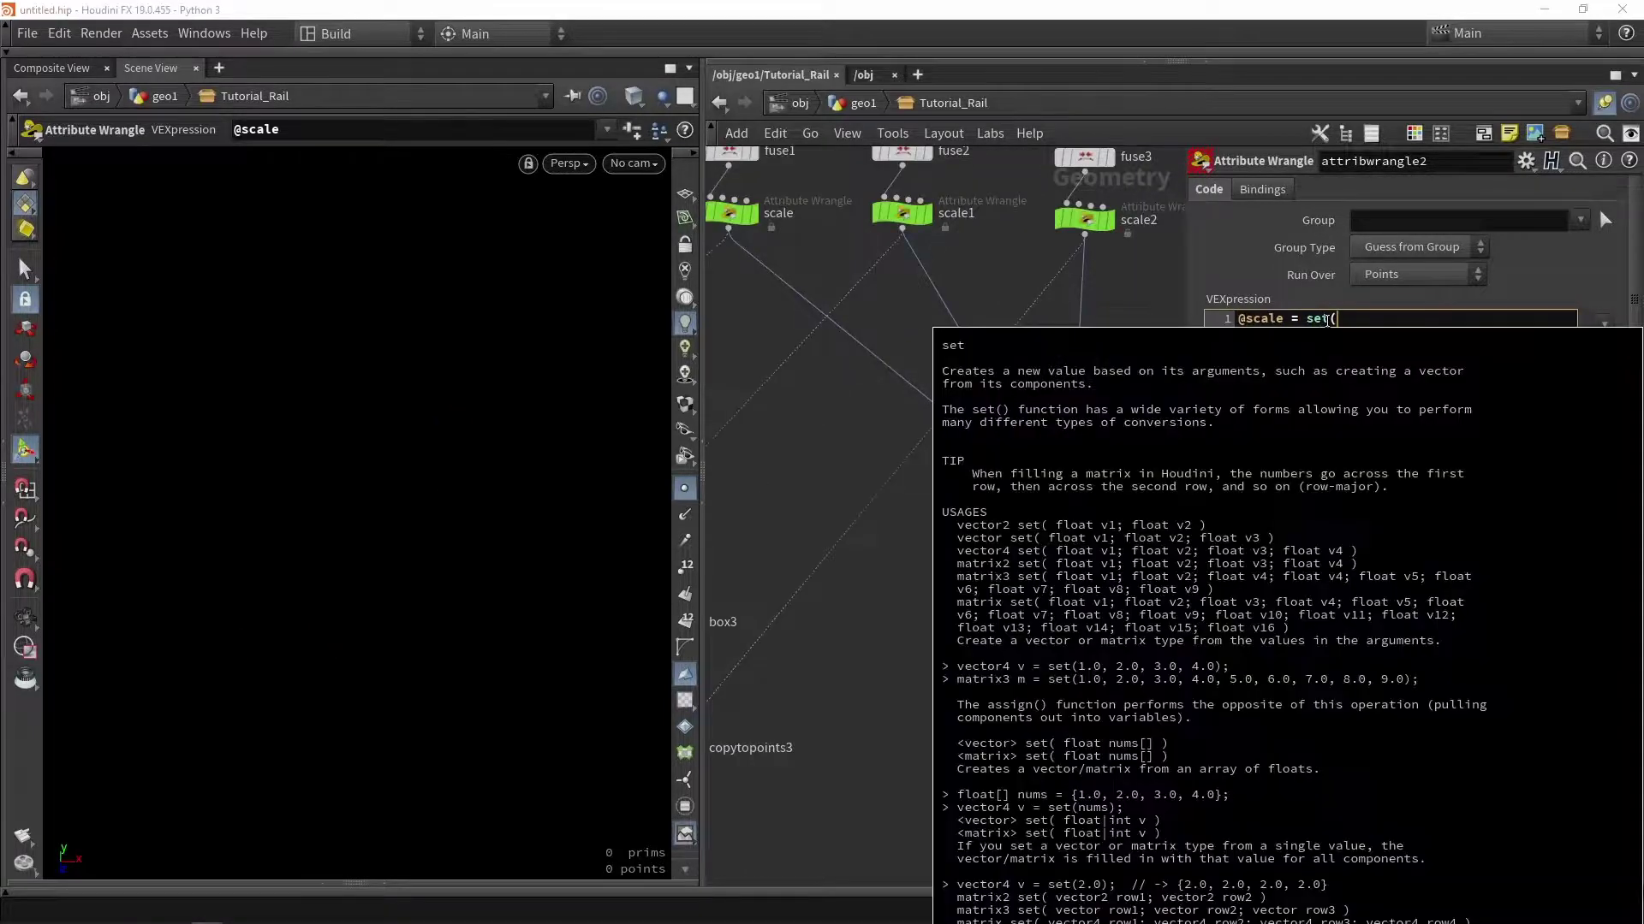
type("ch")
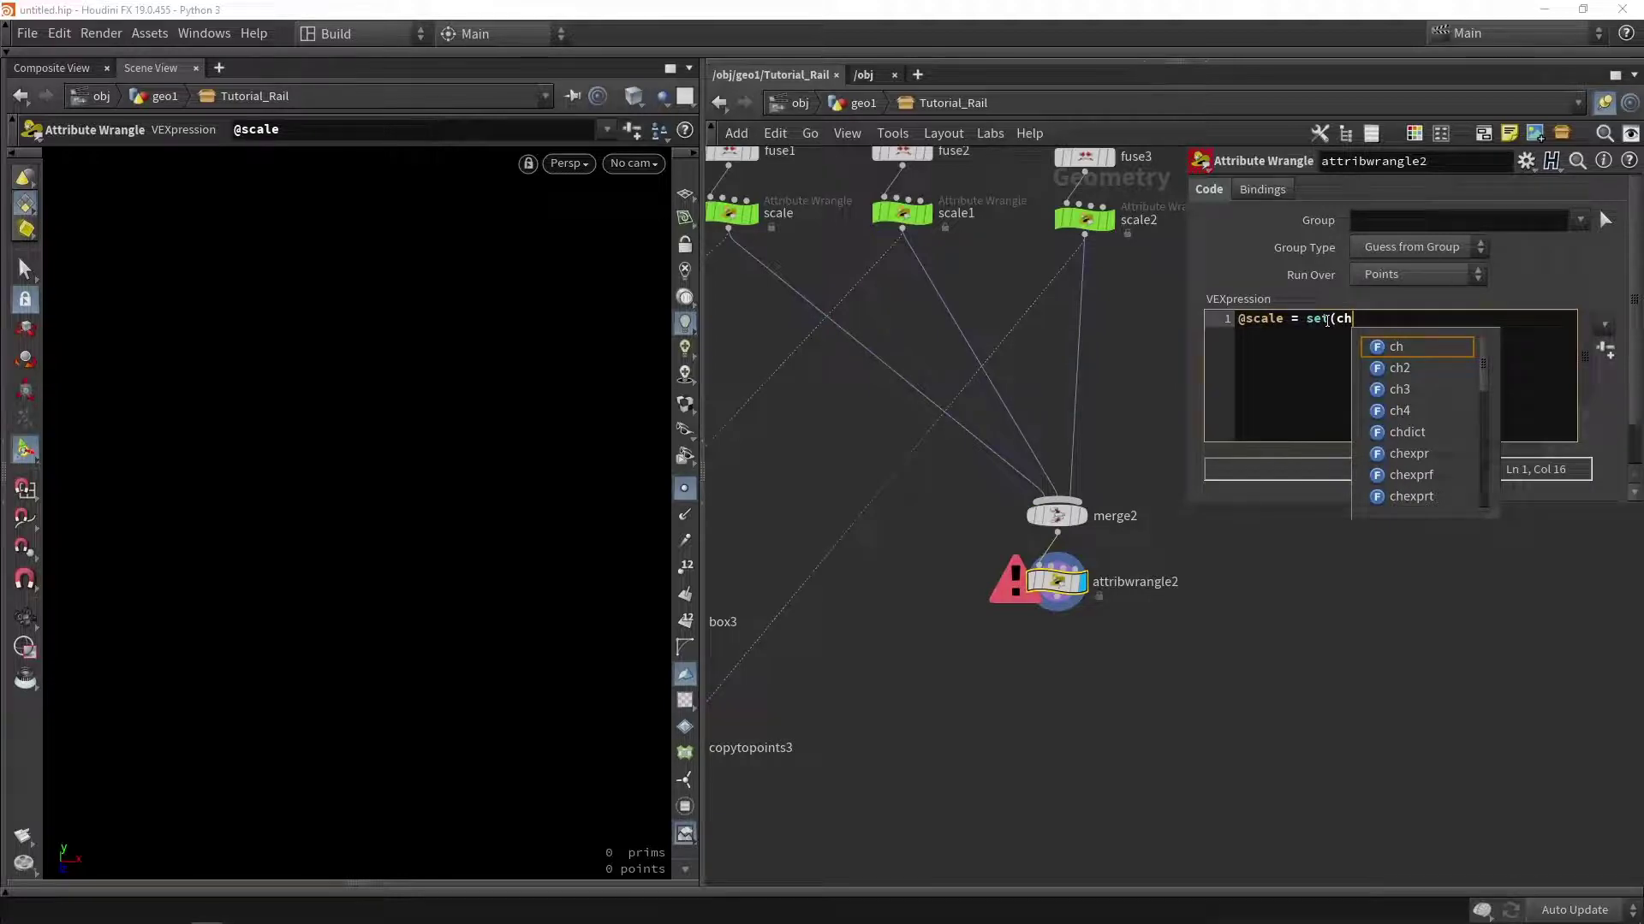
type("(\"")
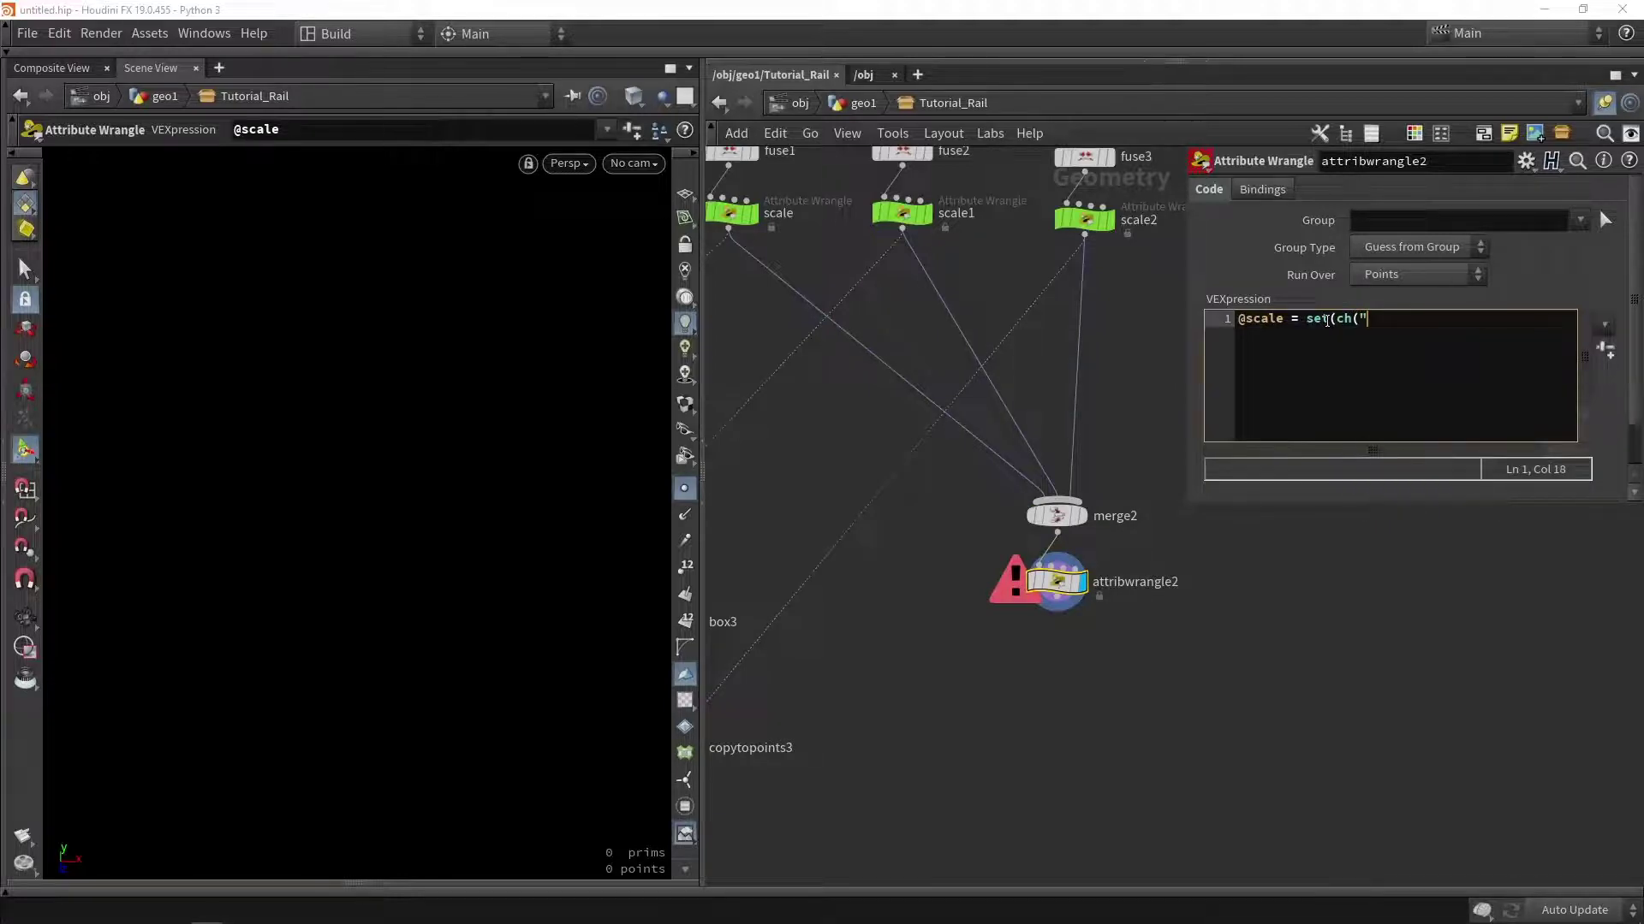
type("scalex\") ,")
left_click_drag(1340, 316, 1430, 319)
key("ctrl+c")
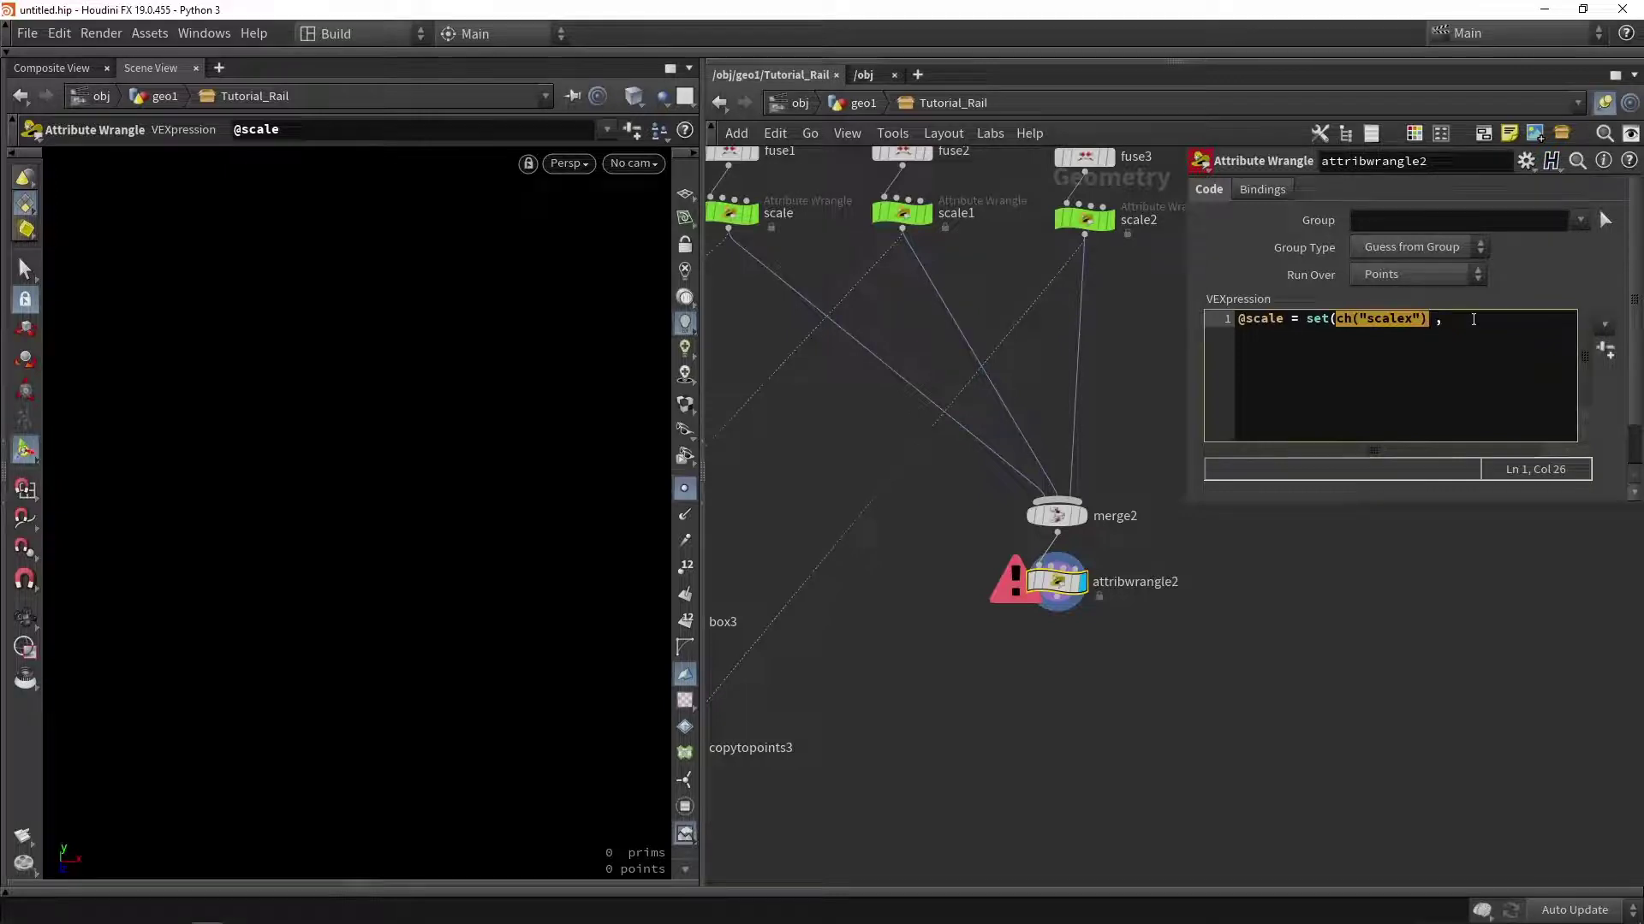
left_click(1474, 319)
key("ctrl+v")
Step: Complete the code with ch("scaley") and ch("scalez") and close the statement with );
key("Left")
key("Left")
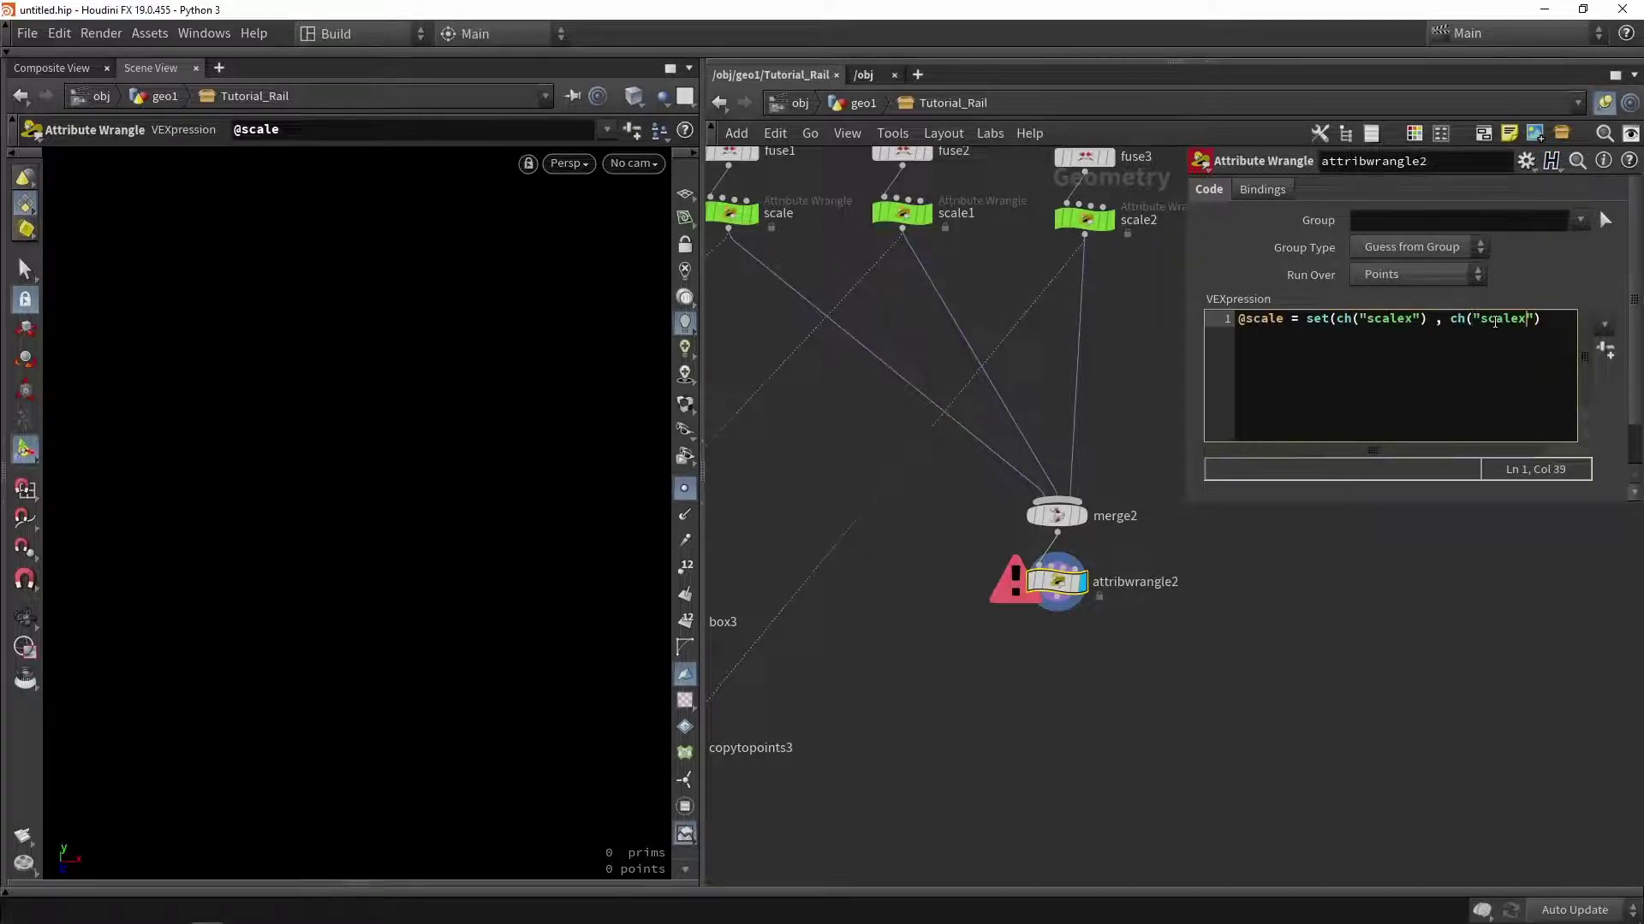
key("BackSpace")
type("y")
key("ctrl+v")
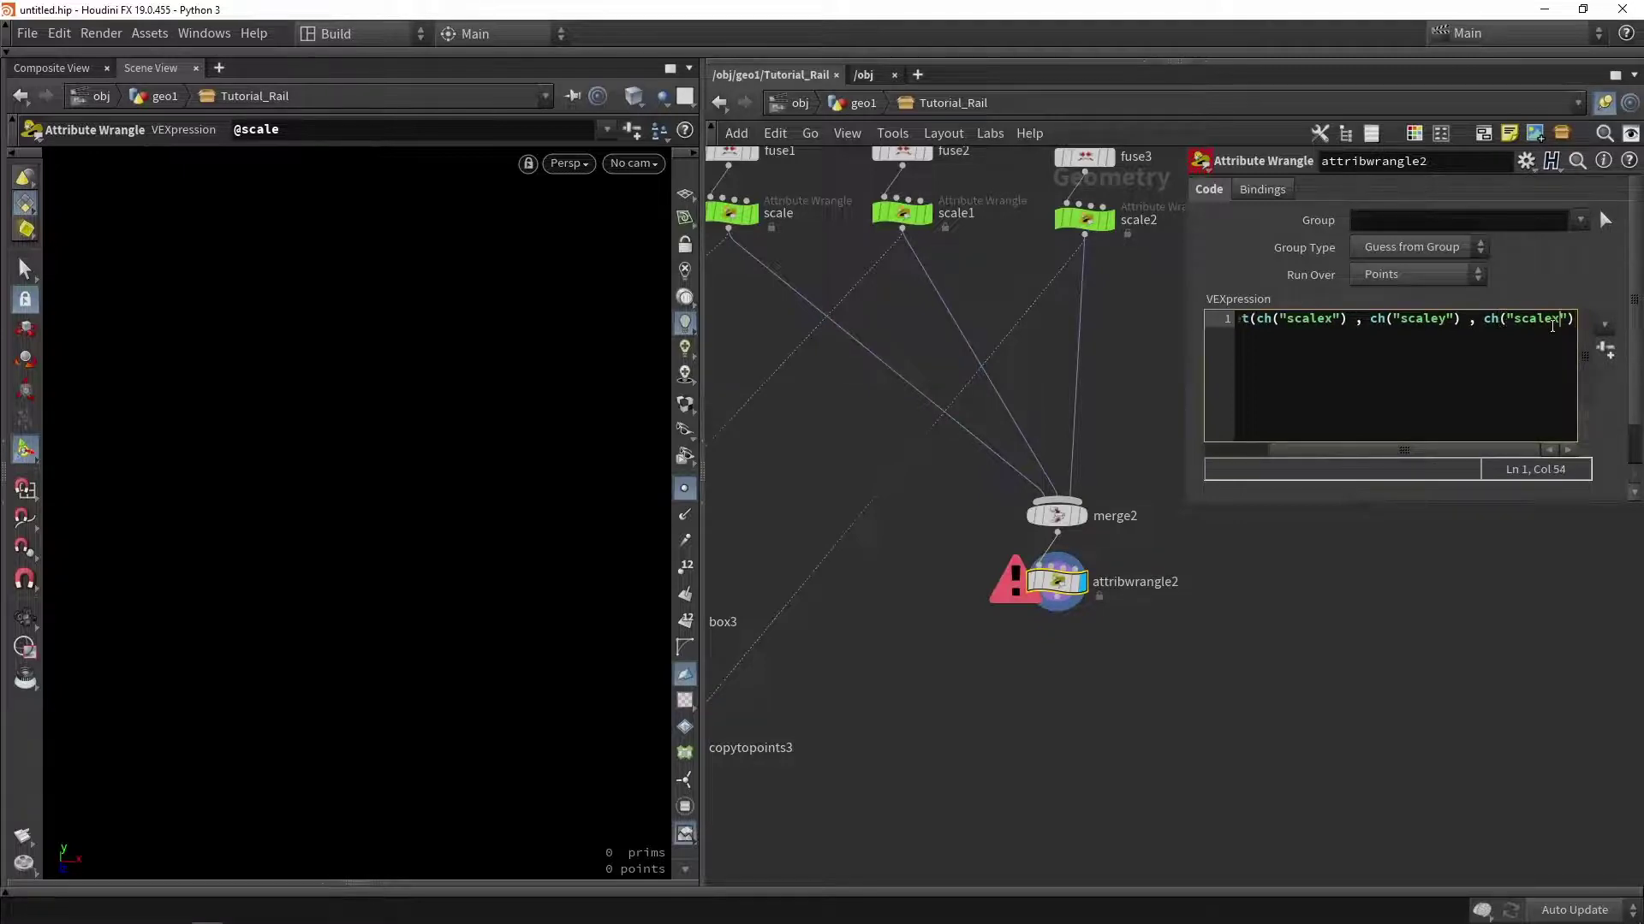
key("BackSpace")
type("z")
key("End")
type(")")
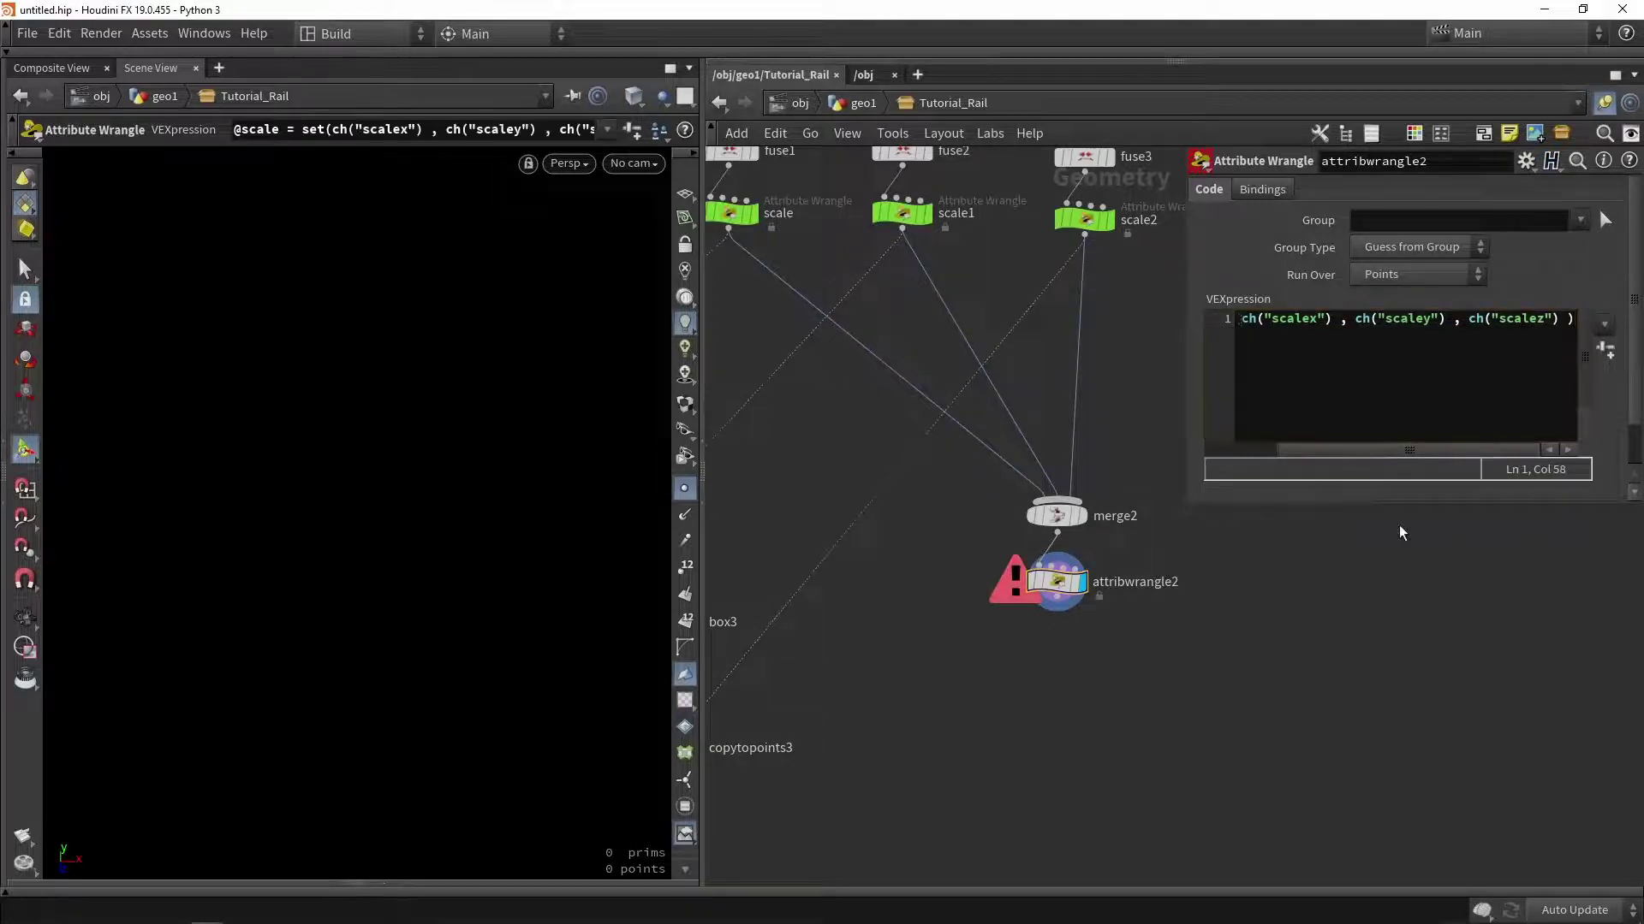
left_click_drag(1184, 390, 750, 391)
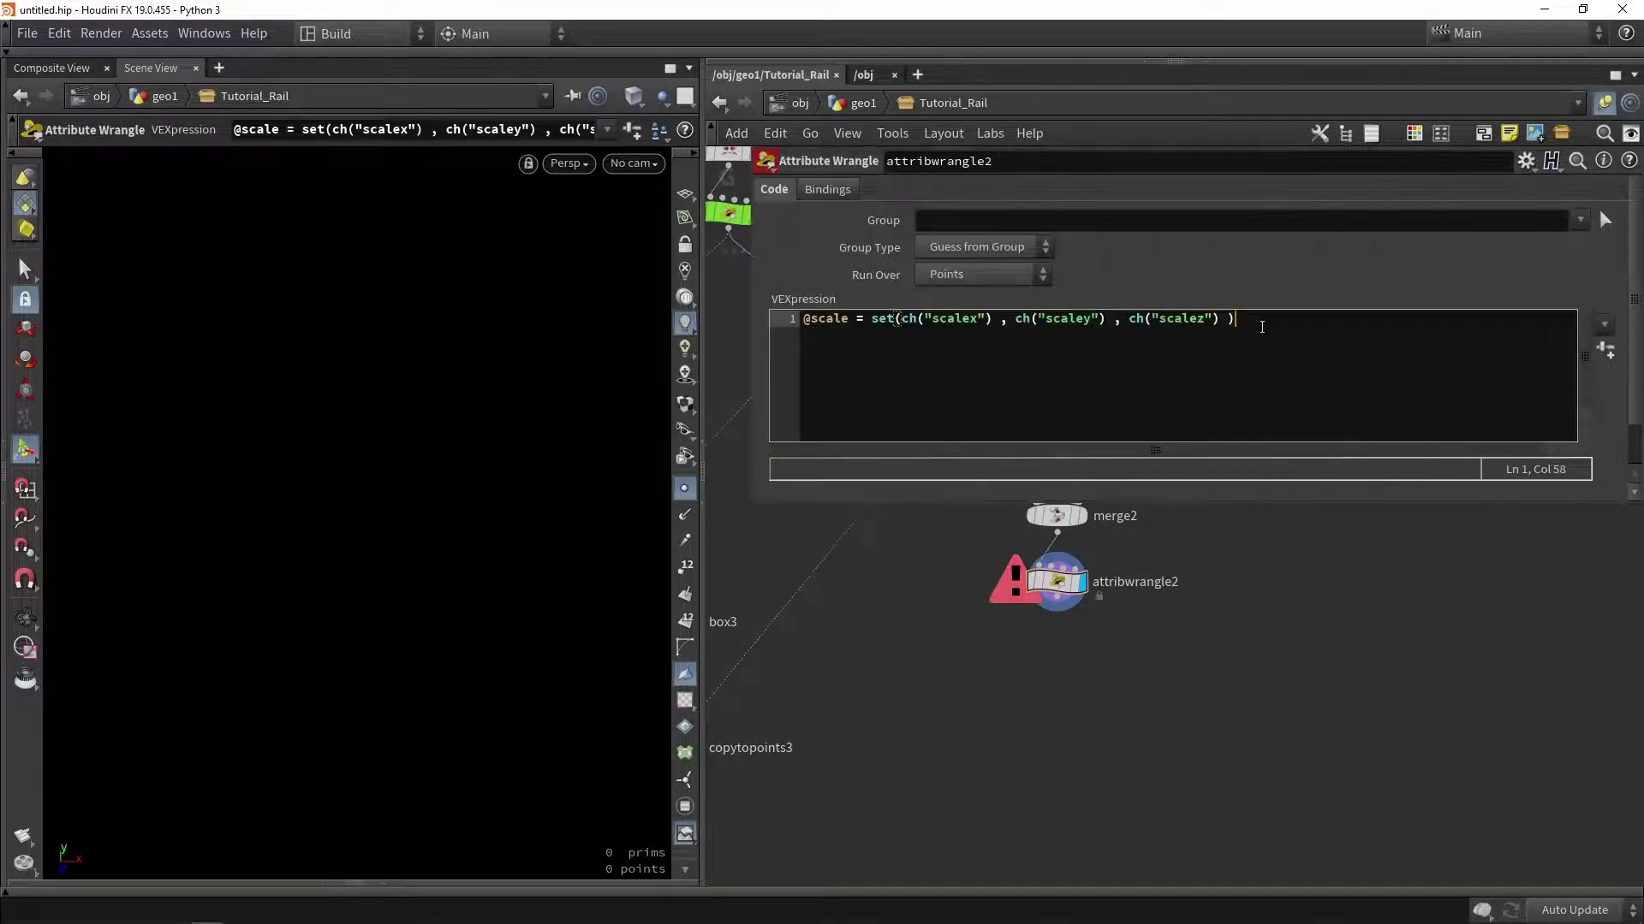
type(";")
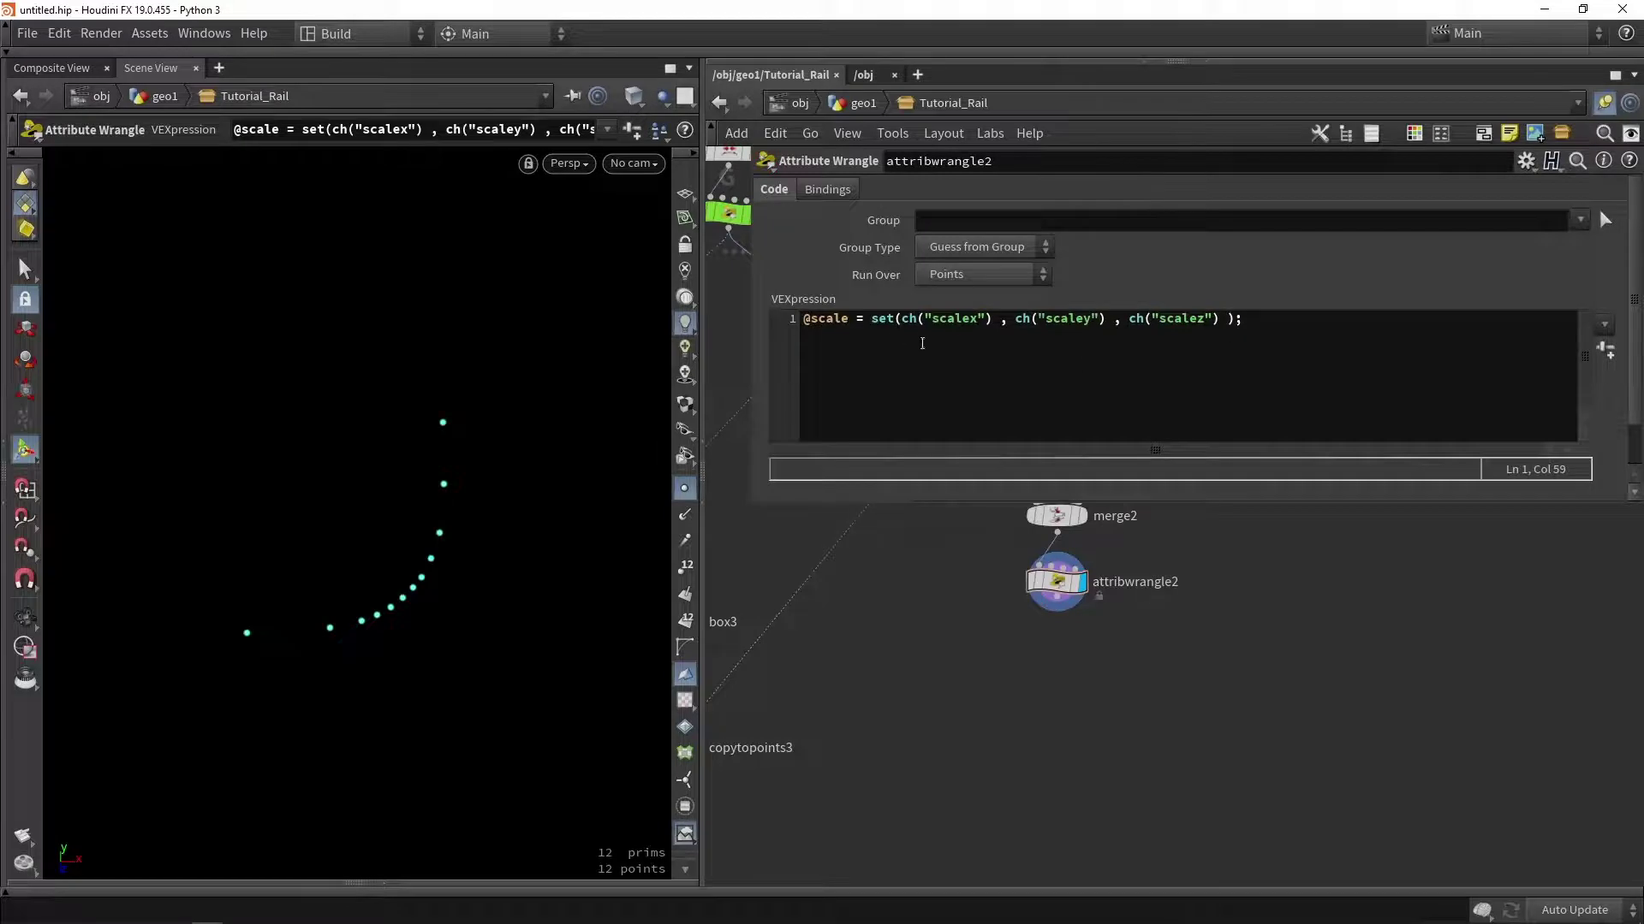
left_click(855, 319)
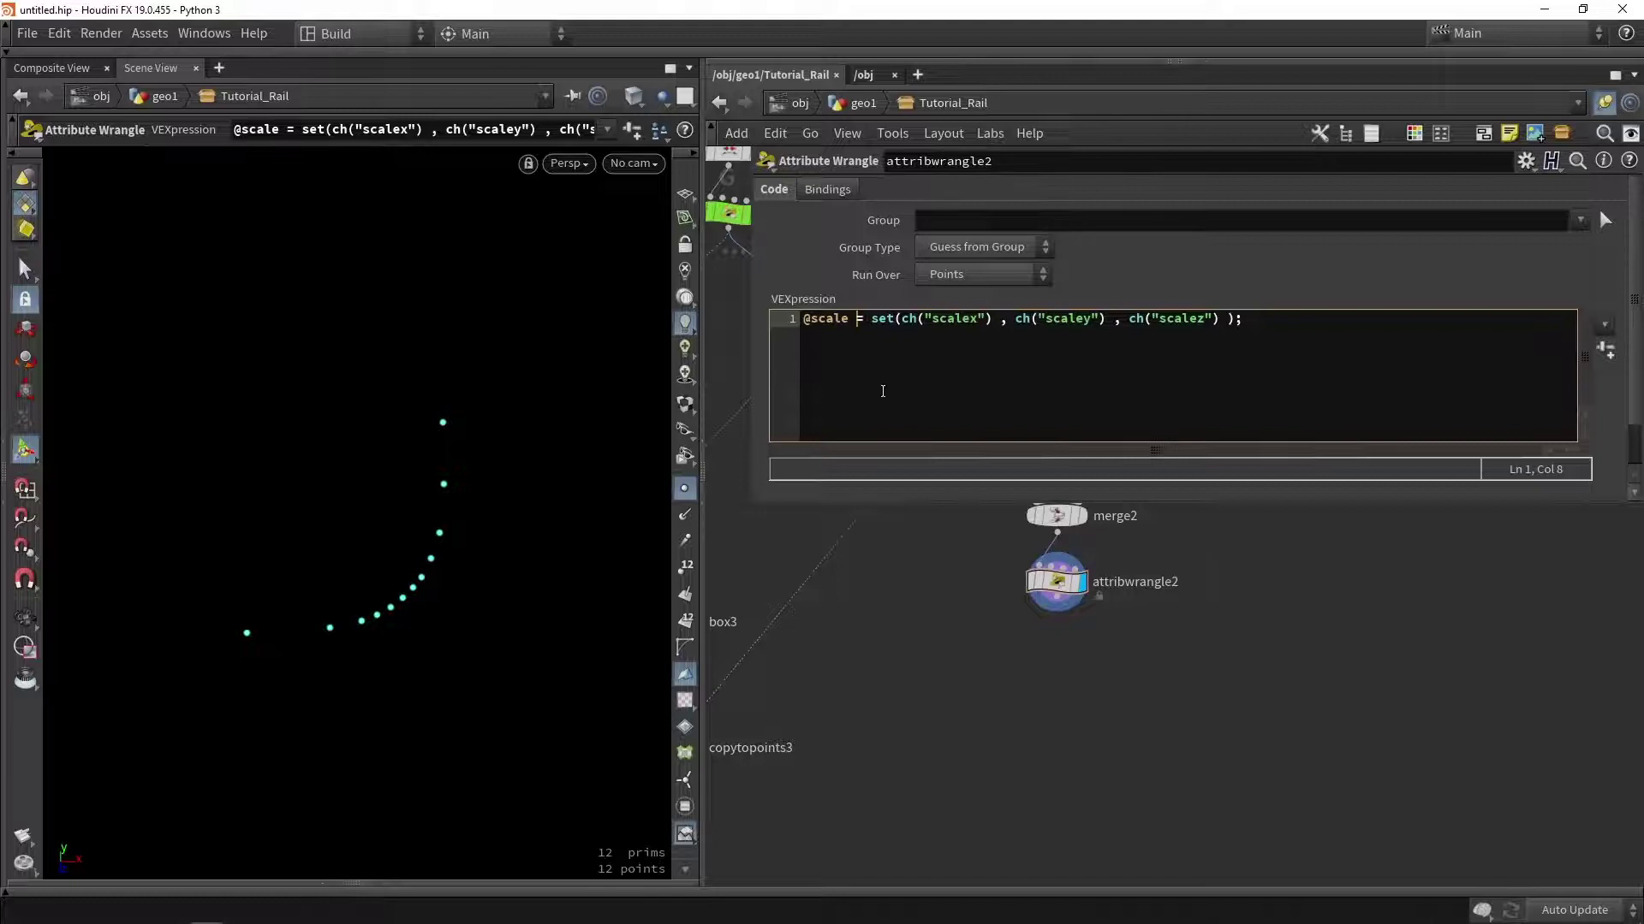
type("*")
left_click(993, 566)
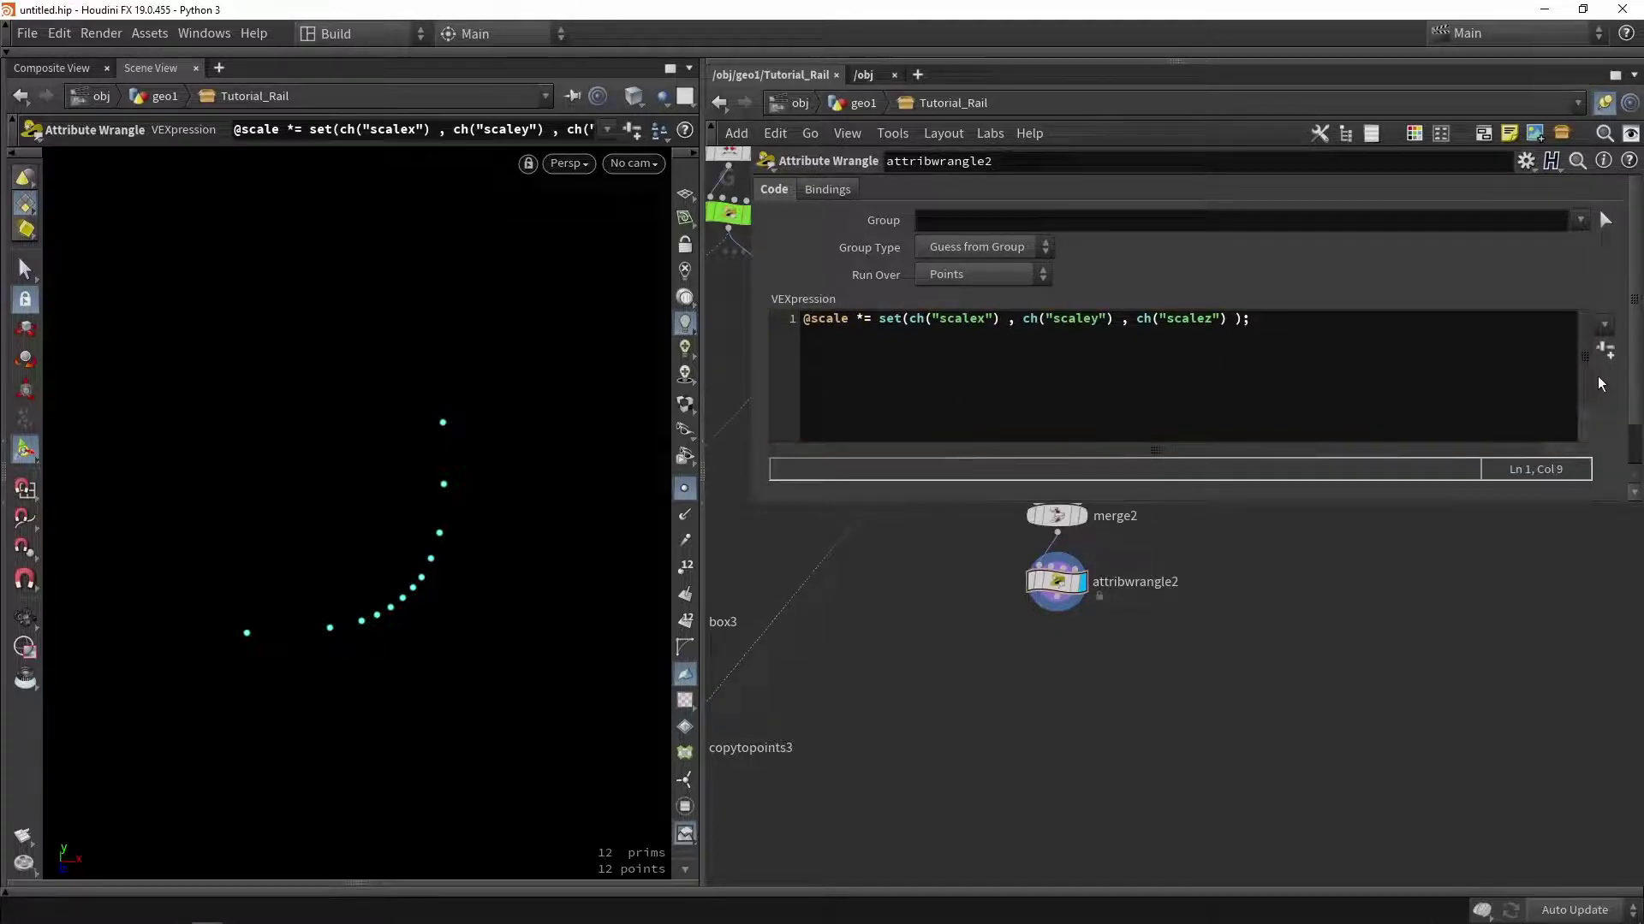
scroll(1597, 377, "down", 1)
left_click(1606, 297)
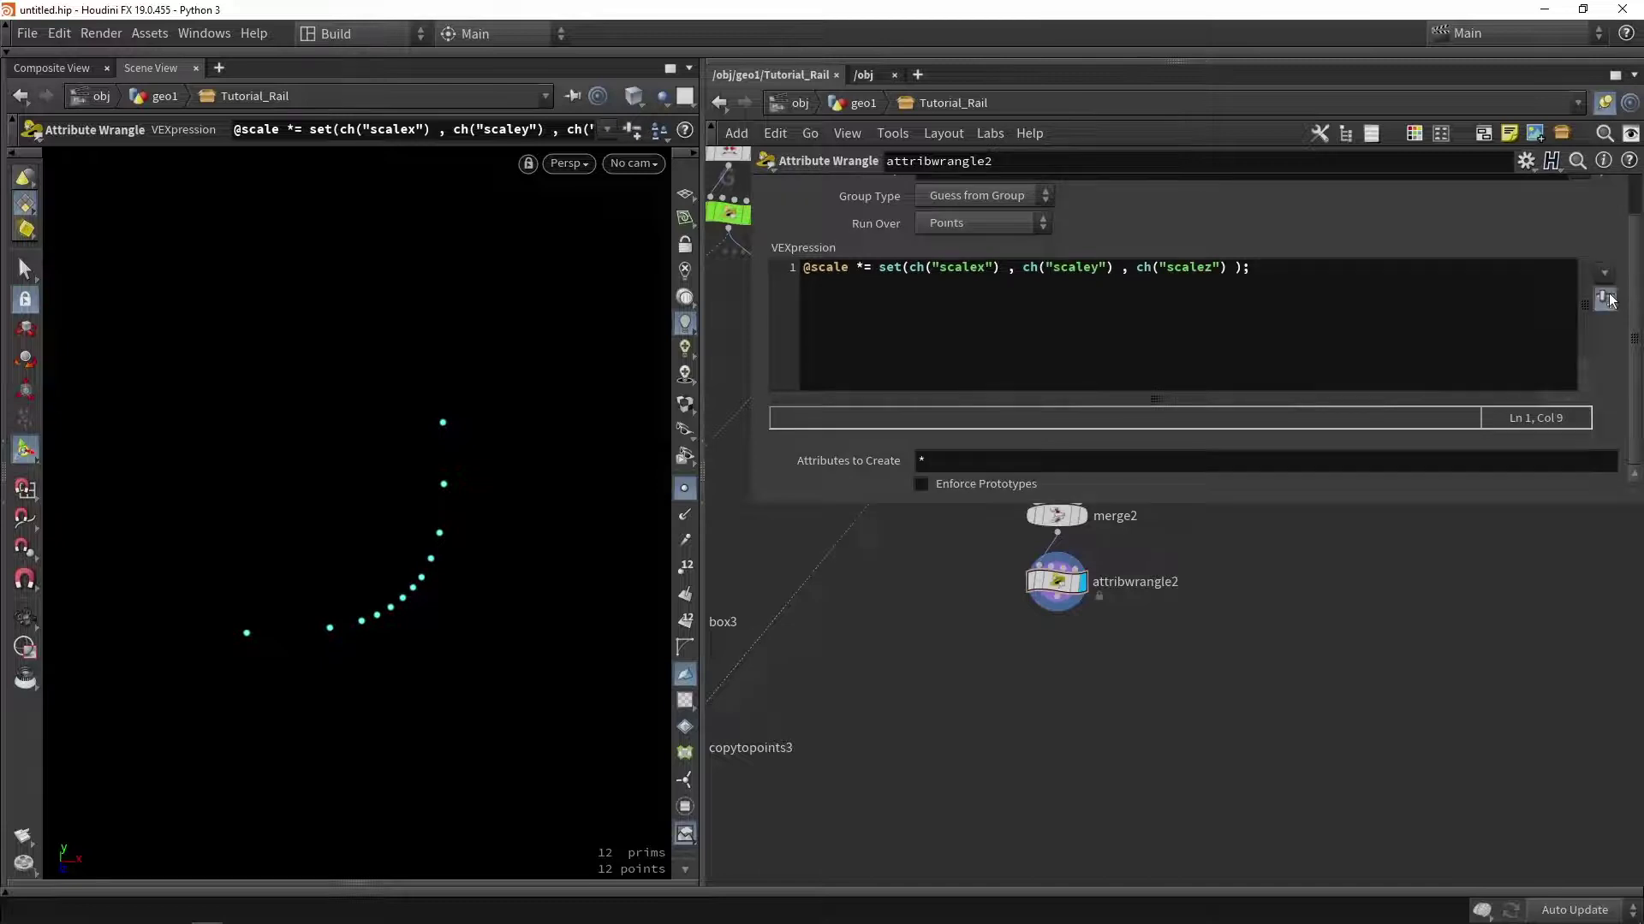
scroll(1608, 317, "down", 1)
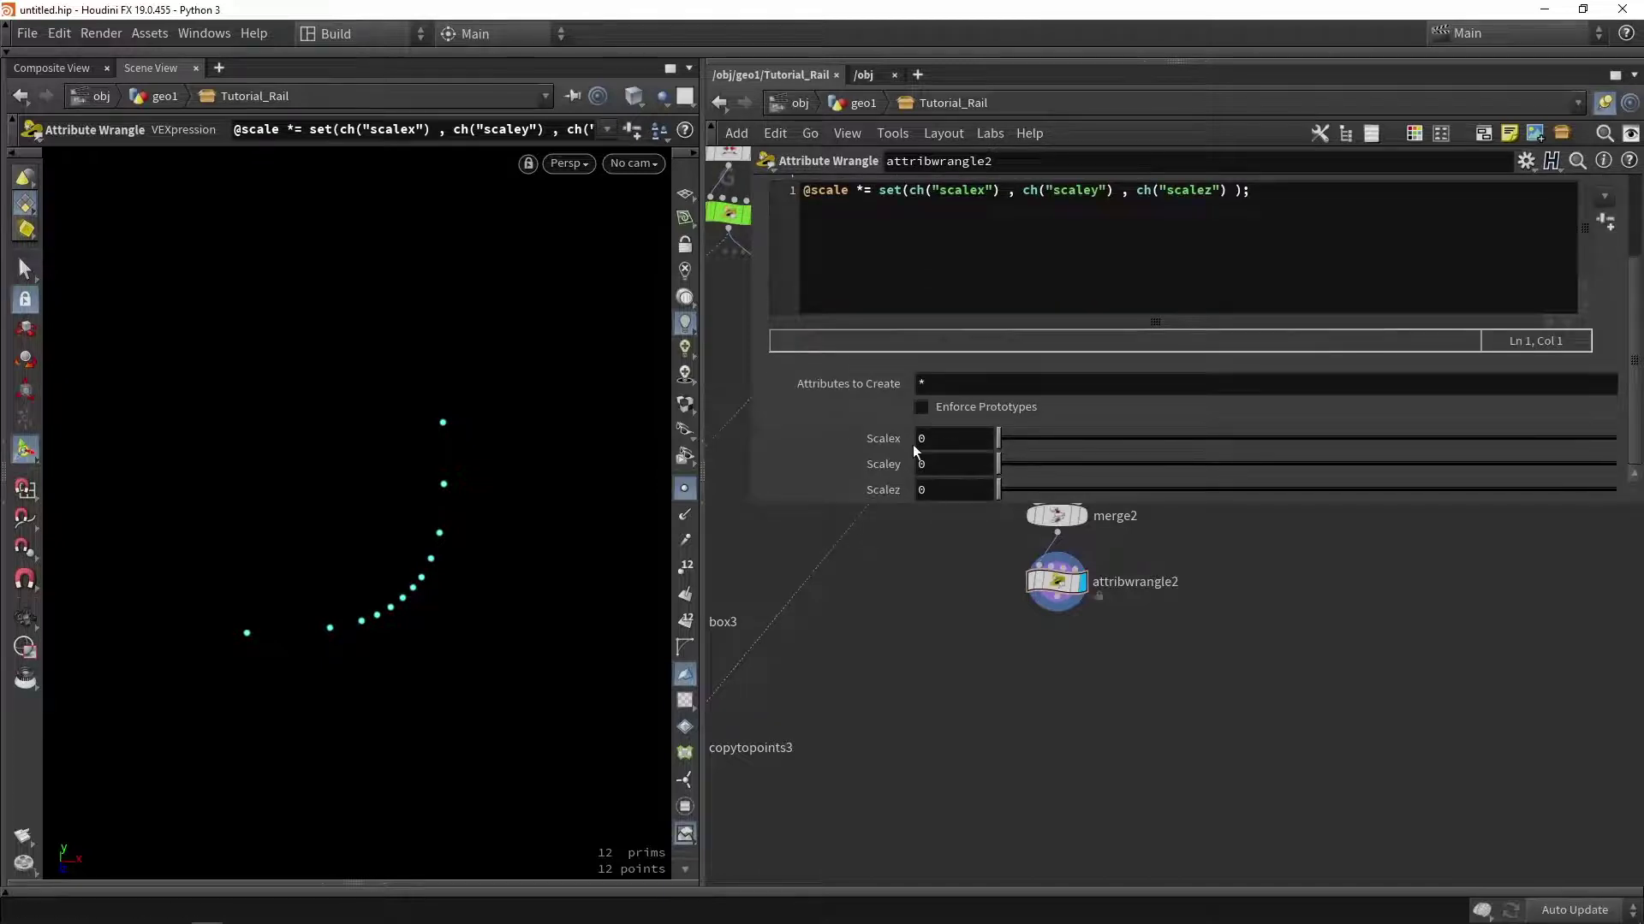
Step: Try Scaley 0.761 and Scalez 0.563 and open the Geometry Spreadsheet to view scale
left_click_drag(946, 190, 986, 190)
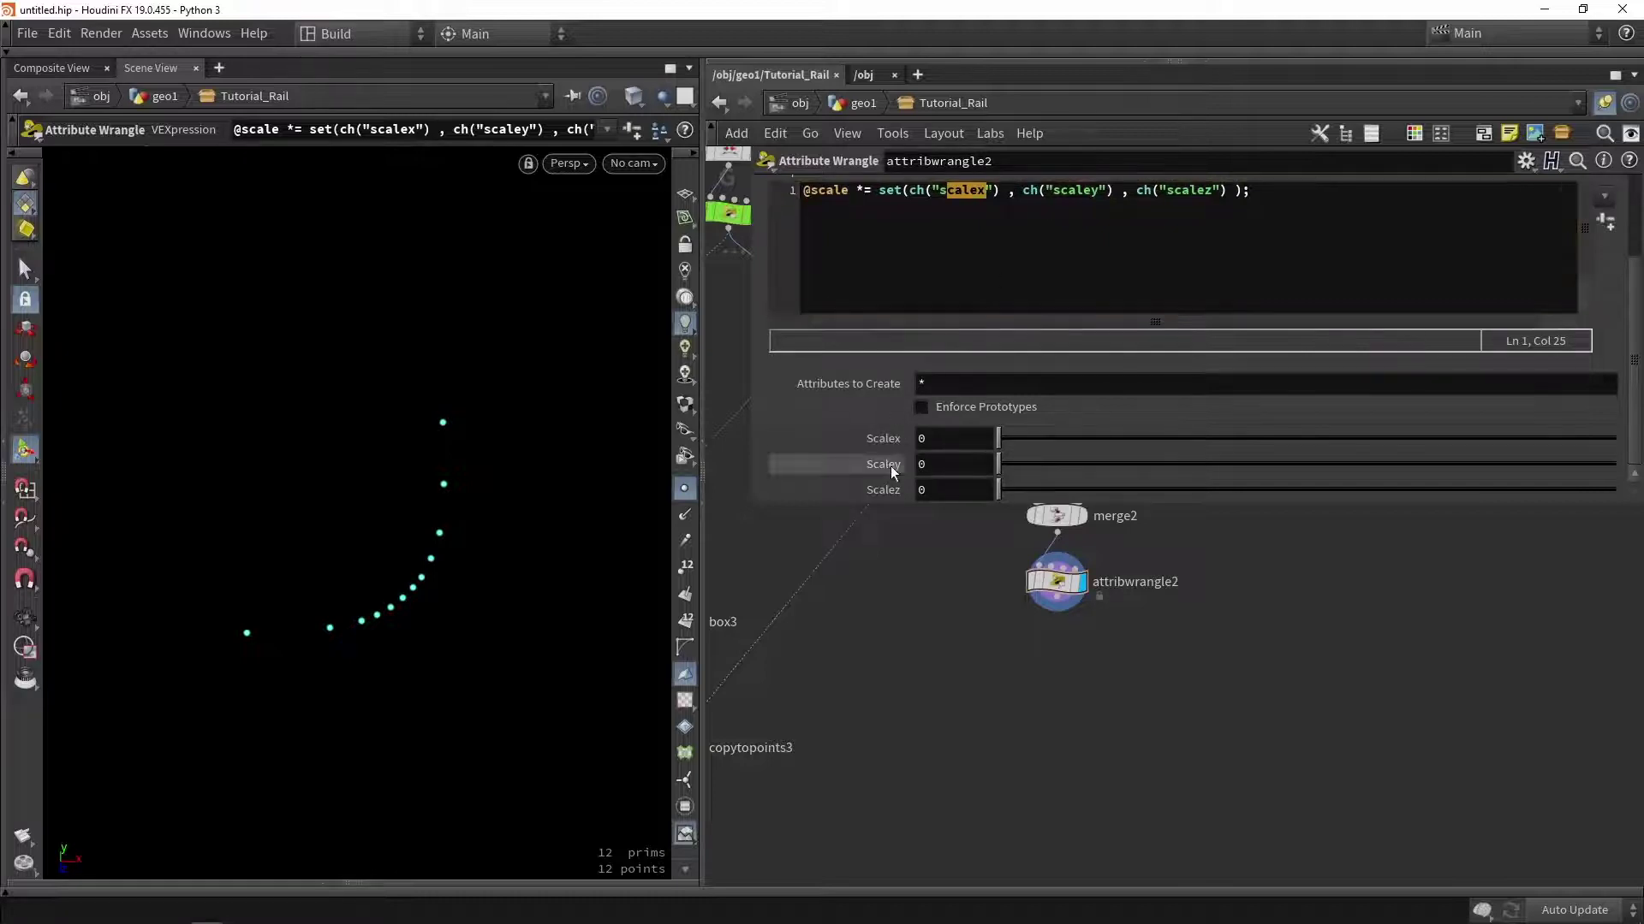
left_click_drag(890, 465, 1190, 184)
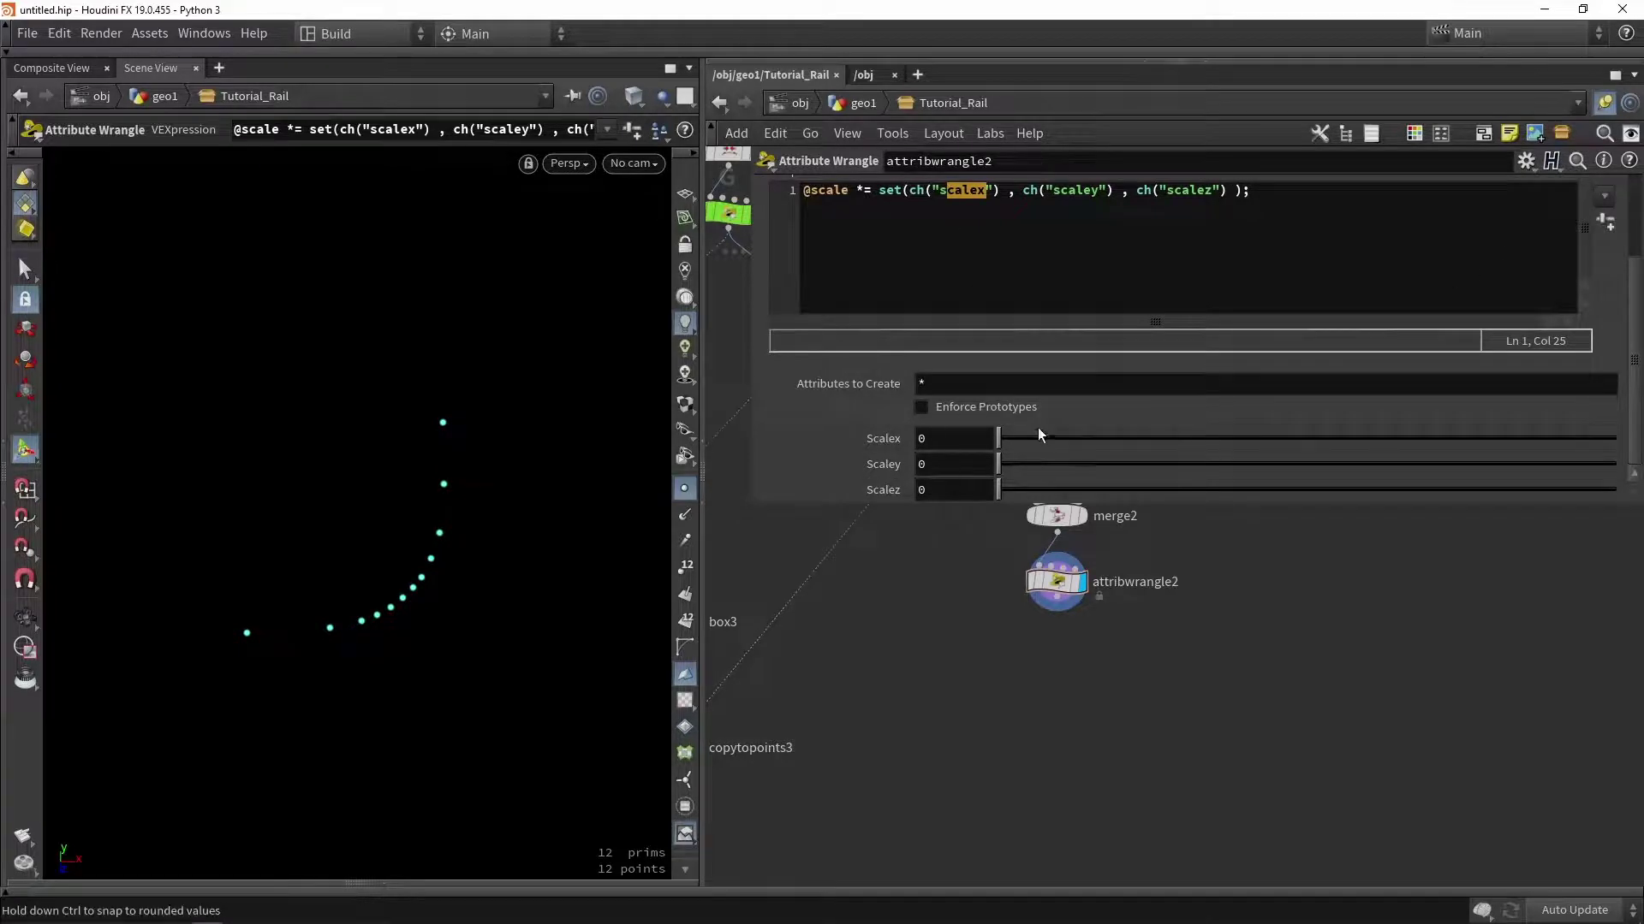
left_click_drag(1038, 438, 1491, 438)
left_click(1468, 464)
left_click(1345, 490)
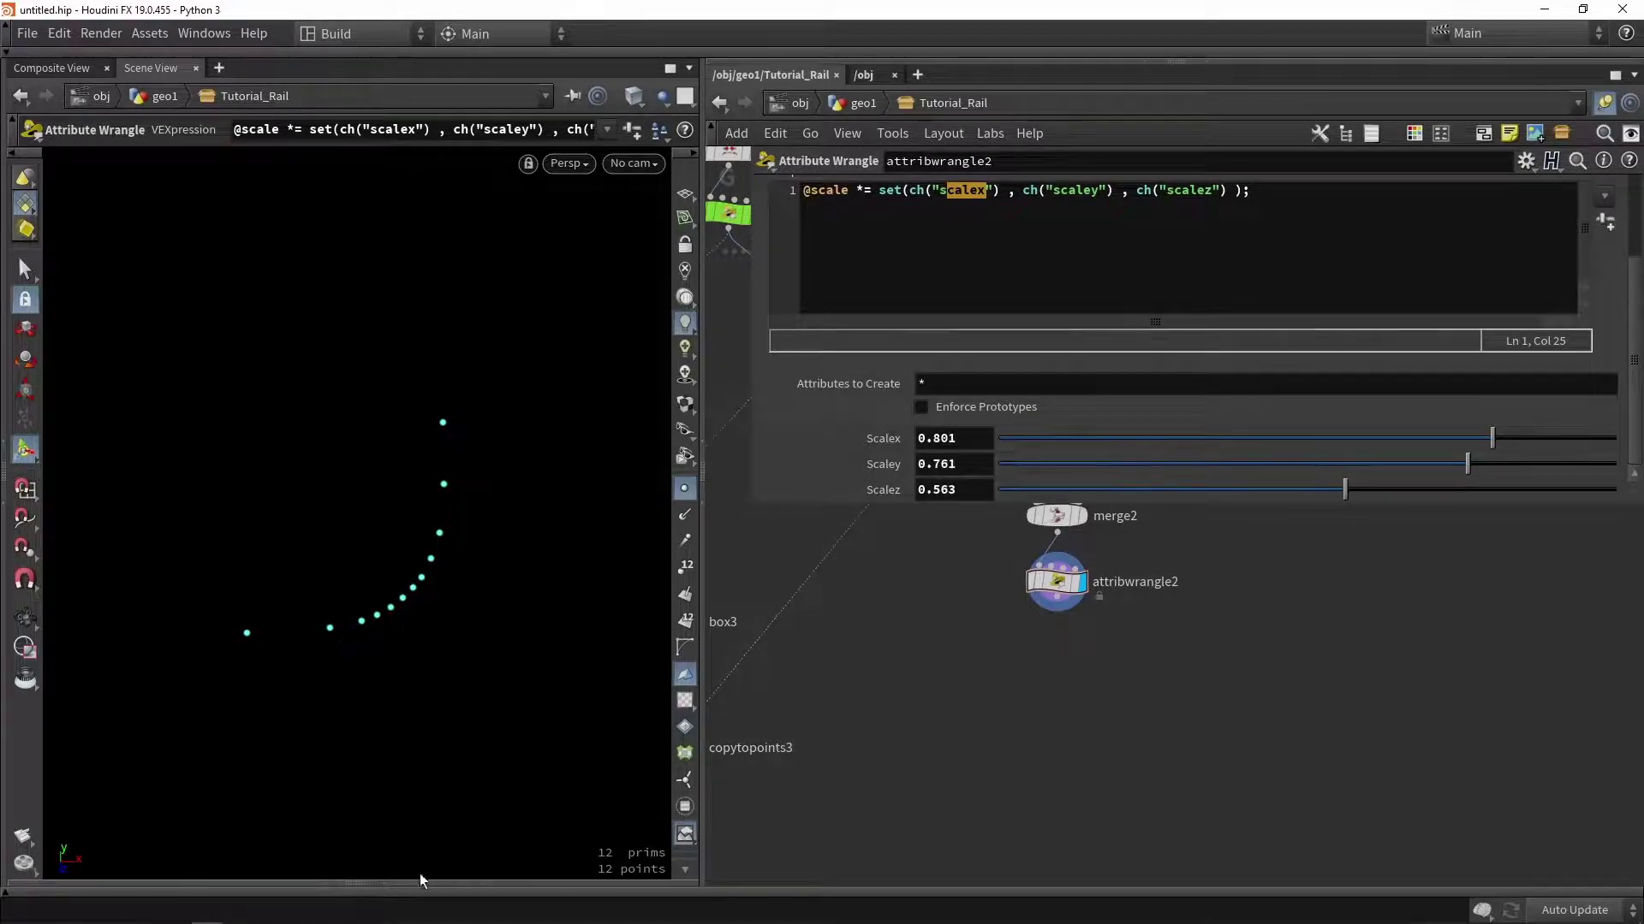
left_click(359, 883)
left_click_drag(320, 665, 324, 524)
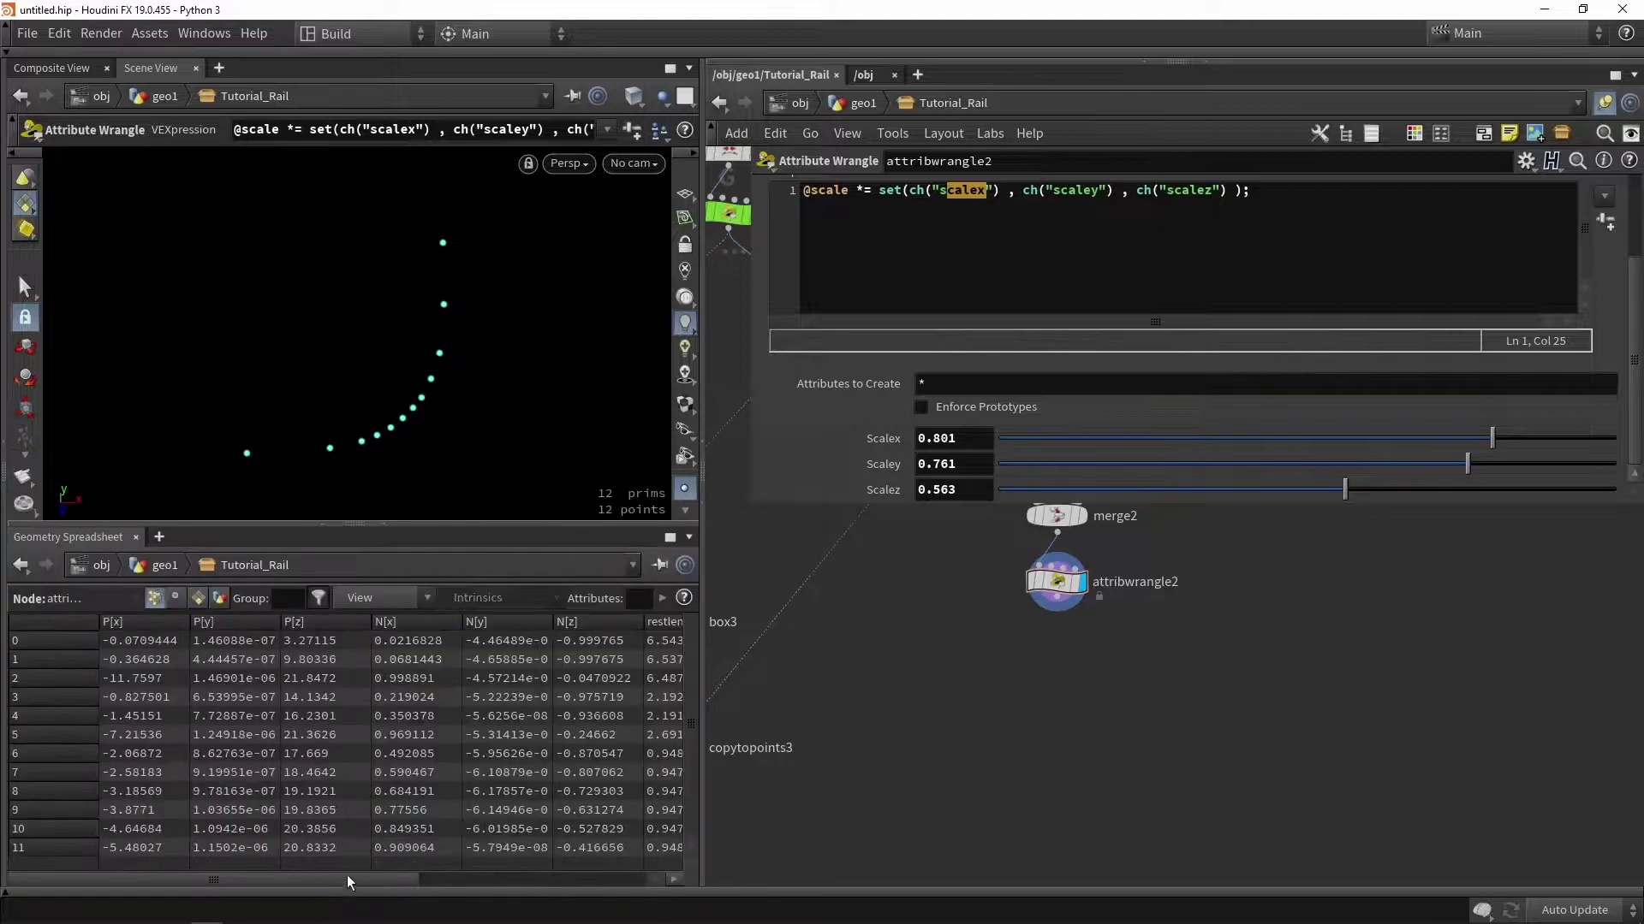
left_click_drag(346, 875, 615, 866)
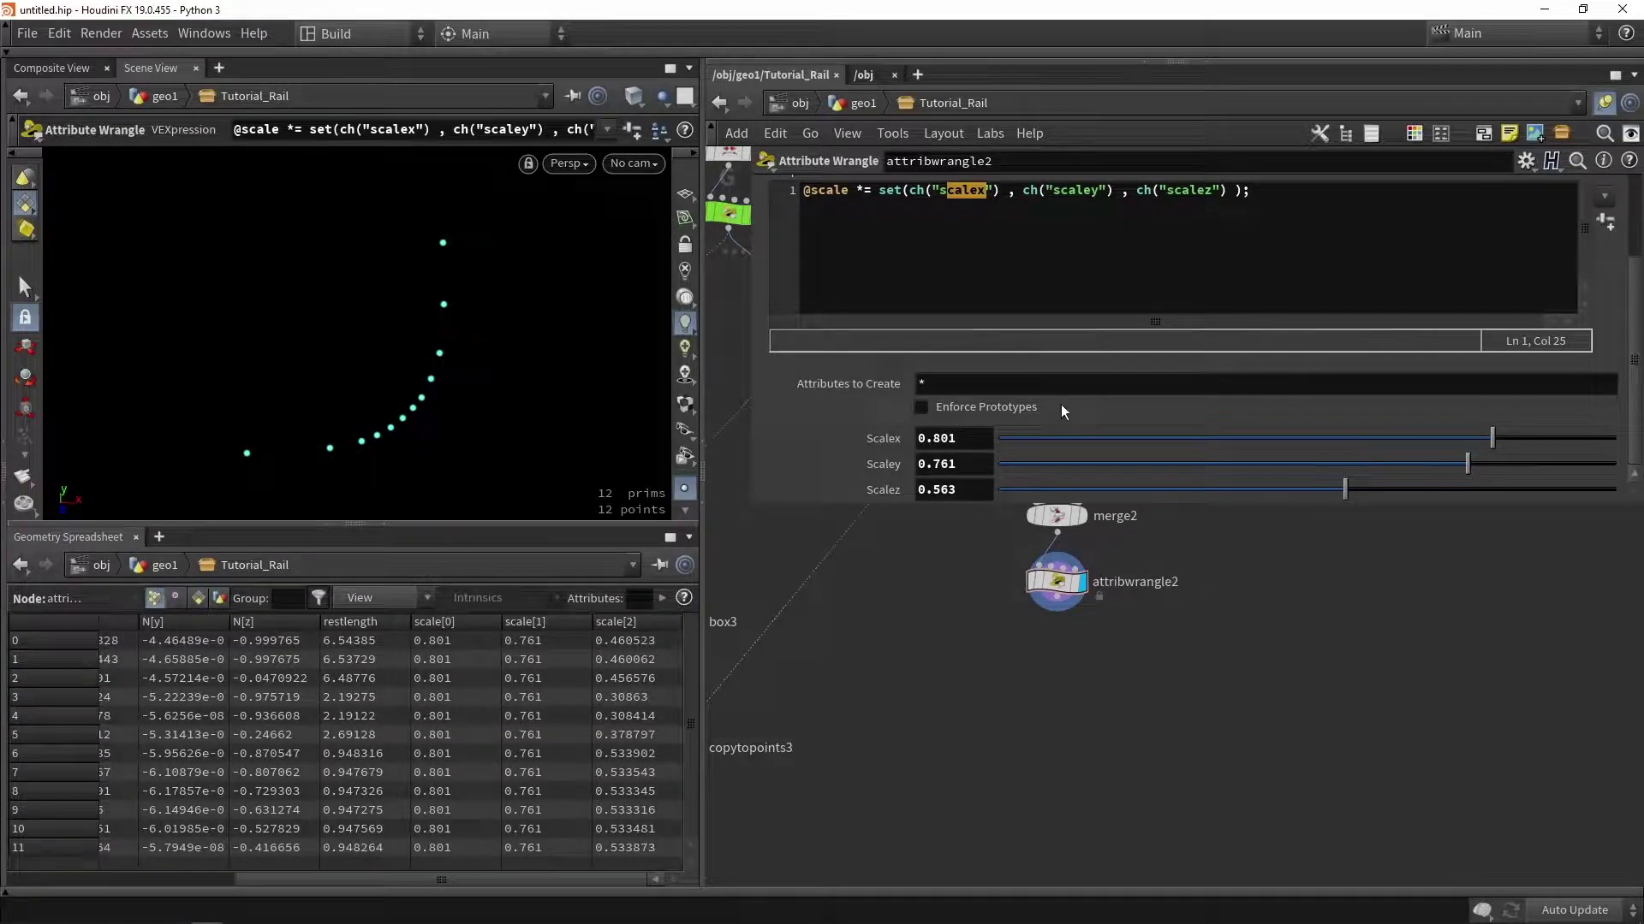
Step: Settle the sliders at Scalex 0.338, Scaley 0.474 and Scalez 0.497 while watching scale values
left_click_drag(1051, 438, 1191, 440)
left_click_drag(1467, 463, 1322, 467)
left_click_drag(1194, 440, 1304, 492)
mouse_move(1301, 467)
left_mouse_down()
mouse_move(1229, 479)
mouse_move(1290, 467)
left_mouse_up()
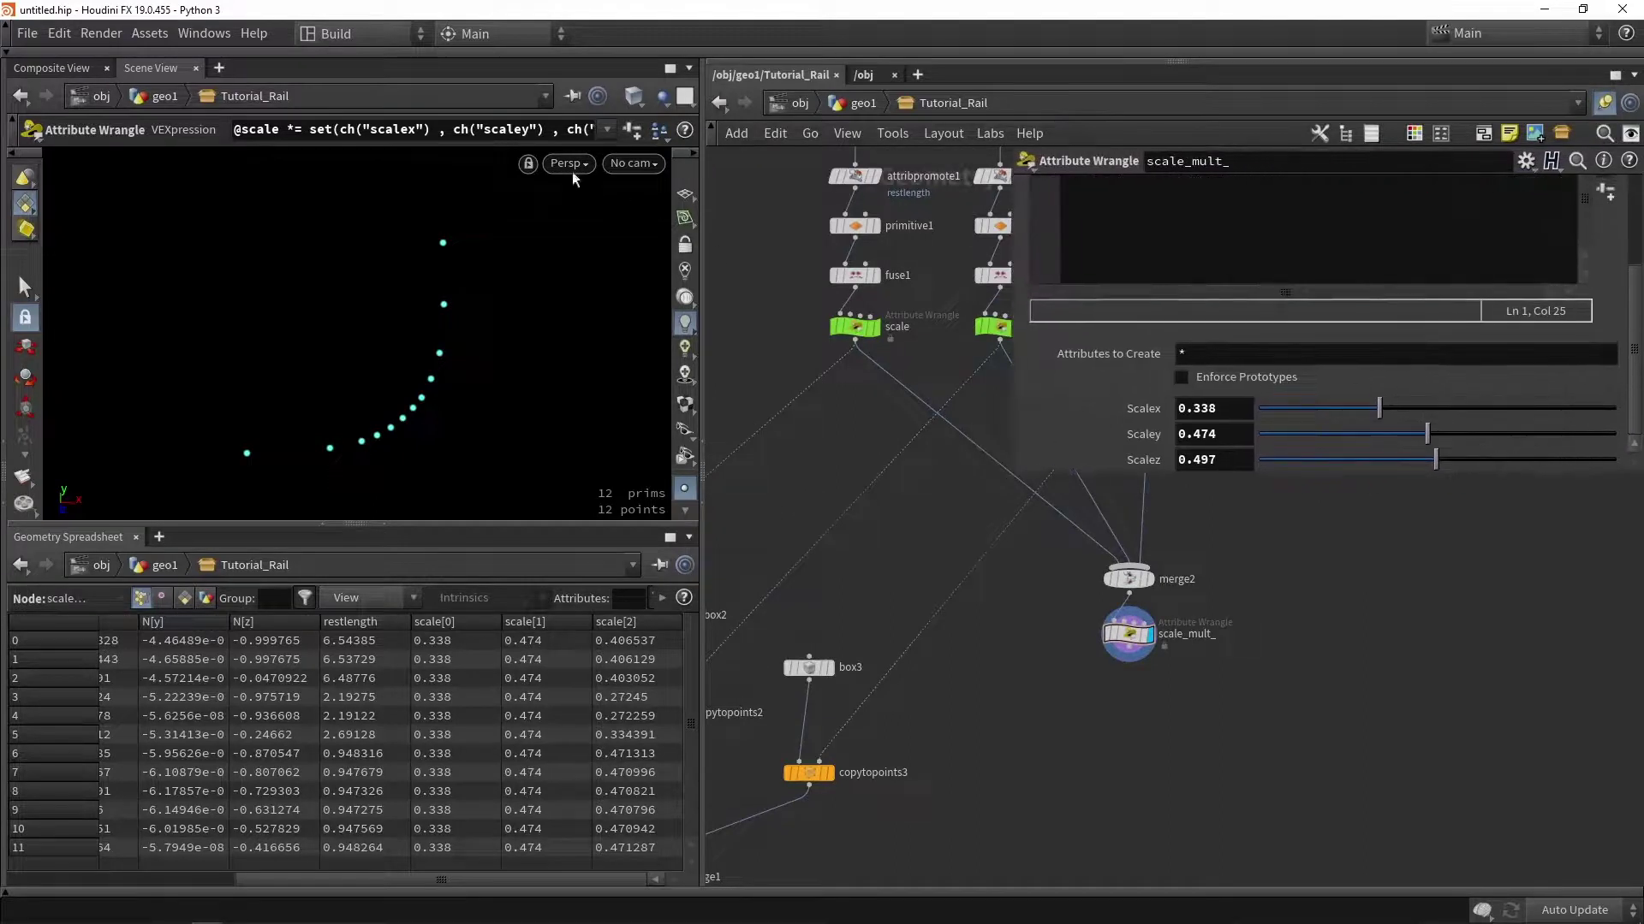
Step: Promote Scalex, Scaley and Scalez into the Tutorial_Rail asset's parameters
left_click(149, 33)
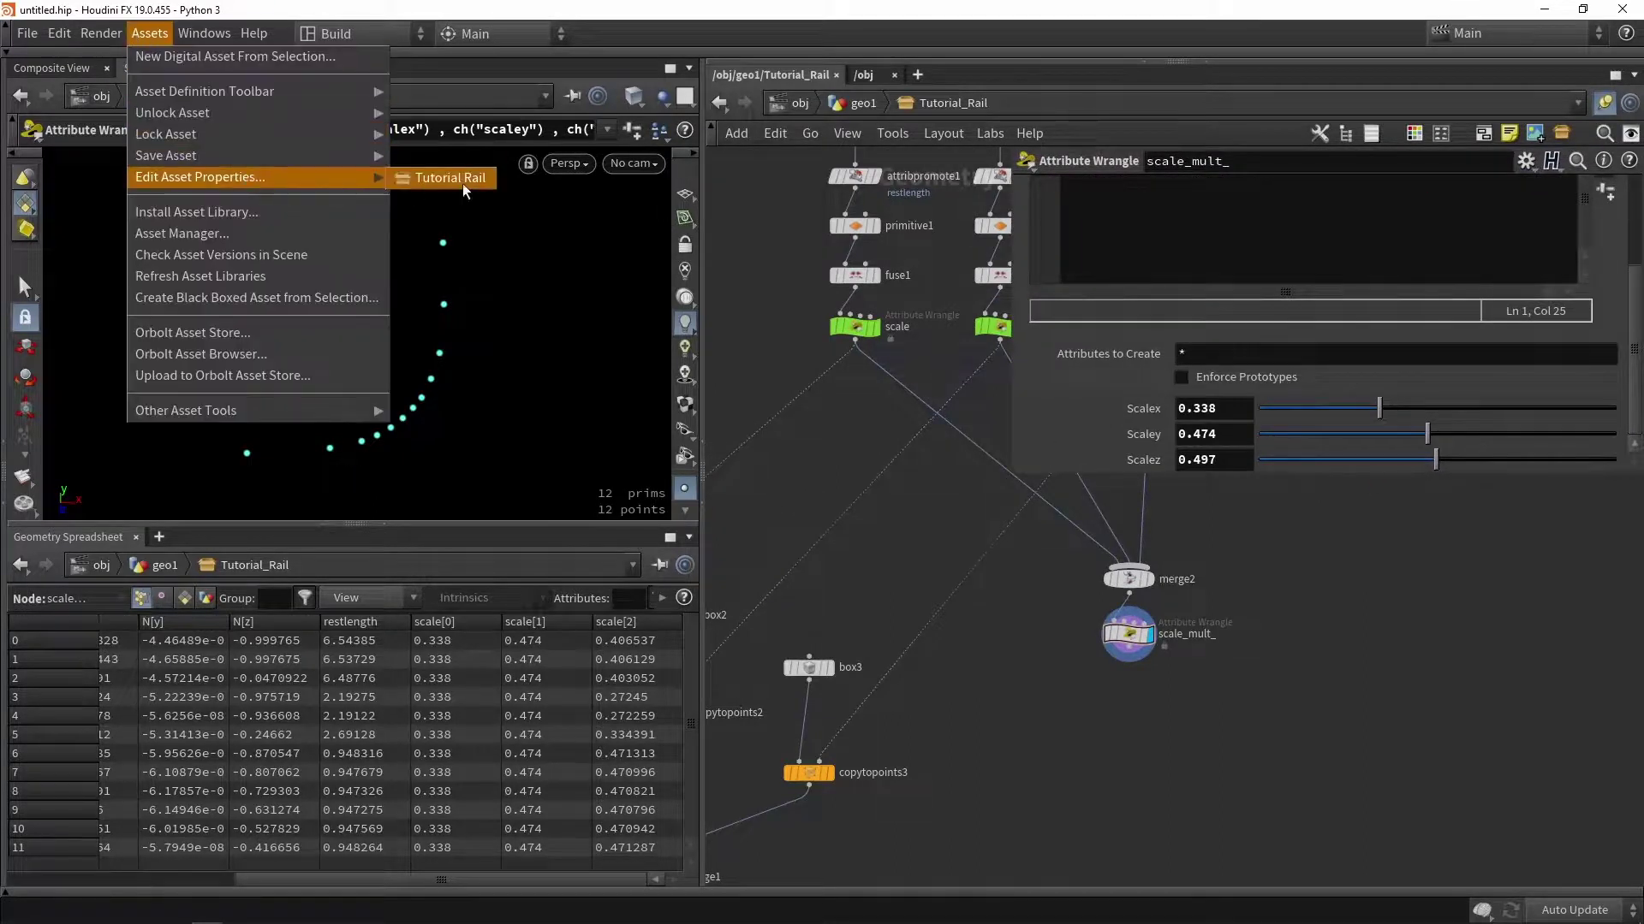
left_click(475, 182)
left_click_drag(352, 60, 667, 55)
left_click_drag(1130, 409, 385, 344)
left_click_drag(1138, 434, 385, 364)
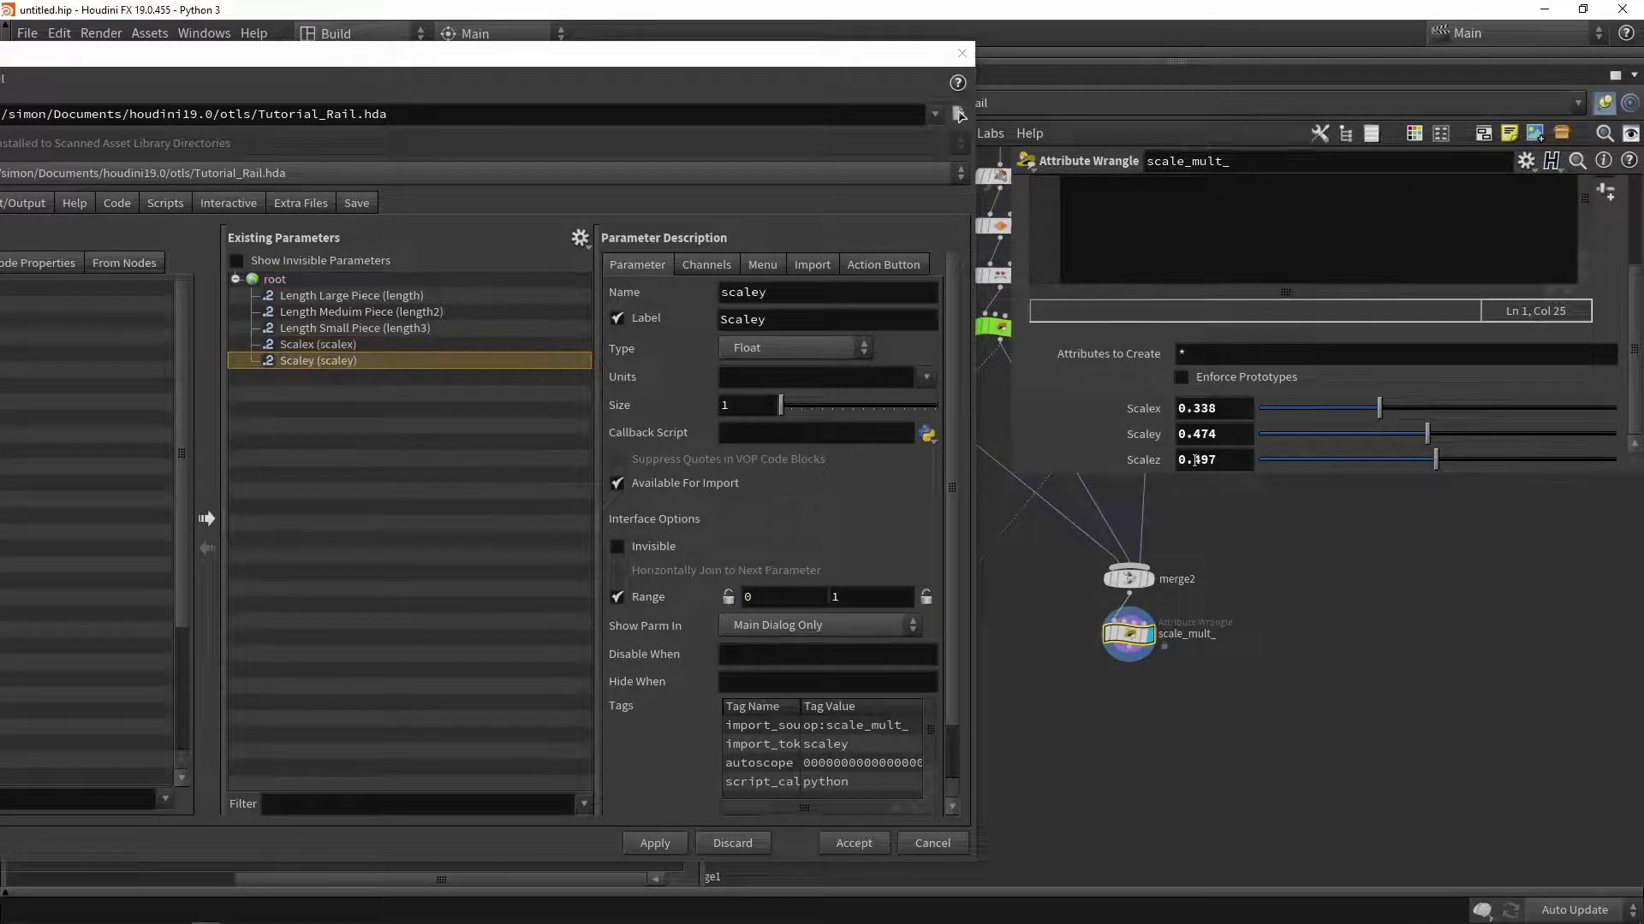
left_click_drag(1163, 467, 305, 437)
Step: Relabel Scalex as 'Scale x', review the three parameters, and apply and accept the changes
left_click(324, 347)
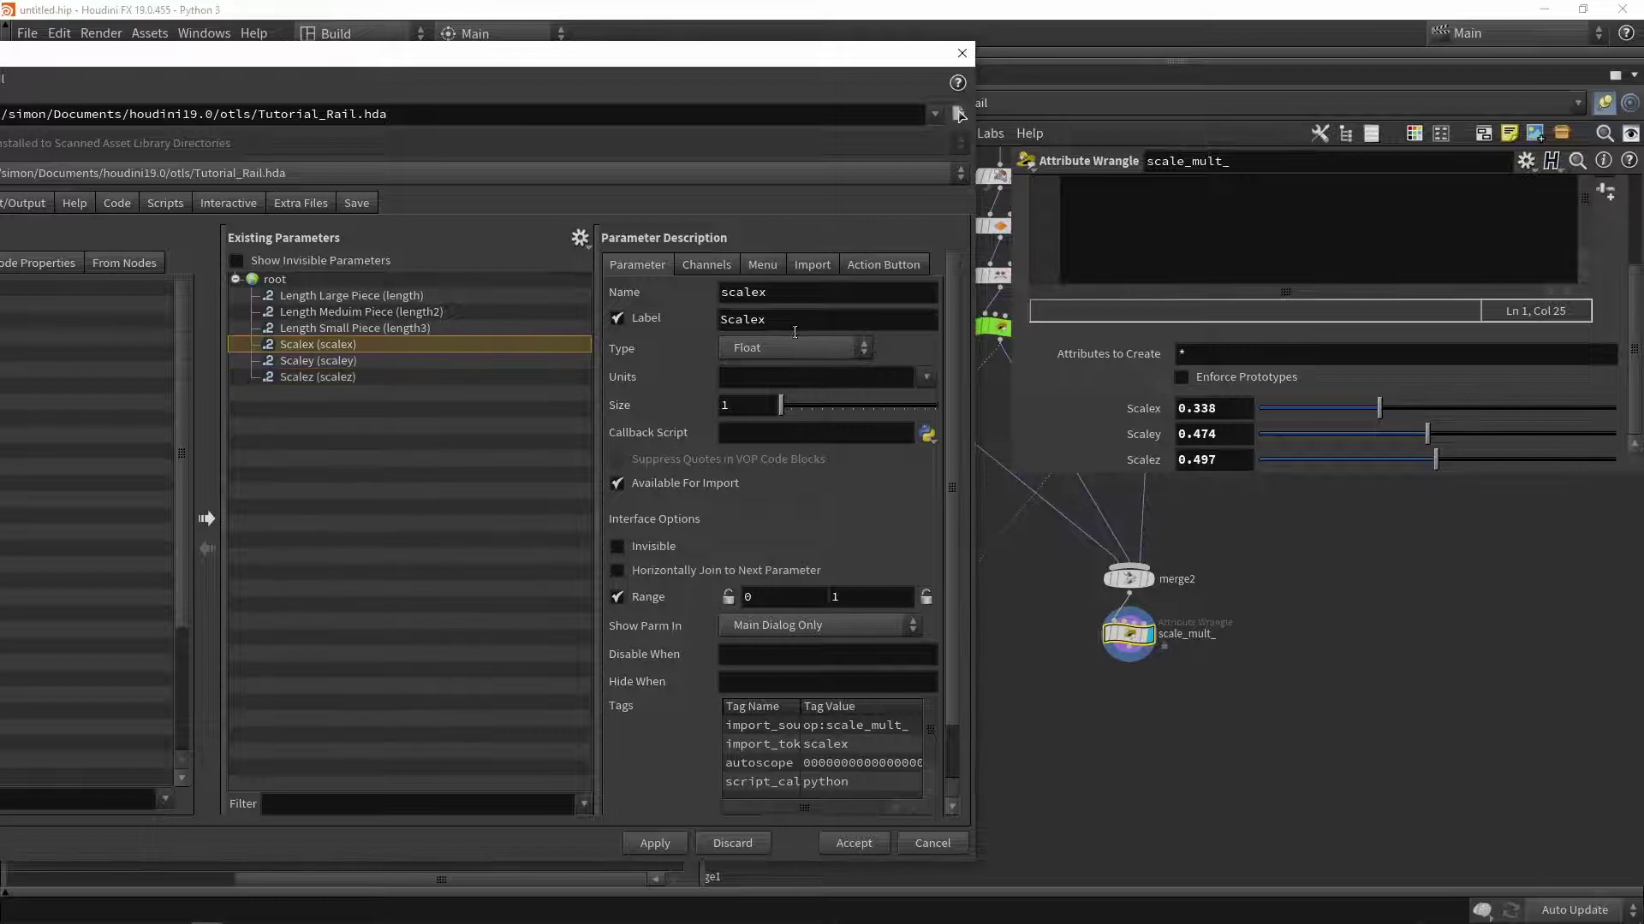
left_click(757, 323)
left_click(345, 362)
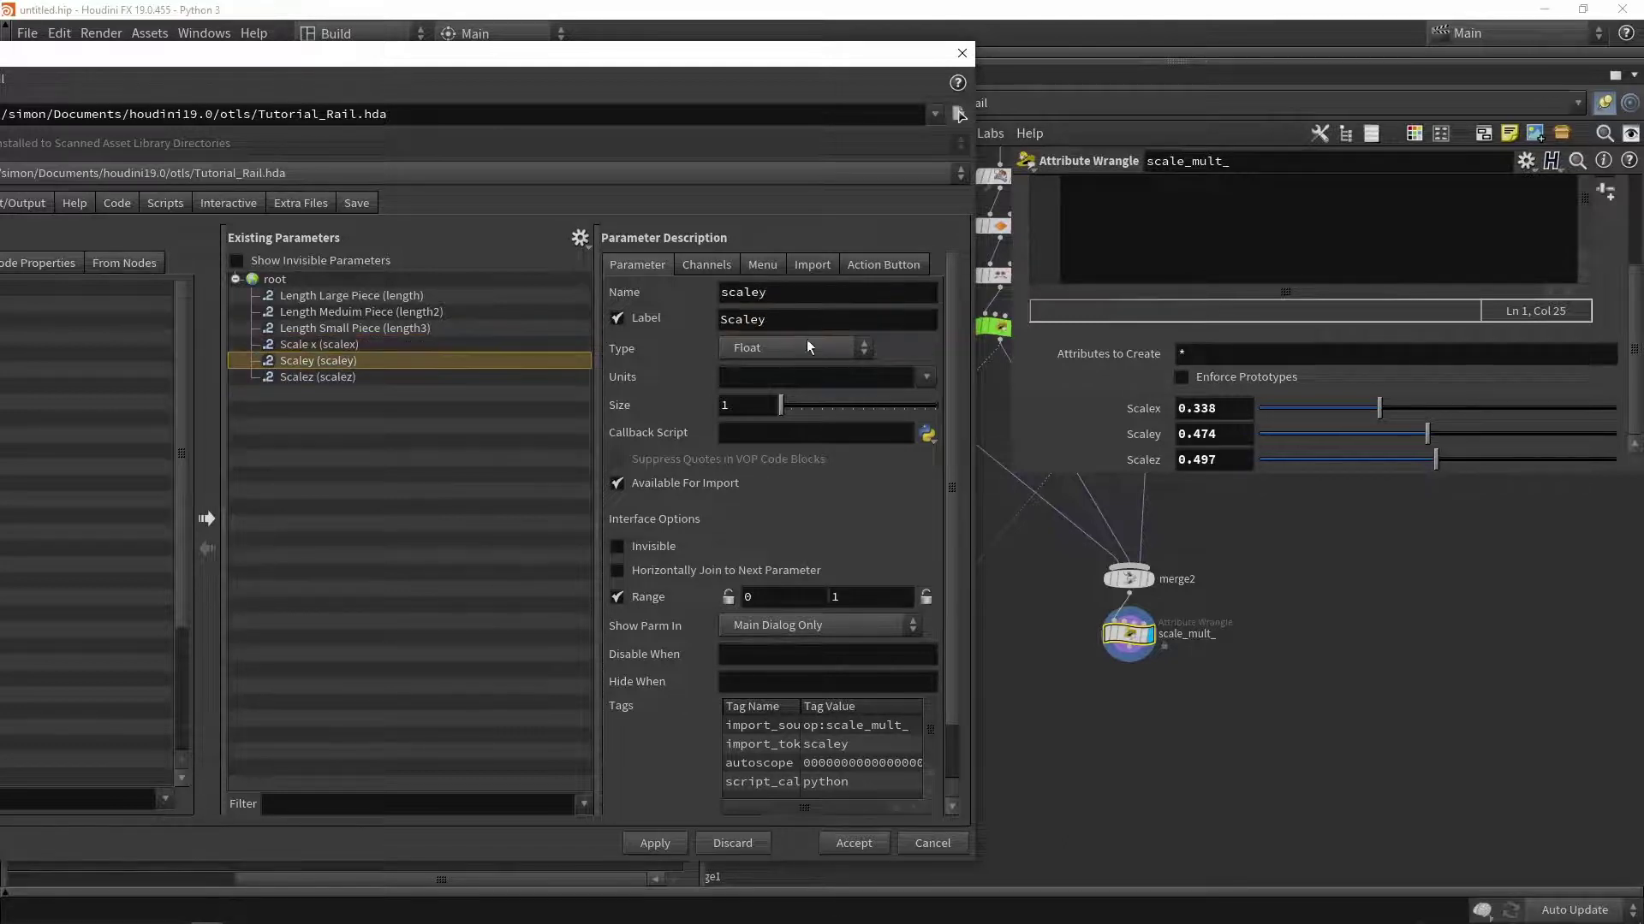
left_click(373, 377)
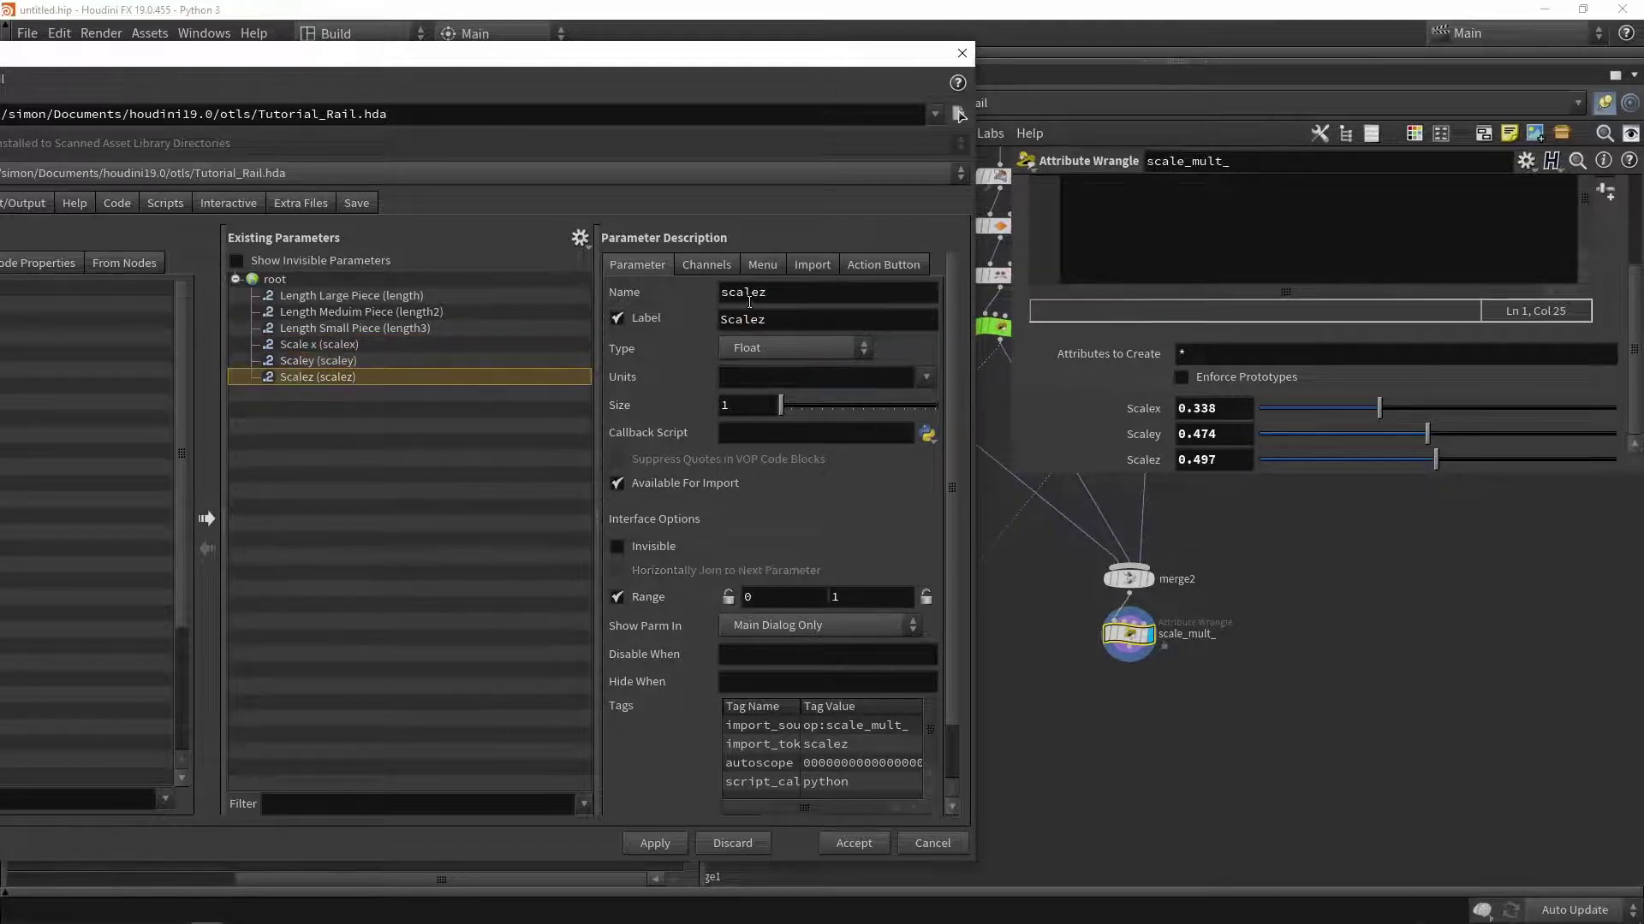
left_click(407, 356)
left_click(404, 344)
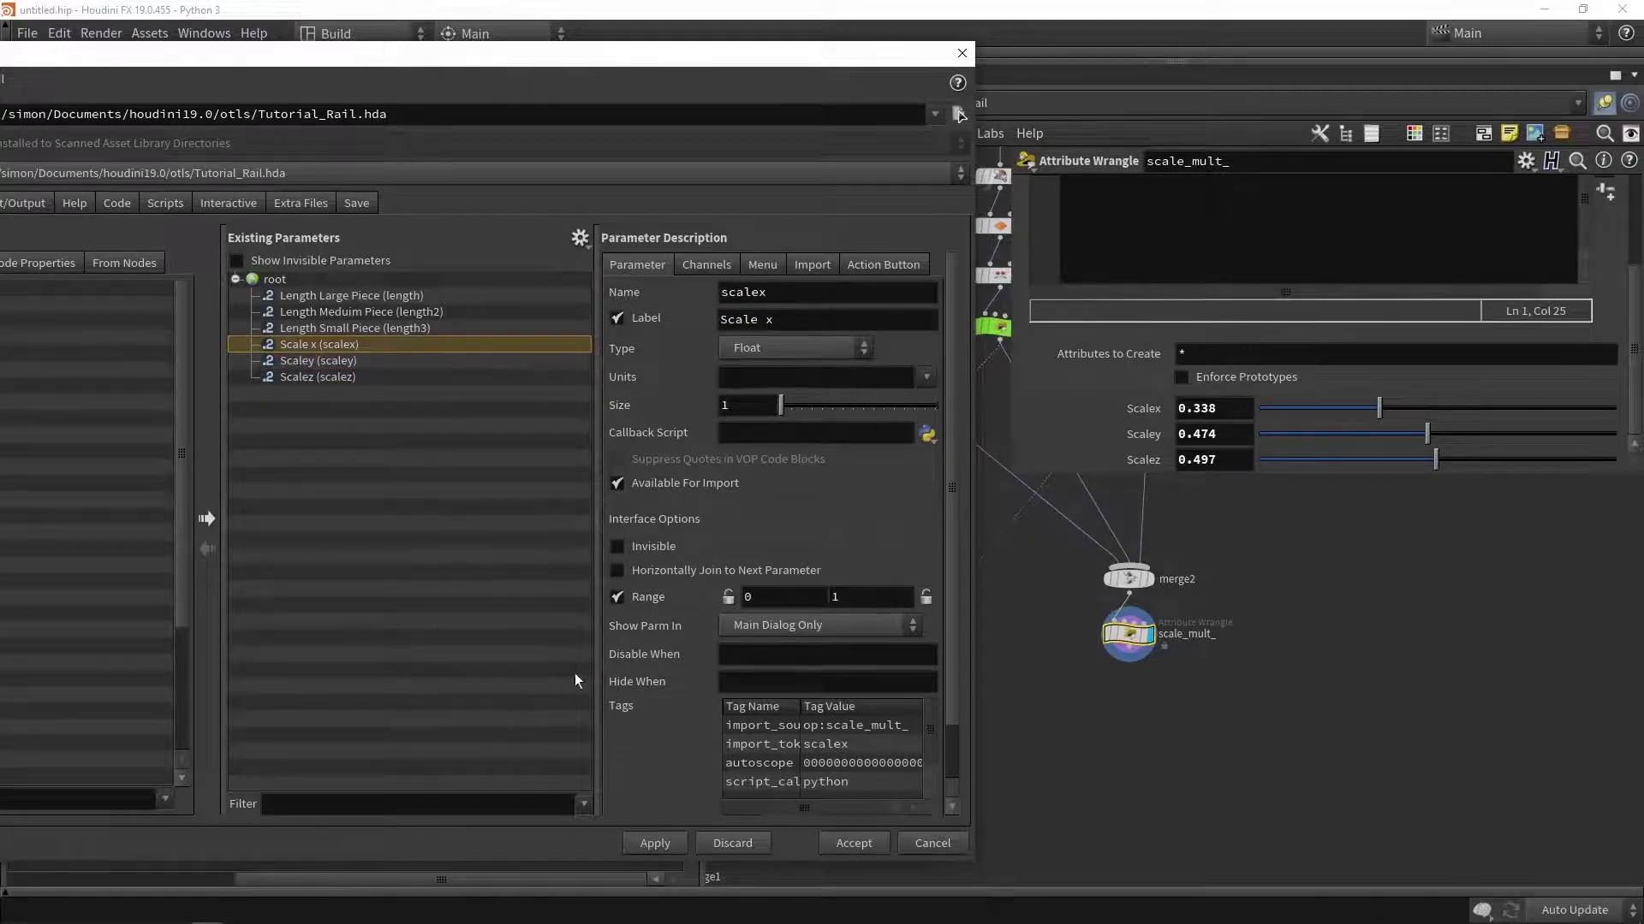
left_click(651, 842)
left_click(853, 842)
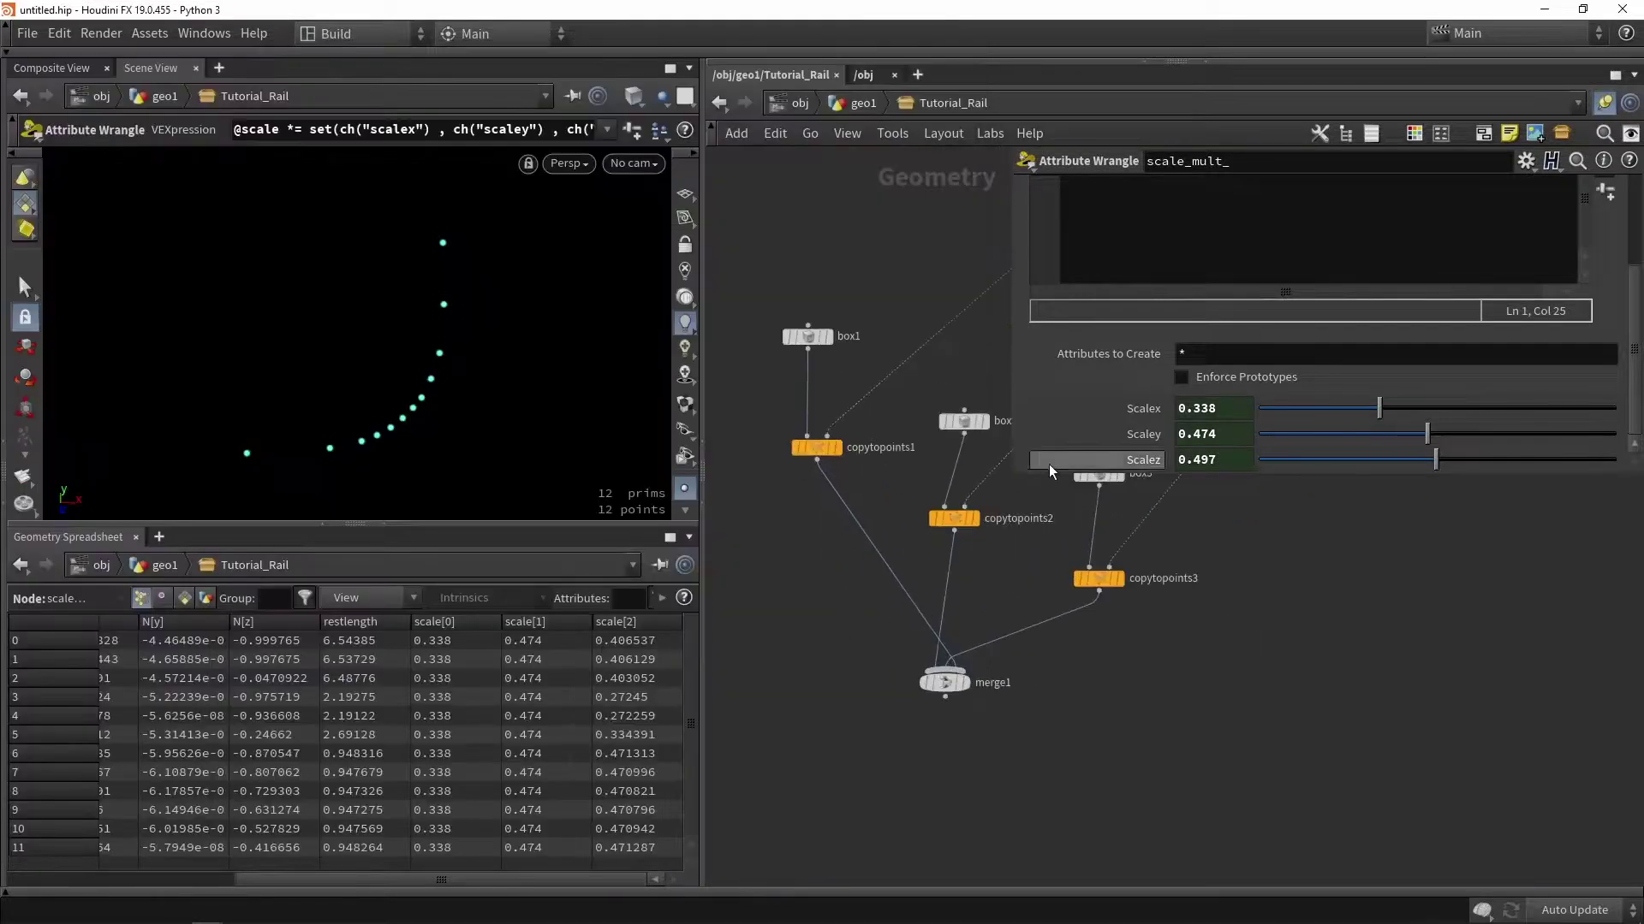
Step: Delete merge1, copytopoints3 and the leftover copy nodes, and line box3 up with box1 and box2
key("h")
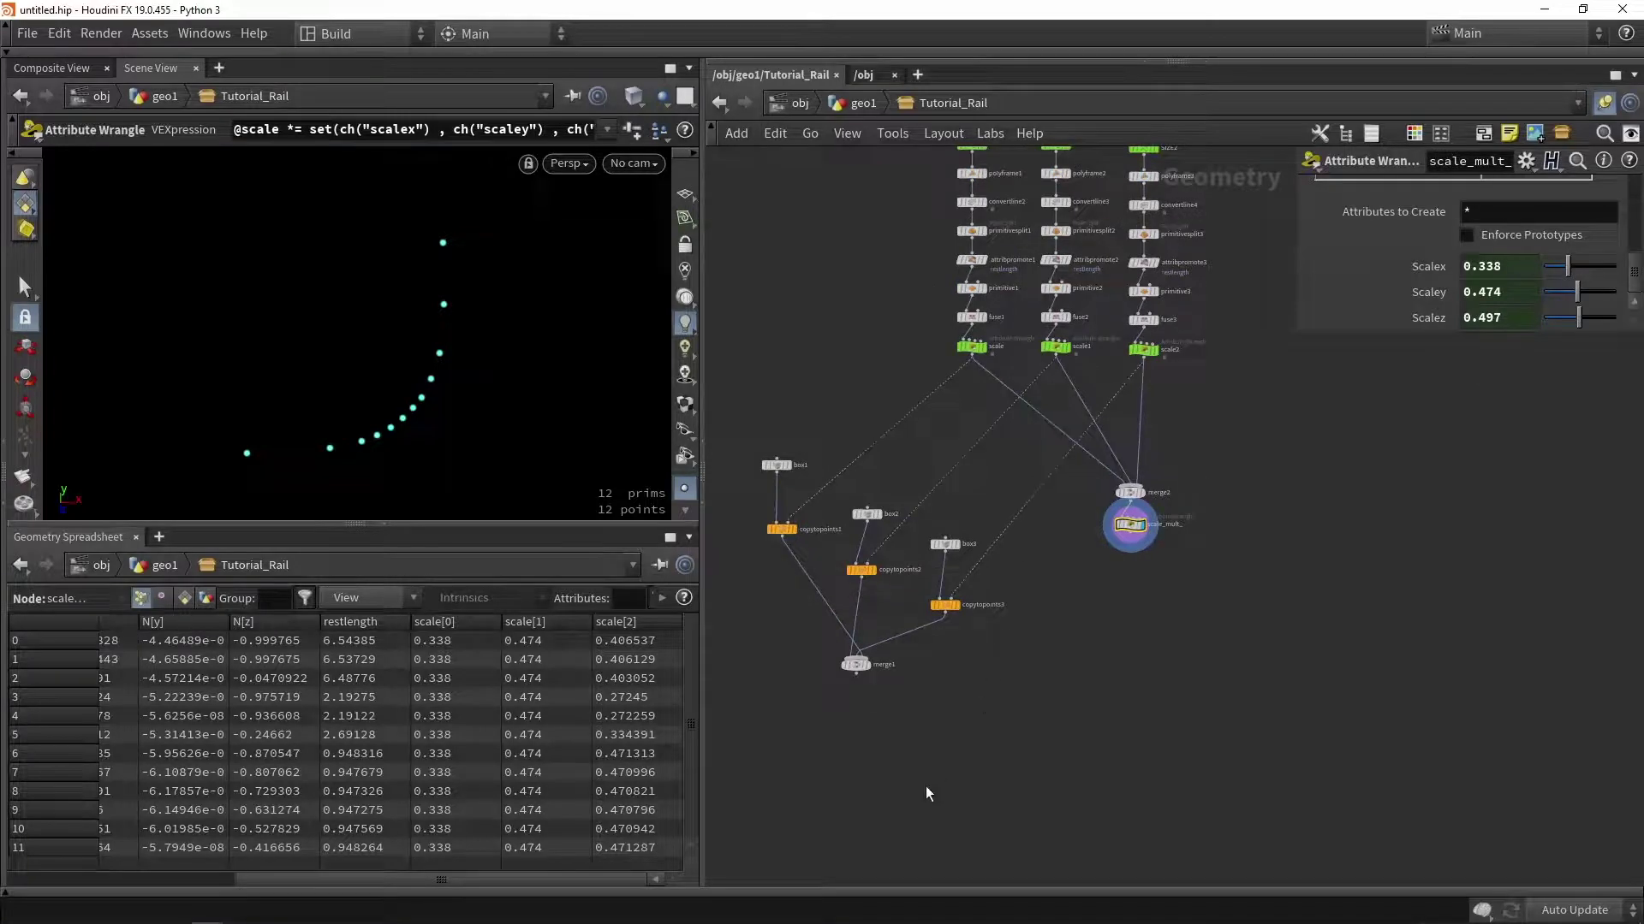
left_click_drag(969, 738, 827, 567)
key("Delete")
key("Delete")
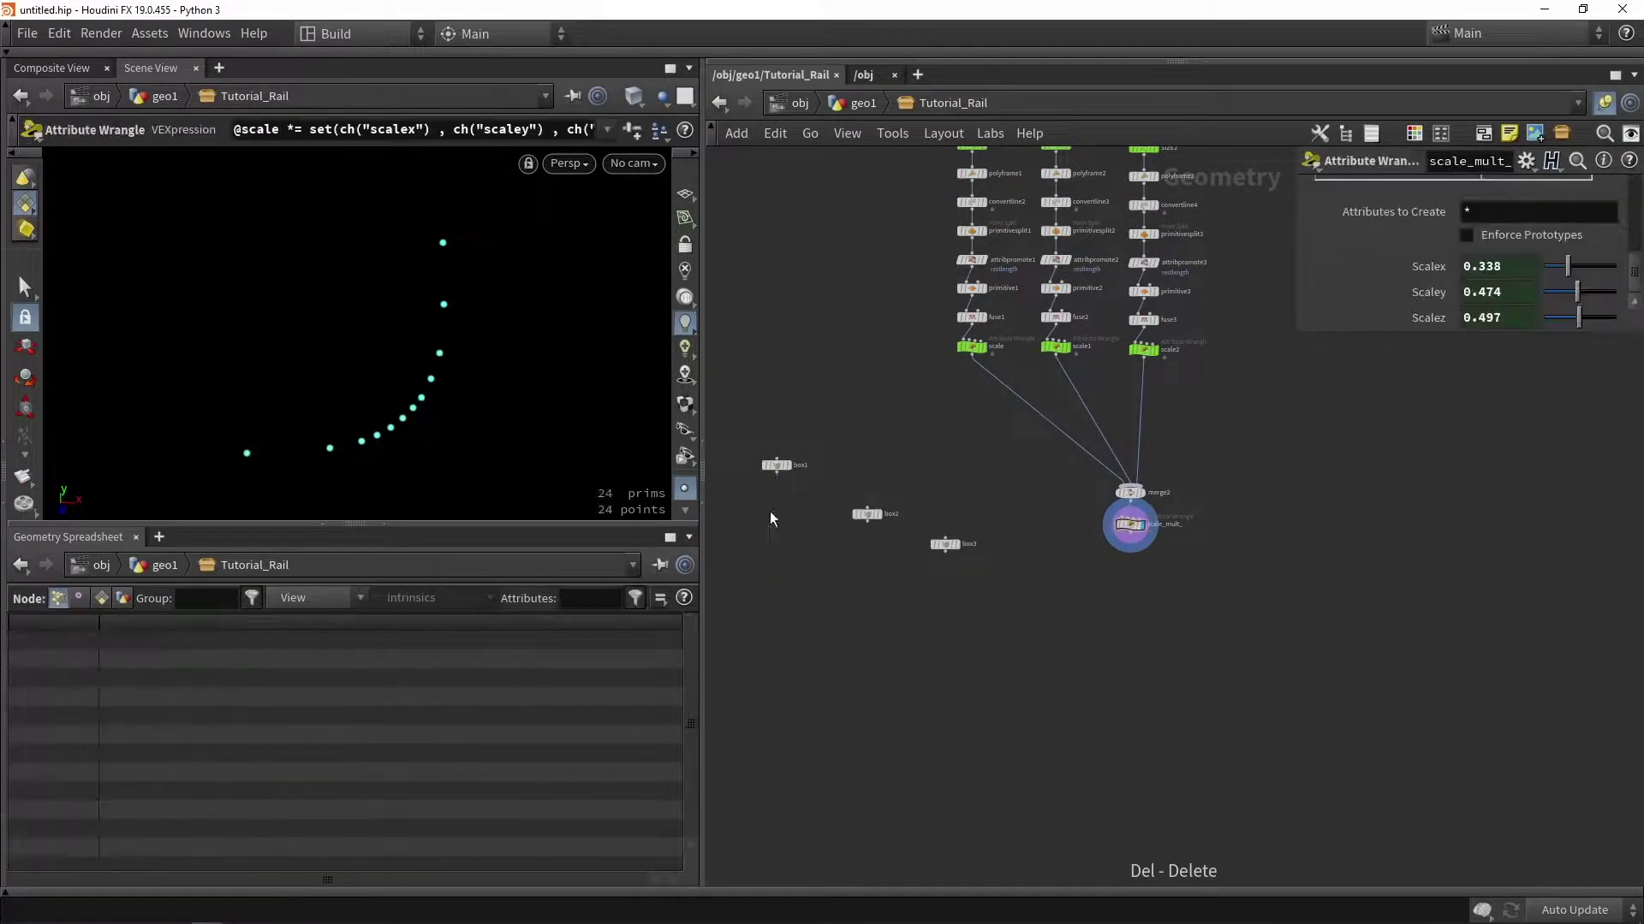
left_click_drag(774, 465, 794, 510)
scroll(962, 551, "up", 3)
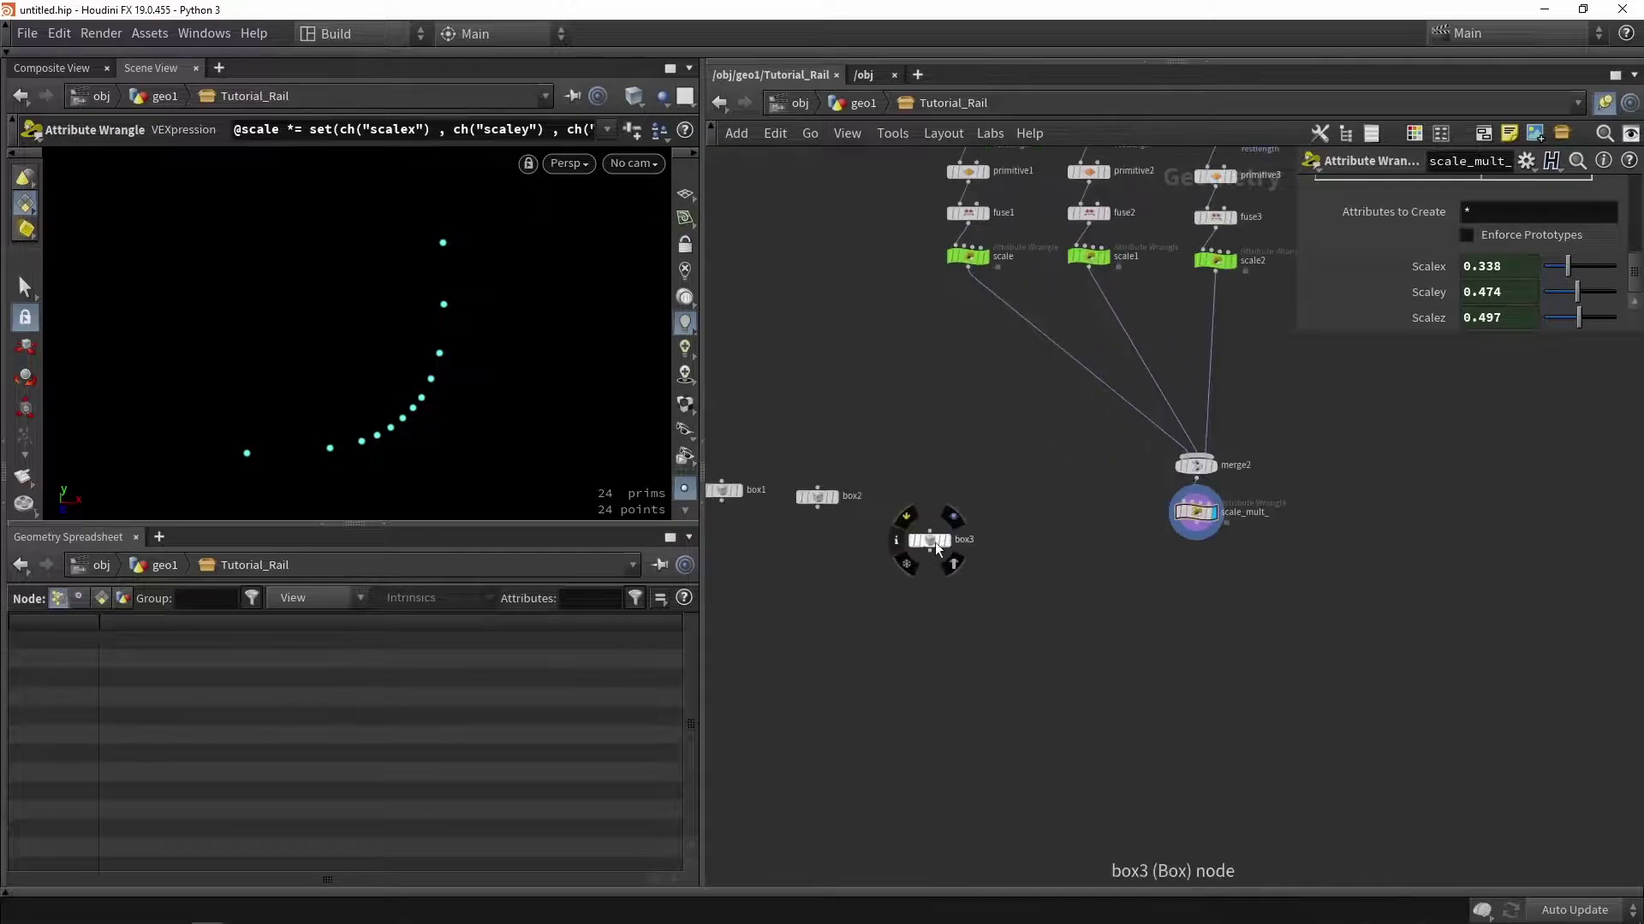
left_click_drag(935, 541, 893, 493)
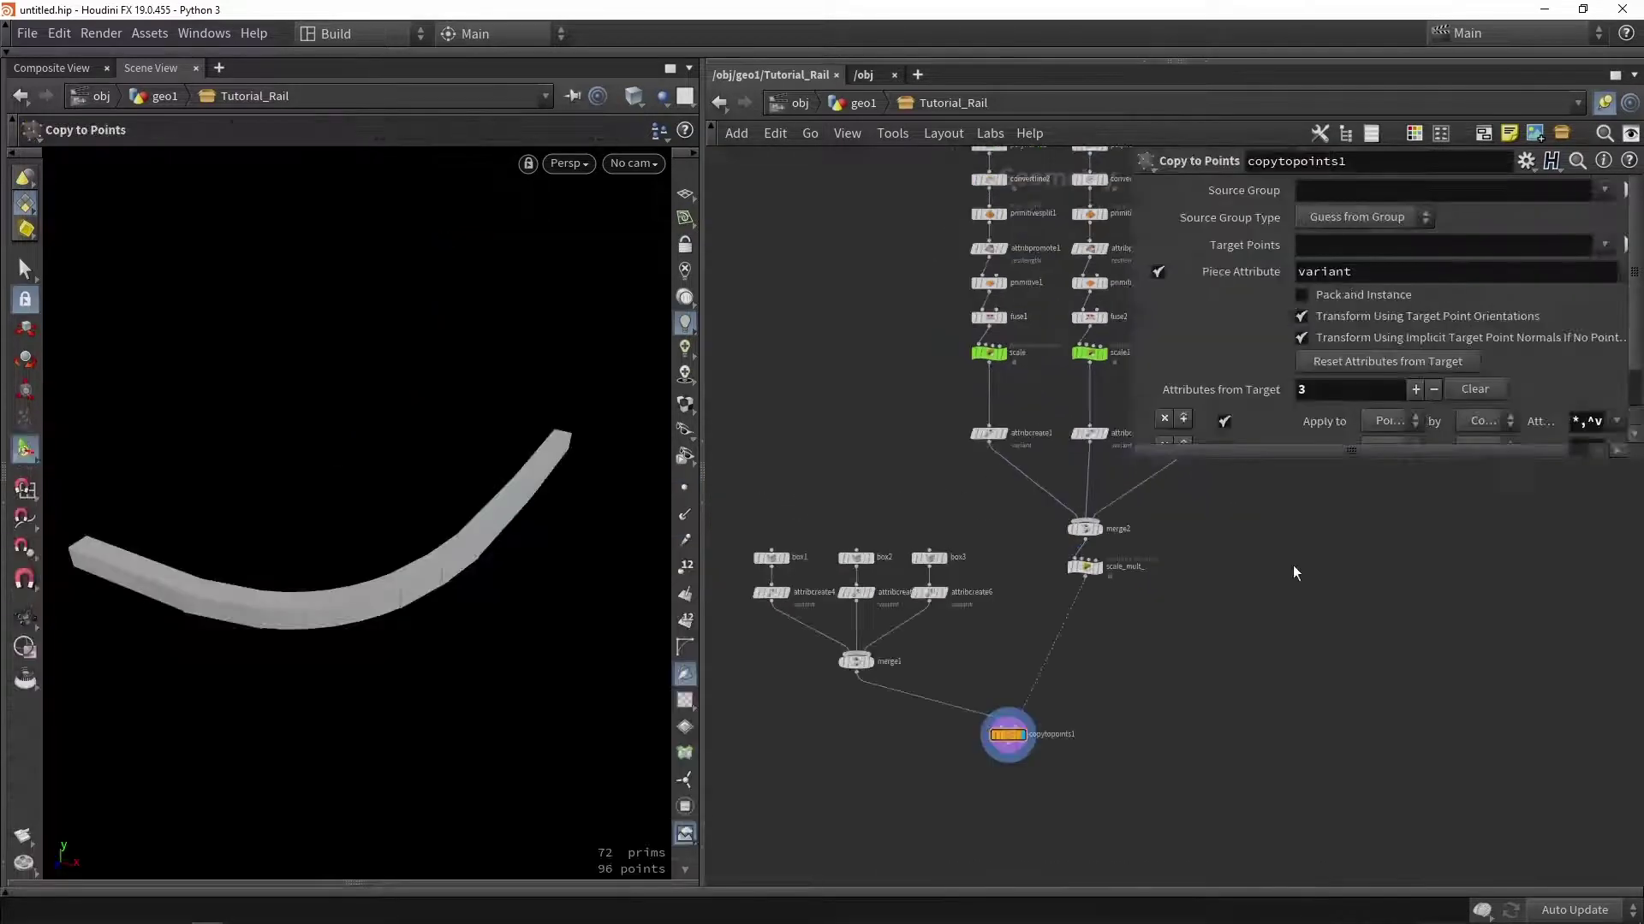
Step: Inspect the variant values set on attribcreate1 and attribcreate3
scroll(1044, 721, "up", 2)
middle_click_drag(1114, 577, 904, 765)
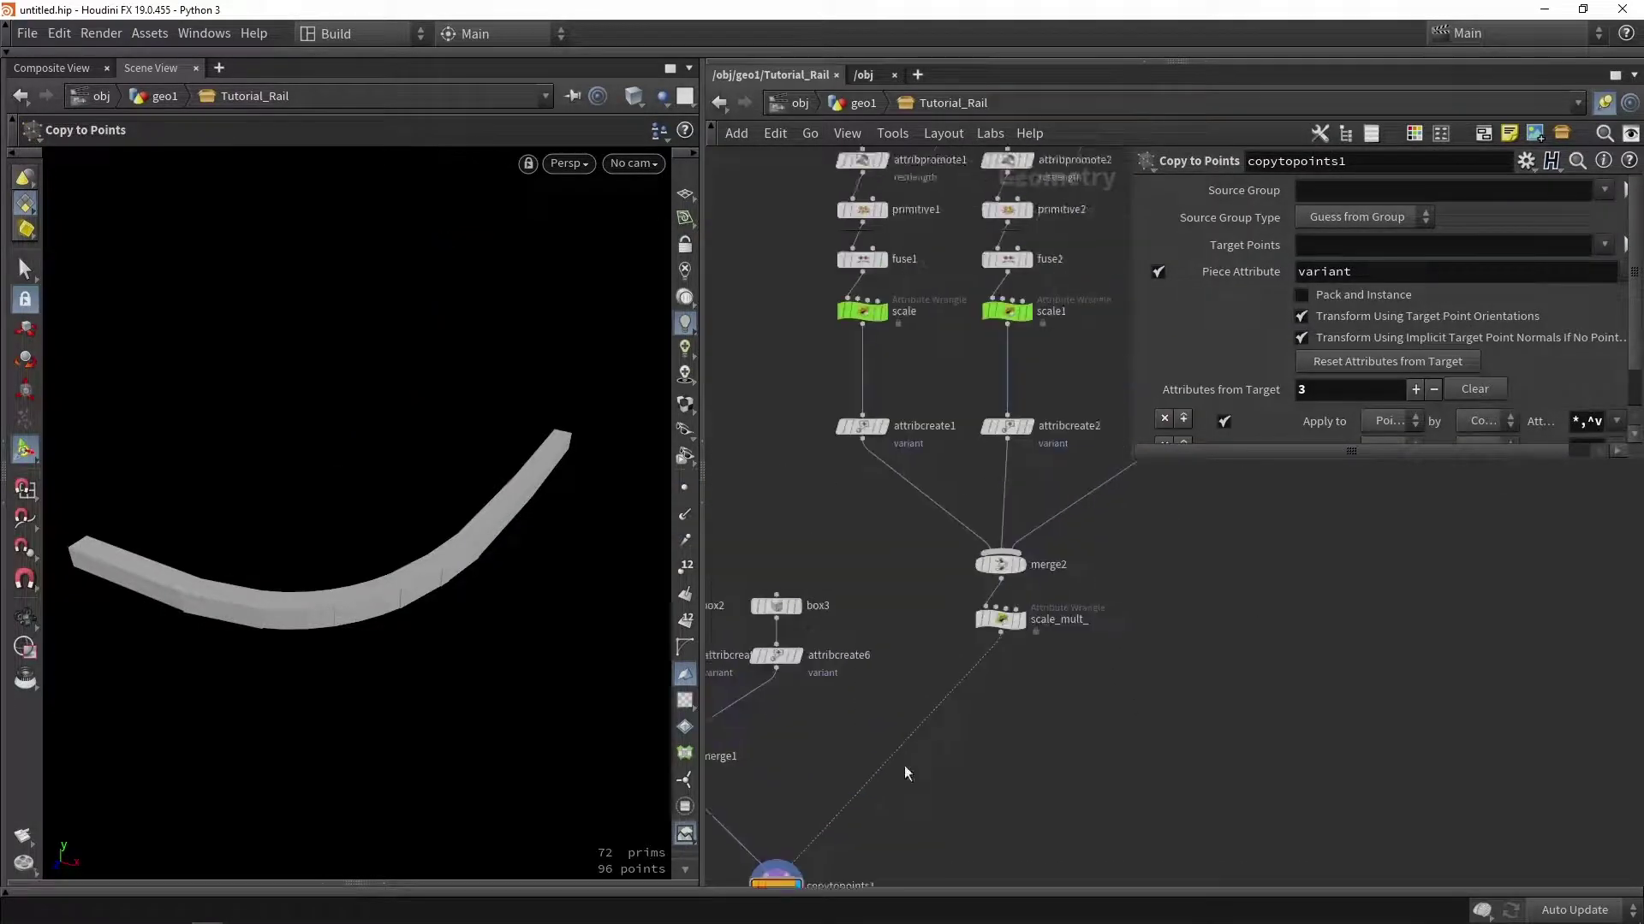
scroll(915, 685, "down", 3)
scroll(919, 480, "up", 3)
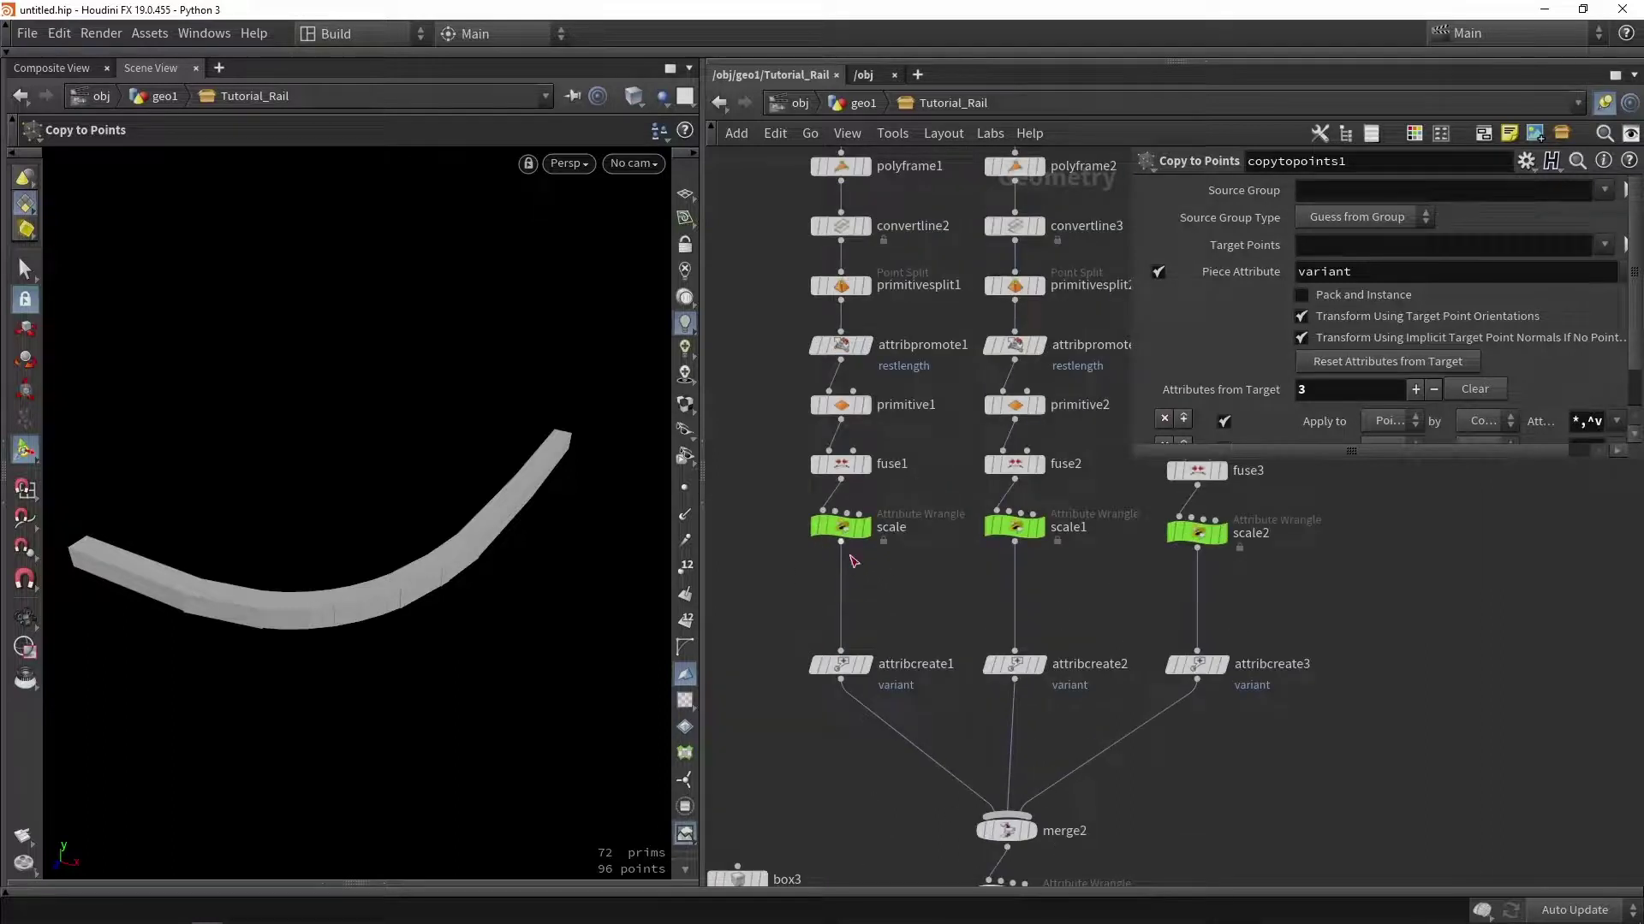
left_click(821, 668)
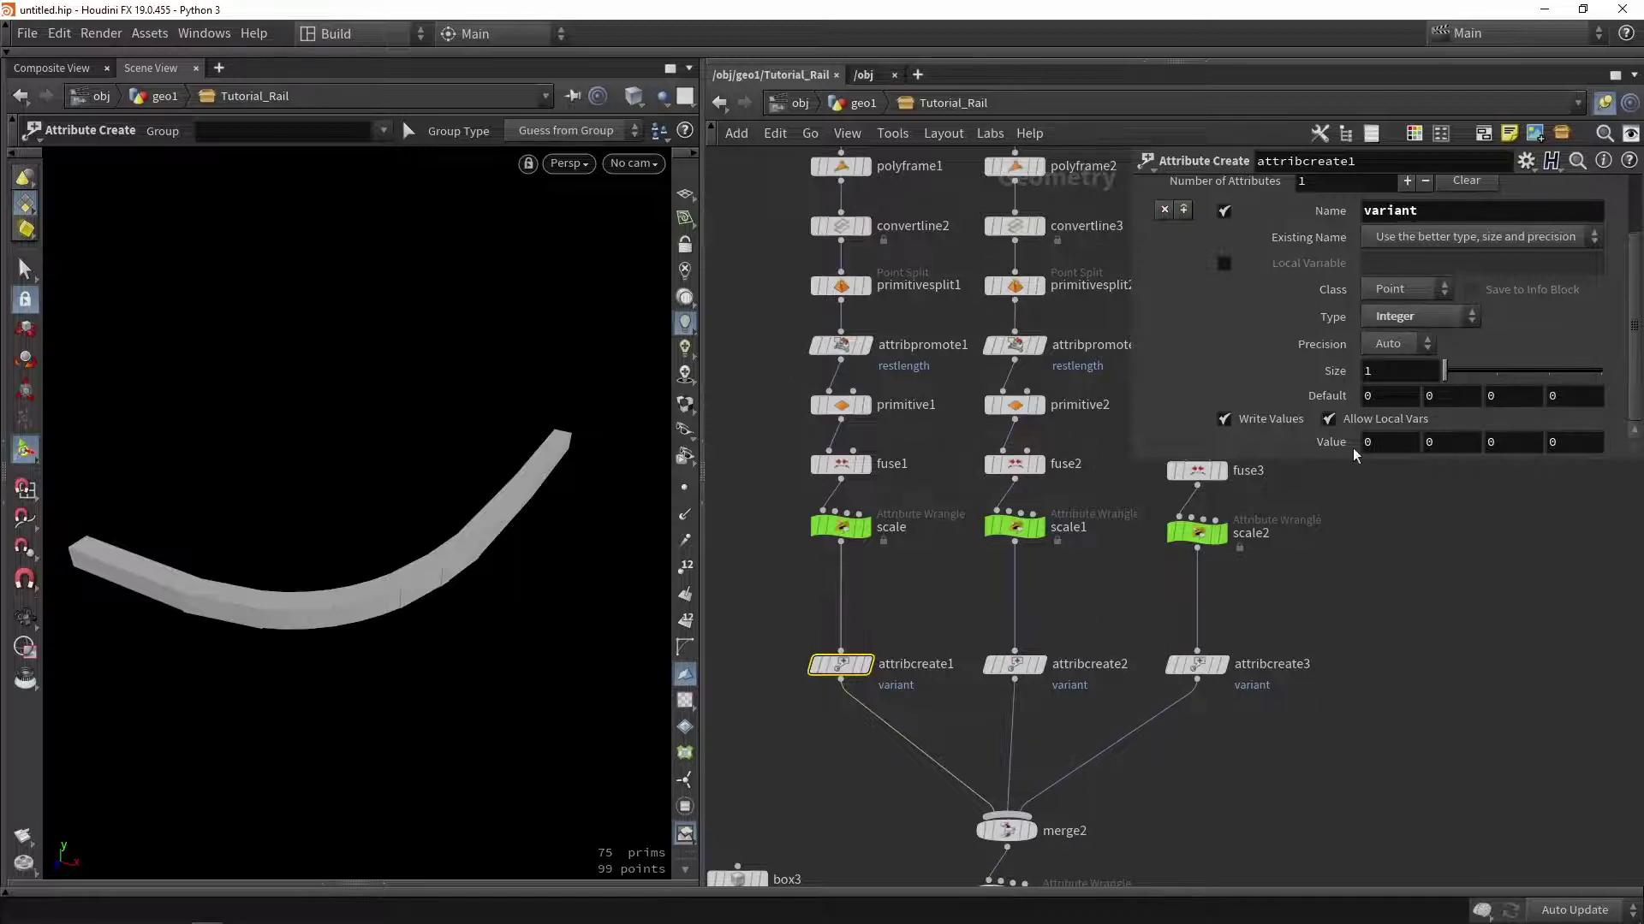
left_click(1199, 664)
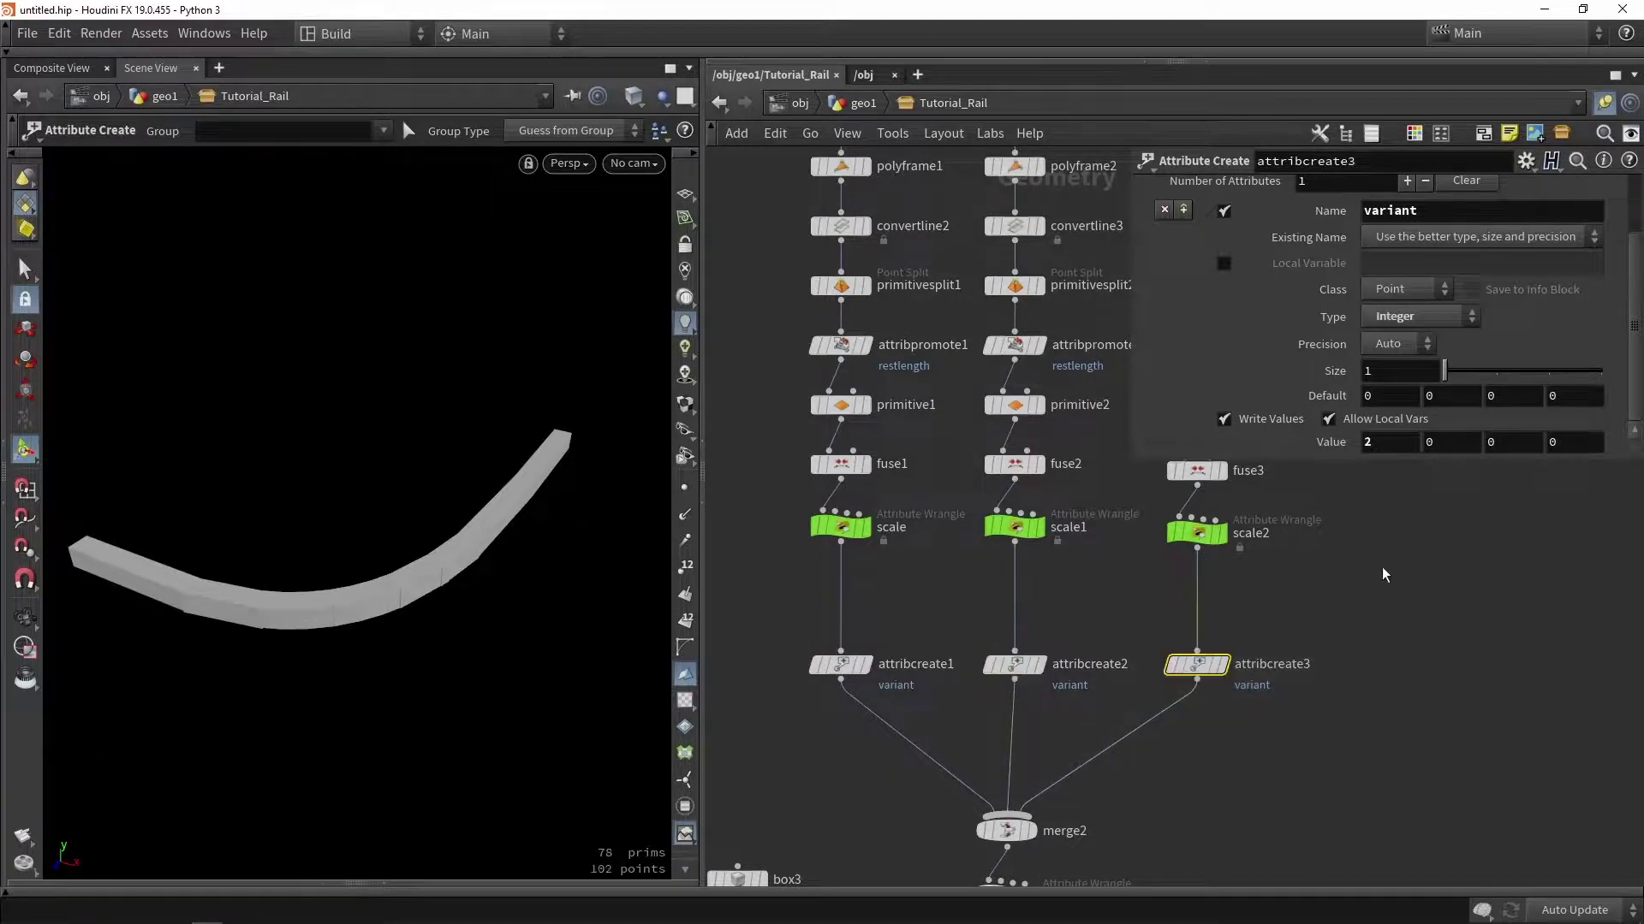
middle_click(1204, 653)
scroll(1204, 653, "down", 5)
scroll(1064, 590, "up", 5)
Step: Check copytopoints1's Piece Attribute 'variant' settings and nudge it to the right
left_click_drag(1192, 682, 1040, 553)
middle_click_drag(977, 538, 975, 636)
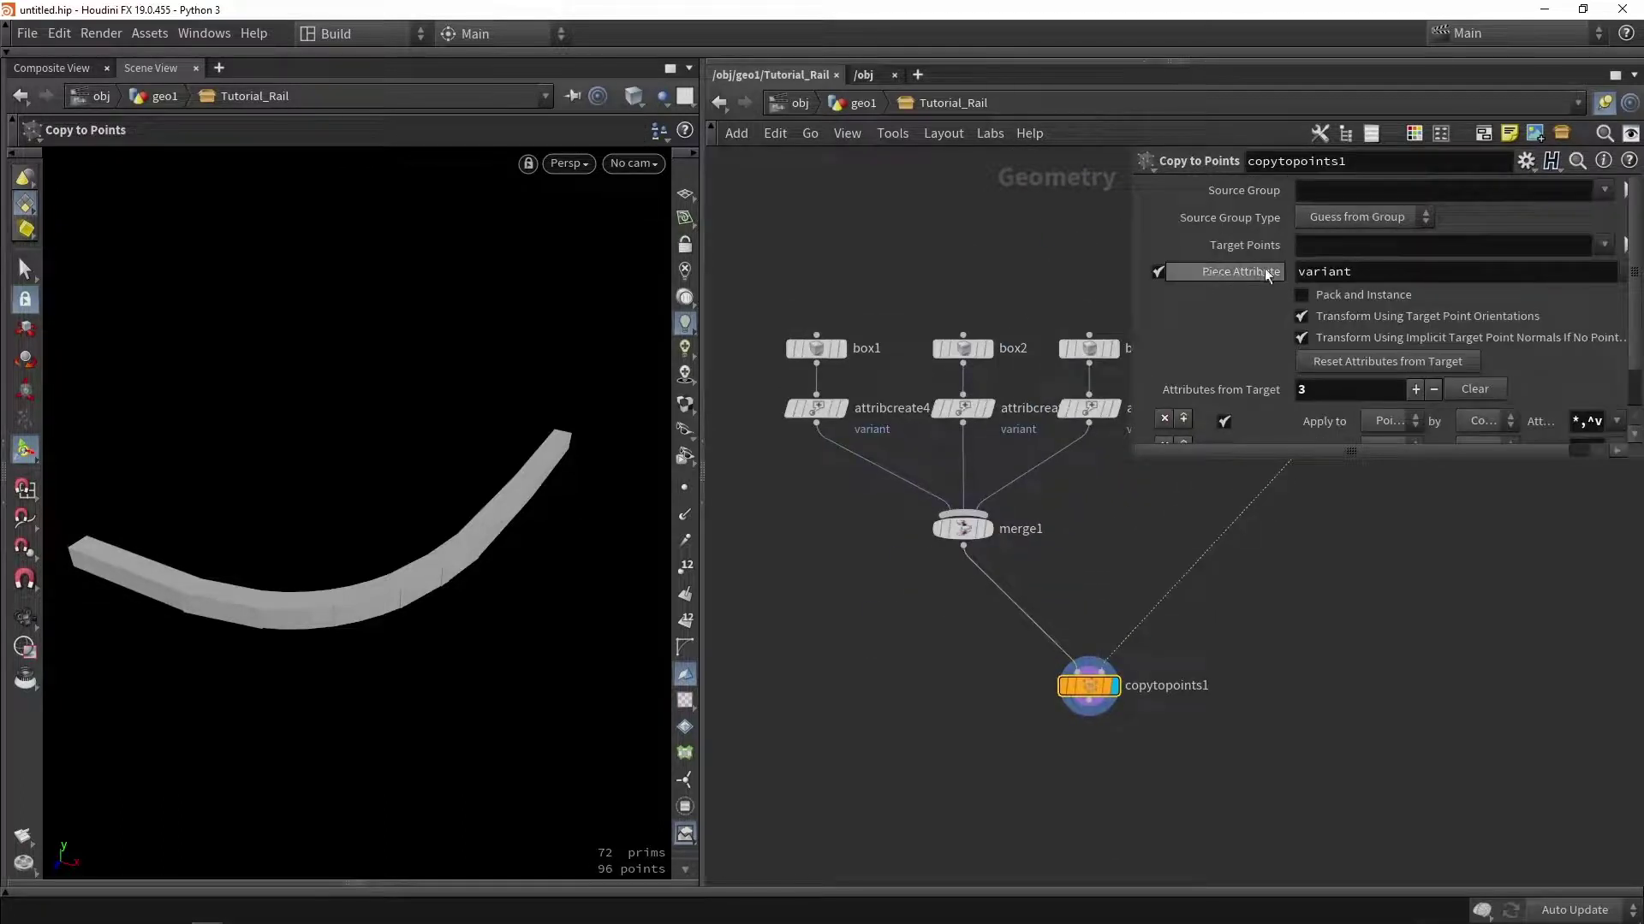
left_click_drag(1092, 690, 952, 517)
scroll(1272, 882, "down", 3)
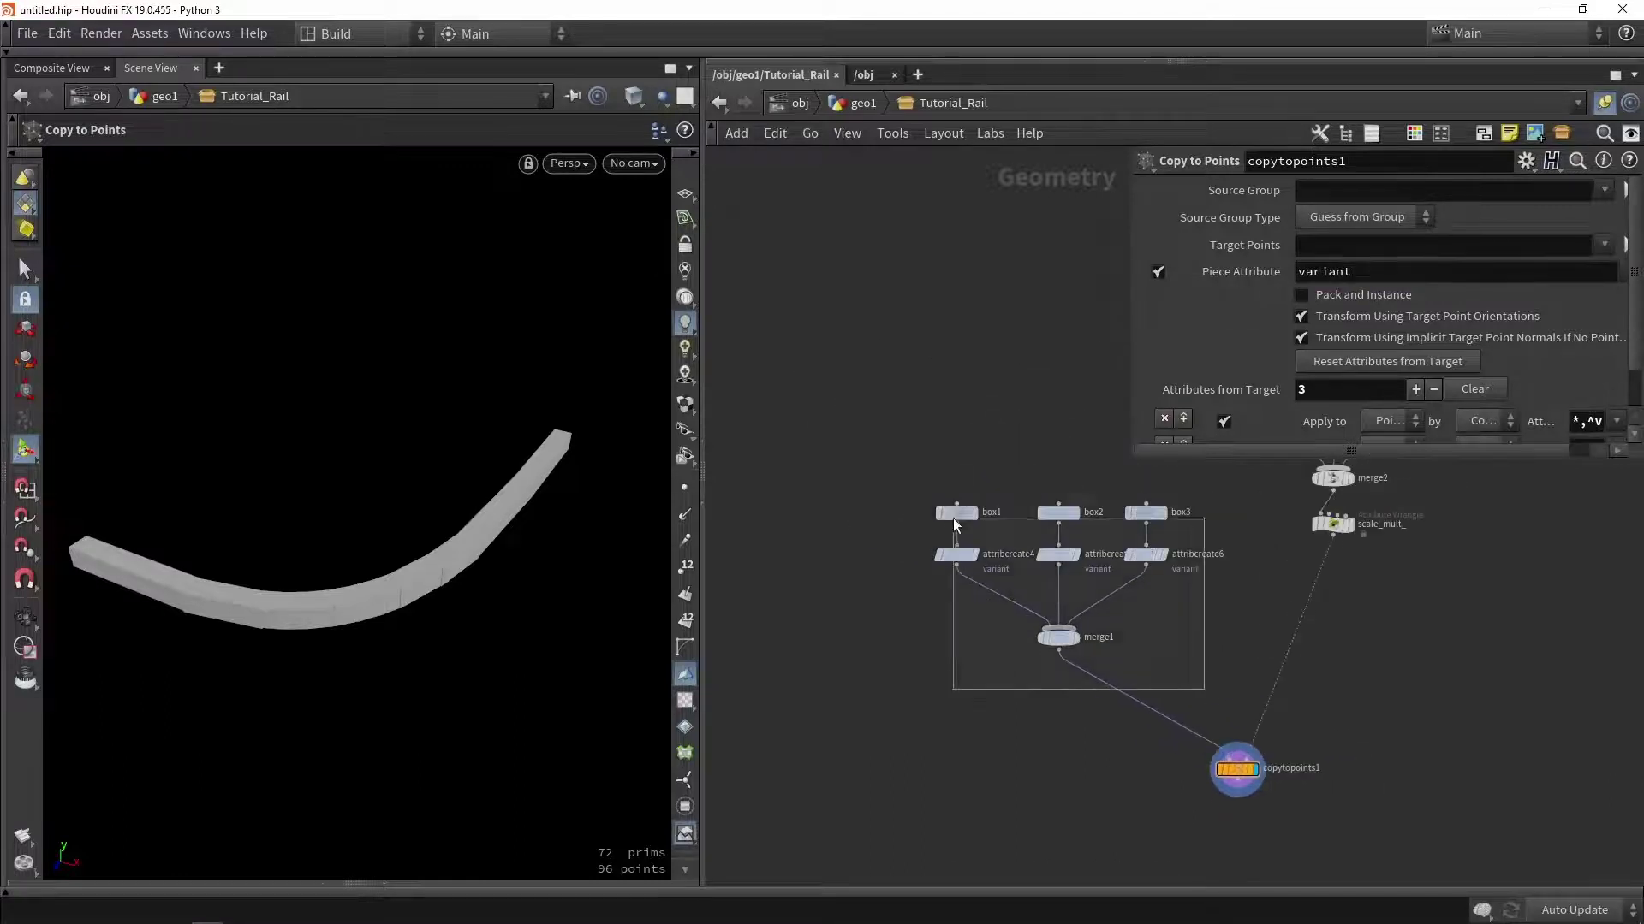
scroll(1004, 553, "up", 4)
Step: Check the variant values on attribcreate4, attribcreate5, attribcreate6 and attribcreate1
left_click(954, 609)
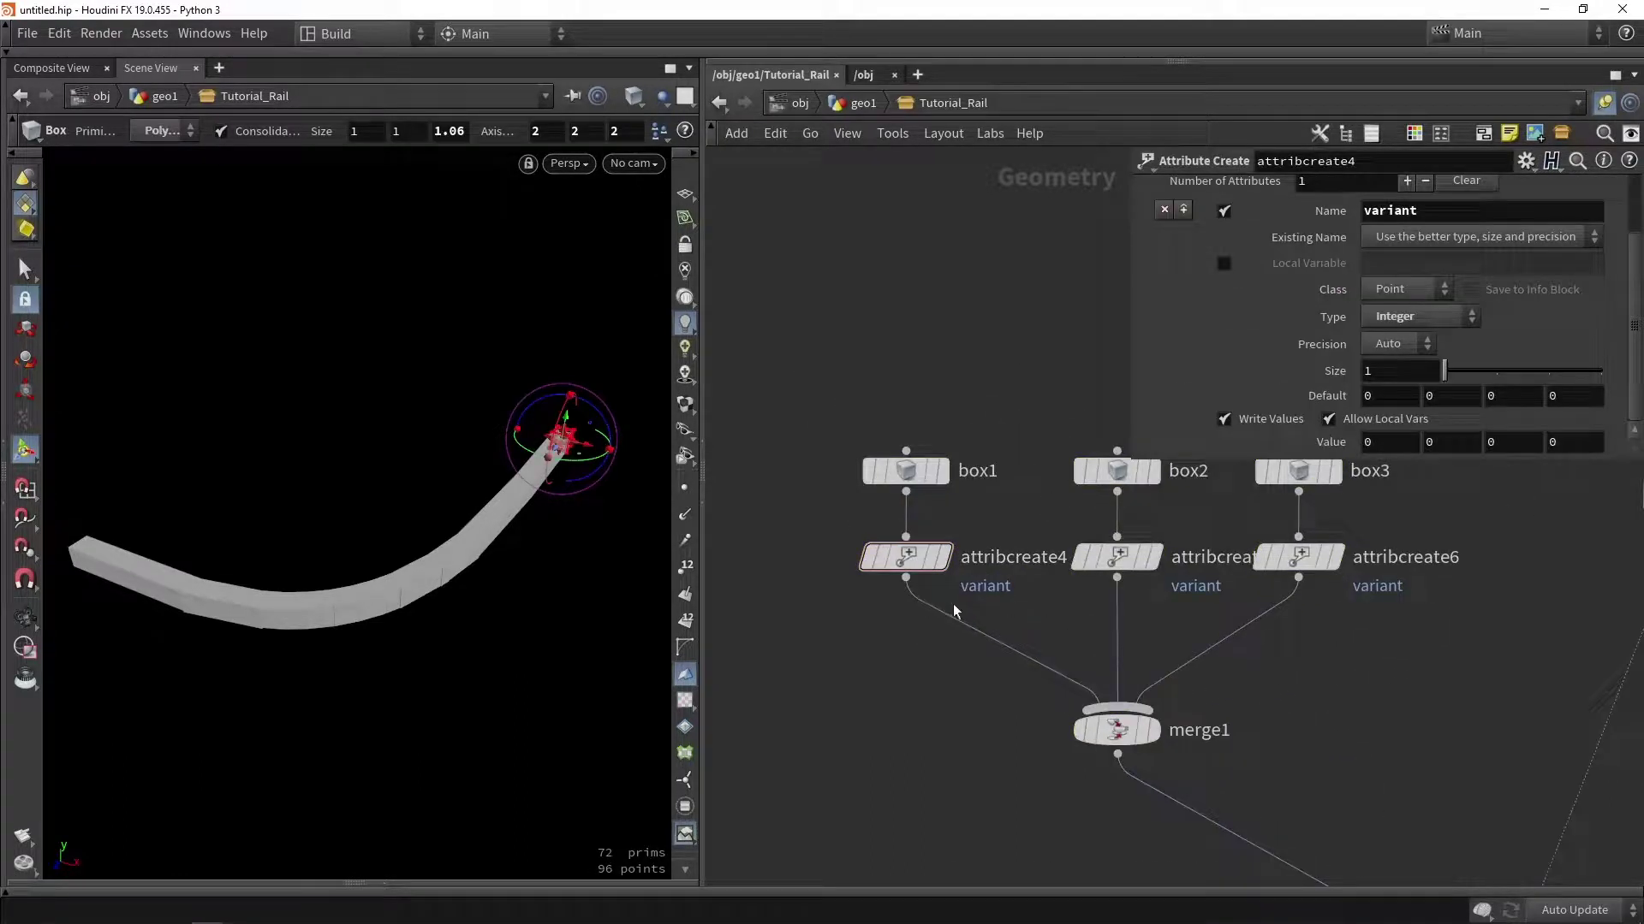
left_click_drag(951, 689, 873, 541)
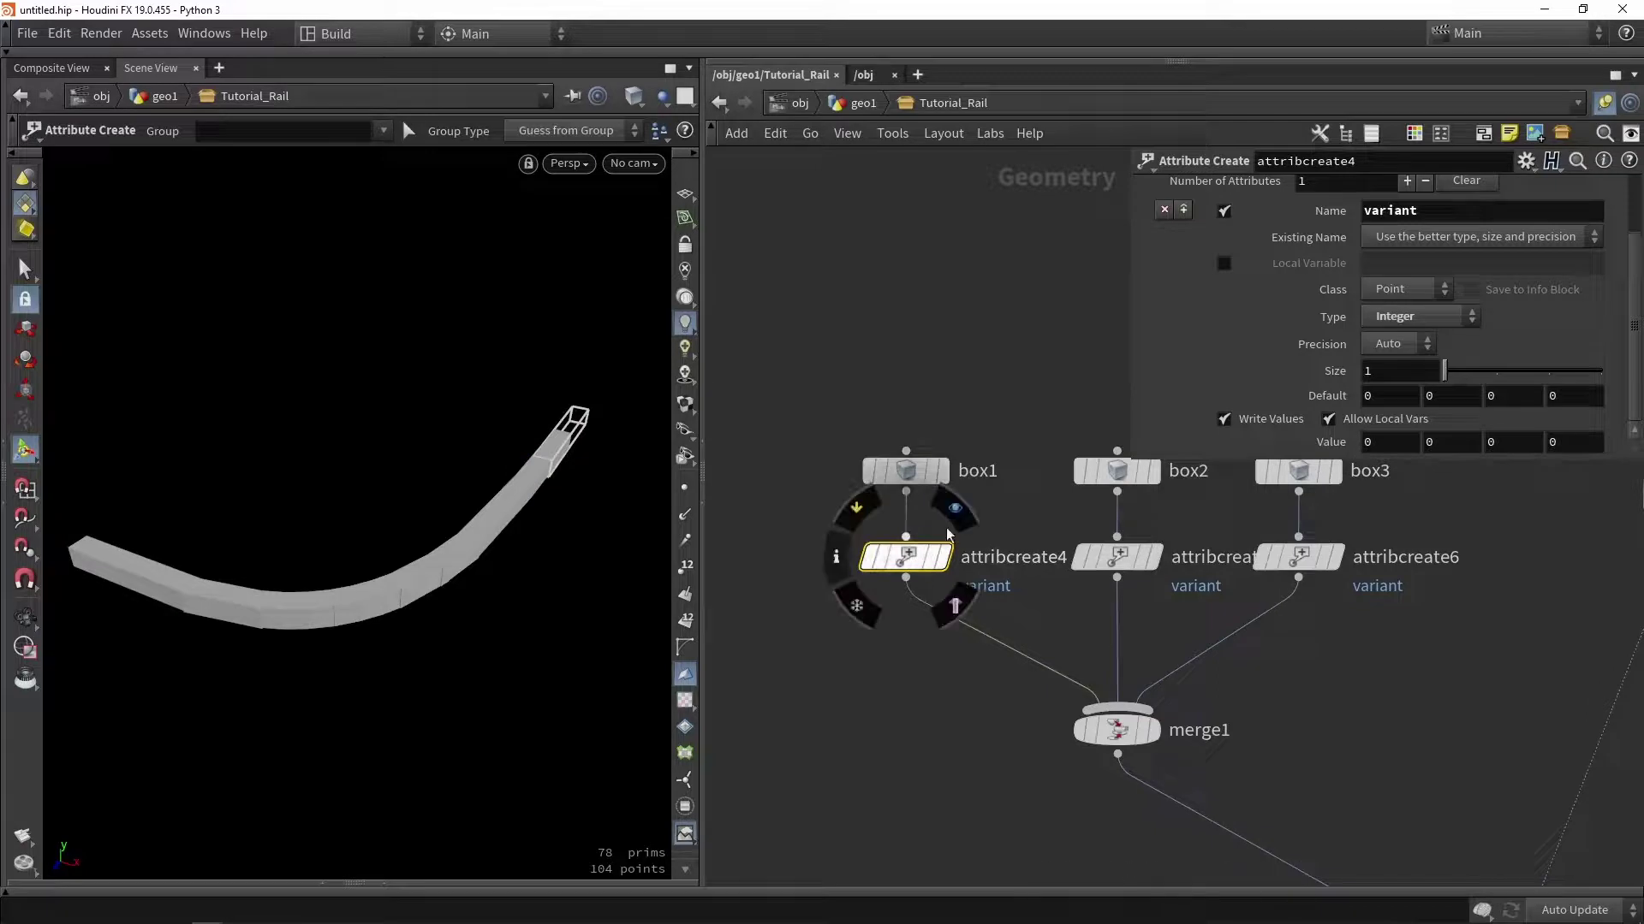
left_click(1117, 556)
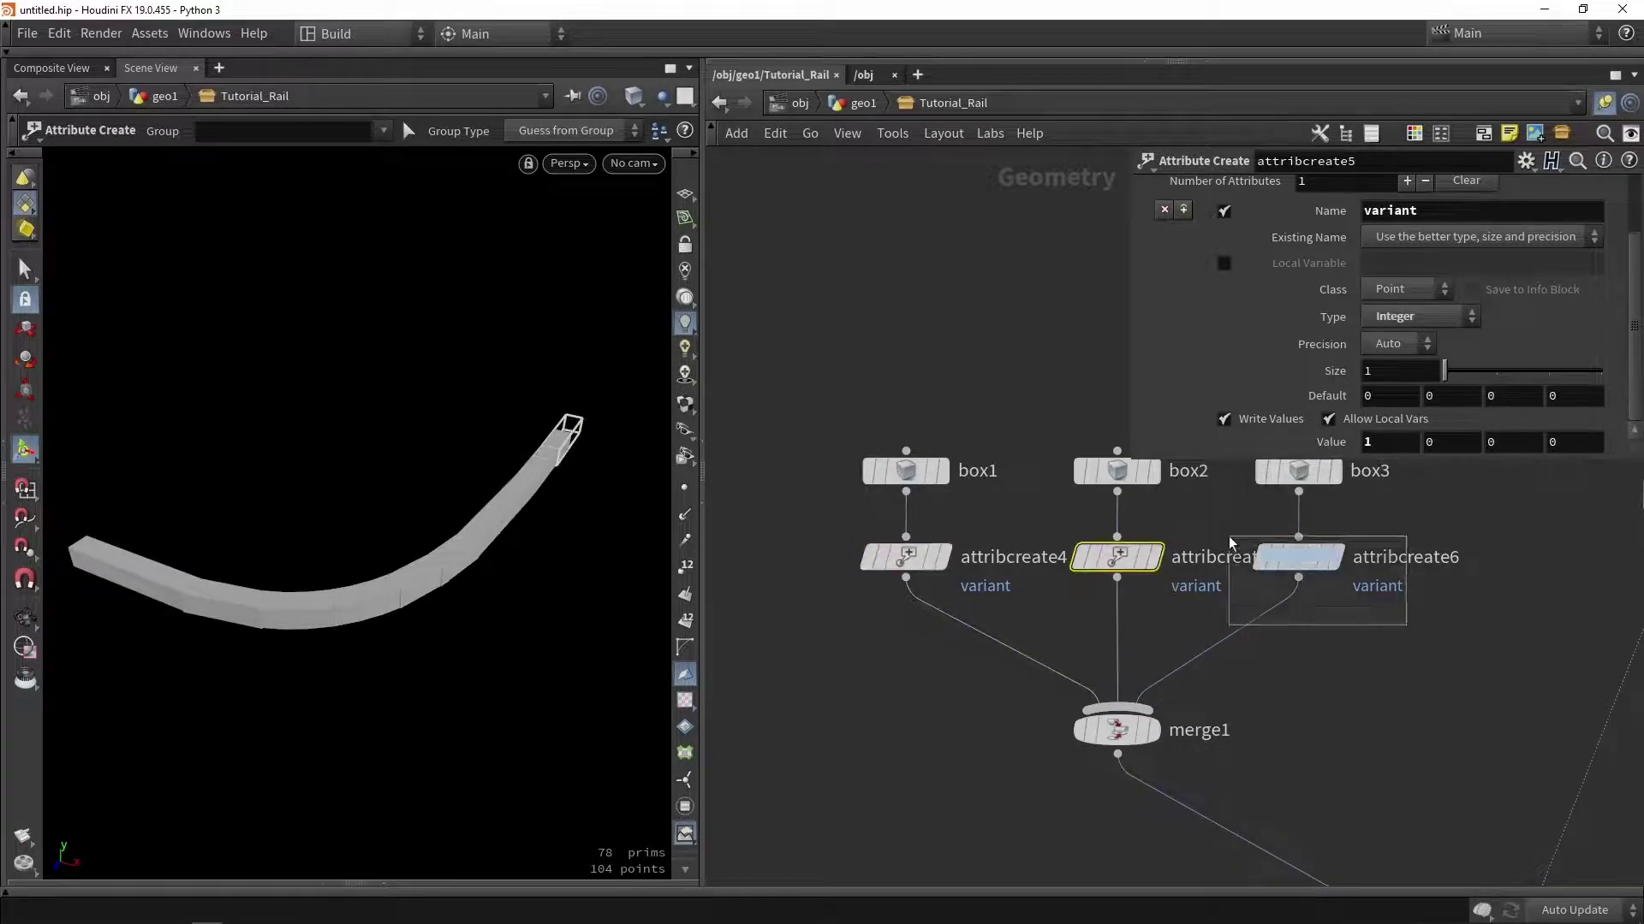
left_click(1298, 557)
scroll(1097, 583, "down", 5)
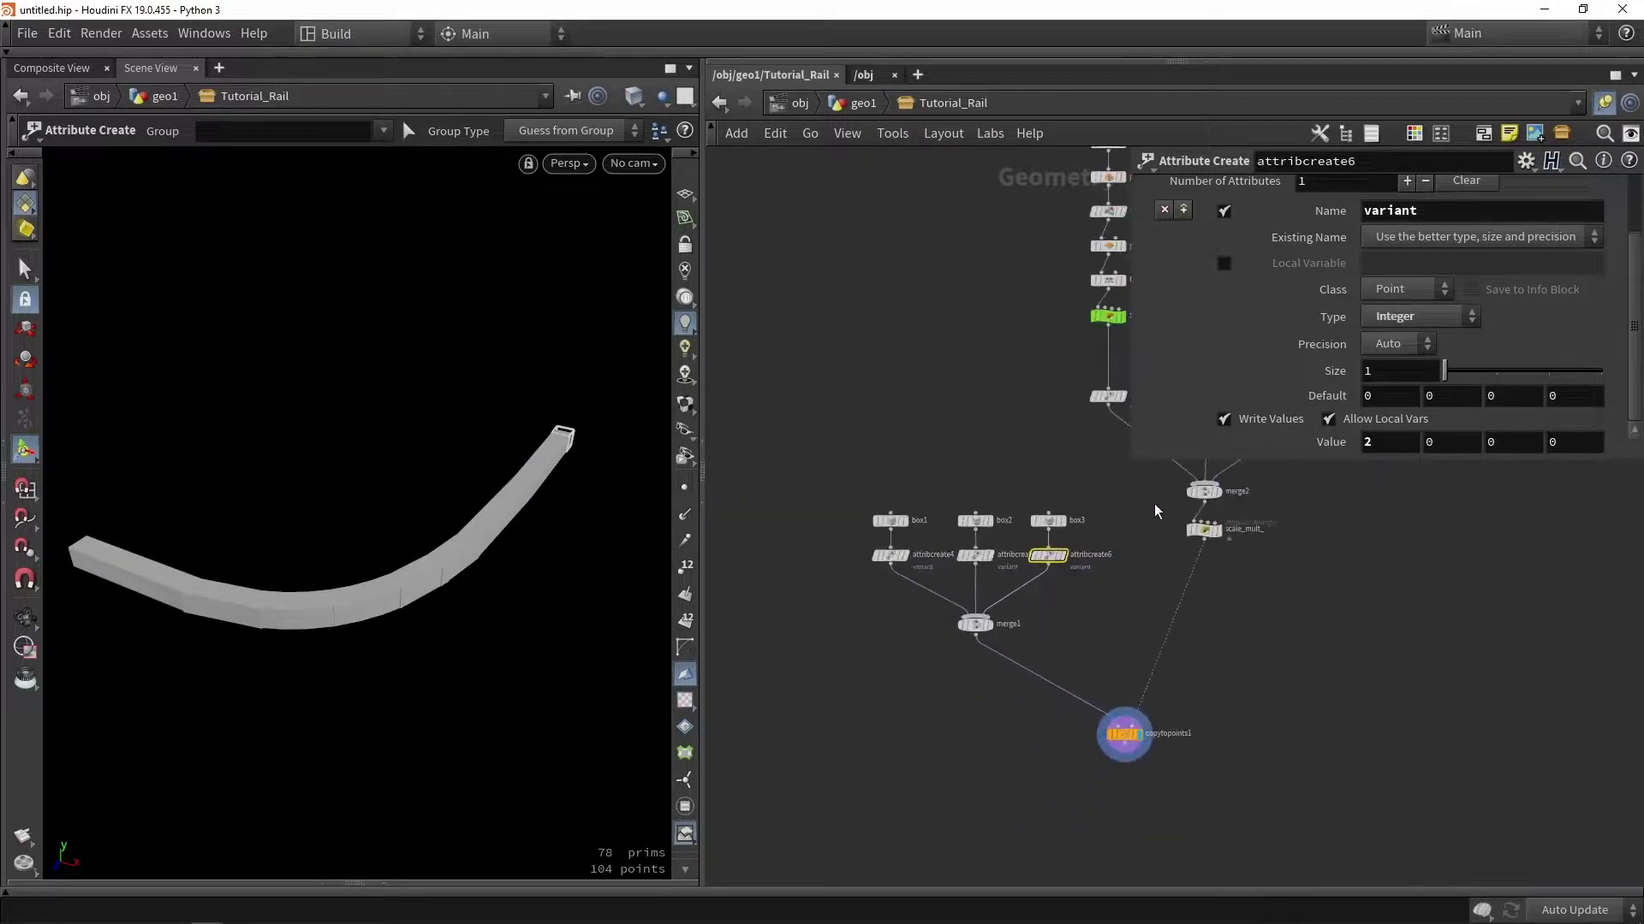
scroll(967, 514, "down", 4)
scroll(965, 516, "up", 3)
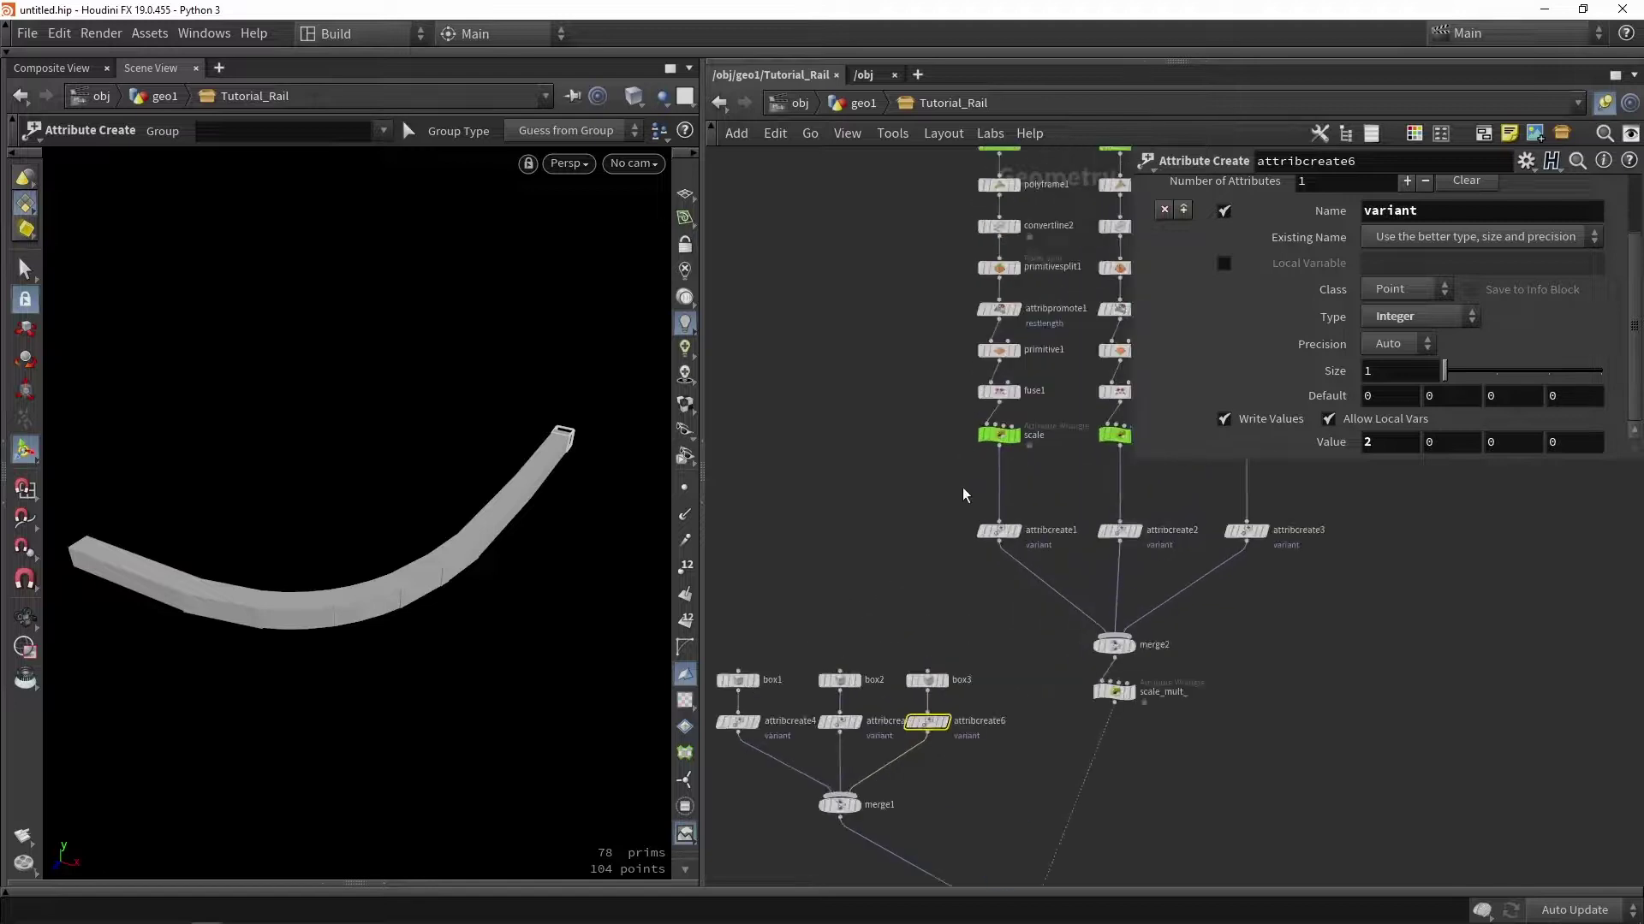
left_click_drag(962, 487, 1066, 595)
scroll(1037, 510, "up", 2)
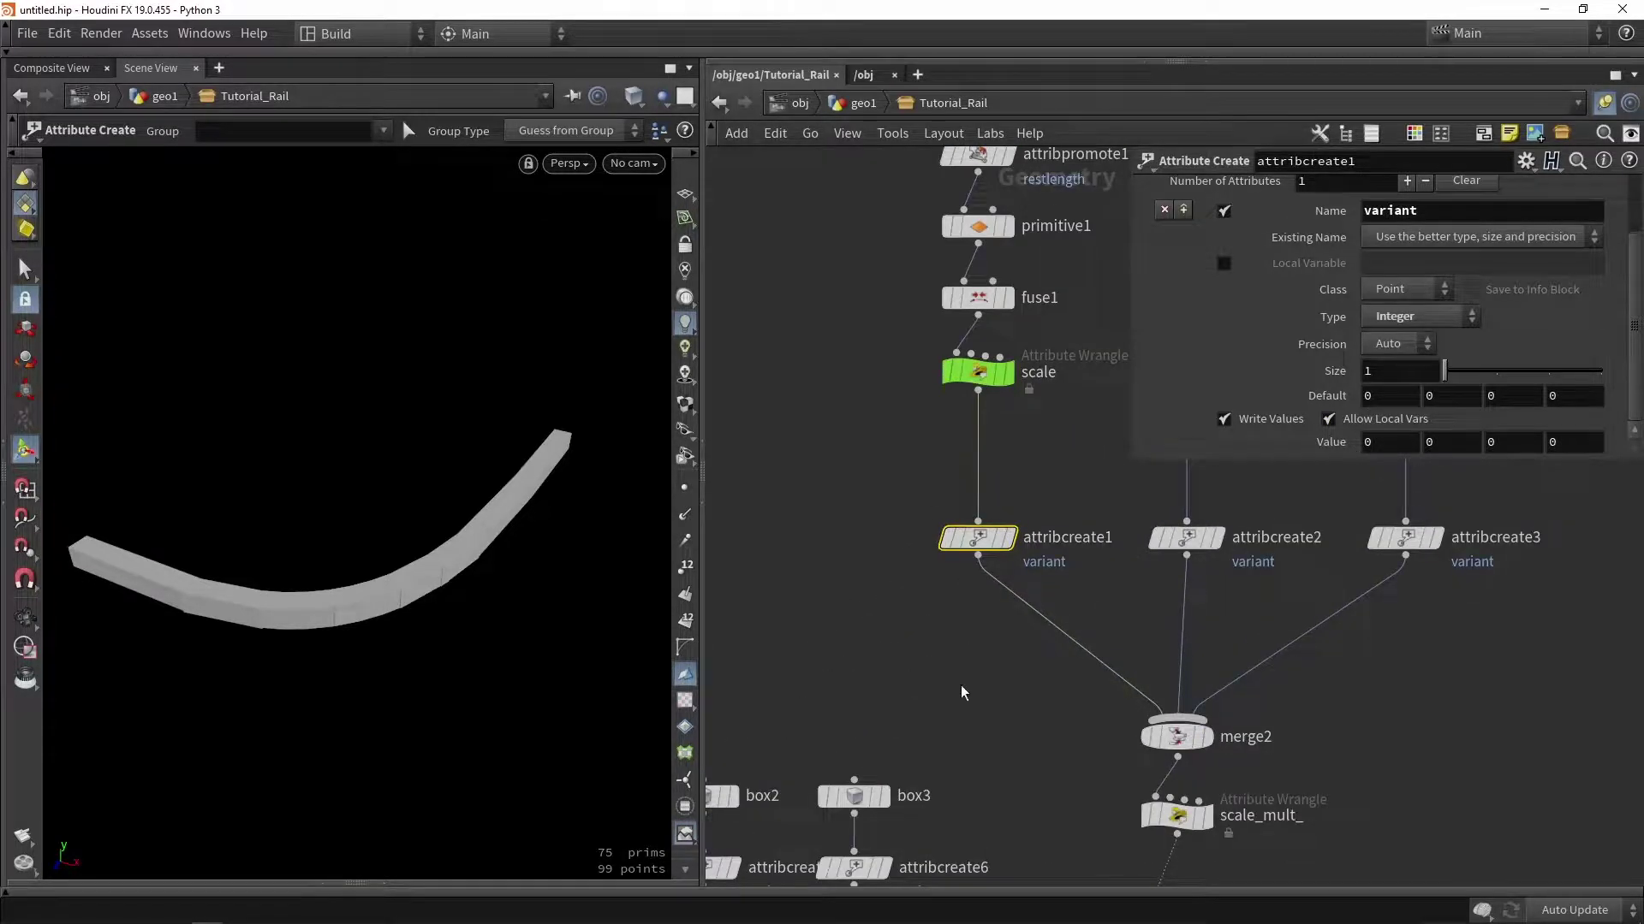
scroll(962, 691, "down", 3)
scroll(1045, 799, "up", 3)
Step: Compare box1–box3 with their attribcreate nodes, then add copytopoints1 fed by both merges
left_click_drag(864, 492, 736, 634)
middle_click_drag(993, 331, 892, 487)
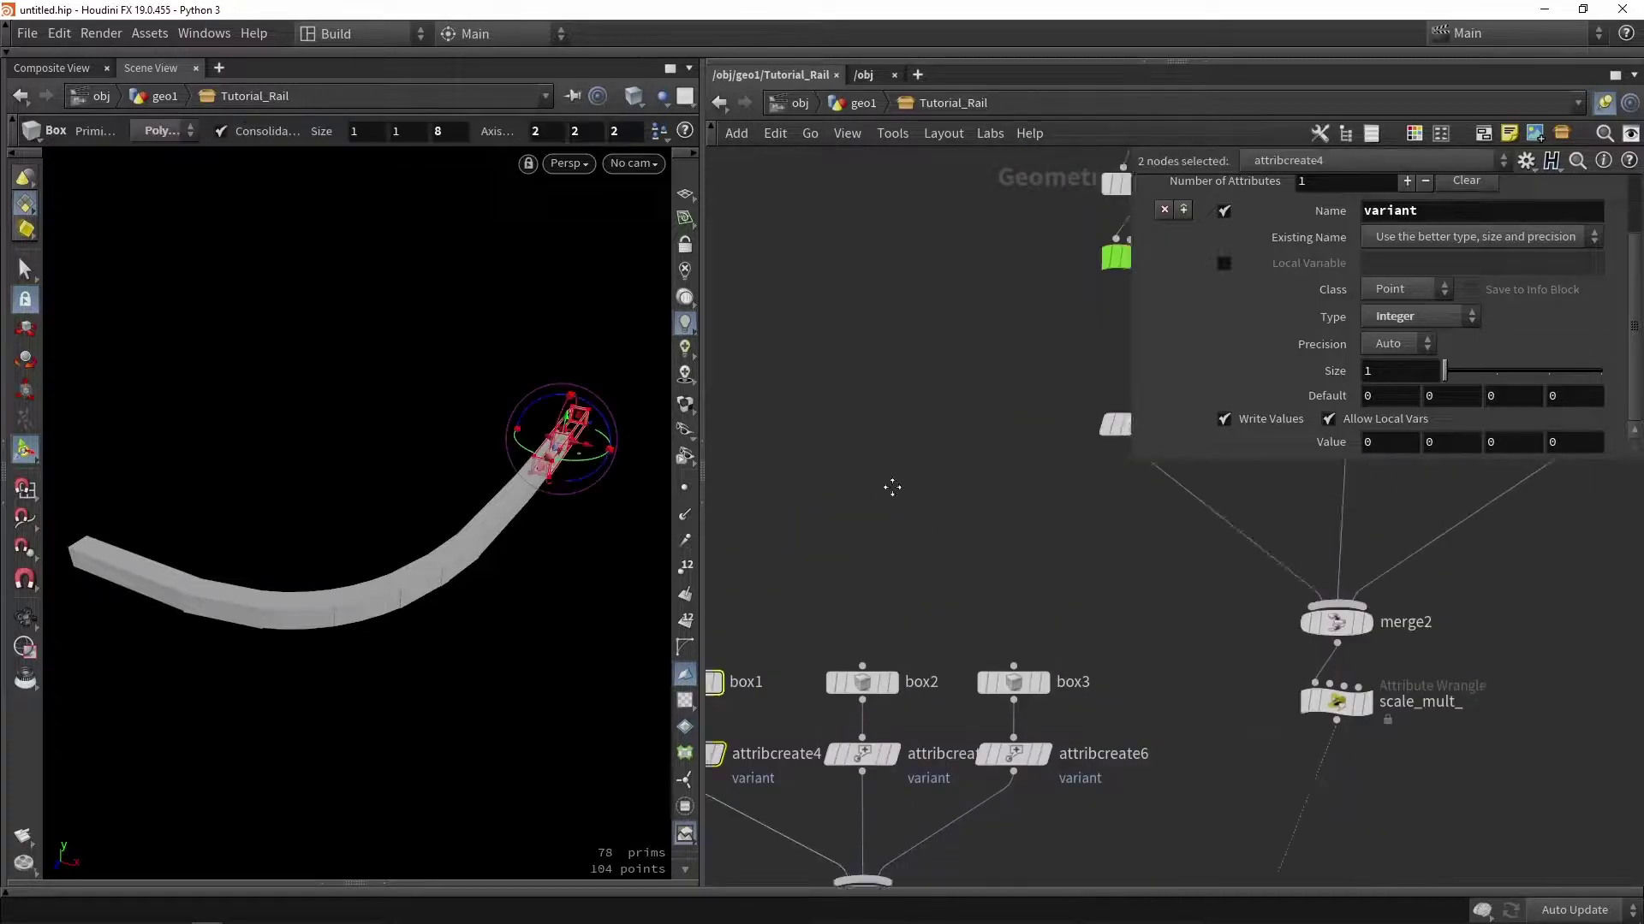
scroll(892, 488, "down", 3)
left_click_drag(804, 735, 889, 674)
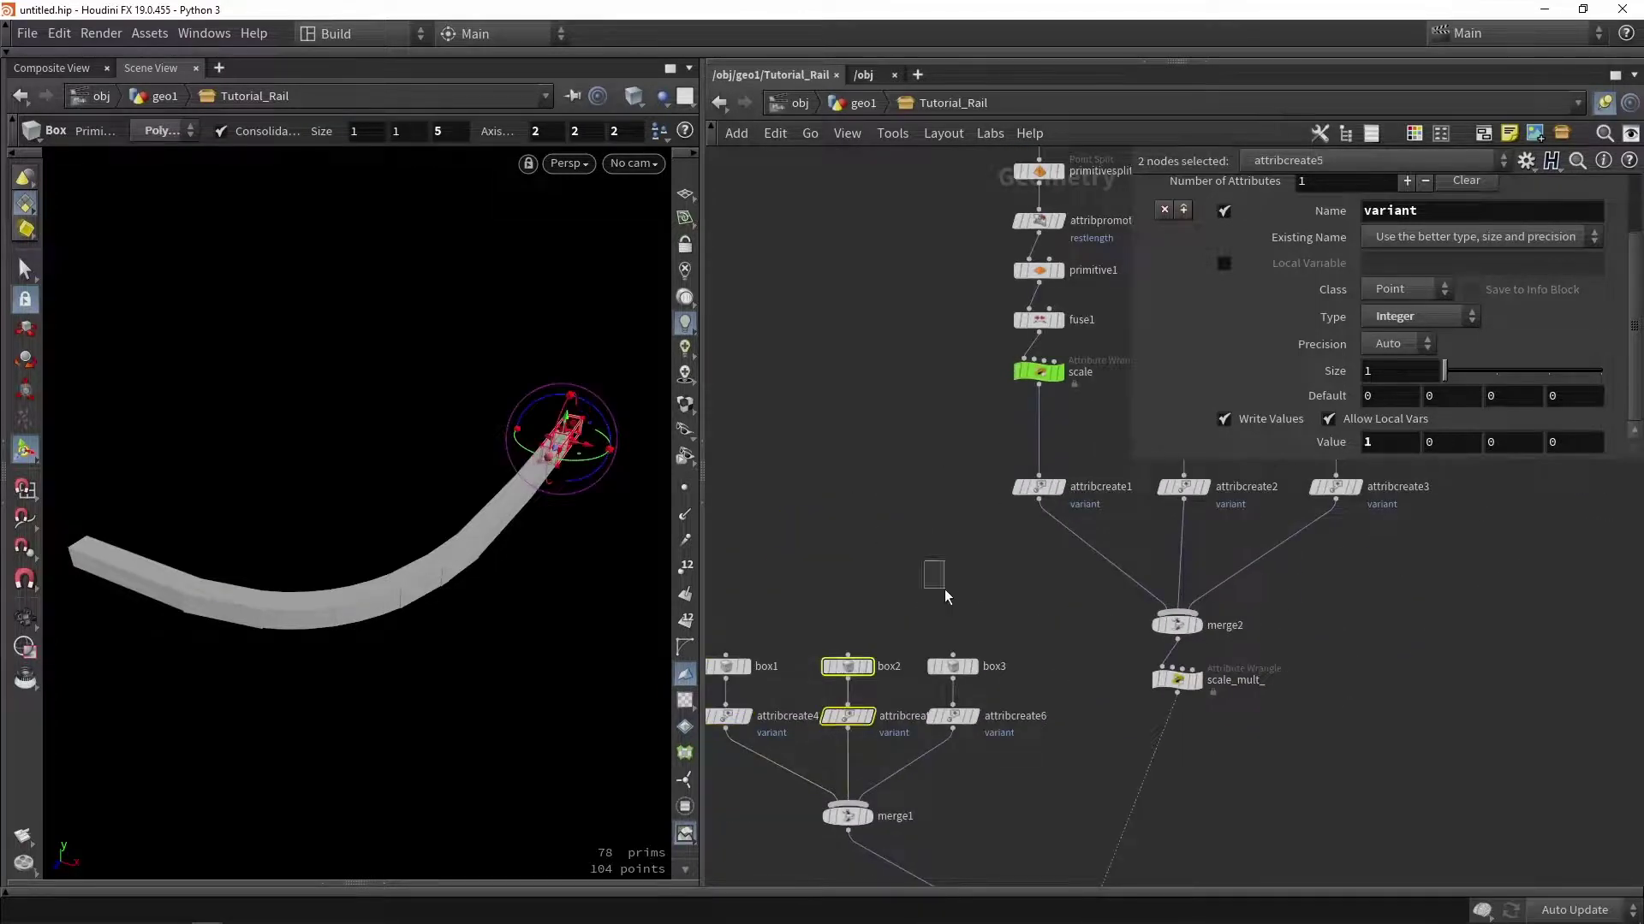
left_click_drag(944, 589, 957, 720)
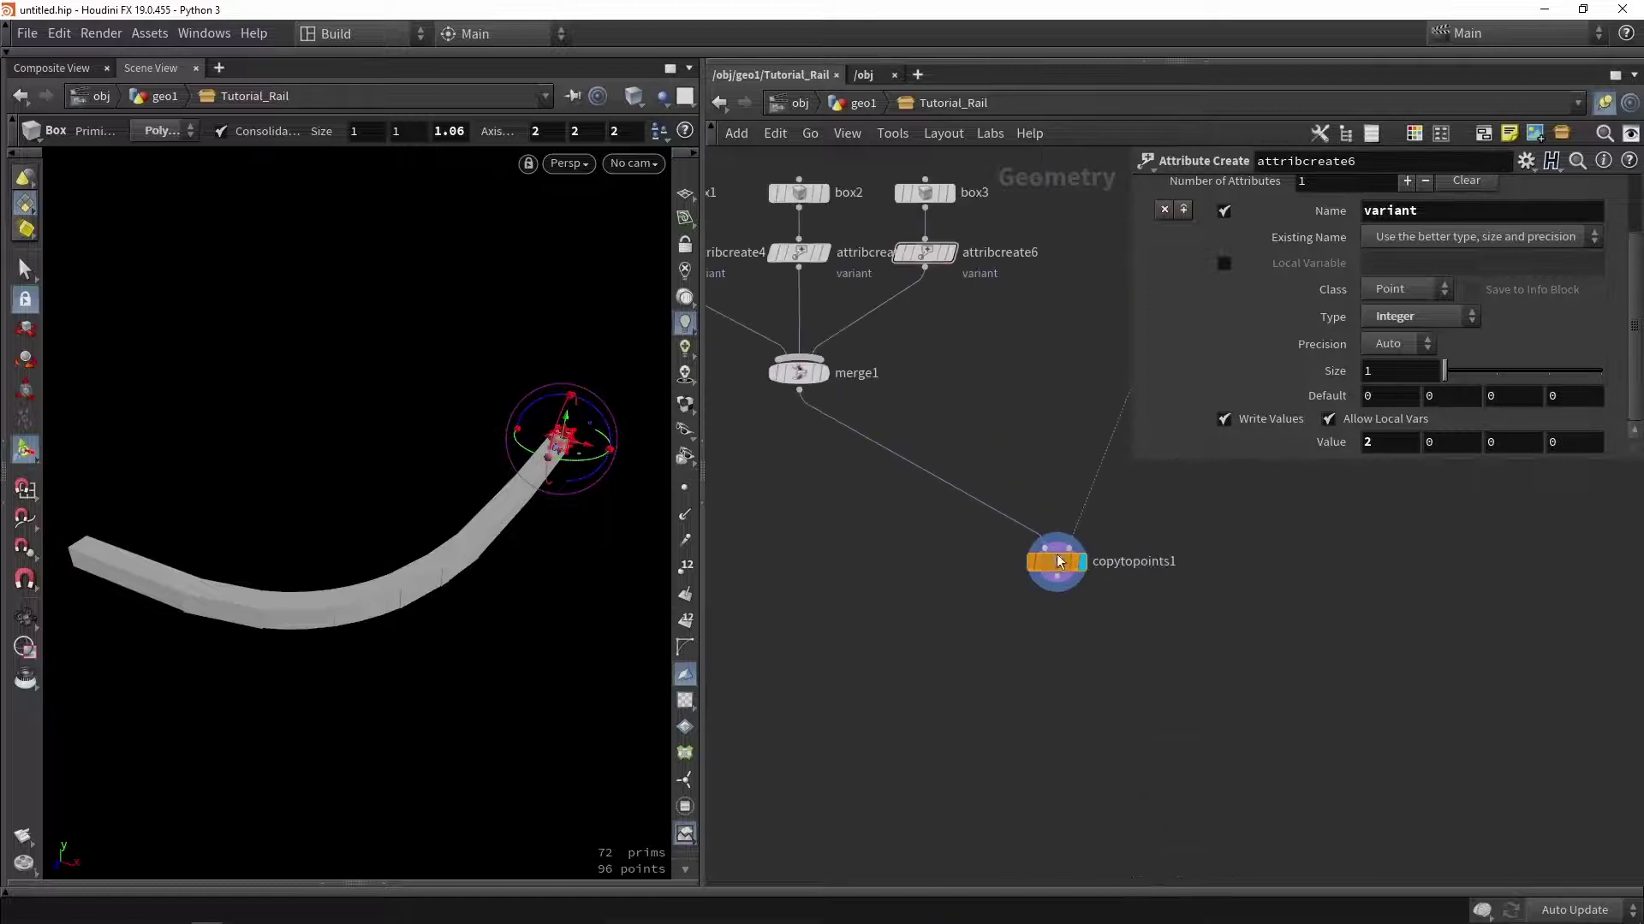
left_click(963, 538)
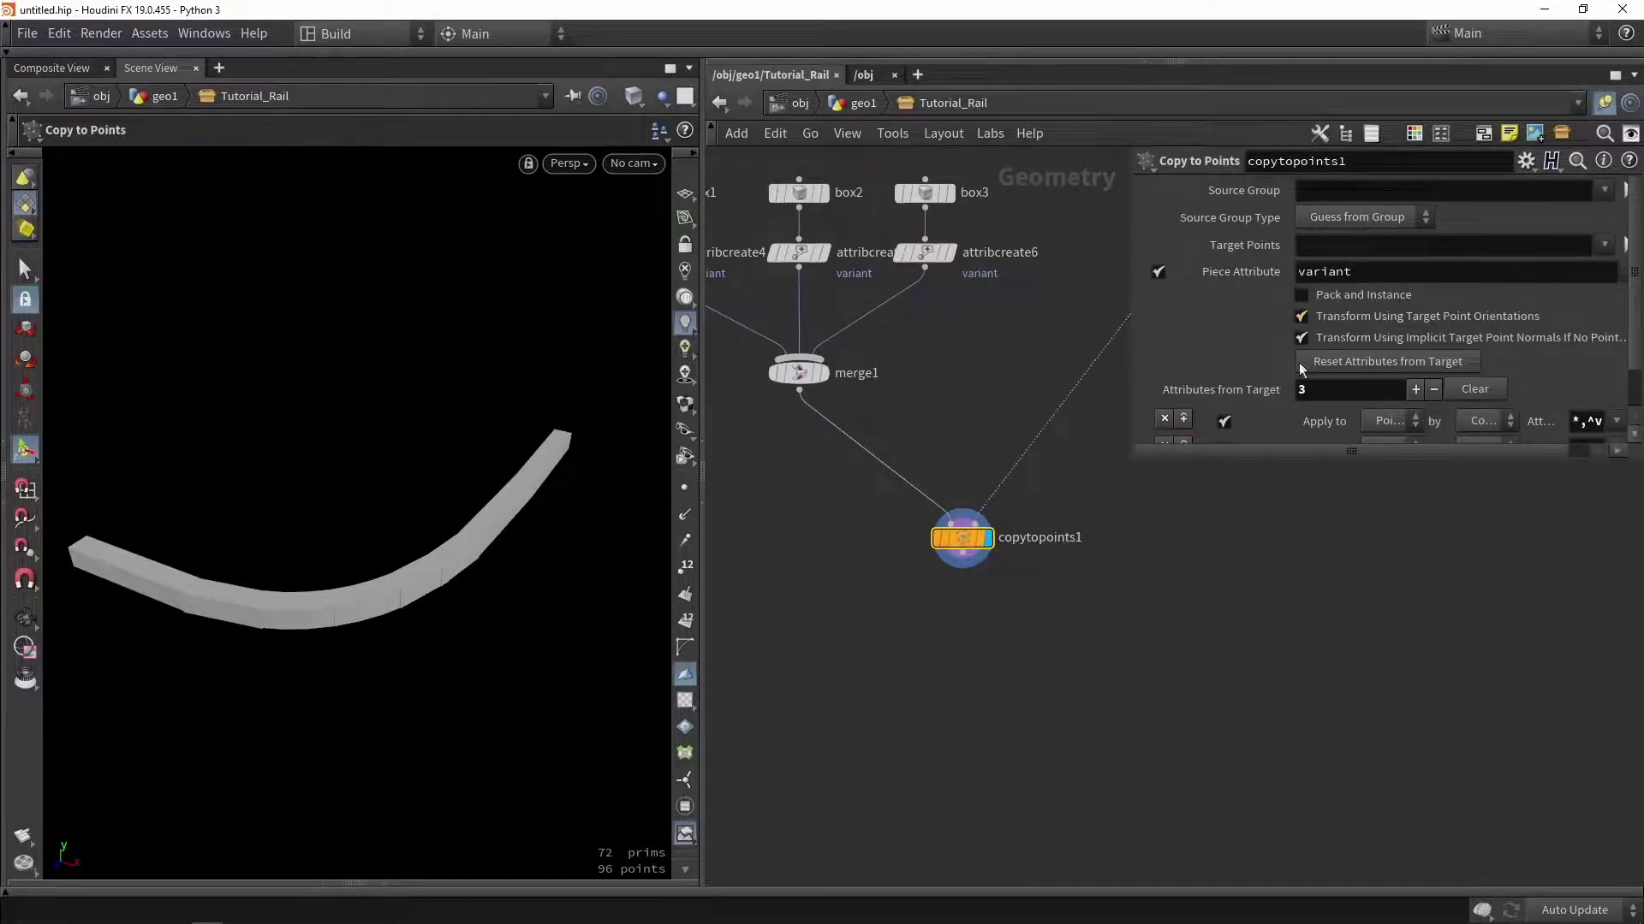
left_click_drag(533, 558, 436, 570)
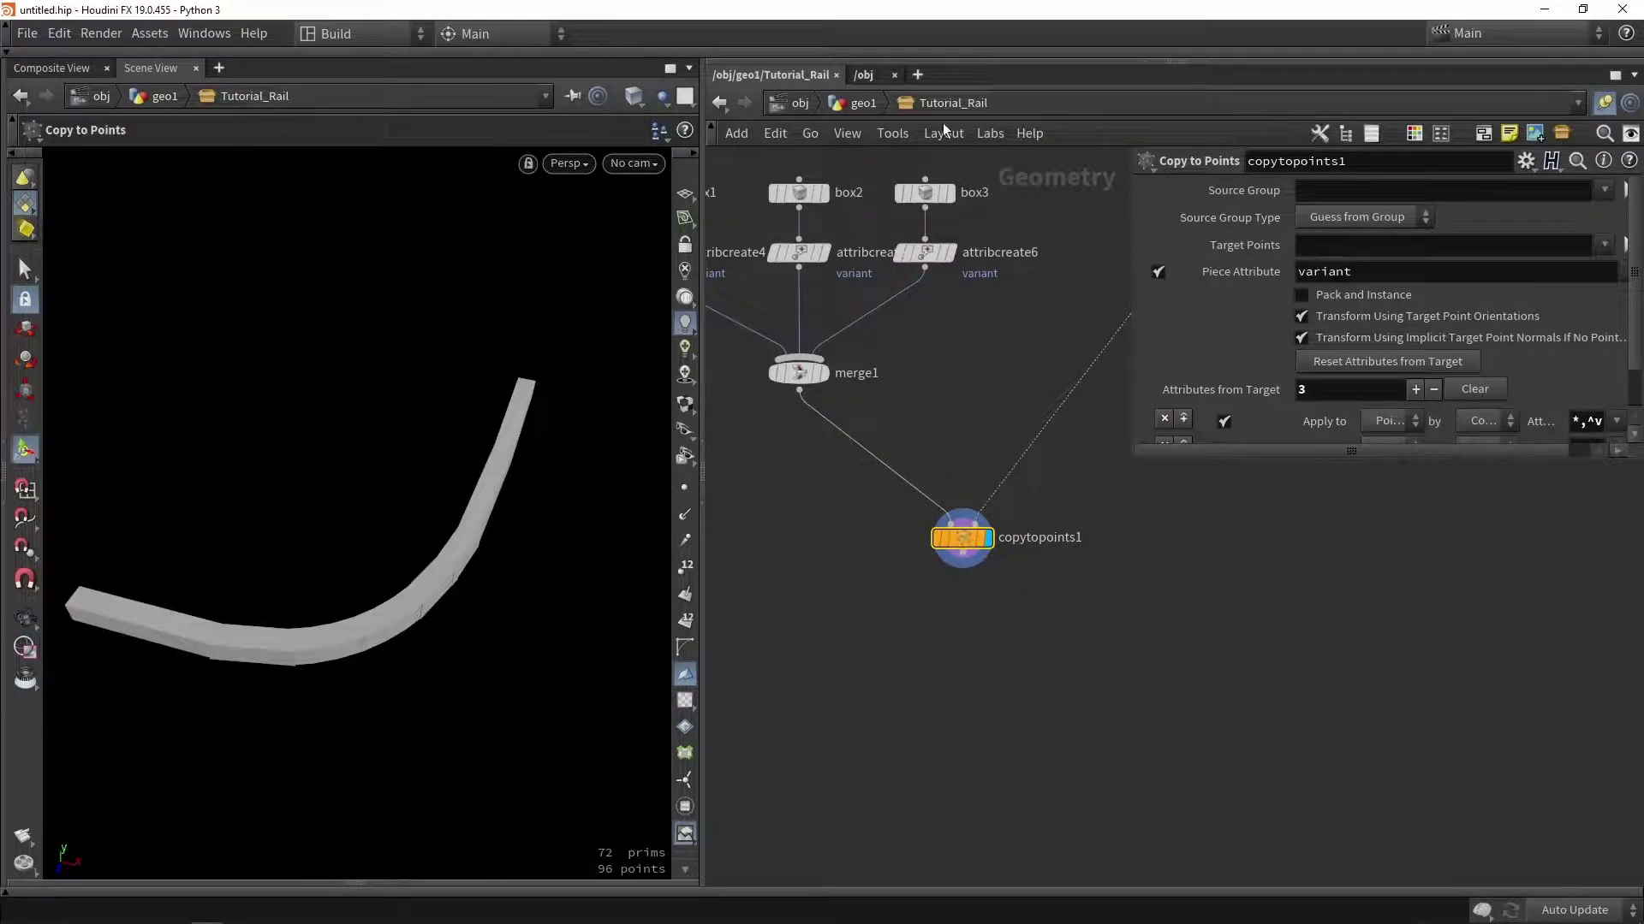
left_click(858, 104)
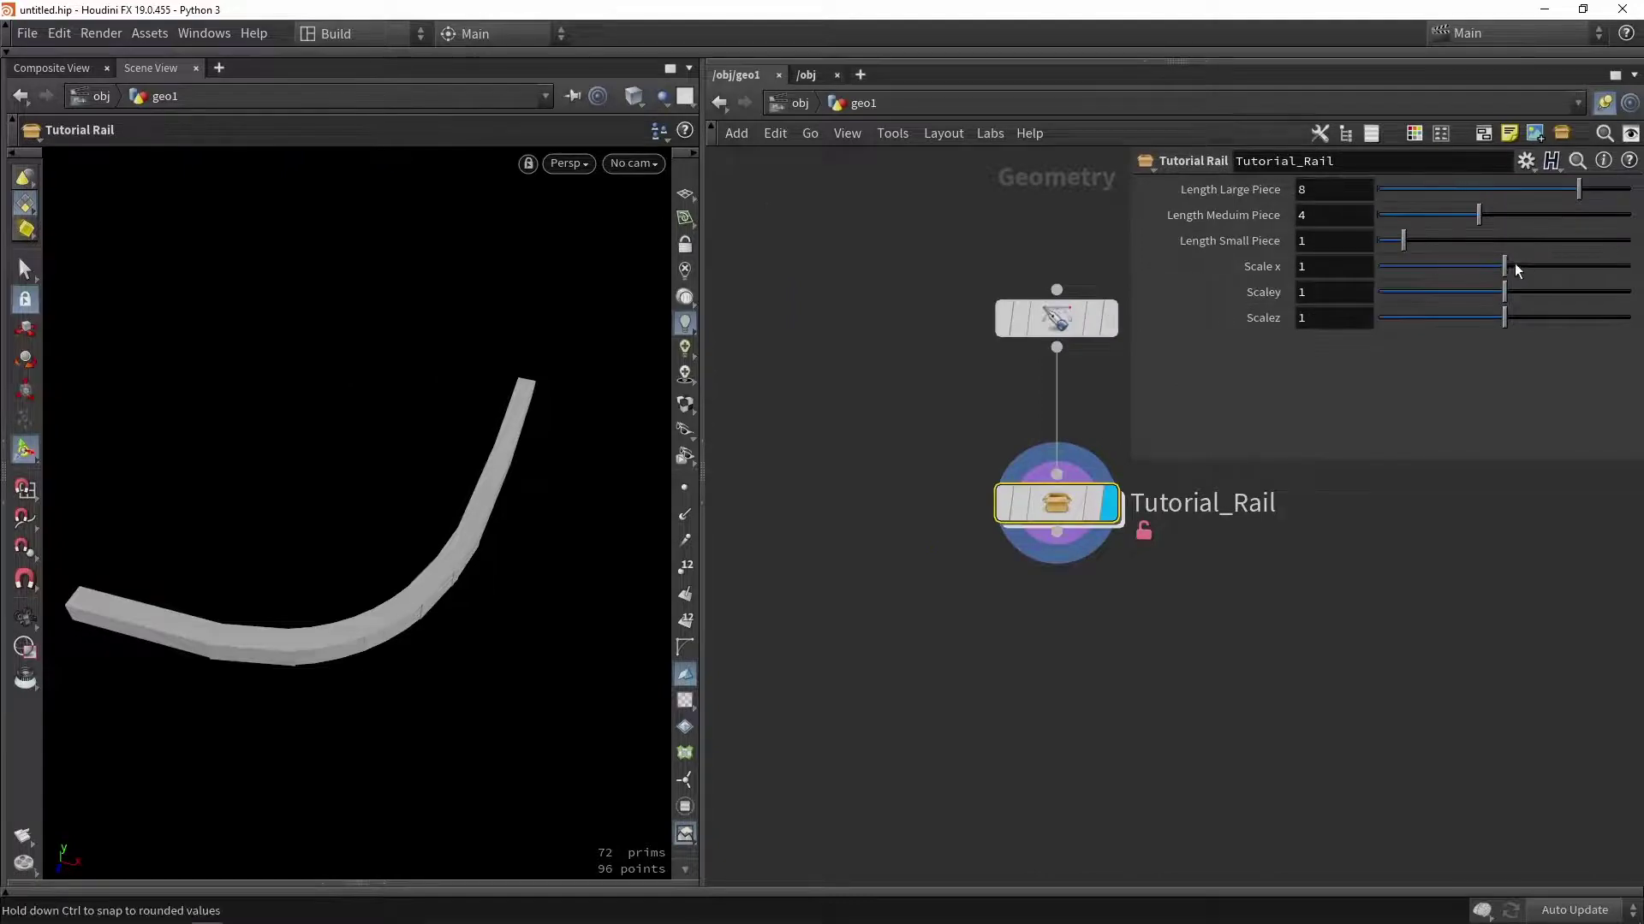
left_click_drag(1514, 268, 1420, 341)
left_click_drag(1528, 290, 1458, 292)
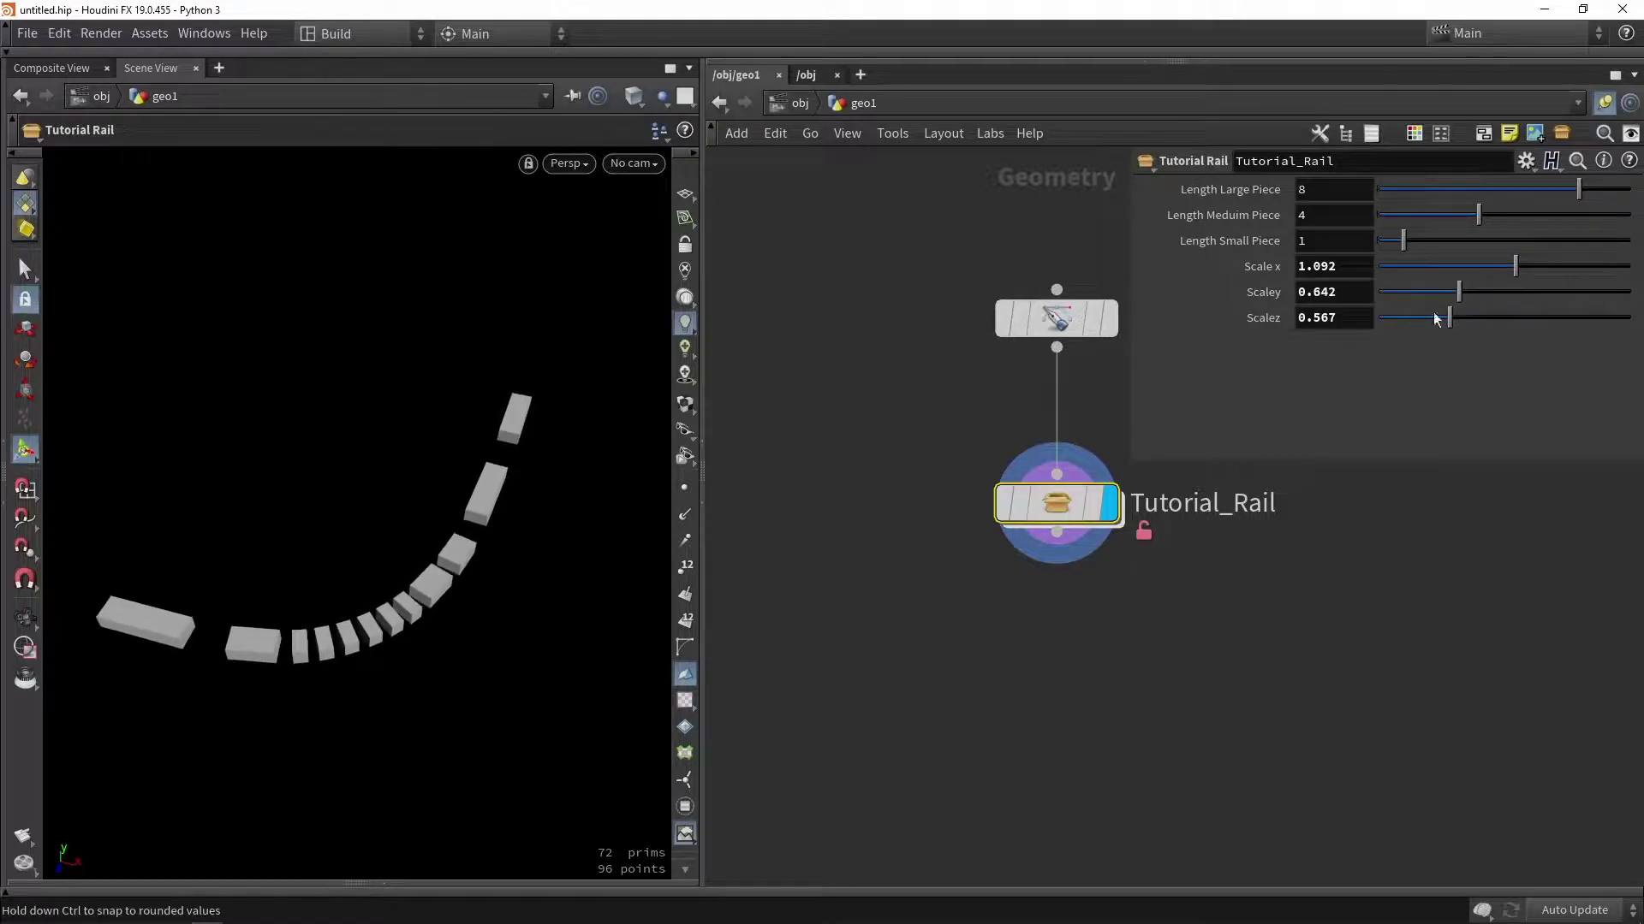
left_click_drag(454, 423, 505, 479, "alt")
left_click_drag(1469, 294, 1530, 267)
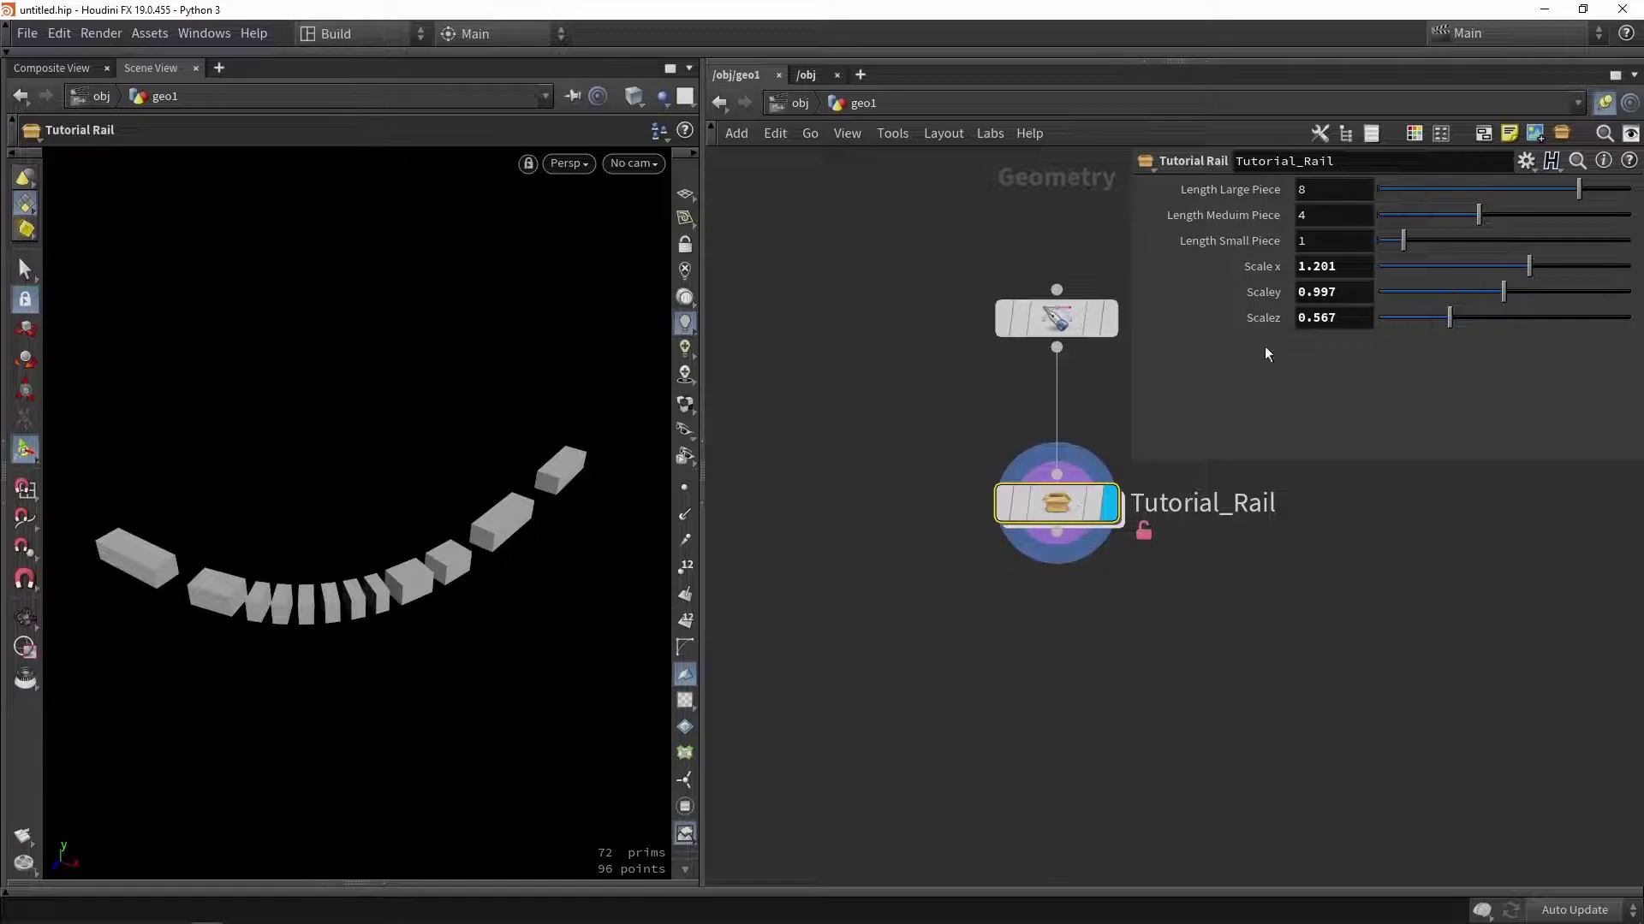
double_click(1057, 503)
scroll(1027, 547, "down", 5)
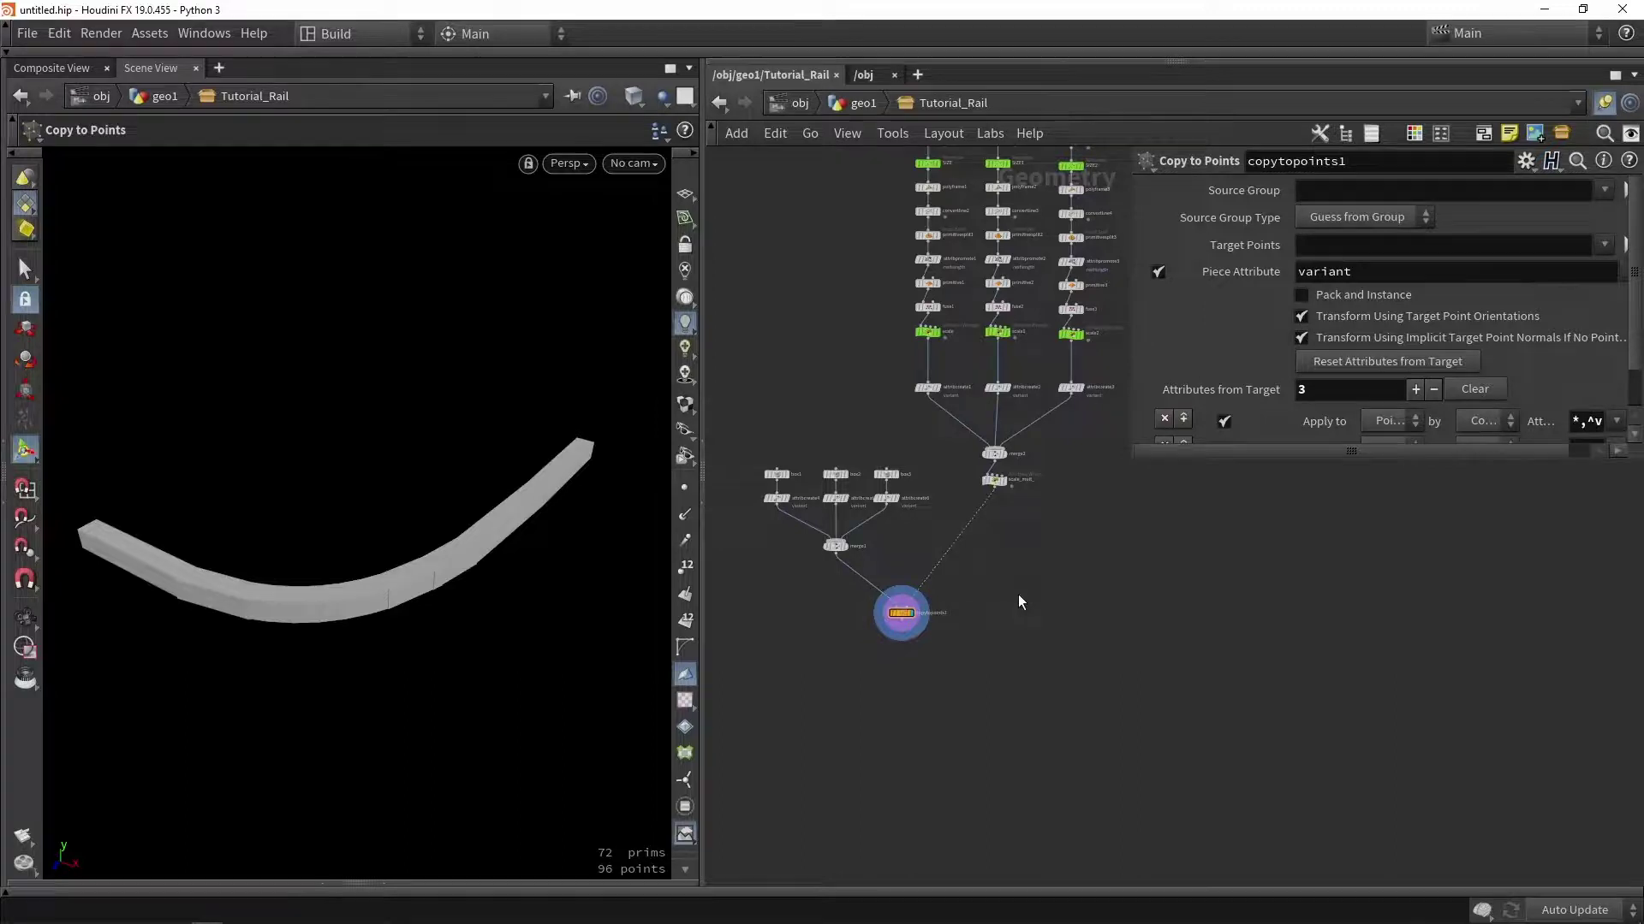
Step: Add an output0 node directly under copytopoints1, wire it in, and frame the network
key("Tab")
type("output")
key("Return")
left_click(1003, 579)
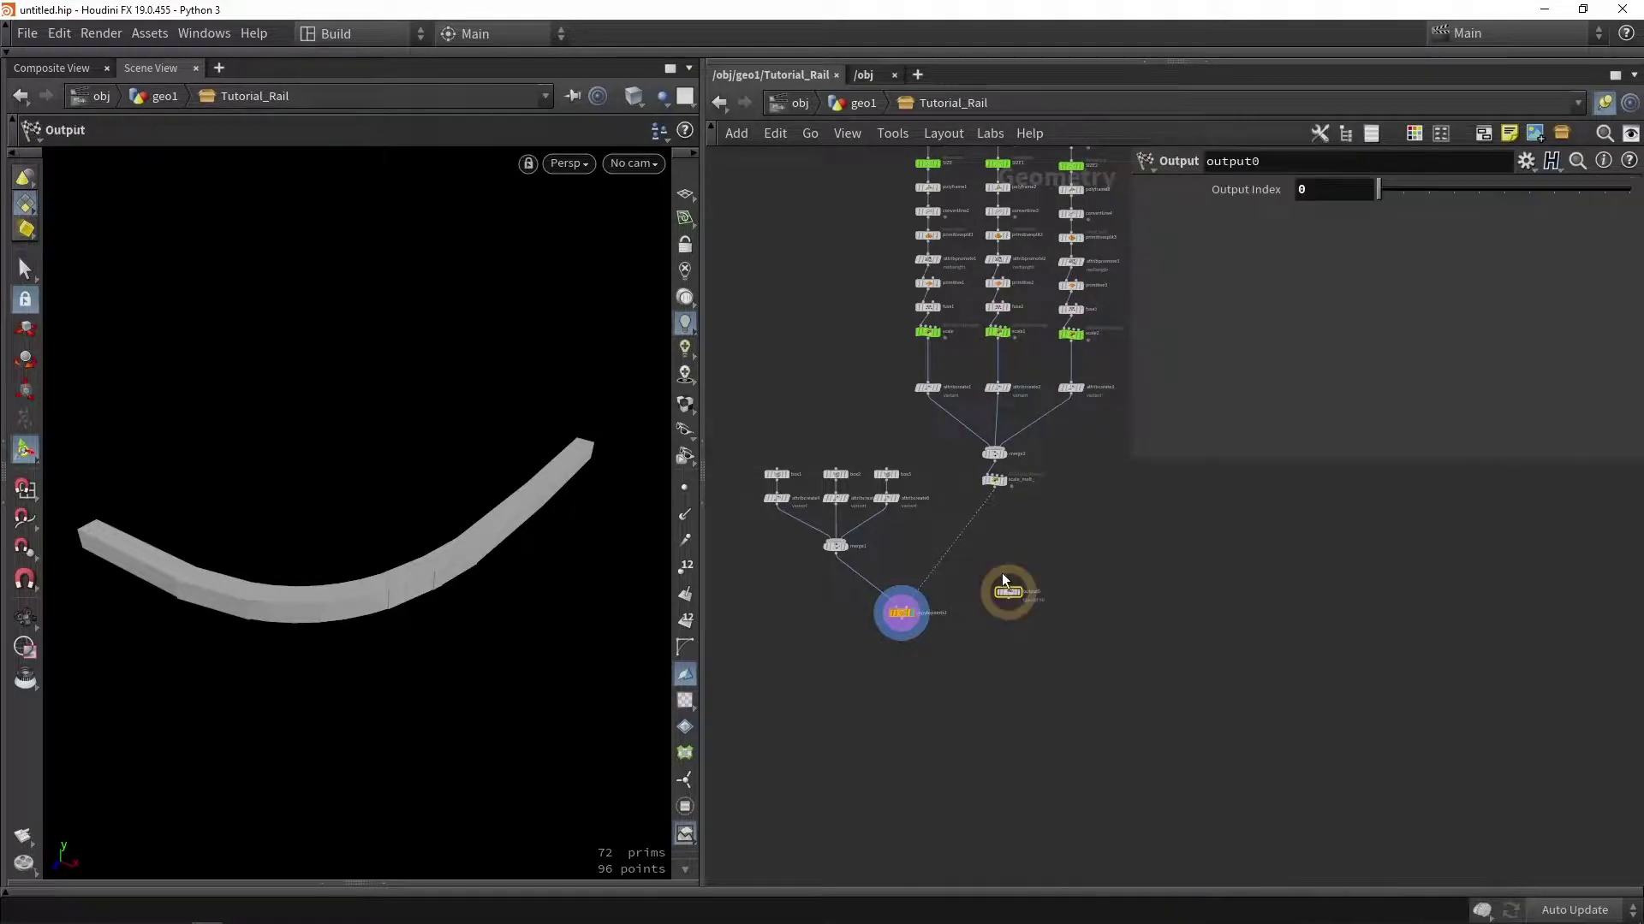
scroll(993, 548, "up", 5)
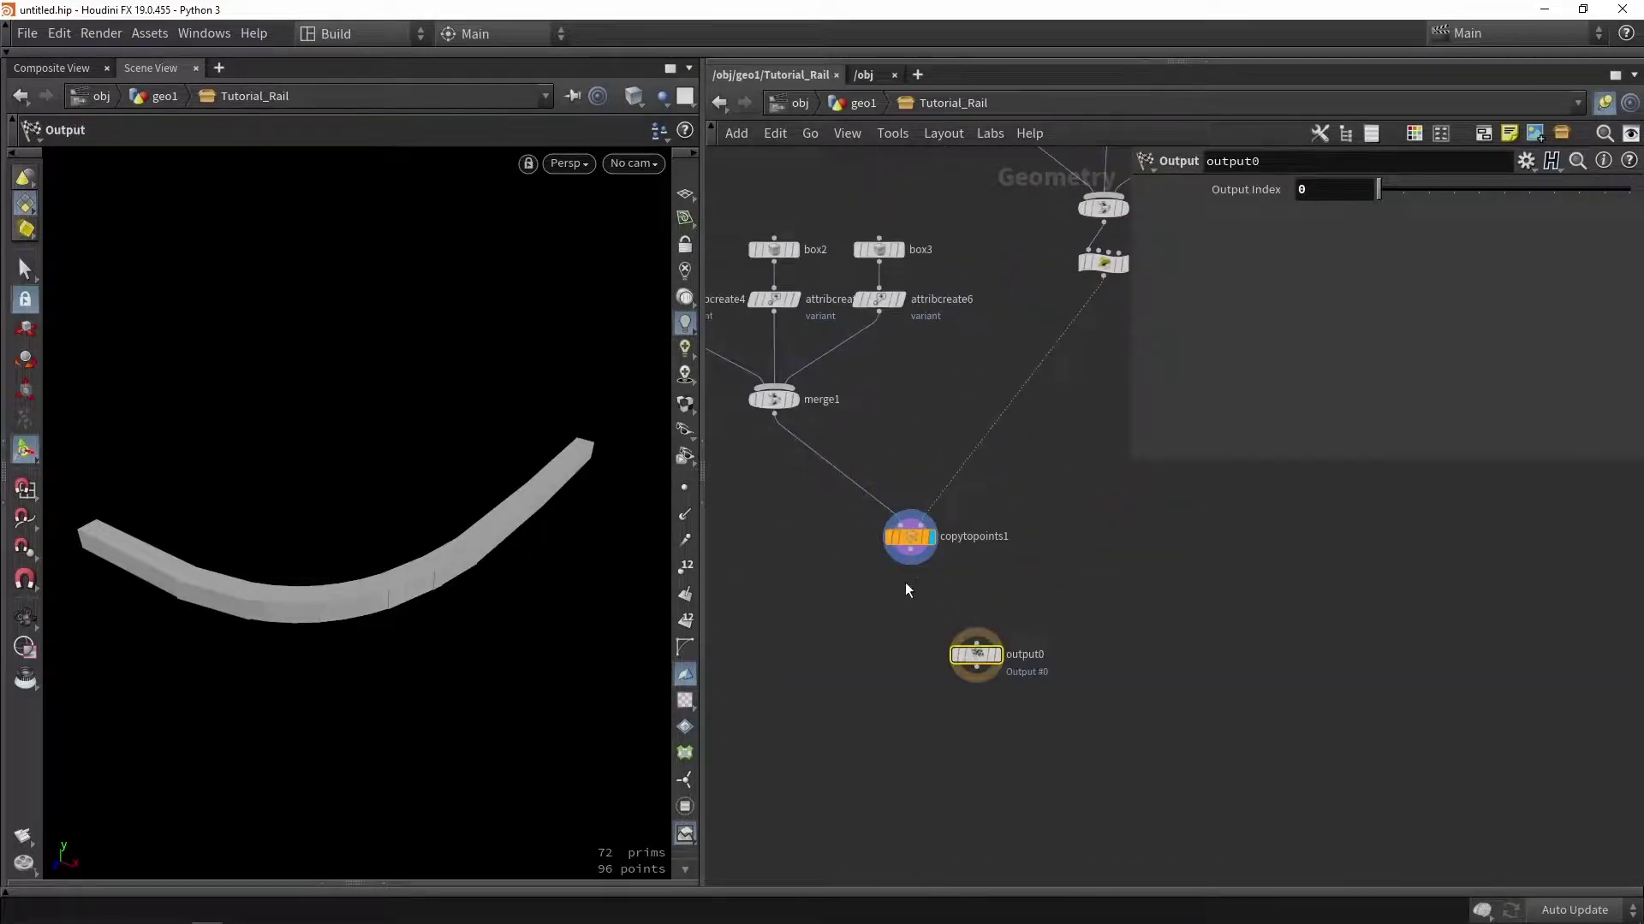
left_click(910, 565)
left_click(994, 656)
left_click_drag(995, 656, 980, 749)
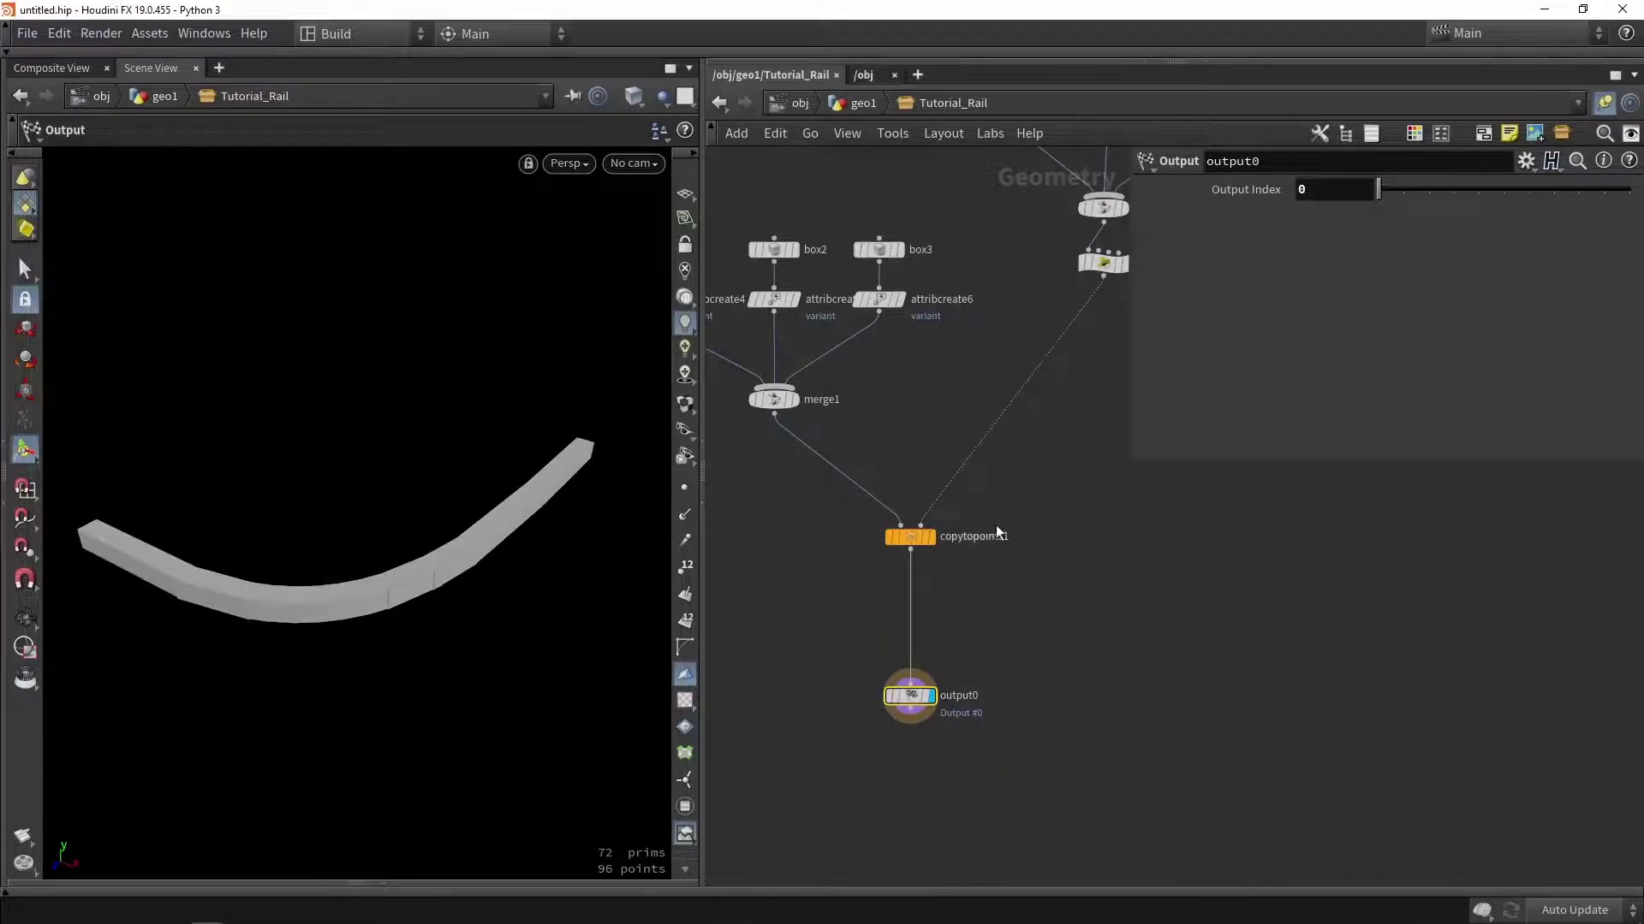
key("h")
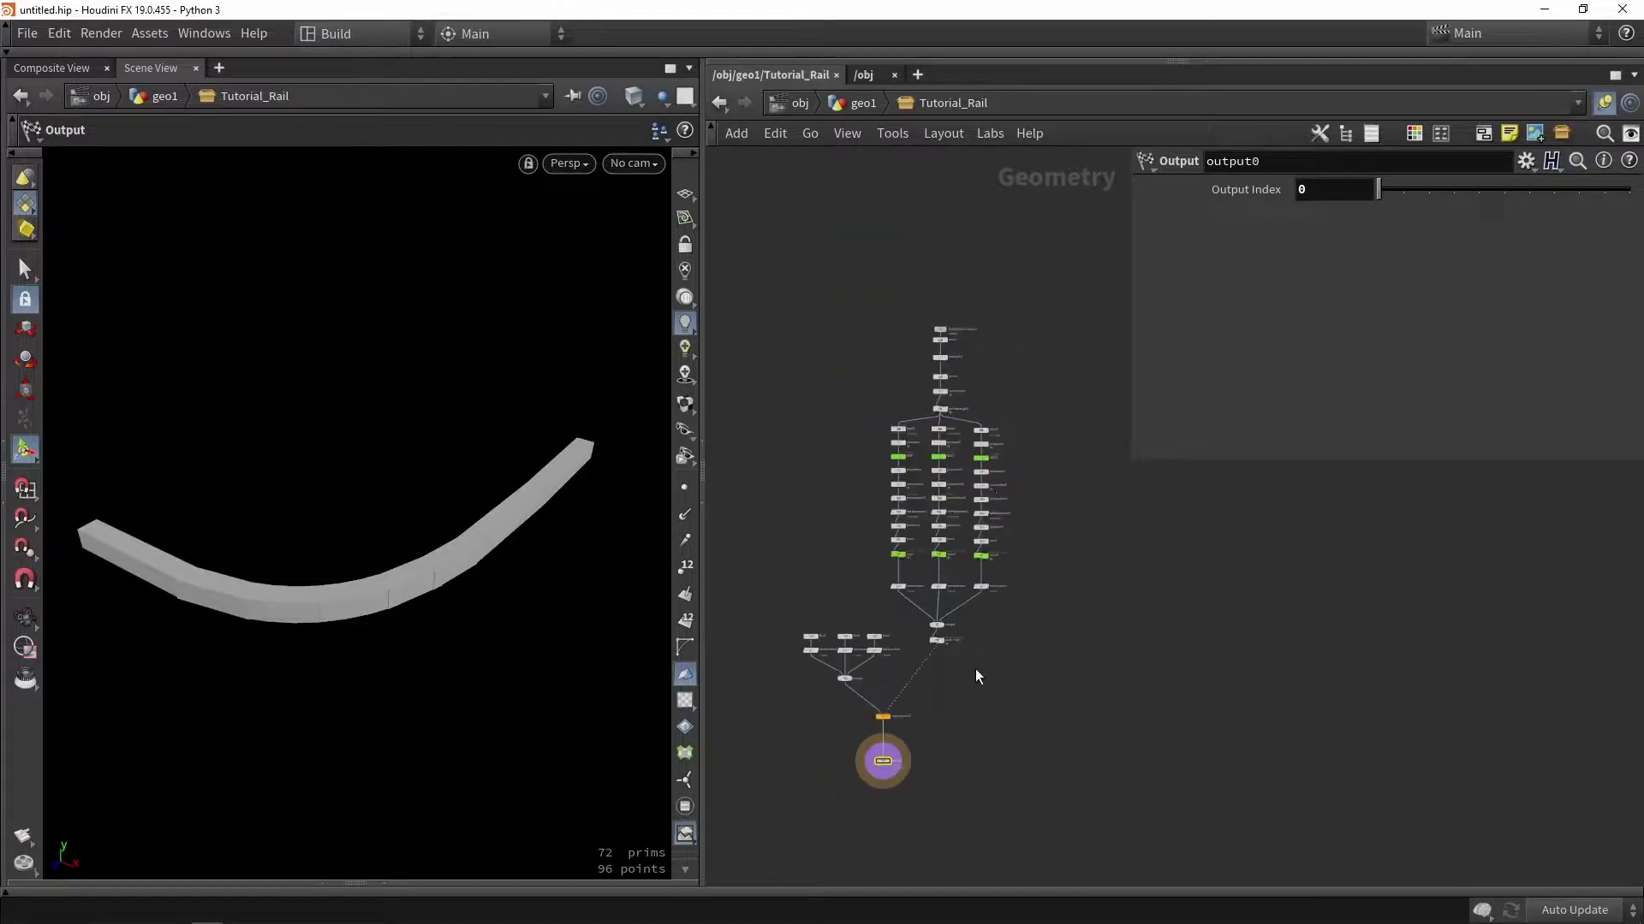
scroll(947, 374, "up", 5)
scroll(983, 441, "up", 5)
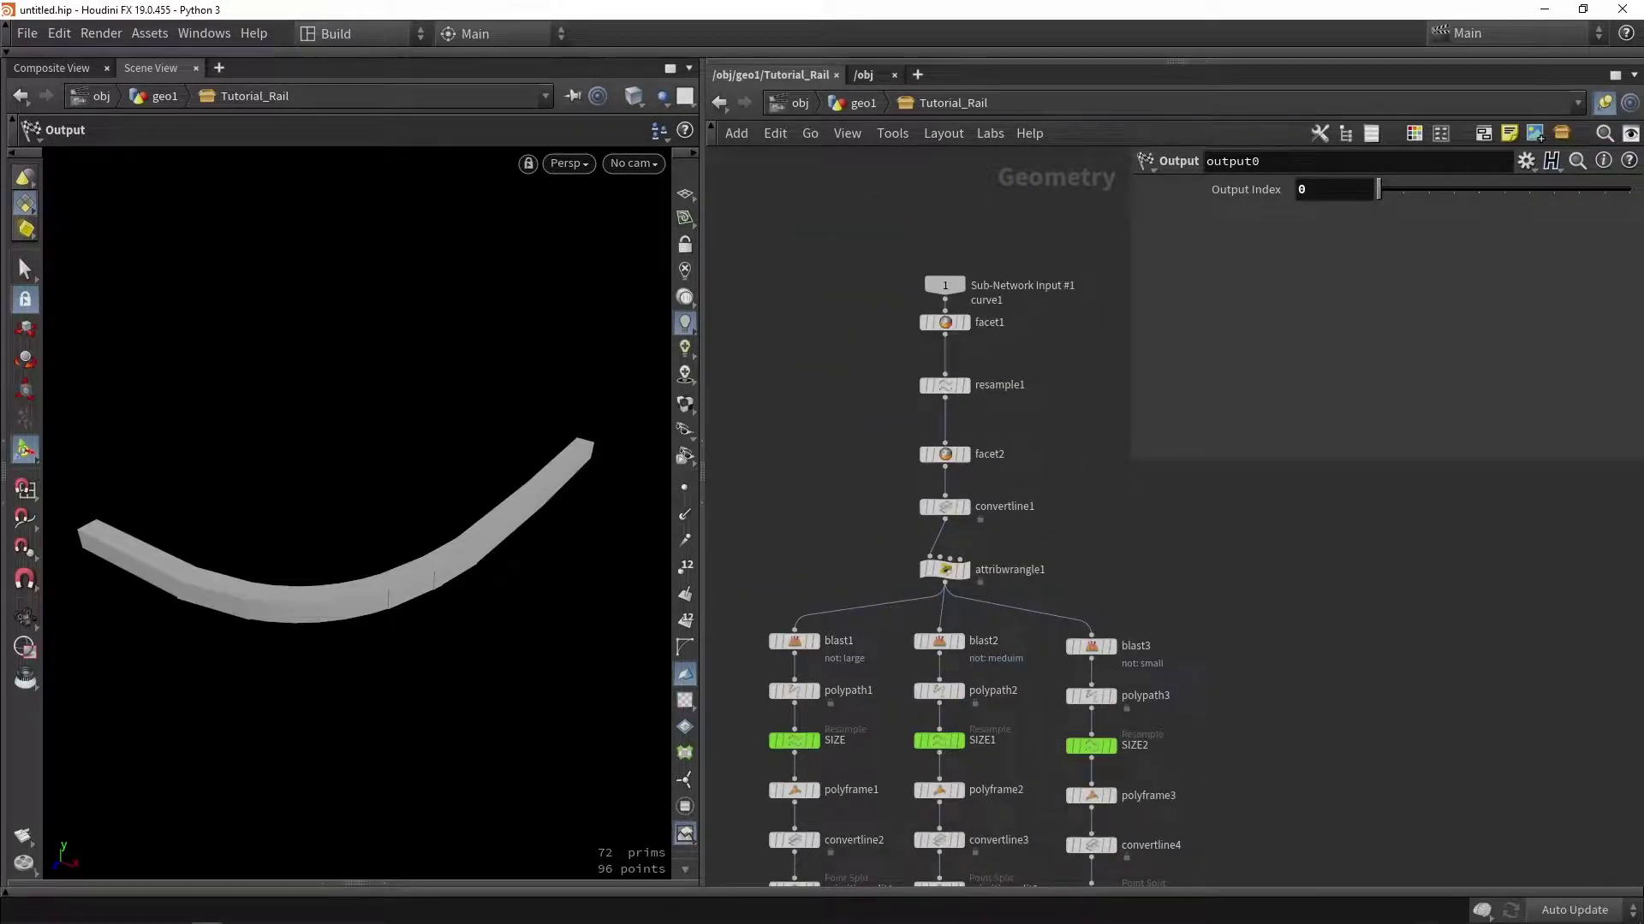
Step: Move the Sub-Network Input, facet1 and resample1 upward to make room below them
middle_click_drag(1062, 408, 1070, 518)
left_click_drag(1071, 529, 882, 307)
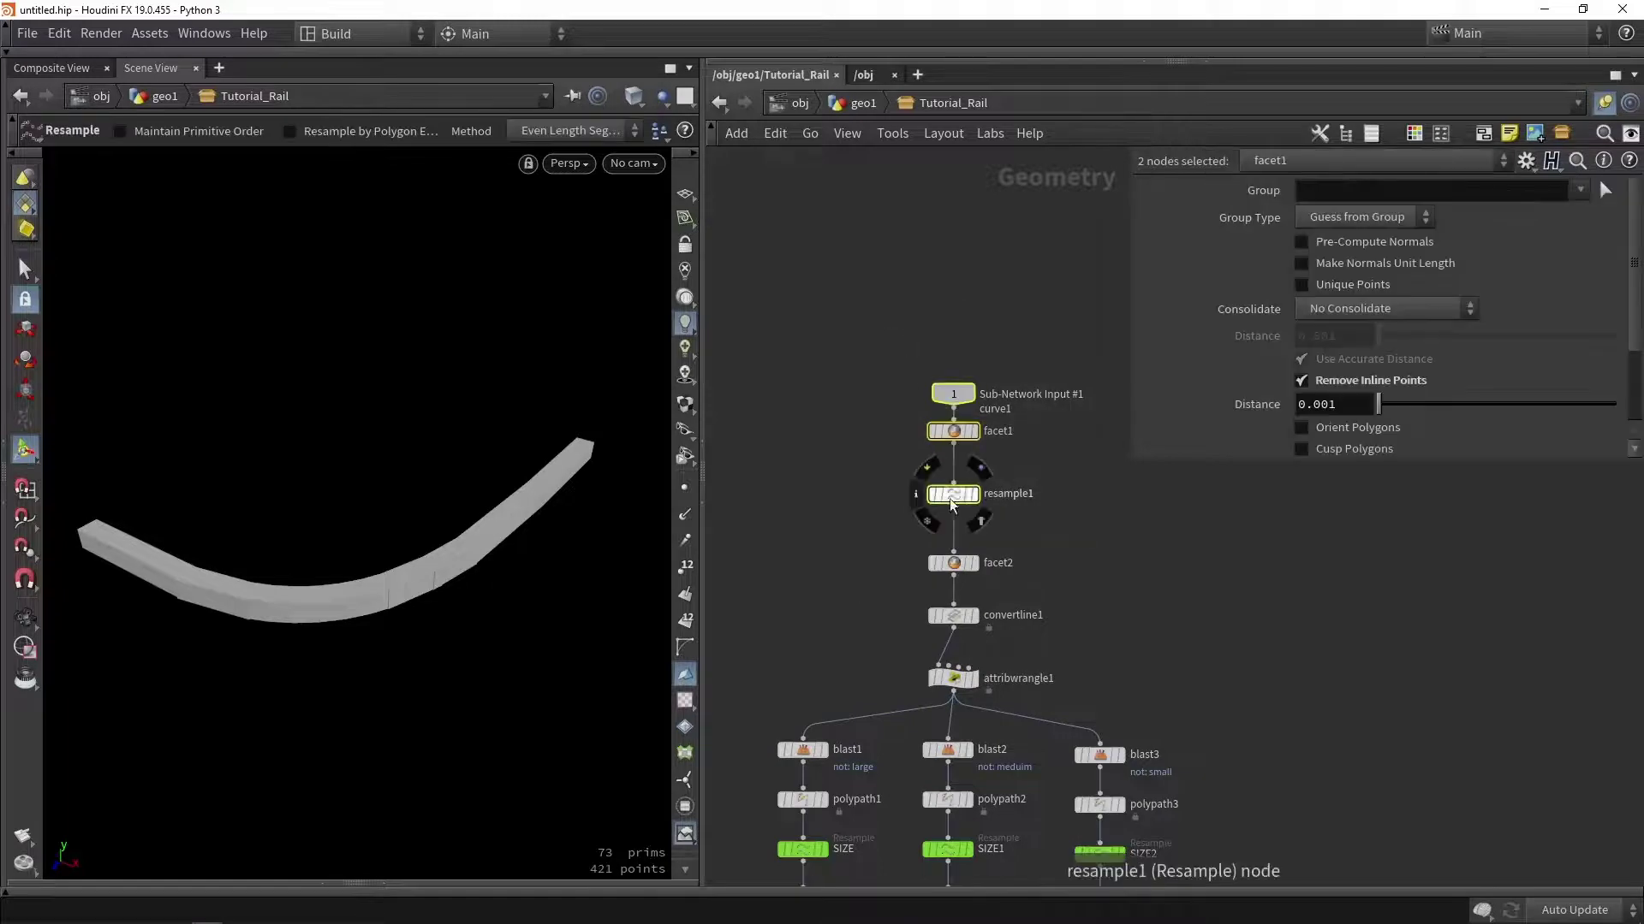
left_click_drag(952, 501, 953, 337)
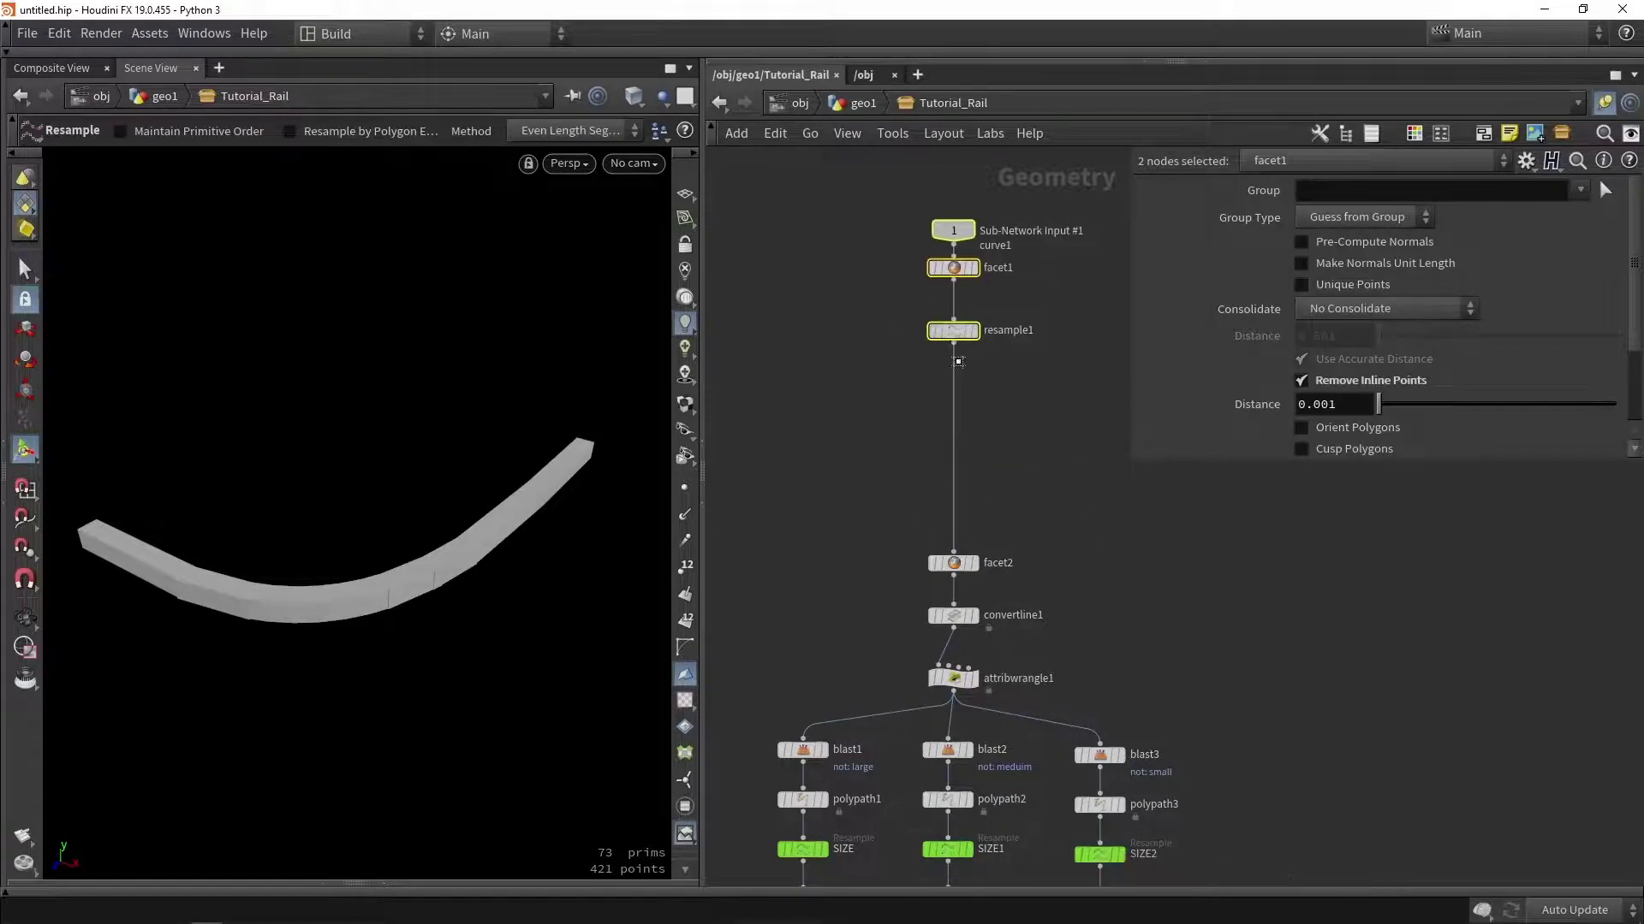
left_click_drag(953, 267, 952, 281)
Step: Add a Sweep node below resample1 and wire resample1 into it
key("Tab")
type("sw")
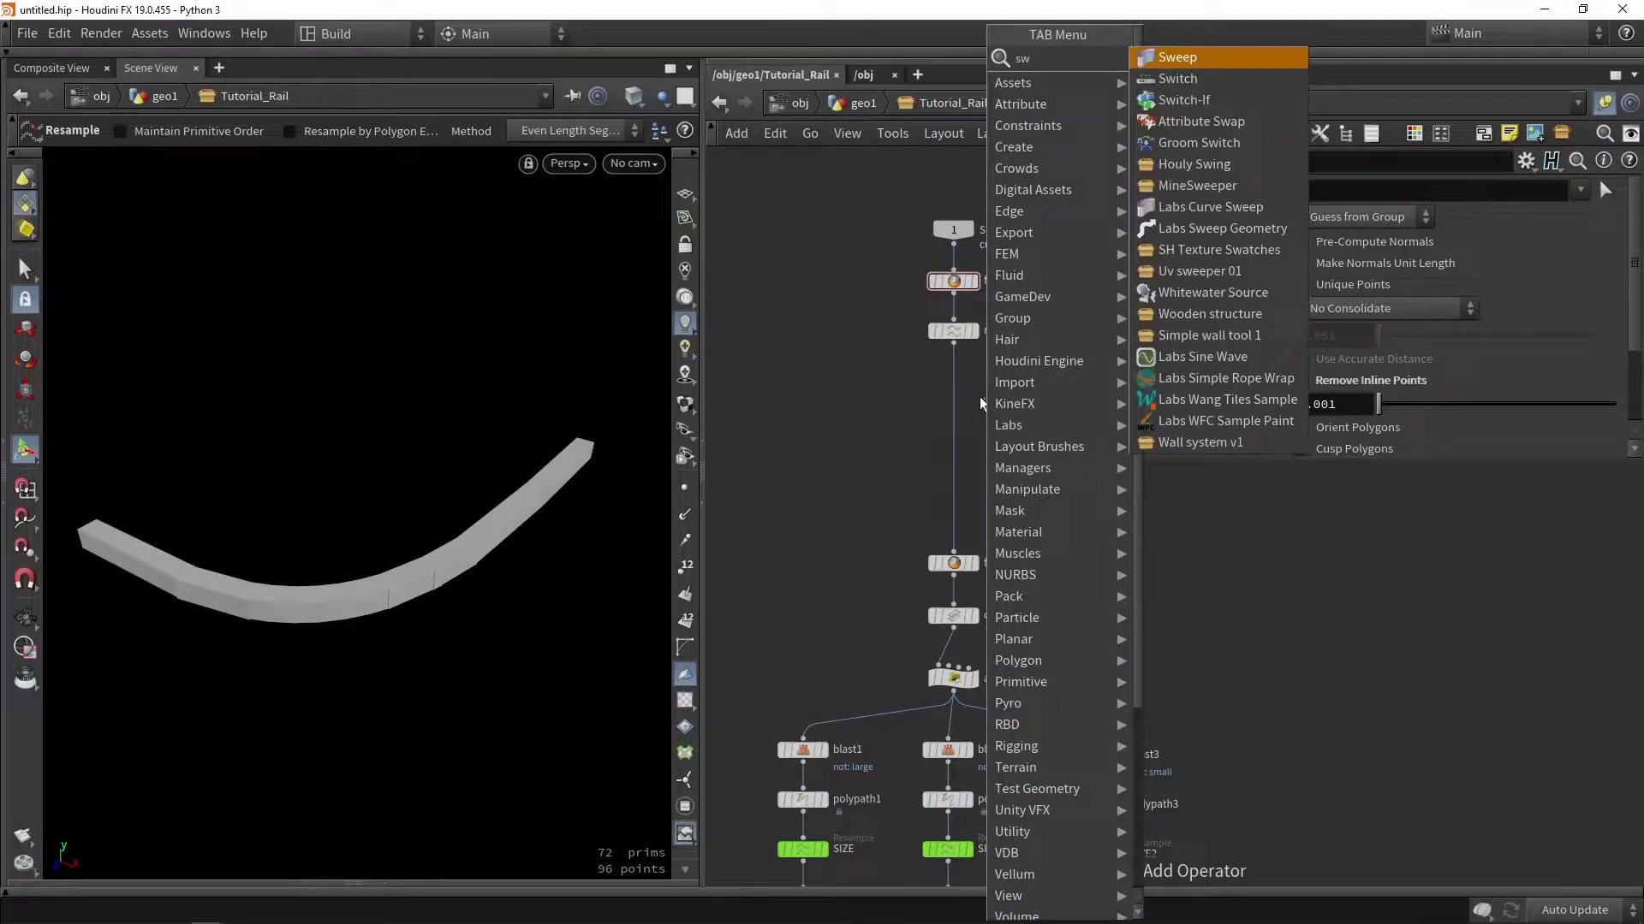
type("ee")
key("Return")
left_click(993, 377)
scroll(969, 372, "up", 3)
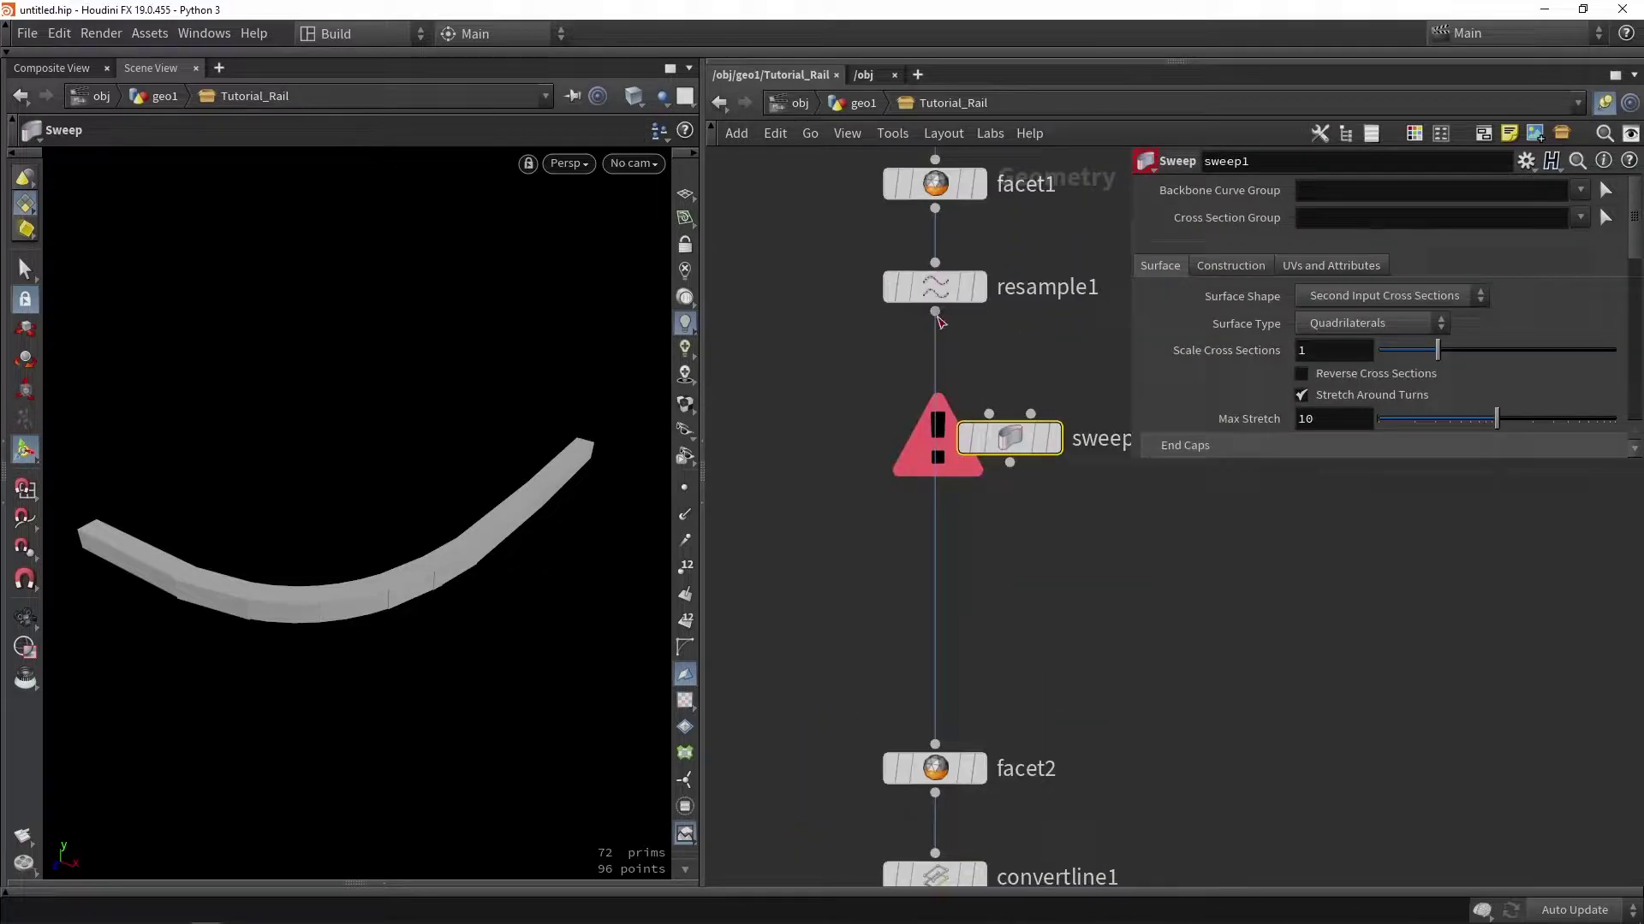
left_click_drag(940, 321, 988, 419)
Step: Set sweep1's Surface Shape to Ribbon with Width 5, and view it as wireframe
left_click(1351, 297)
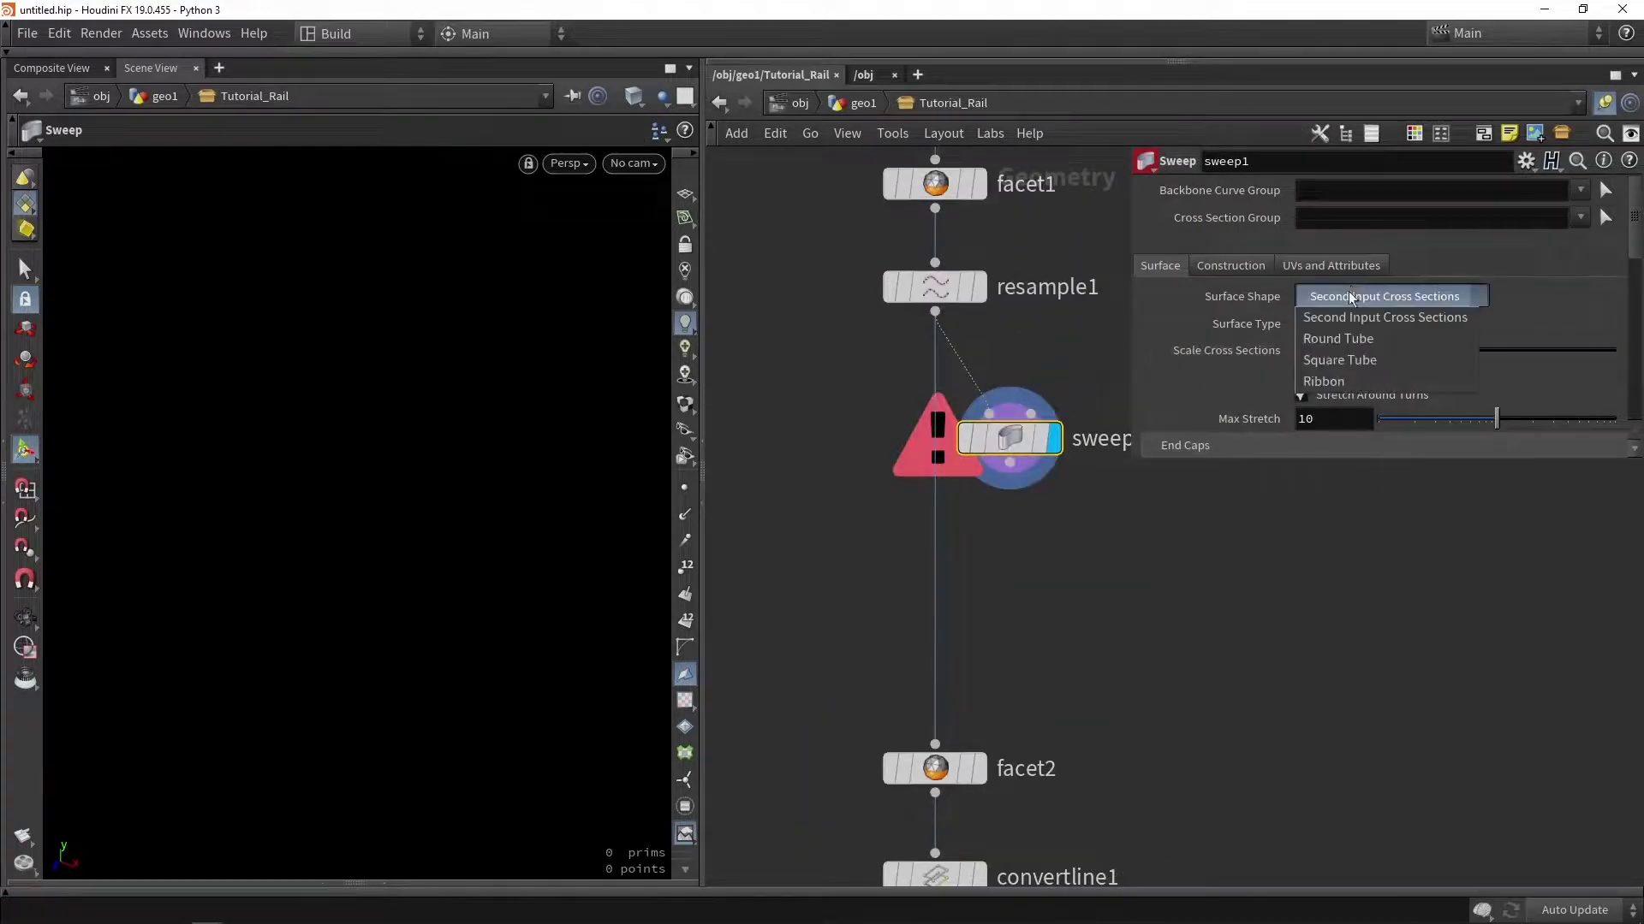
left_click(1335, 381)
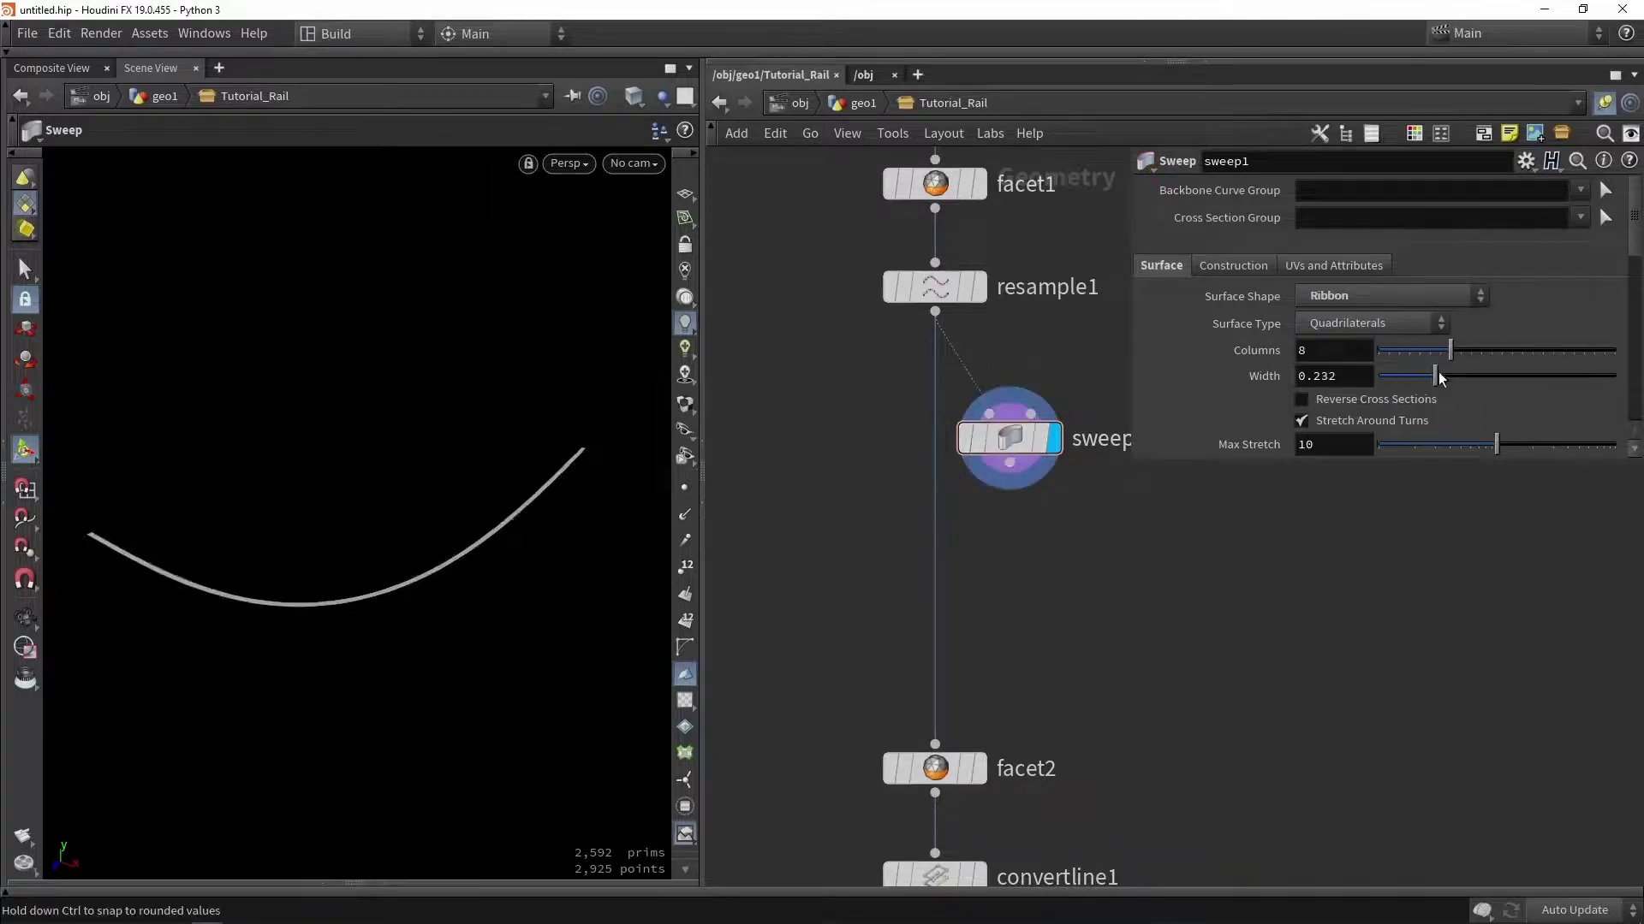
left_click_drag(1436, 377, 1615, 376)
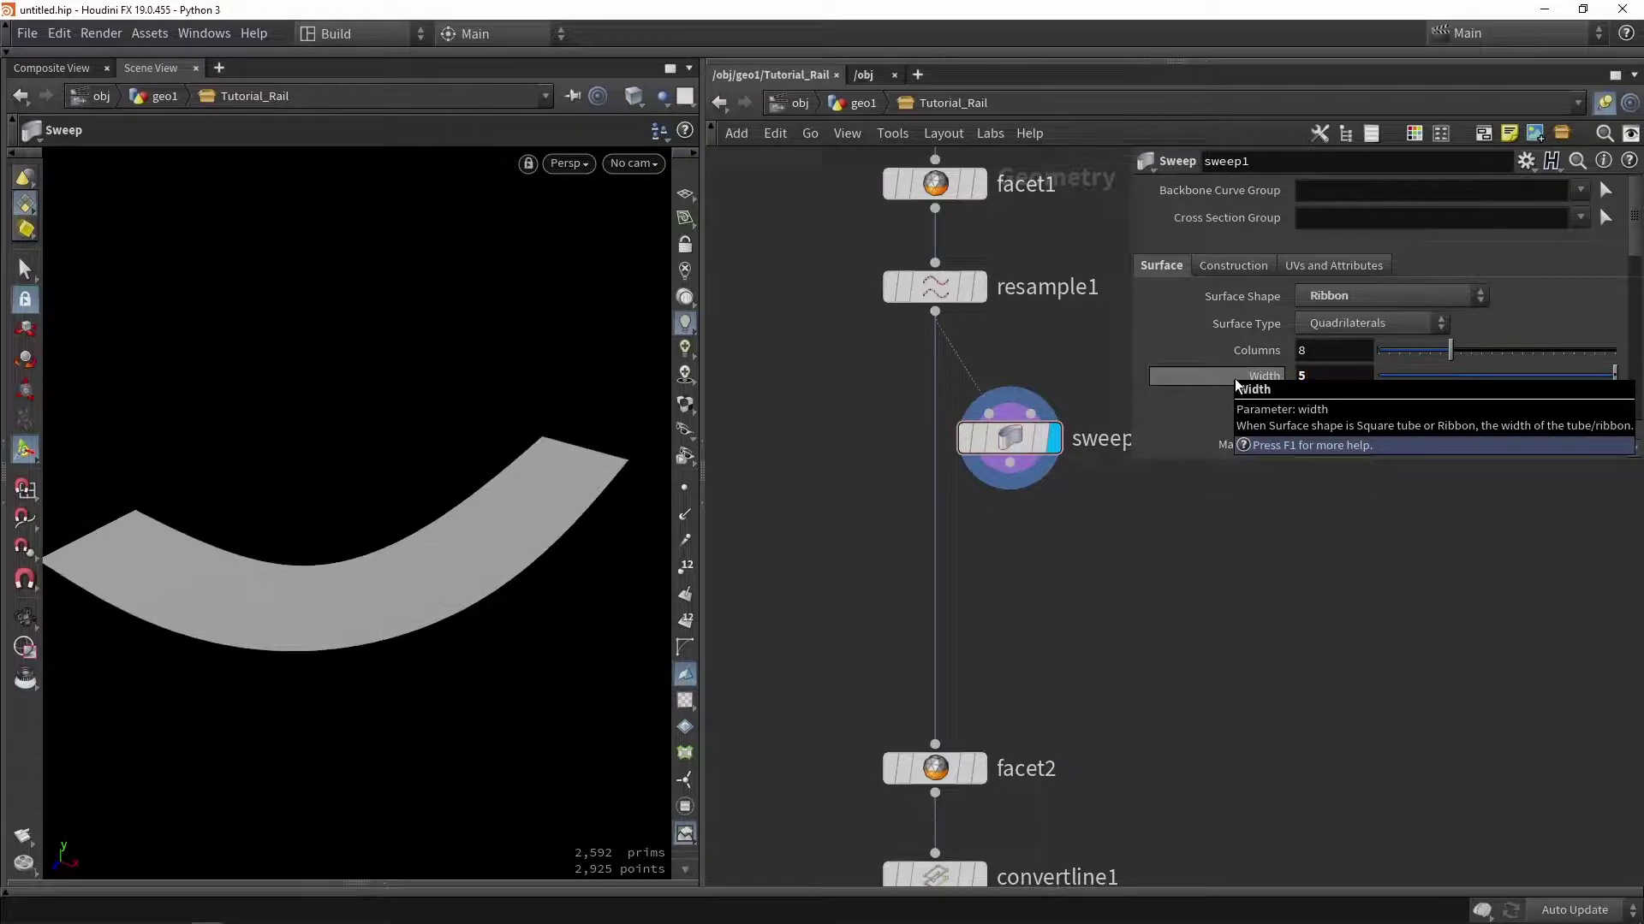
key("Return")
key("Escape")
key("w")
mouse_move(433, 569)
left_mouse_down()
mouse_move(366, 625)
mouse_move(414, 506)
mouse_move(352, 536)
left_mouse_up()
key("Return")
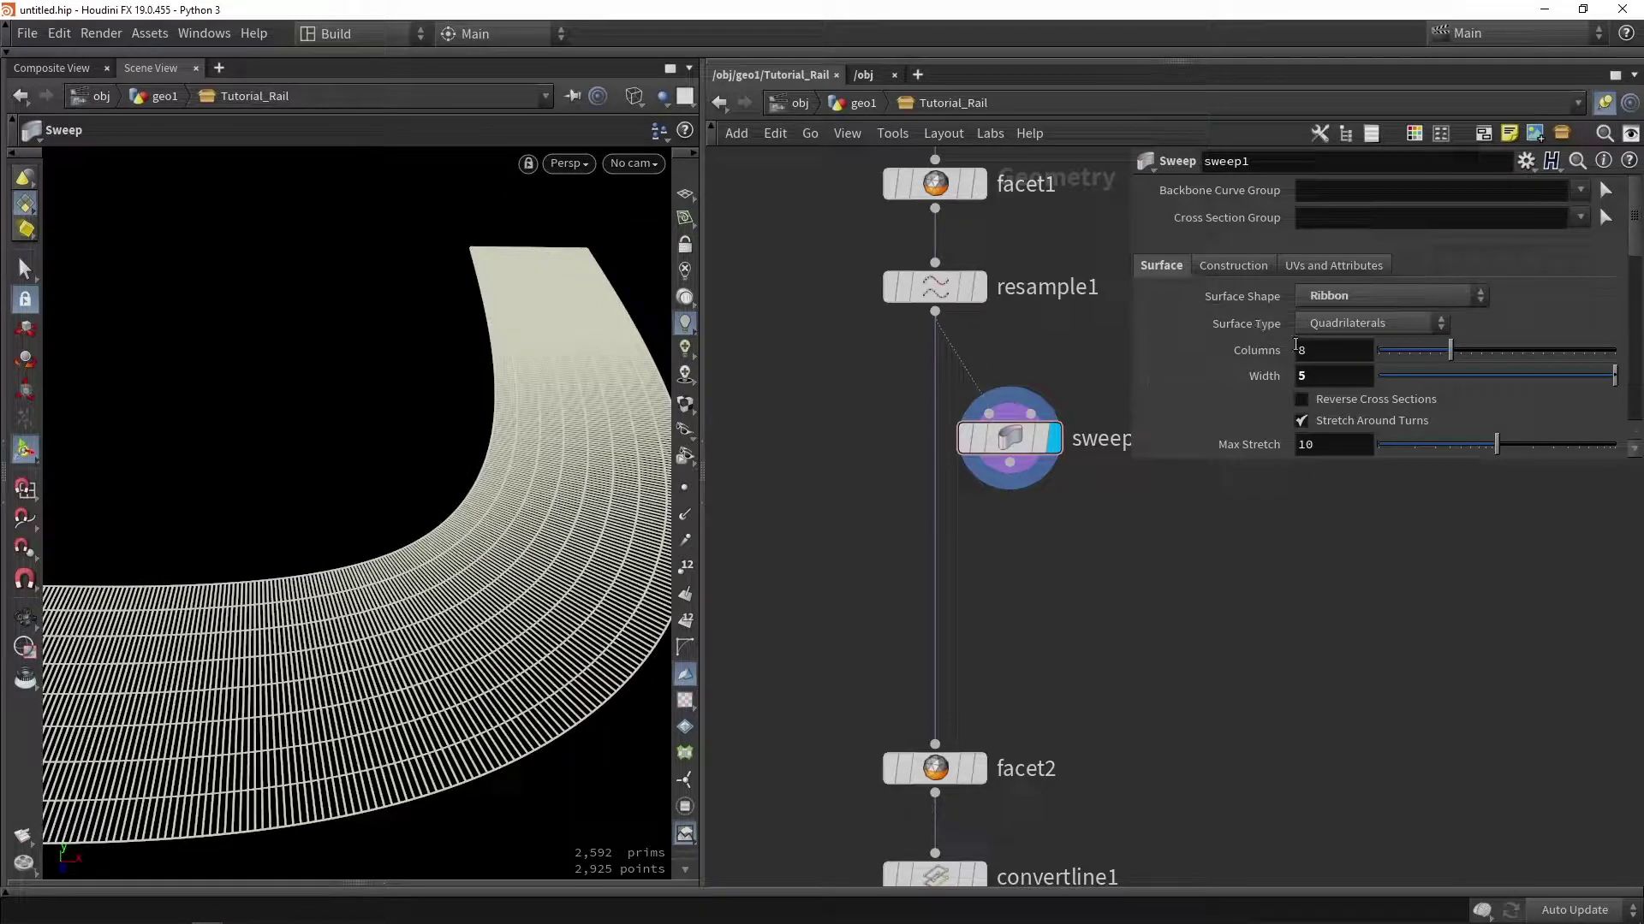
left_click(1328, 330)
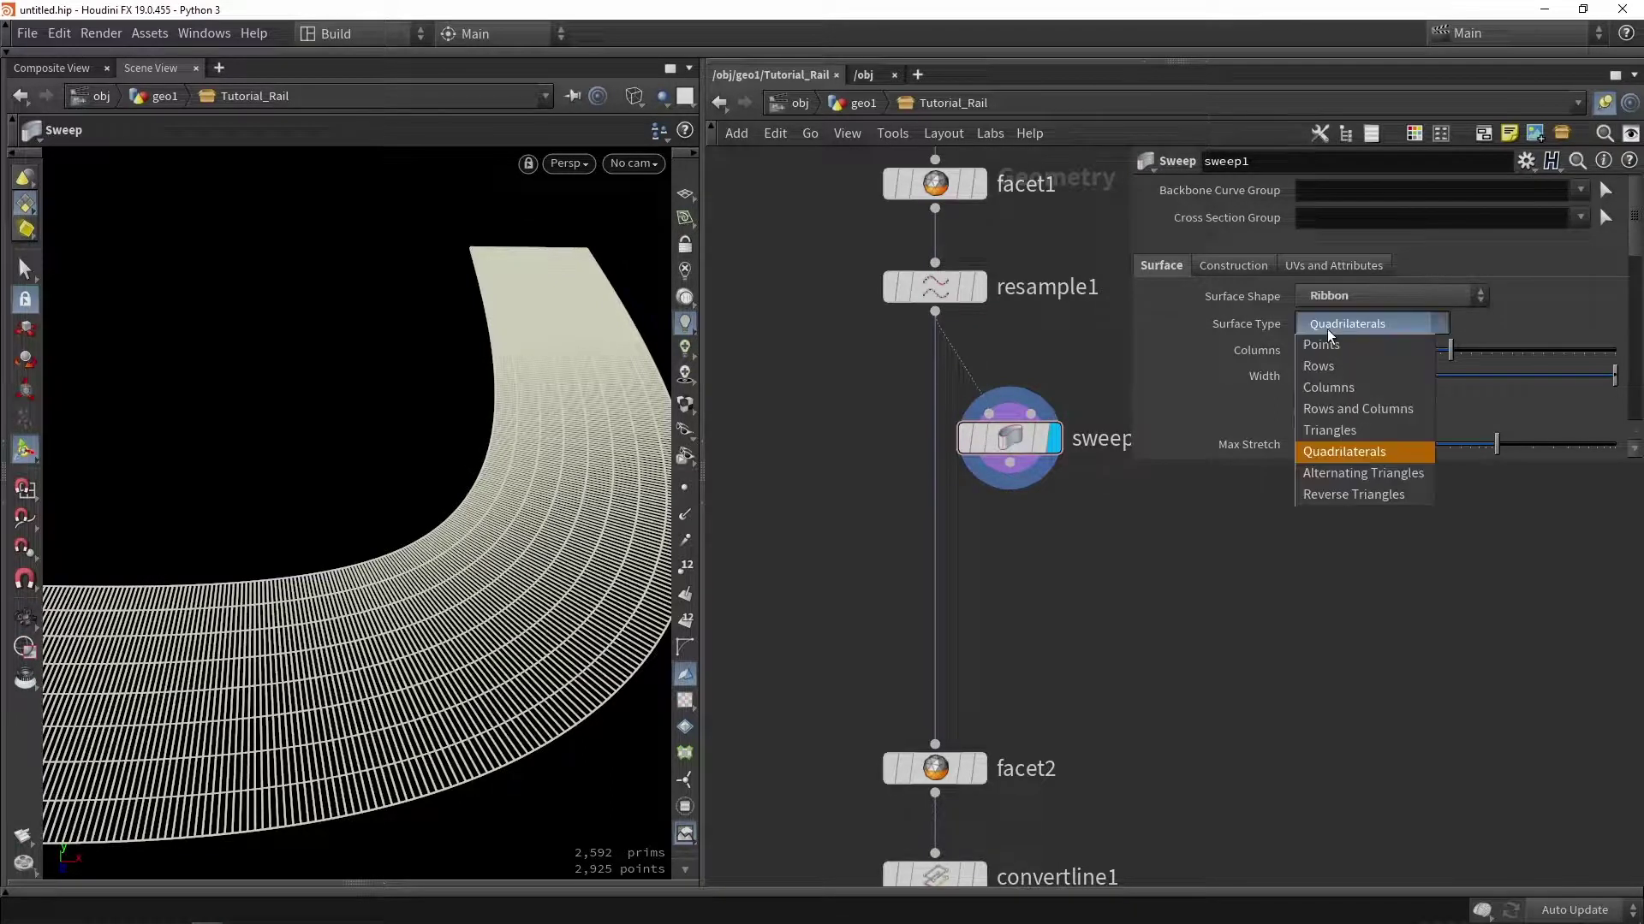
Step: Set sweep1's Surface Type to Columns and lower Columns to 2
left_click(1336, 382)
left_click_drag(494, 451, 248, 532)
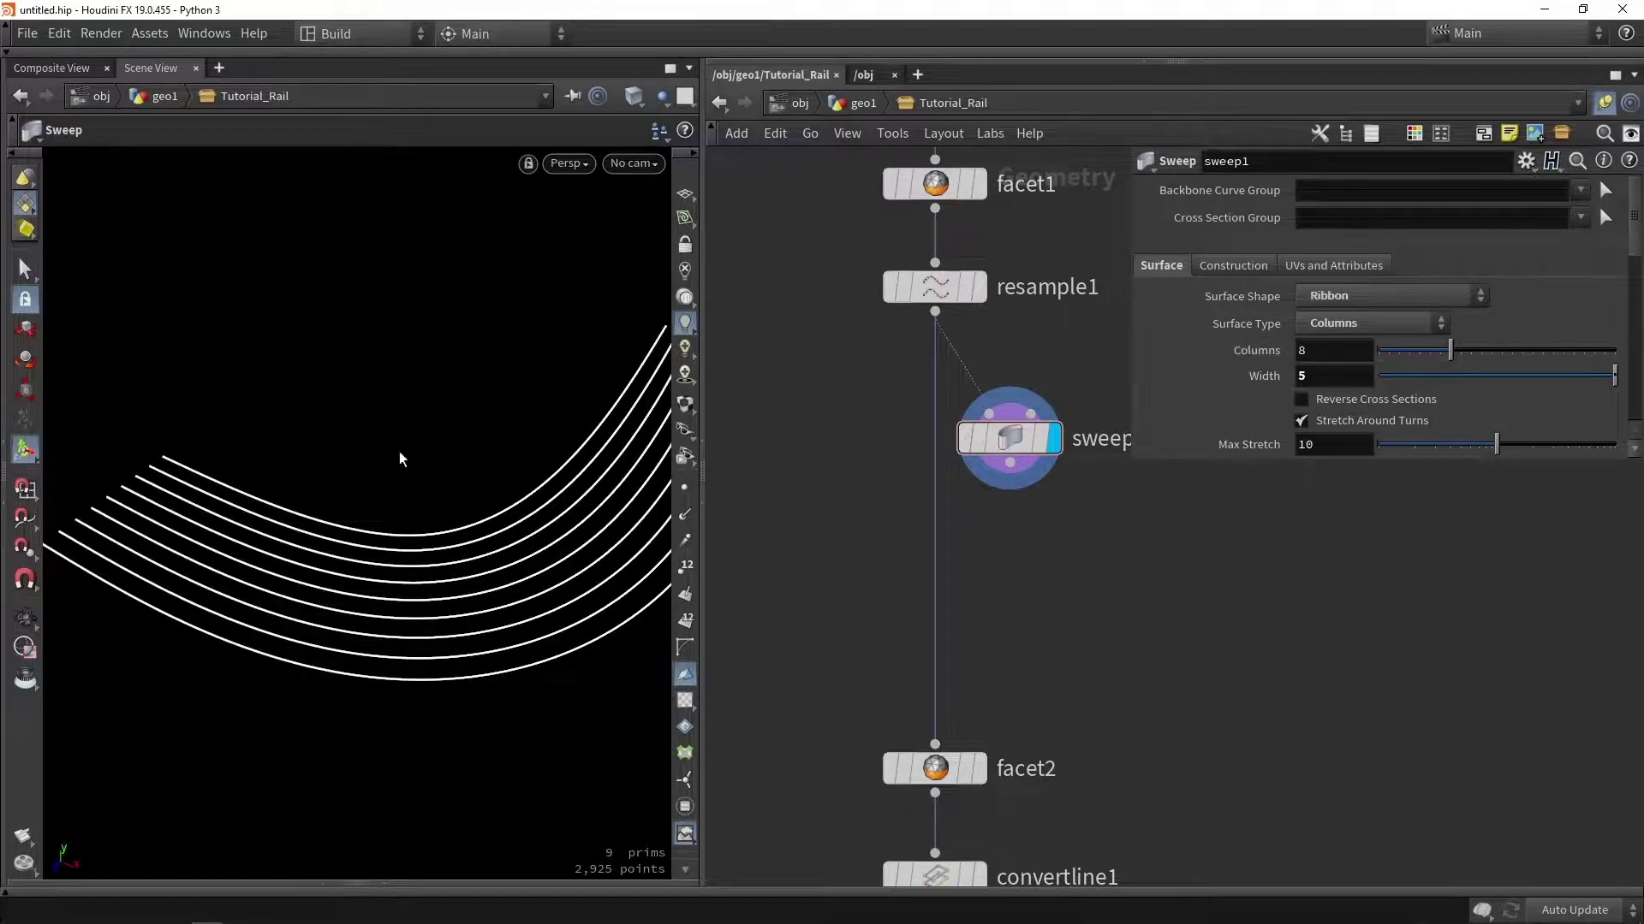
left_click_drag(1455, 353, 1387, 356)
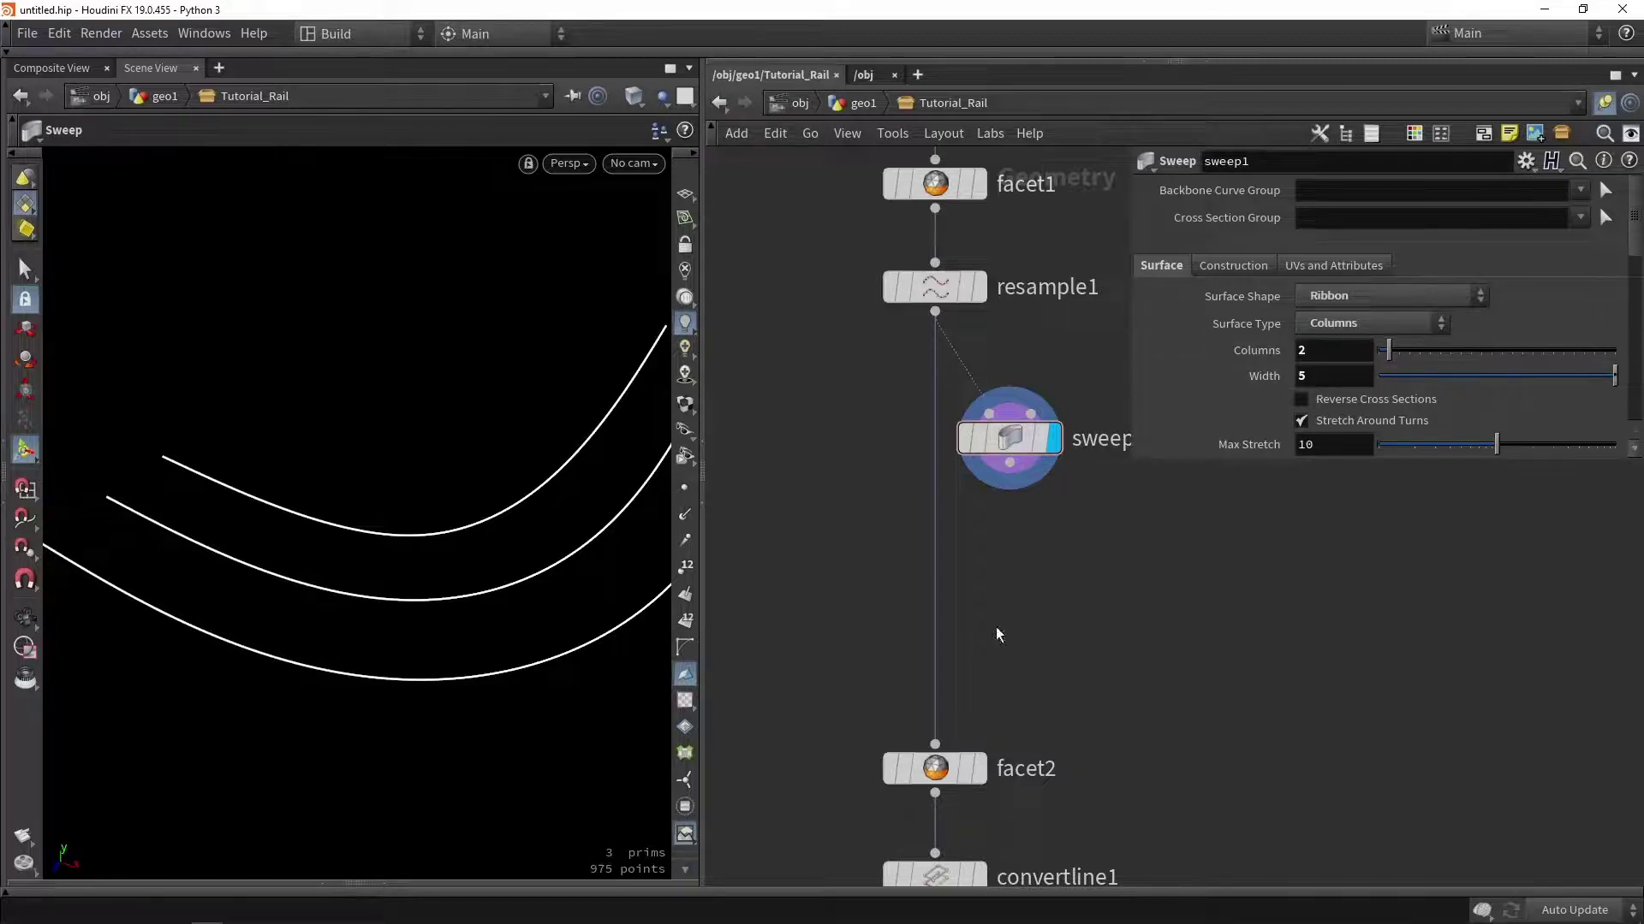
Step: Wire sweep1 into facet2 and display output0 to inspect the three parallel rails
middle_click_drag(997, 633, 954, 512)
left_click_drag(985, 341, 892, 629)
middle_click_drag(940, 540, 931, 424)
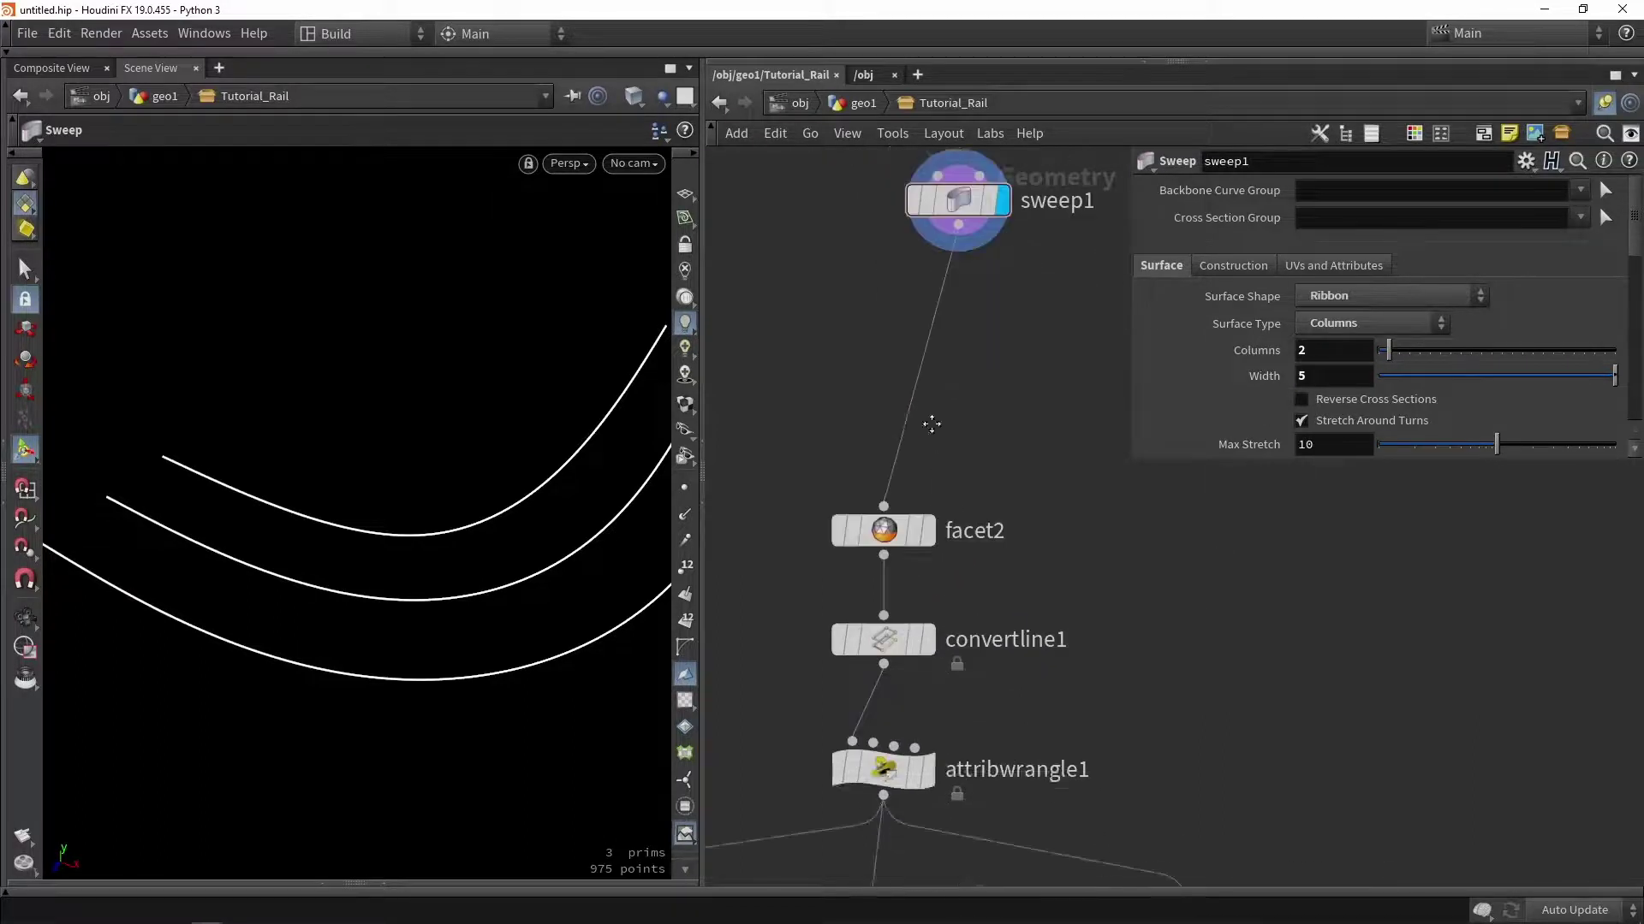
scroll(851, 655, "down", 5)
scroll(863, 648, "up", 6)
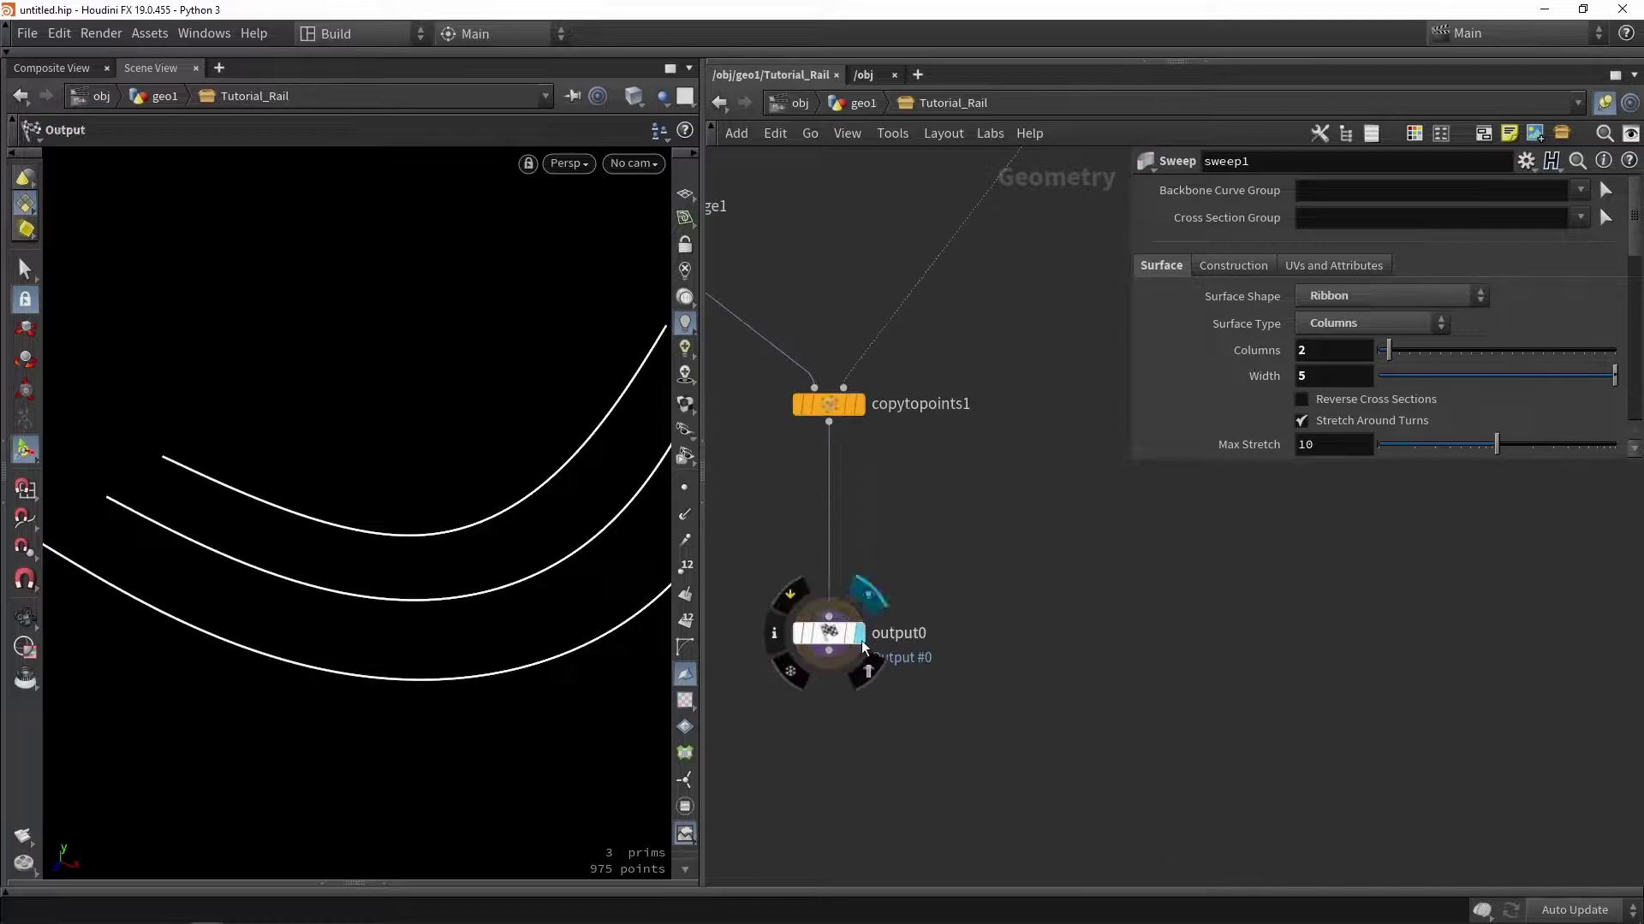
left_click(860, 633)
key("Escape")
left_click_drag(359, 548, 395, 487)
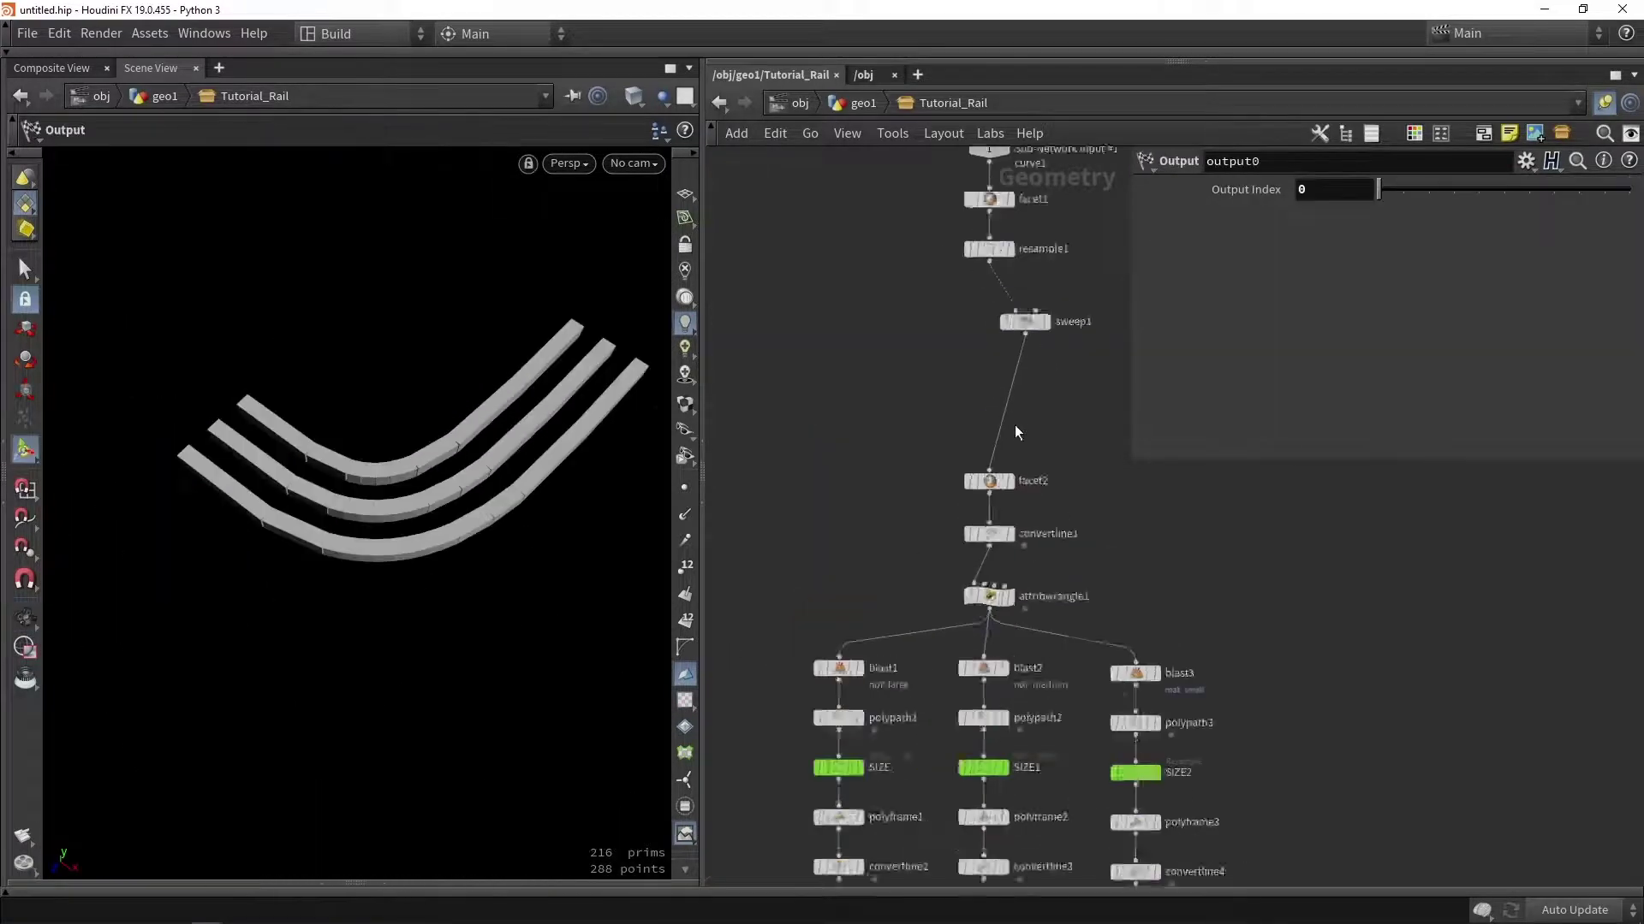
scroll(1005, 463, "up", 3)
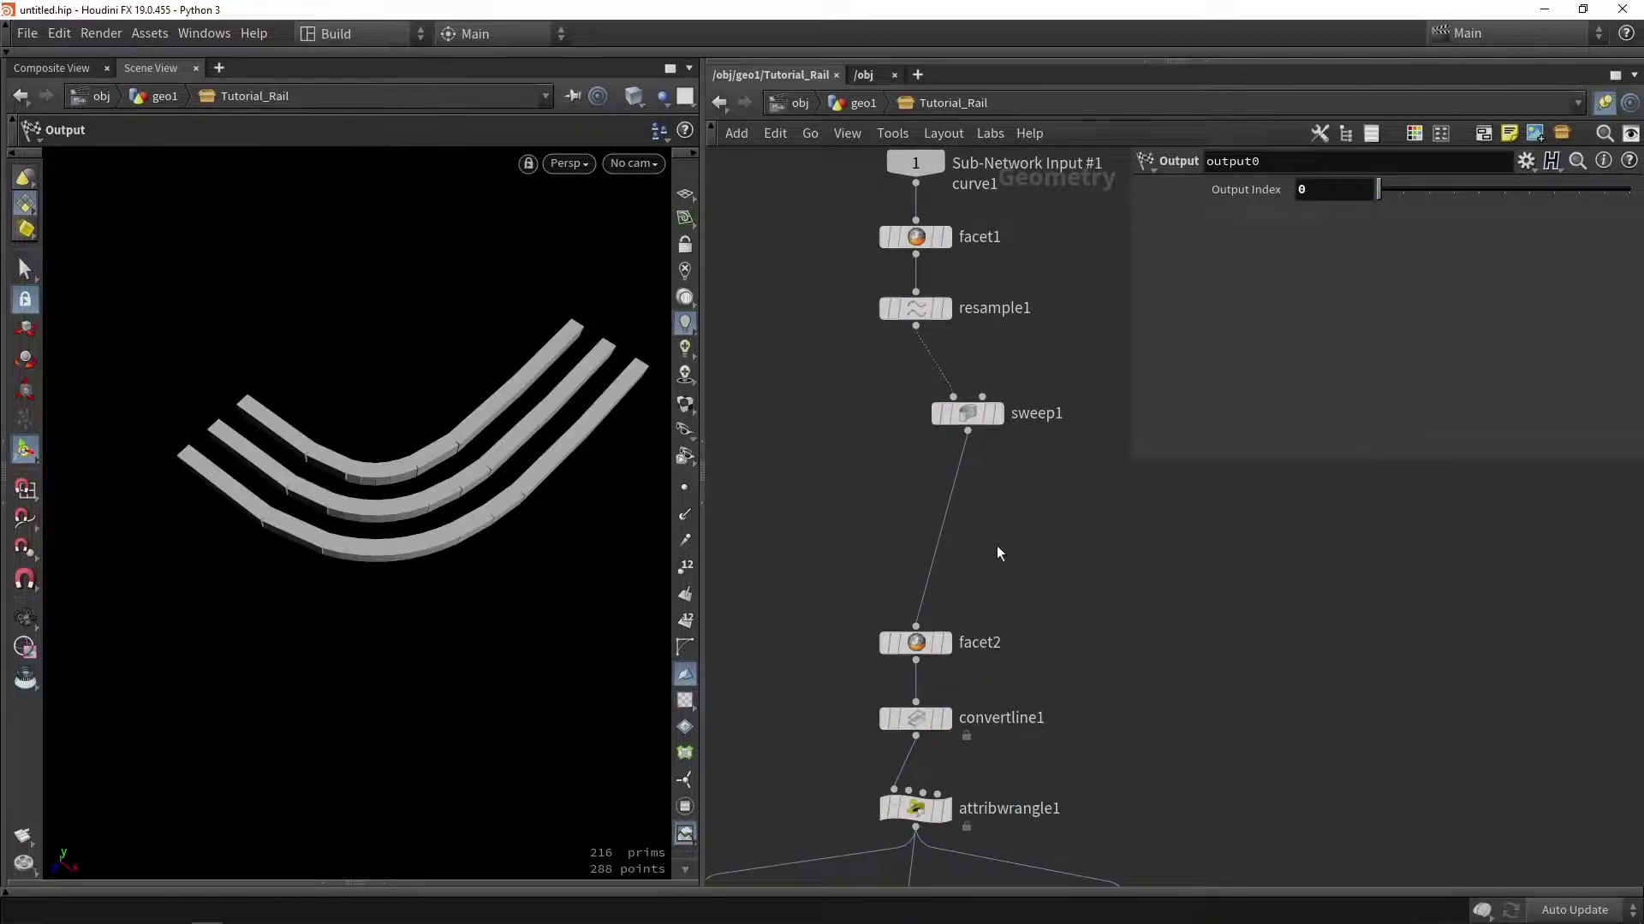
key("Tab")
type("sw")
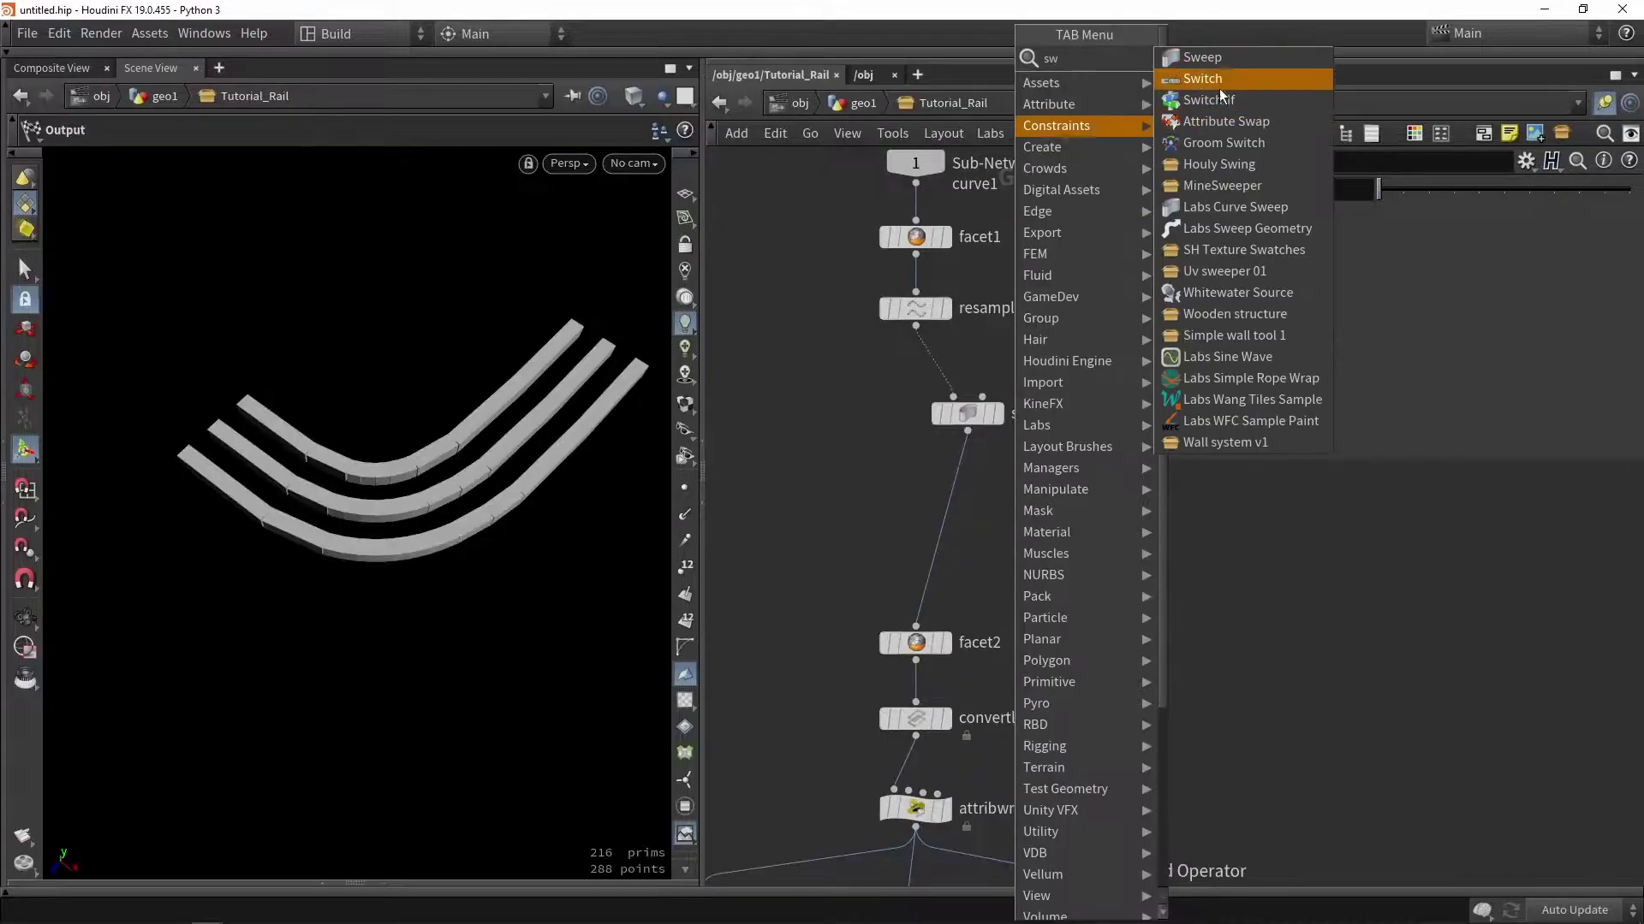
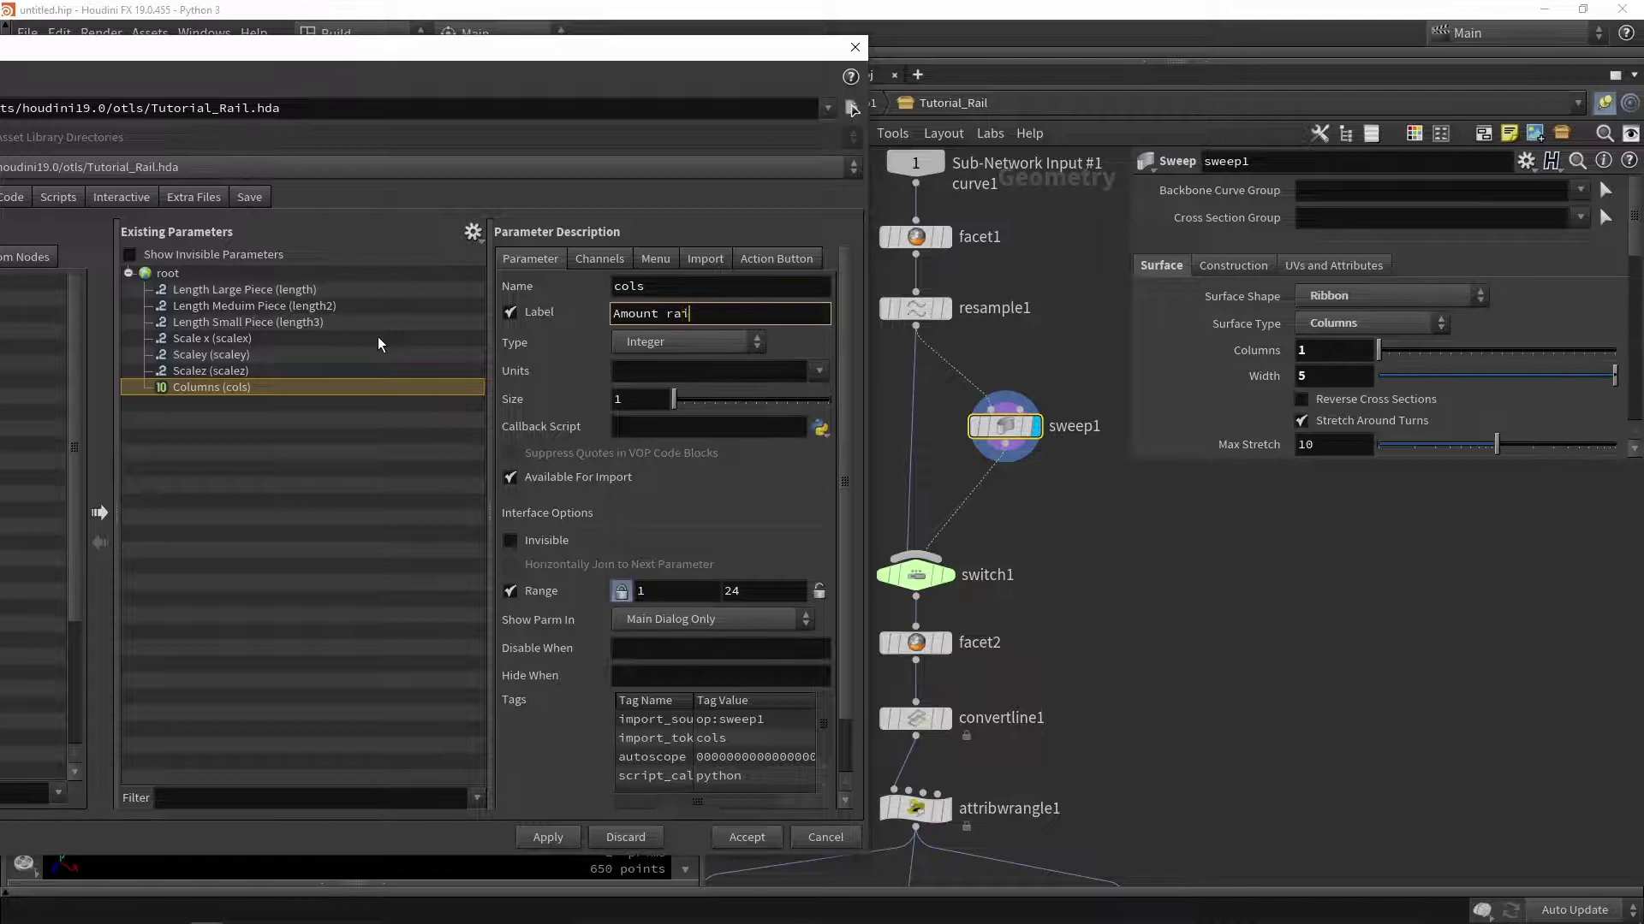
Step: Label the new parameter Amount rails, set its range maximum to 5, and apply
type("ls")
key("Return")
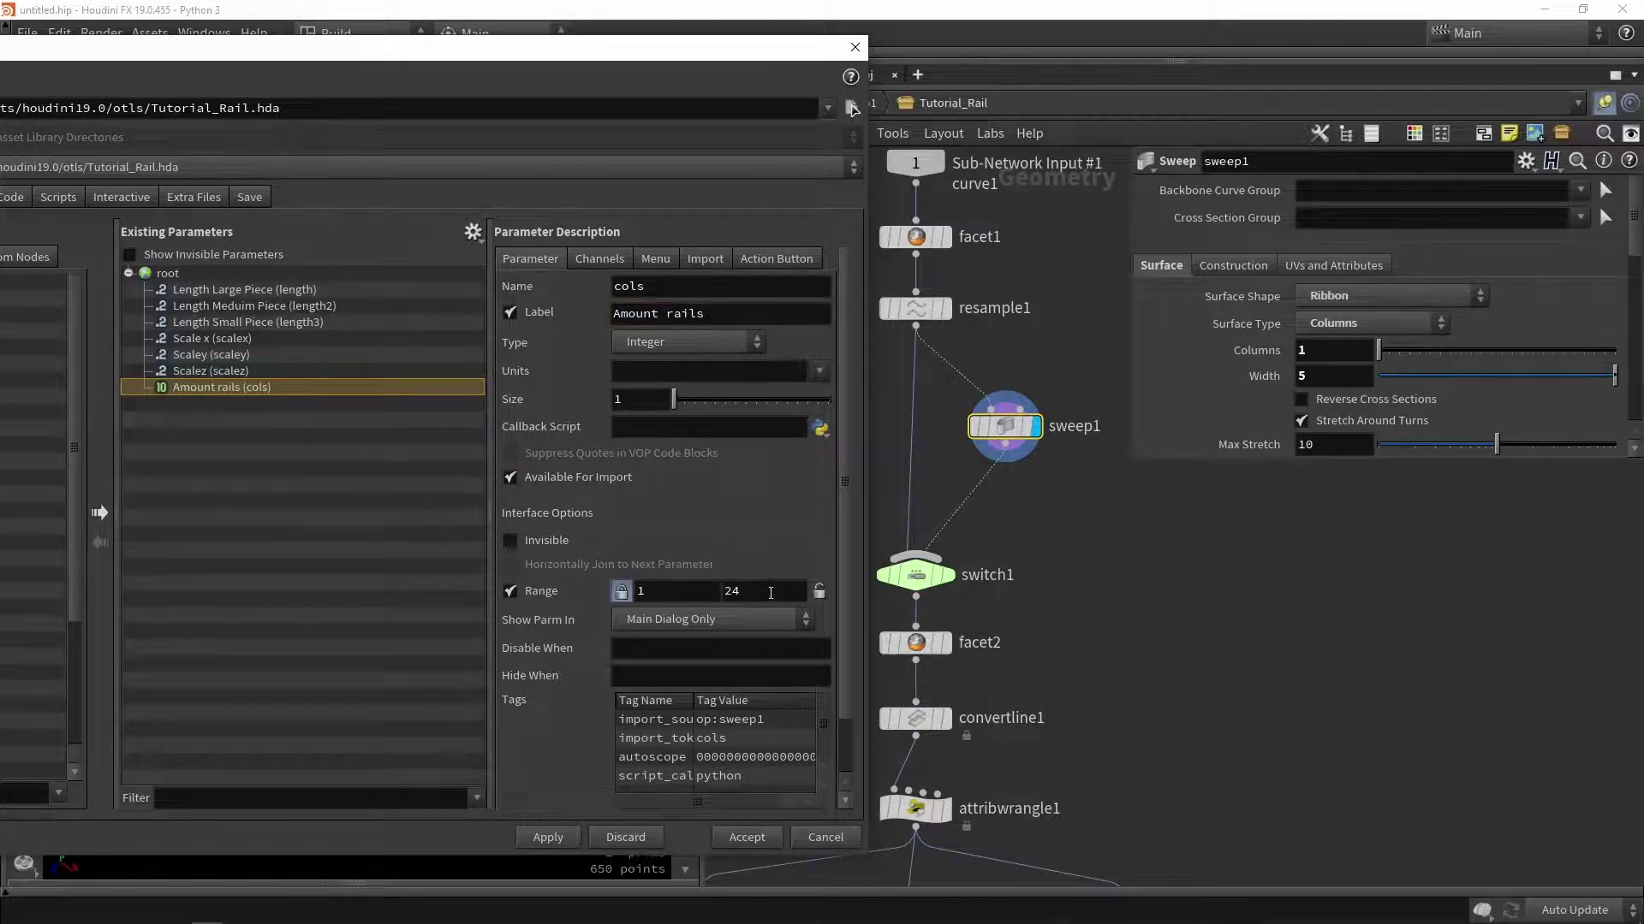
left_click_drag(770, 593, 723, 590)
type("5")
left_click(548, 837)
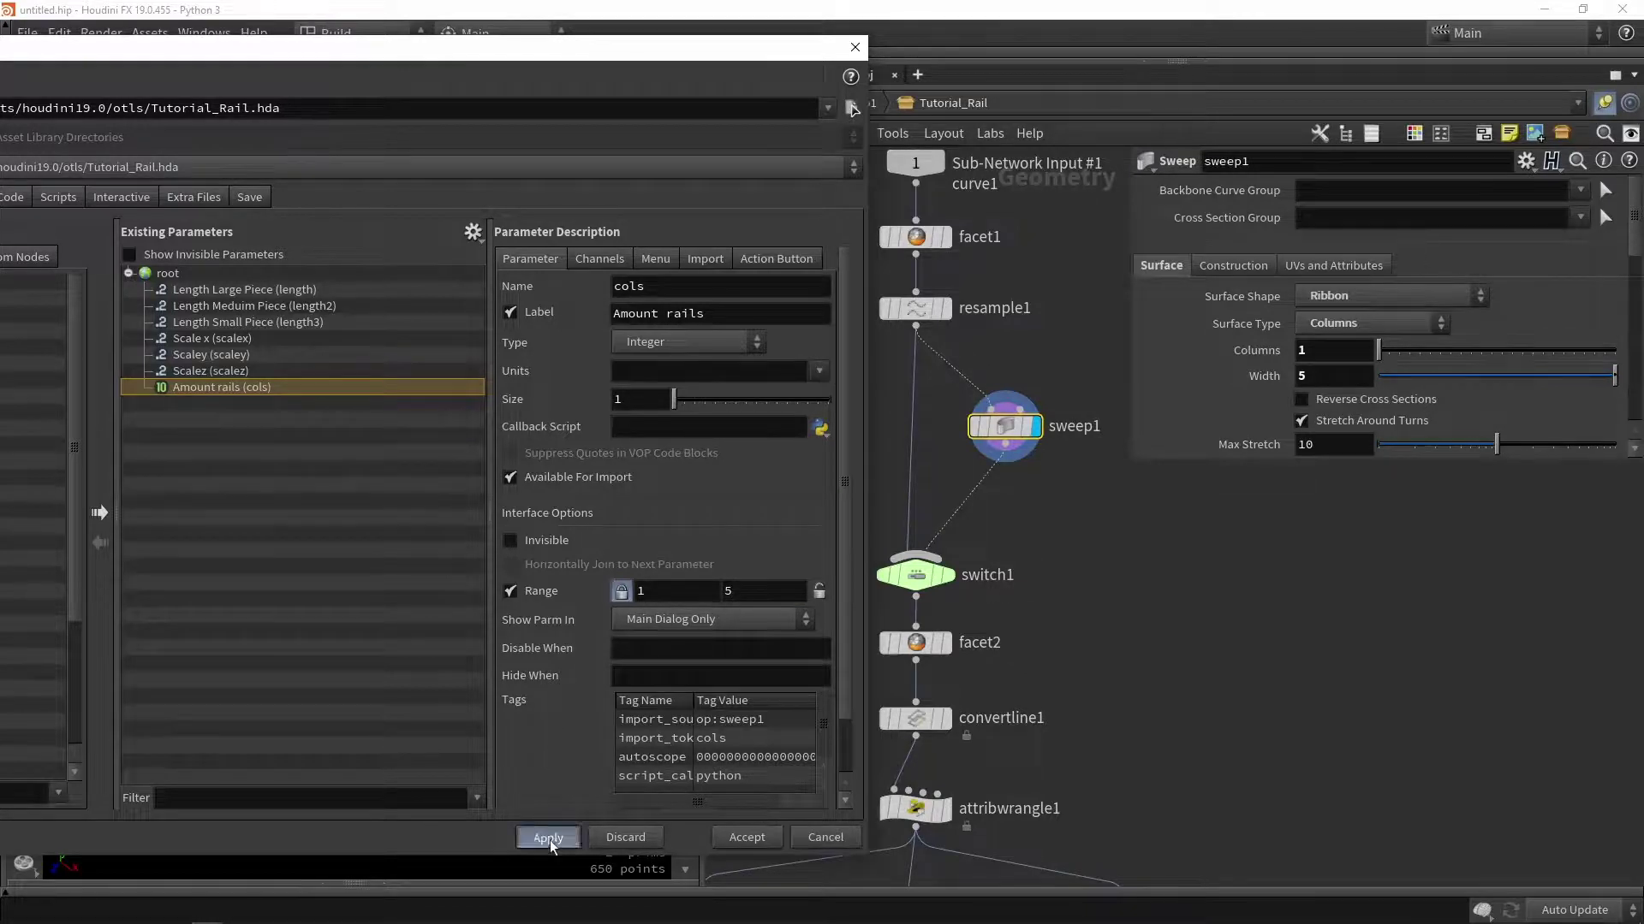
left_click(1153, 368)
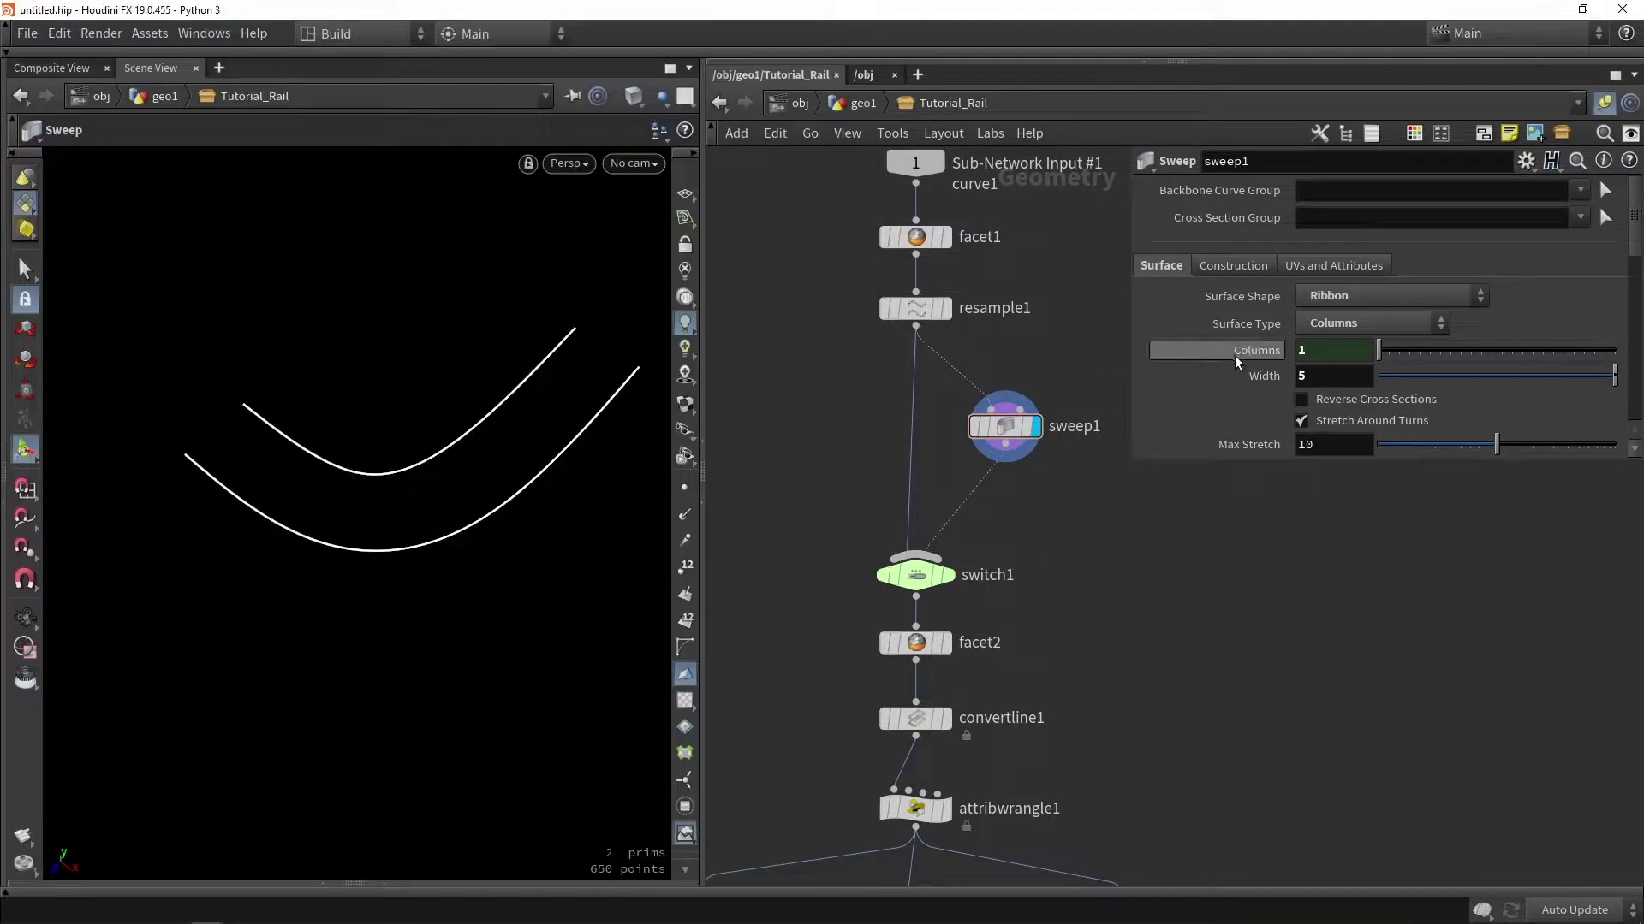
Step: After checking sweep1's Columns expression, set switch1's Select Input to ch("../cols")!=1
left_click(931, 587)
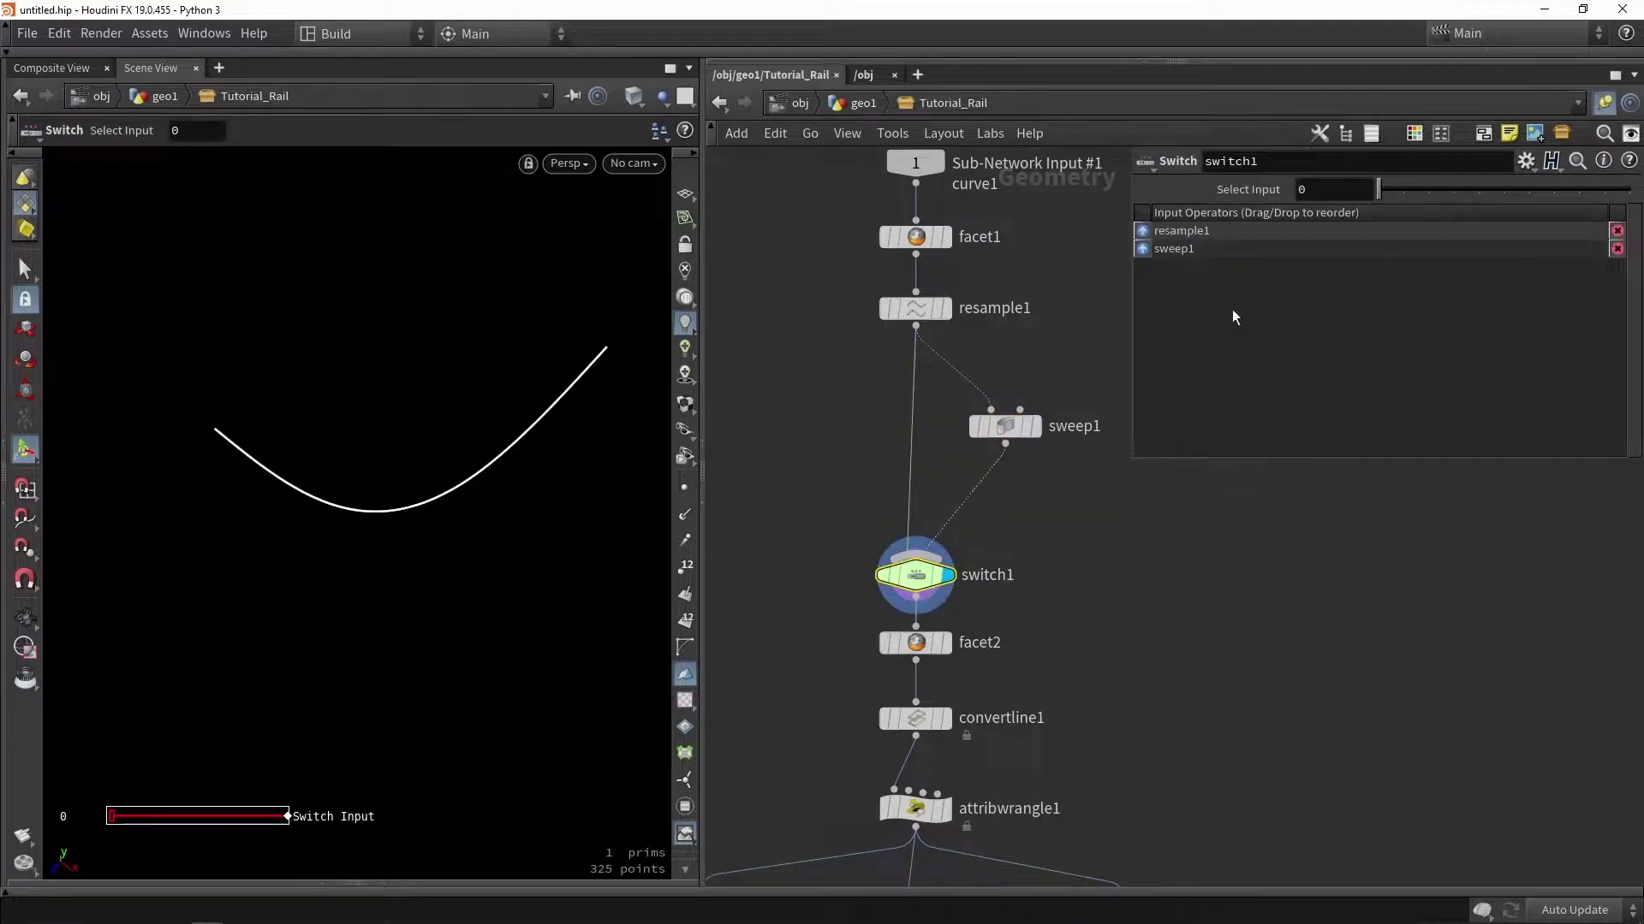
left_click(995, 425)
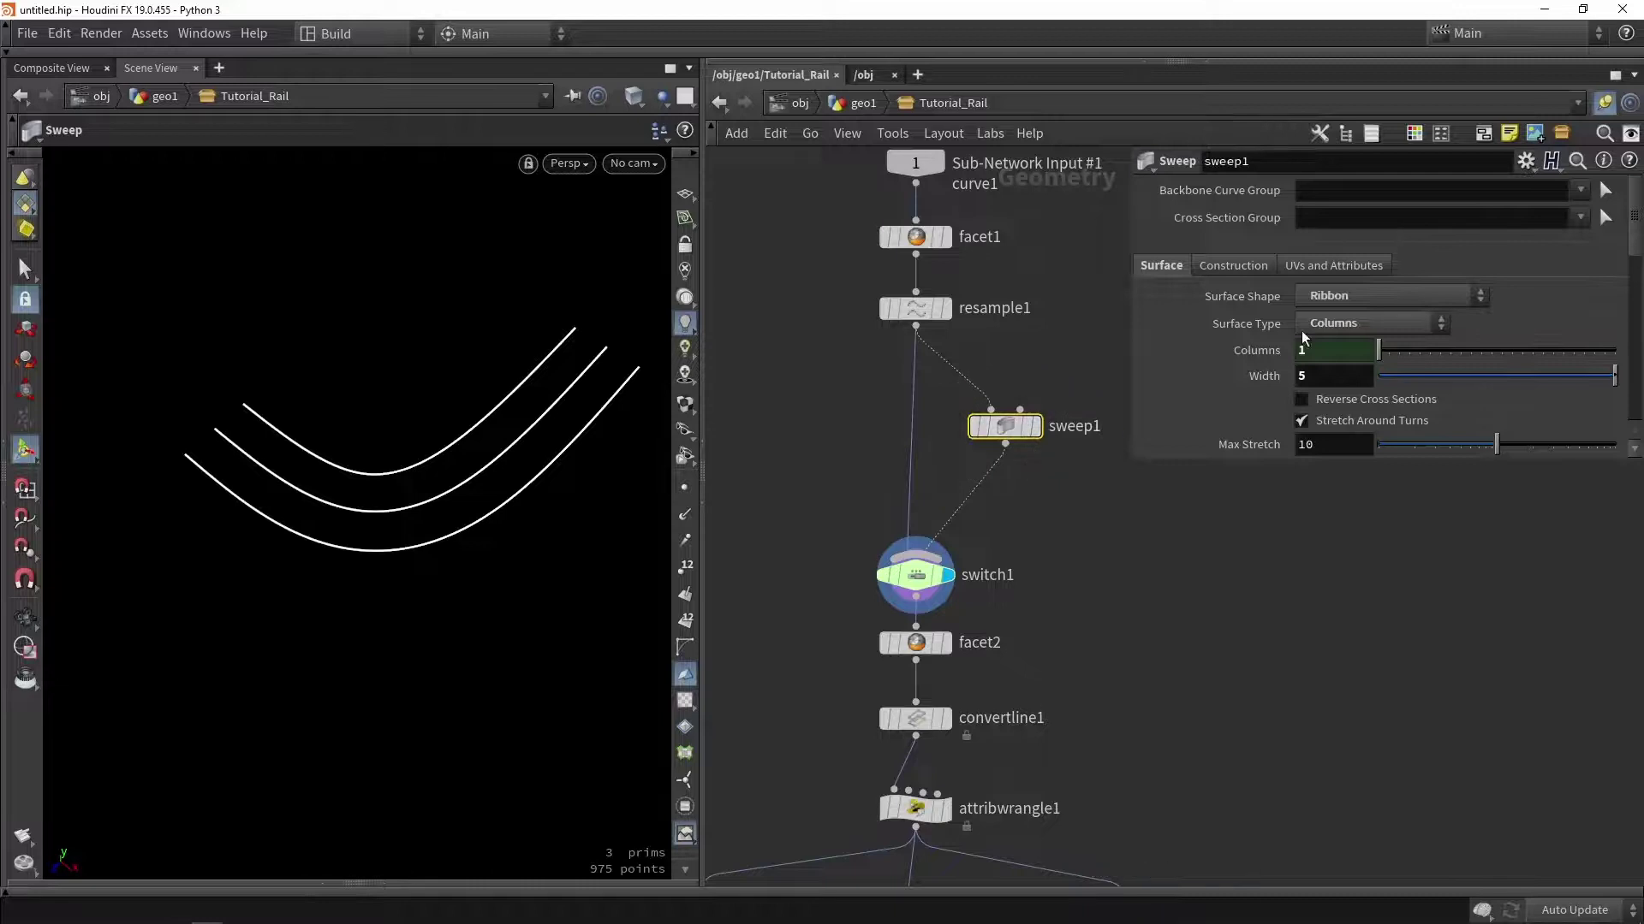
left_click(1259, 352)
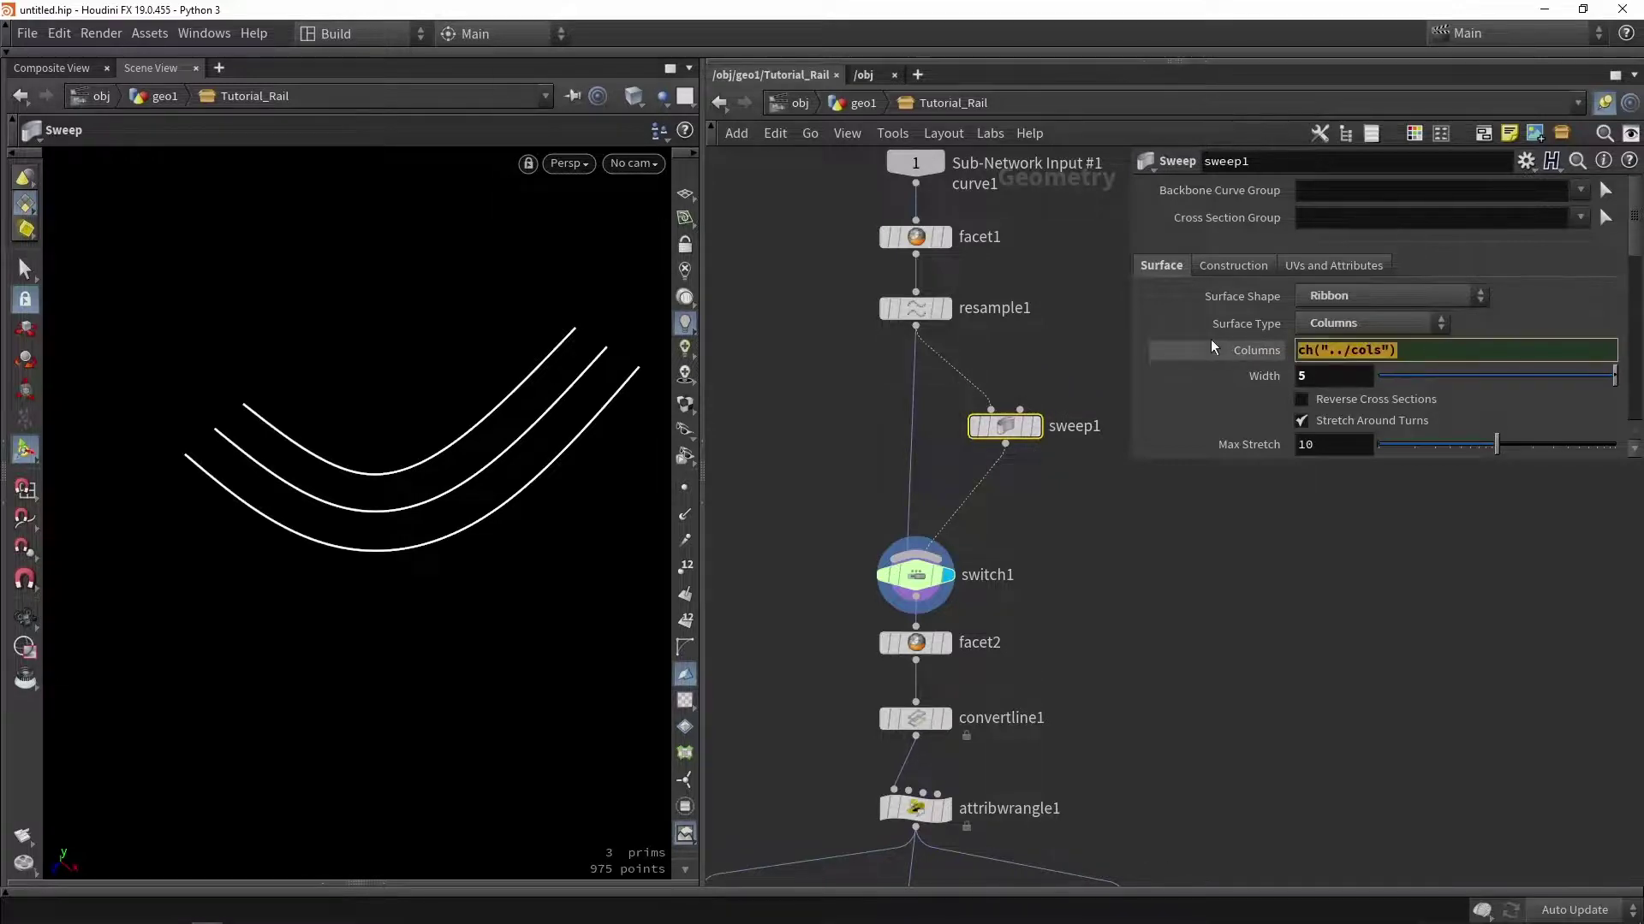
left_click(926, 573)
left_click(1234, 195)
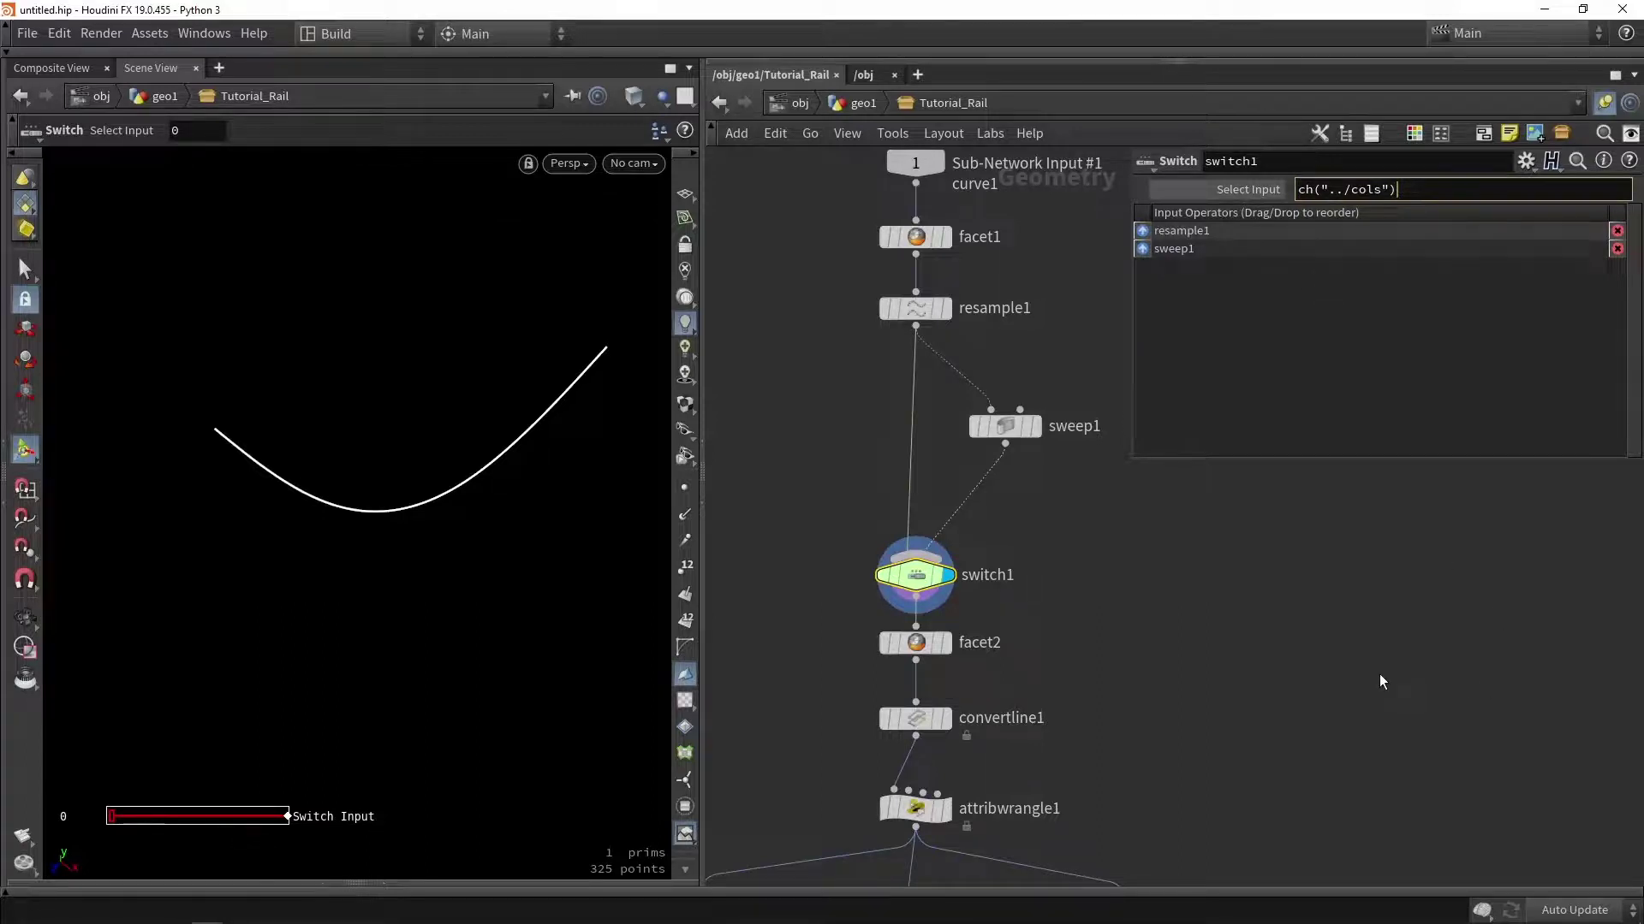
type("!=1")
key("Return")
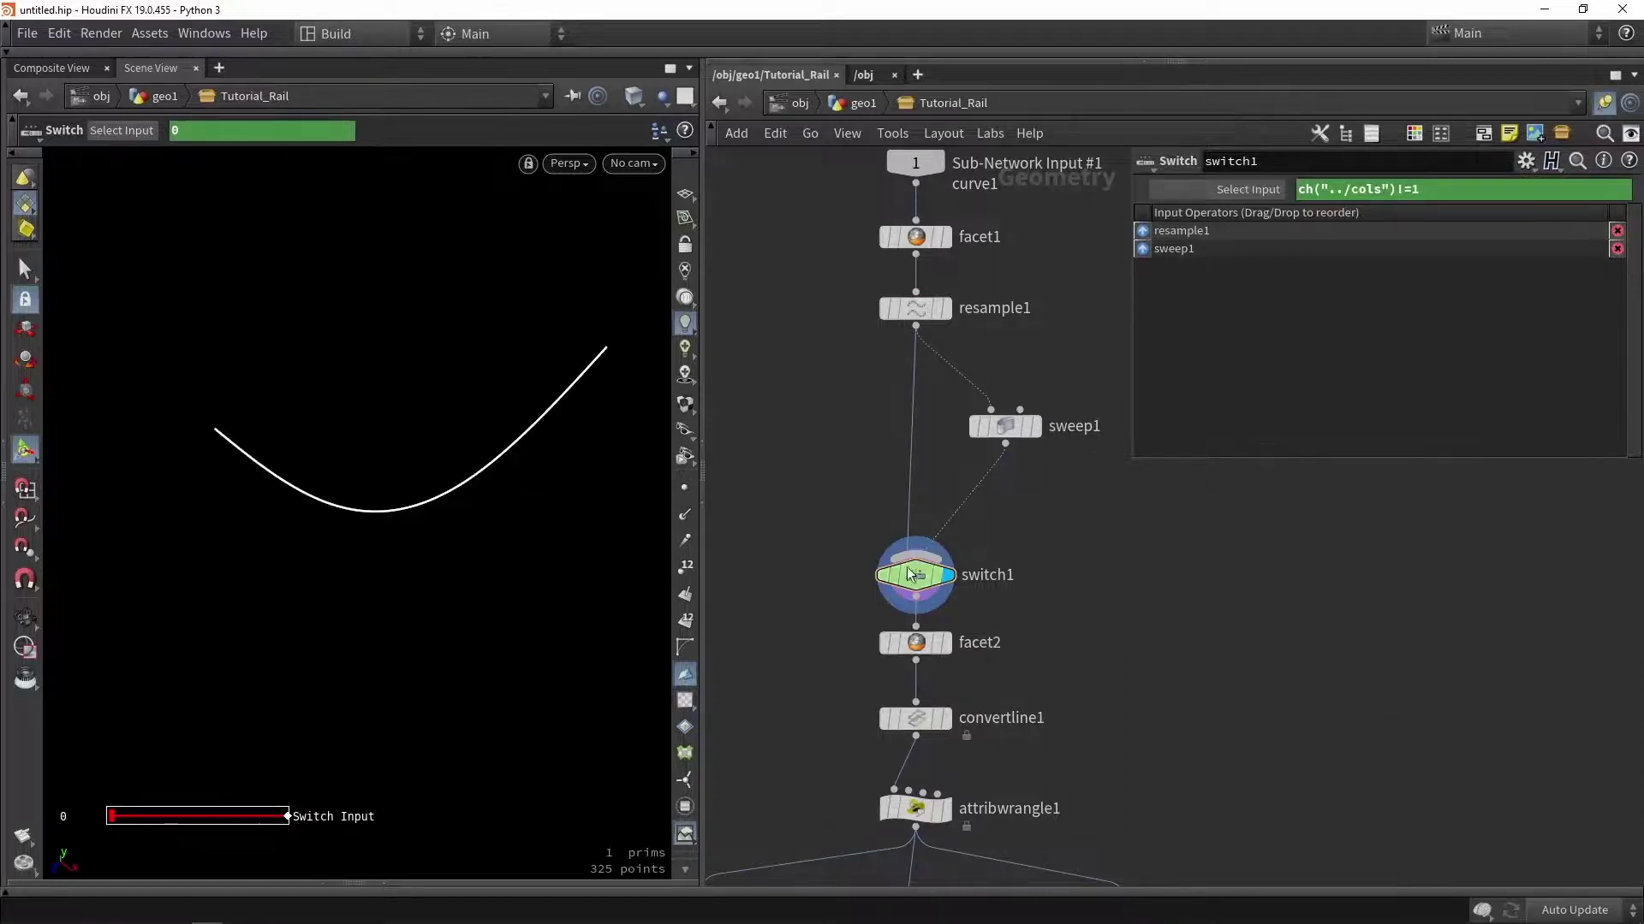
left_click(863, 103)
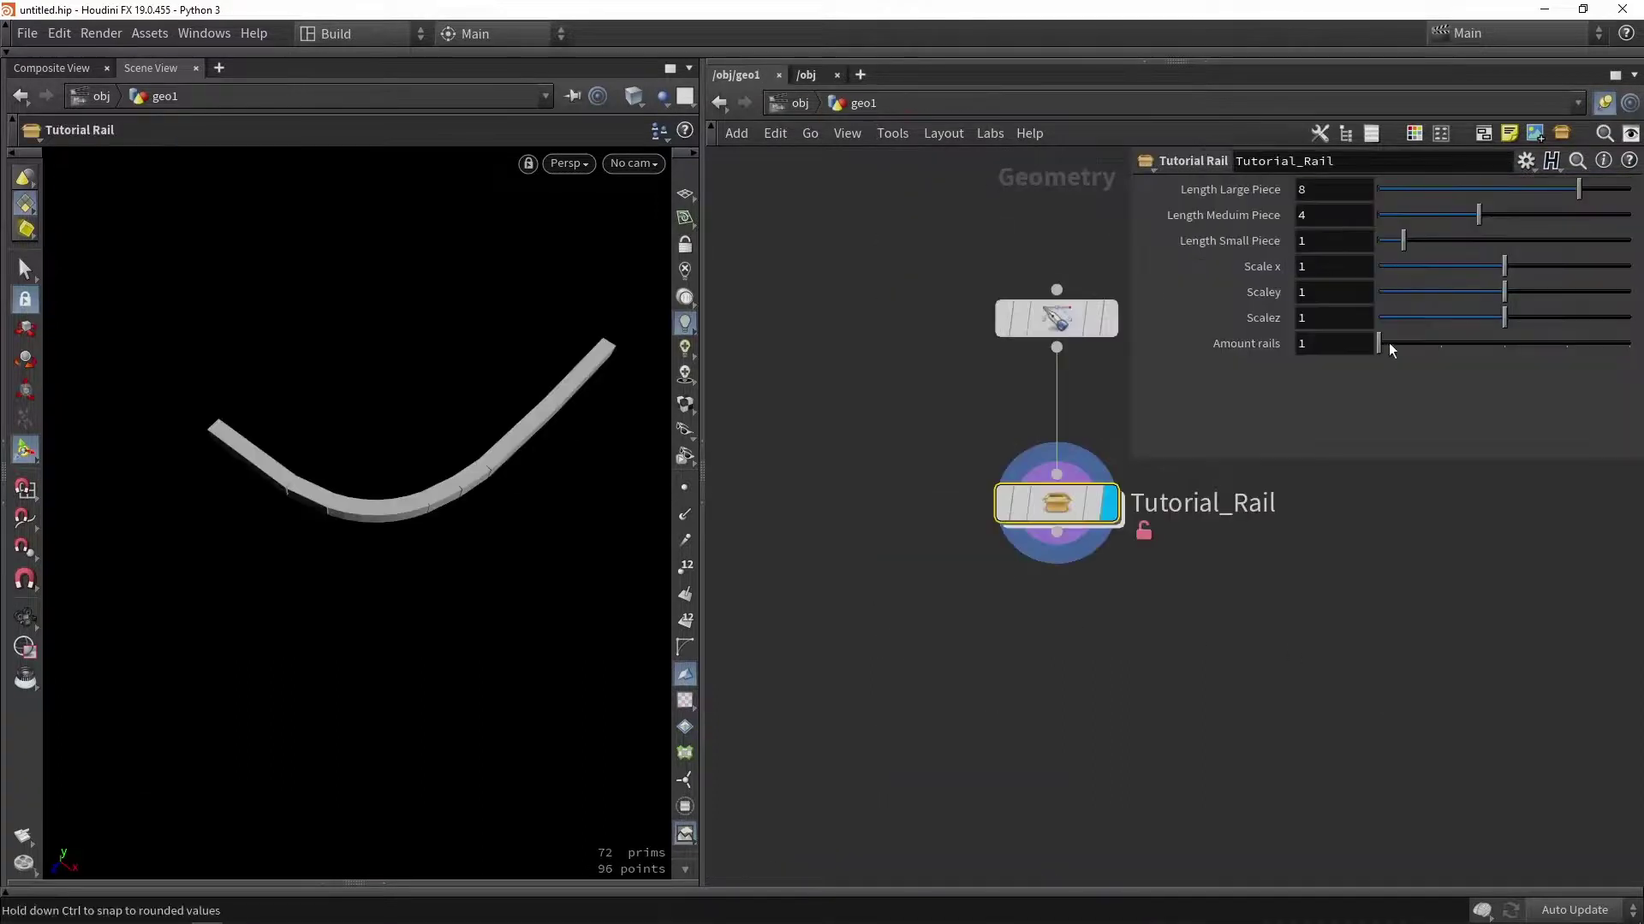
Step: Test Amount rails at 2, then change sweep1's Columns expression to ch("../cols")-1
left_click(1424, 343)
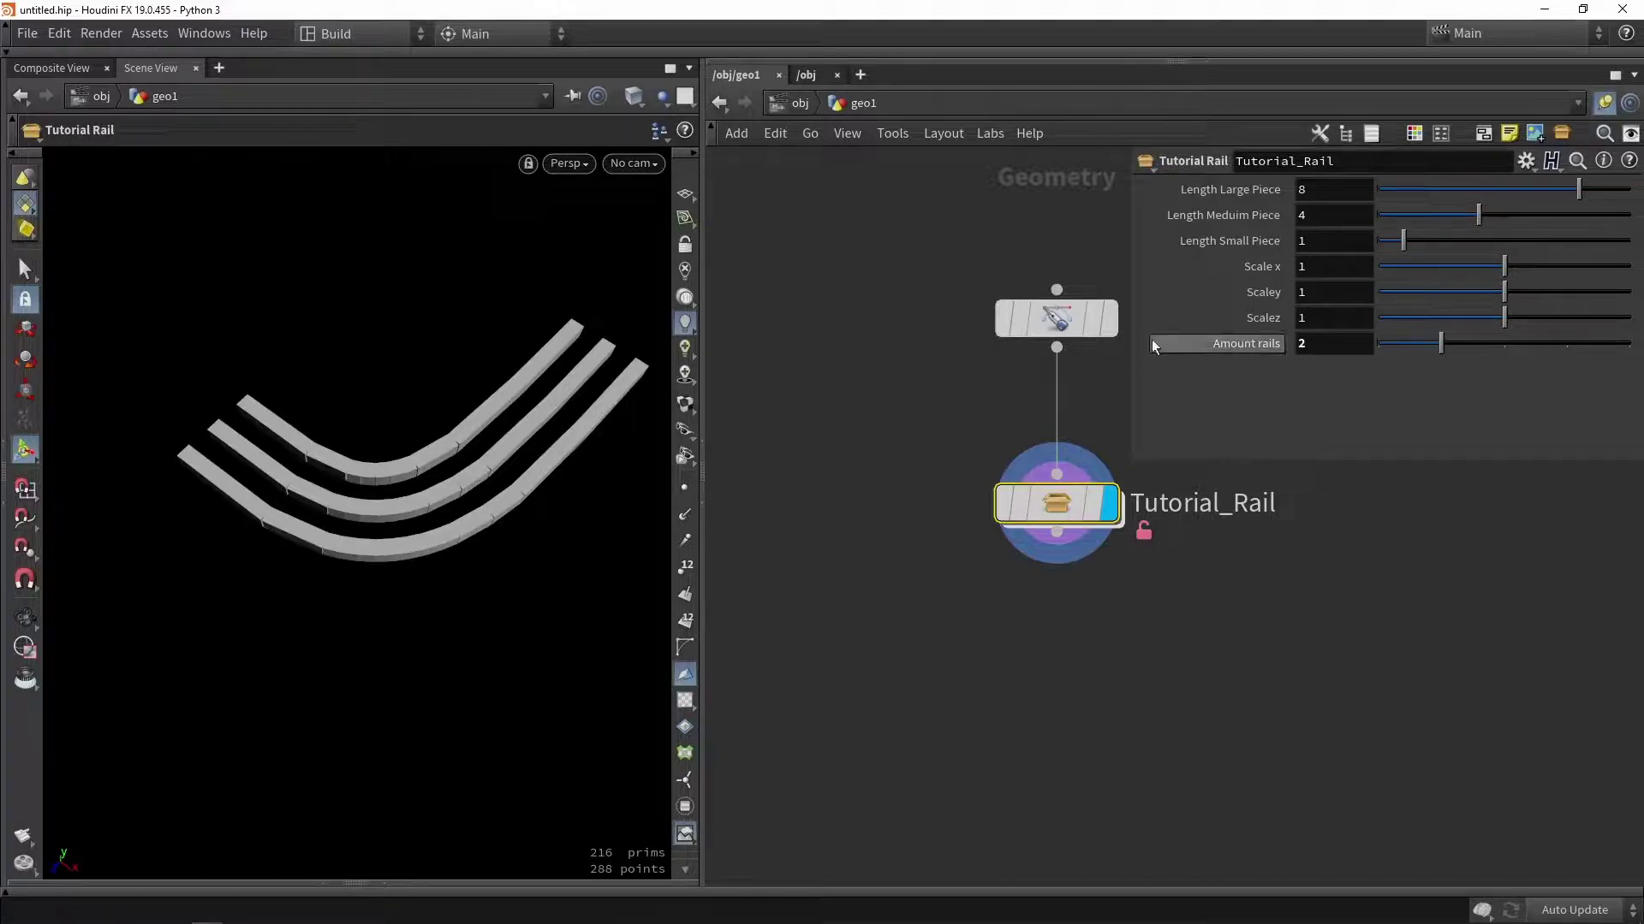
double_click(1062, 509)
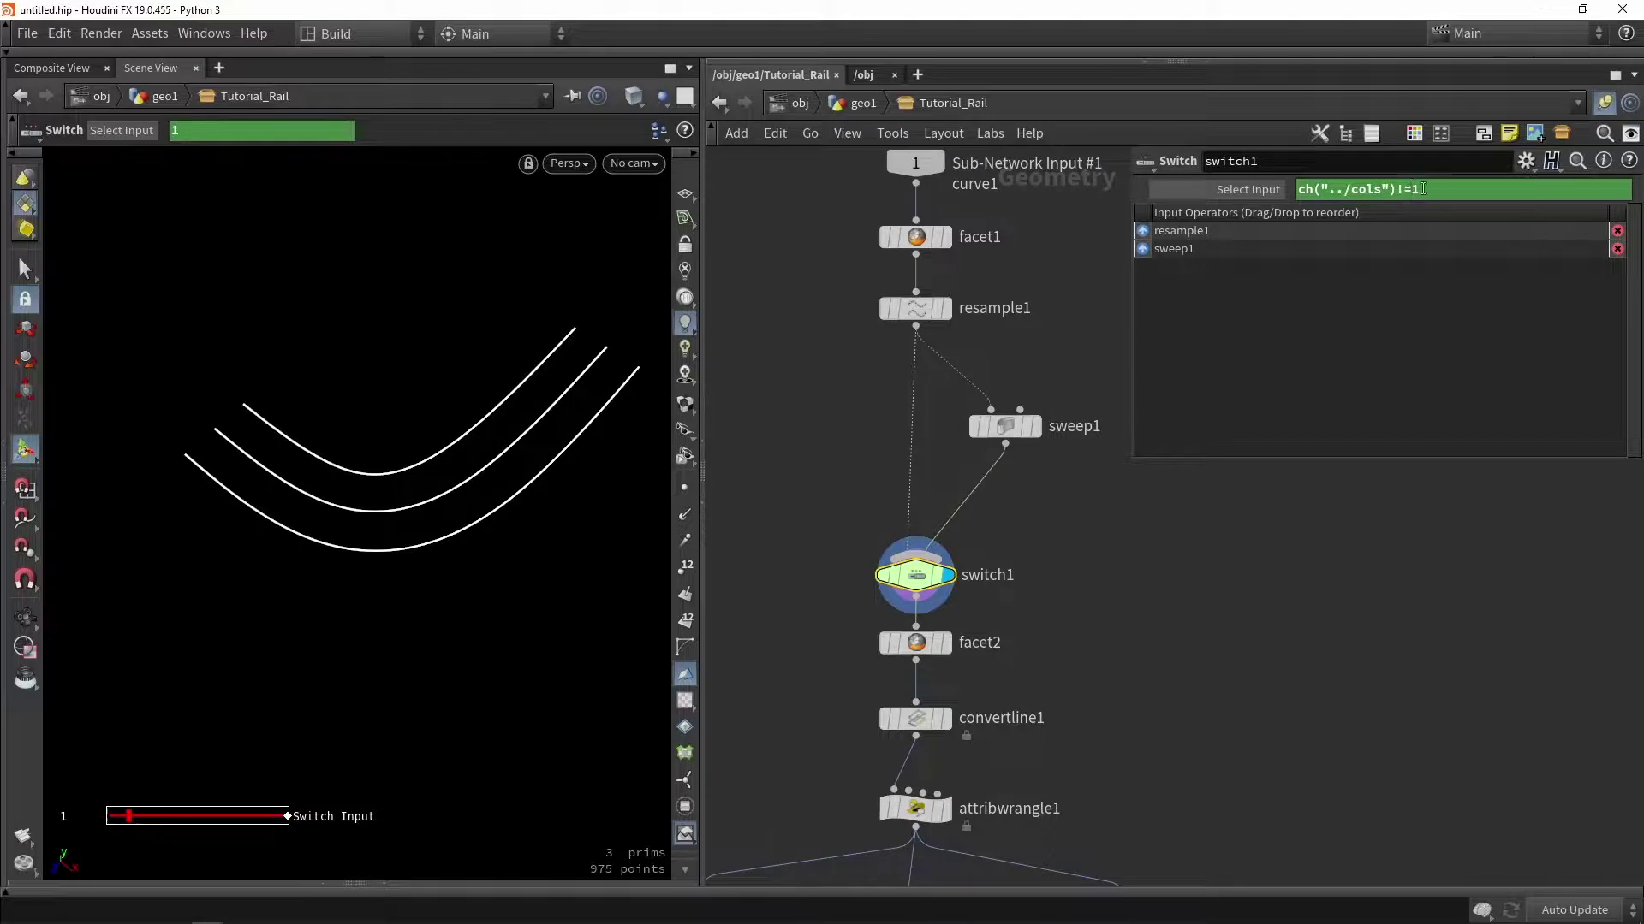
left_click(1005, 425)
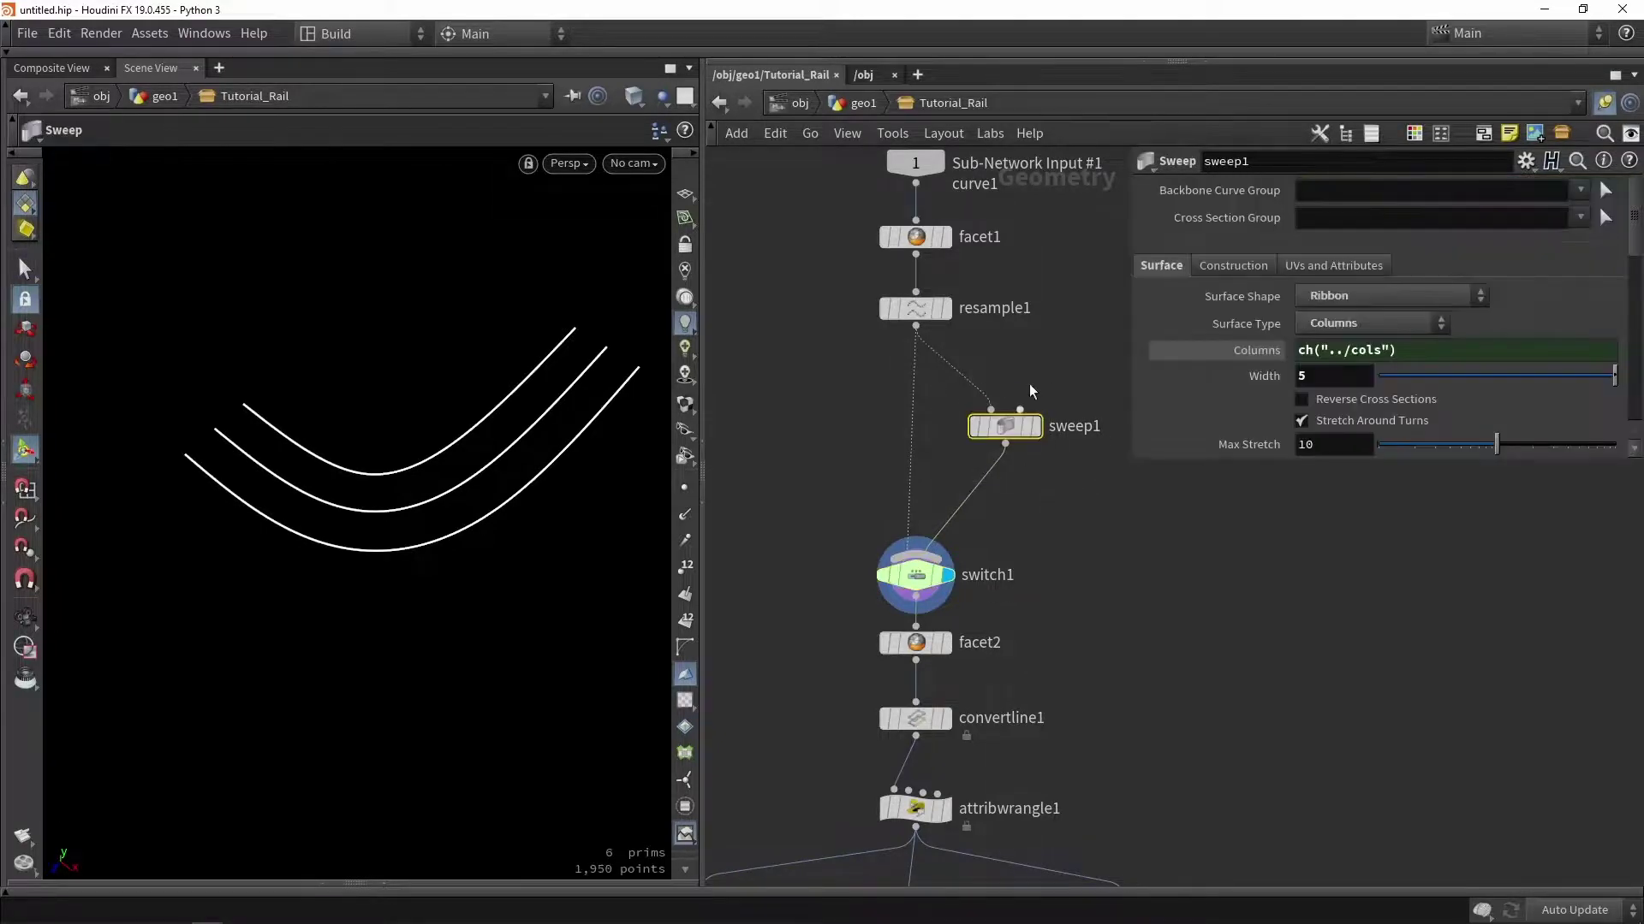
left_click(1424, 350)
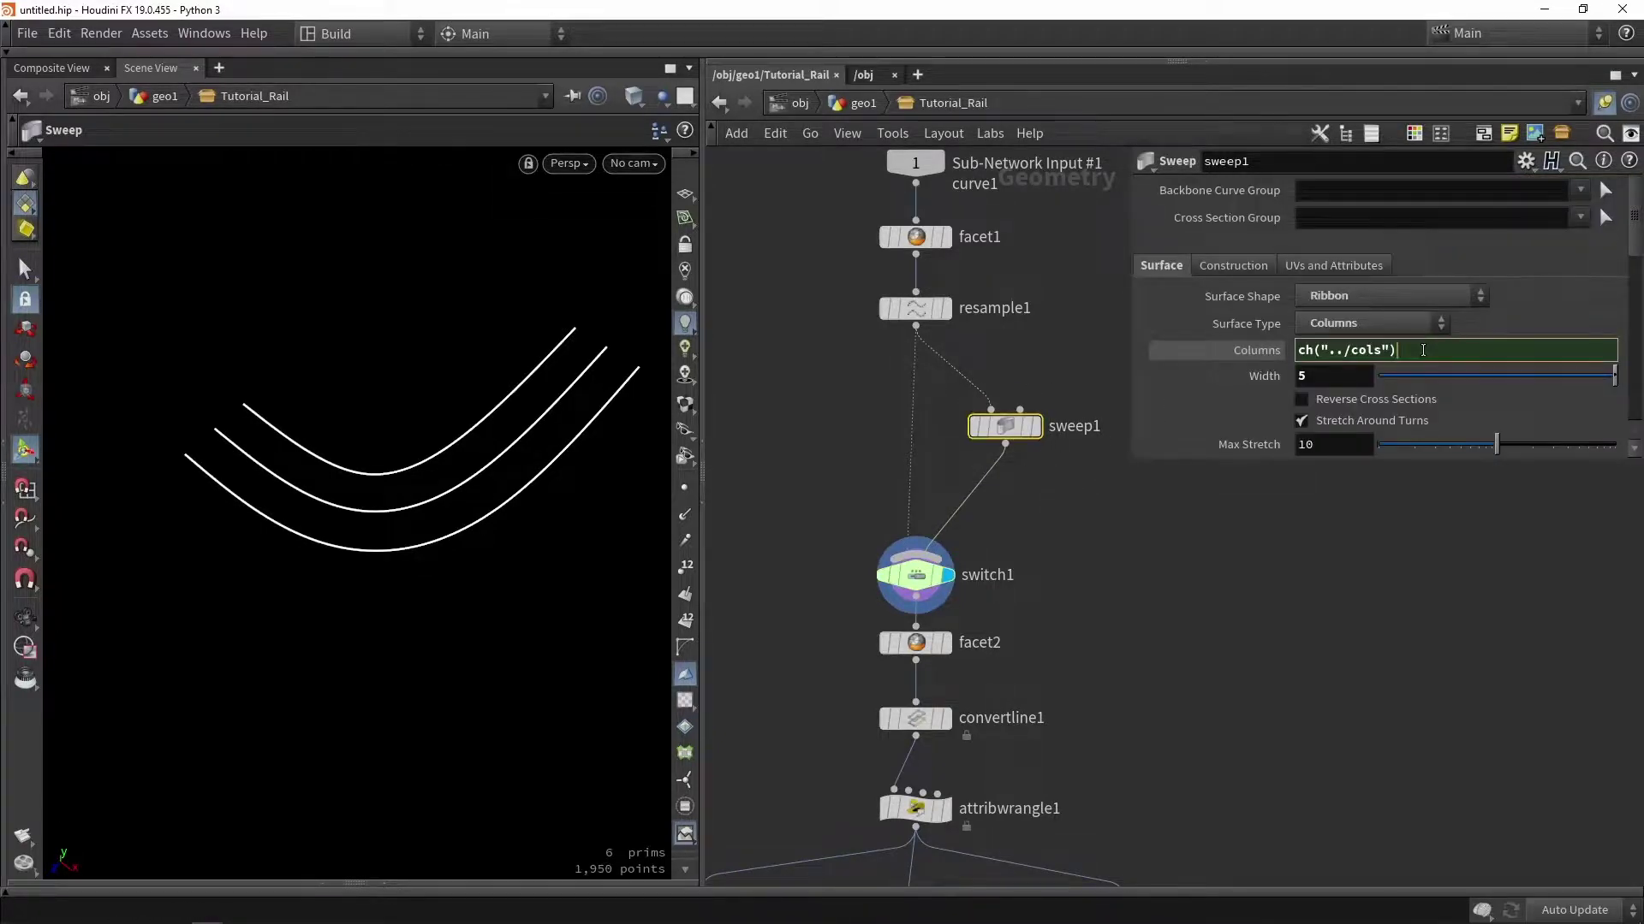
type("-1")
key("Return")
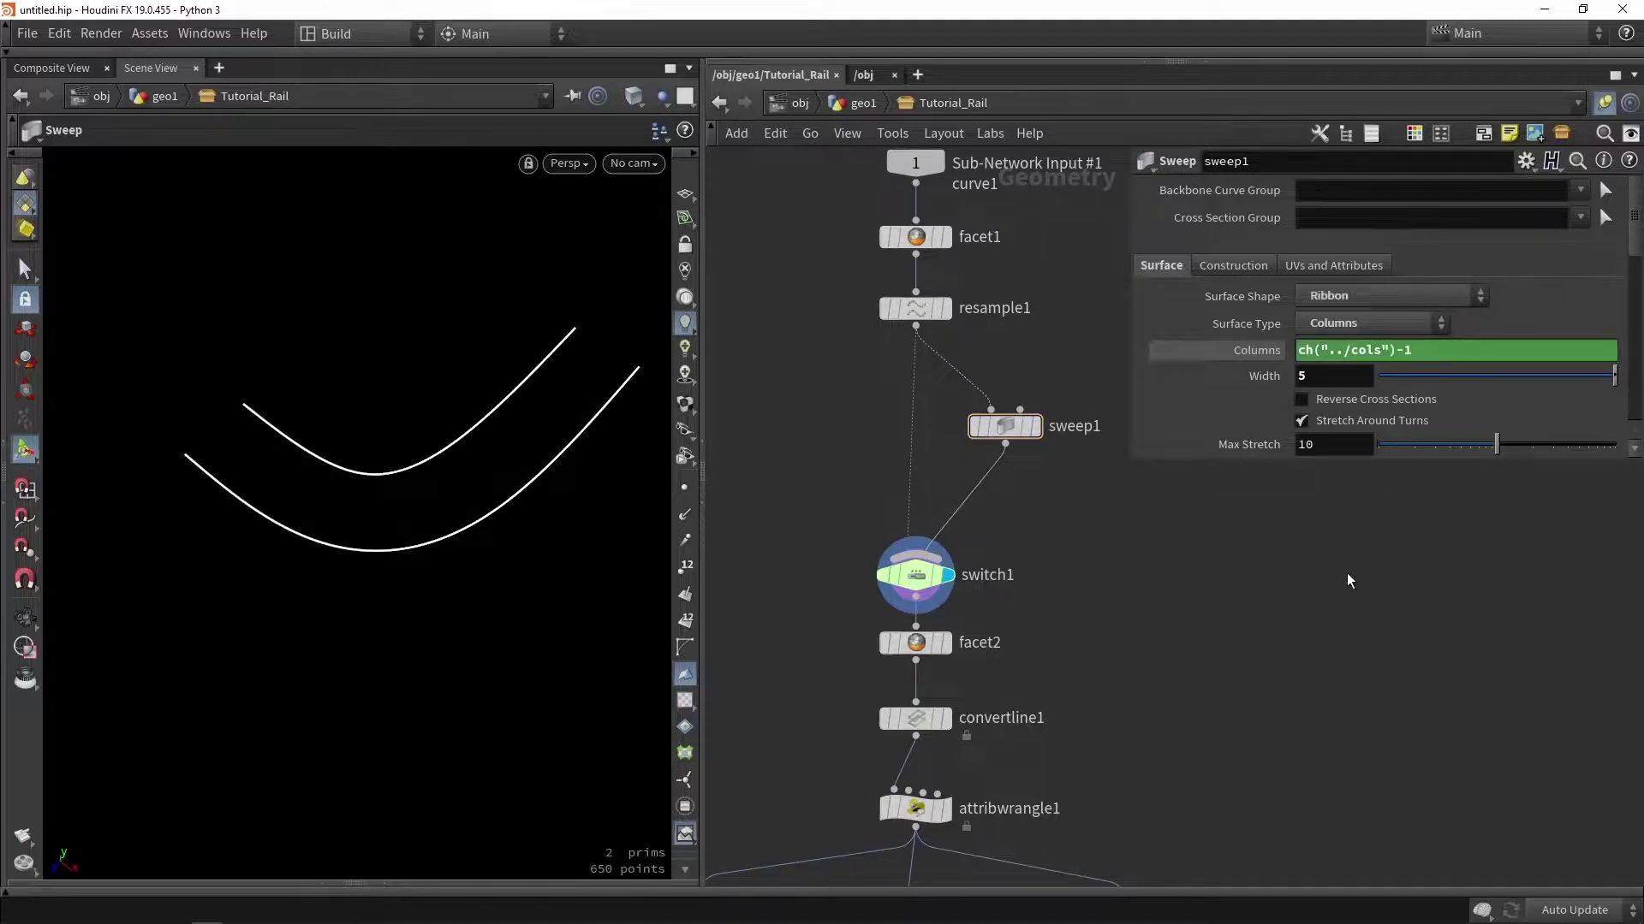
left_click(1267, 350)
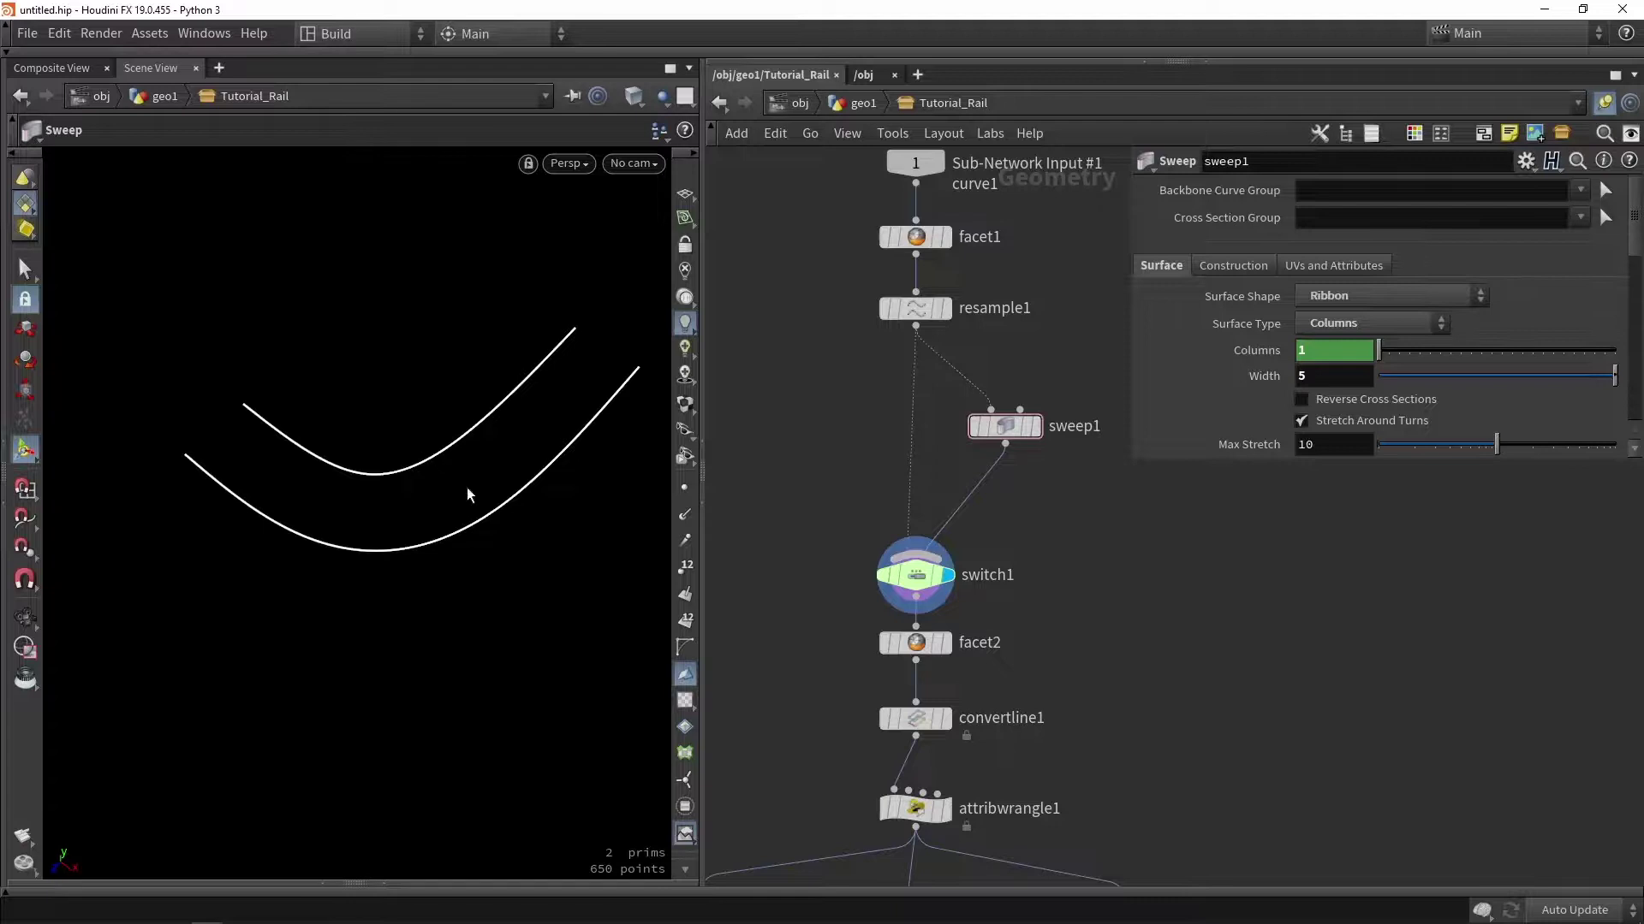
Step: Retest the asset with Amount rails at 3, then go back inside Tutorial_Rail
left_click(860, 103)
left_click_drag(1442, 343, 1506, 359)
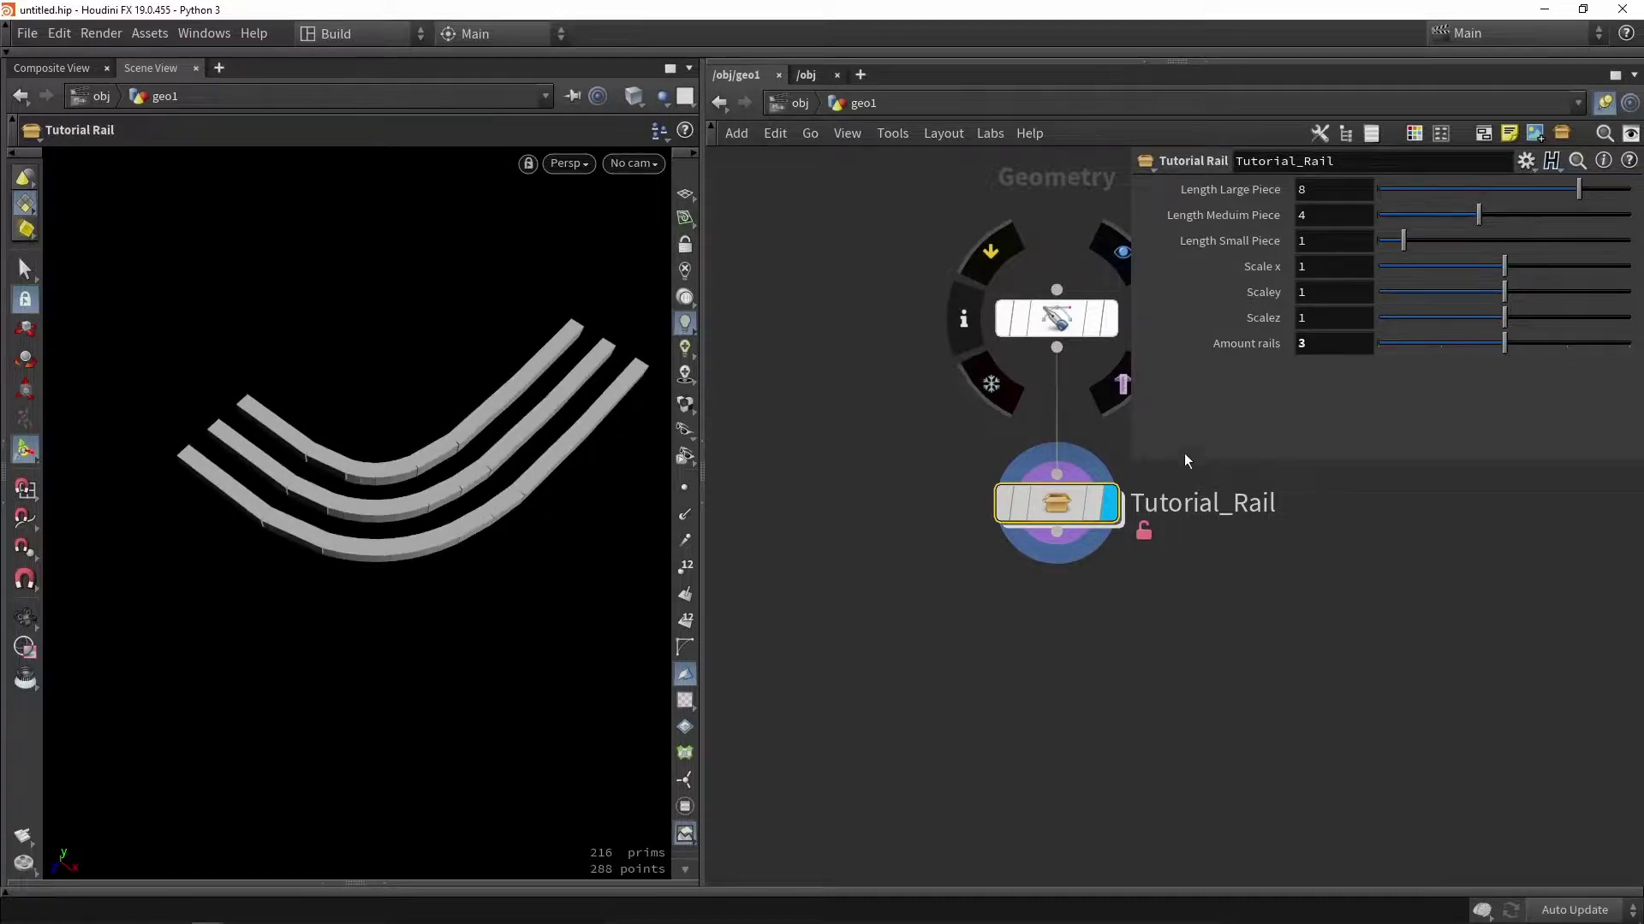
double_click(1066, 505)
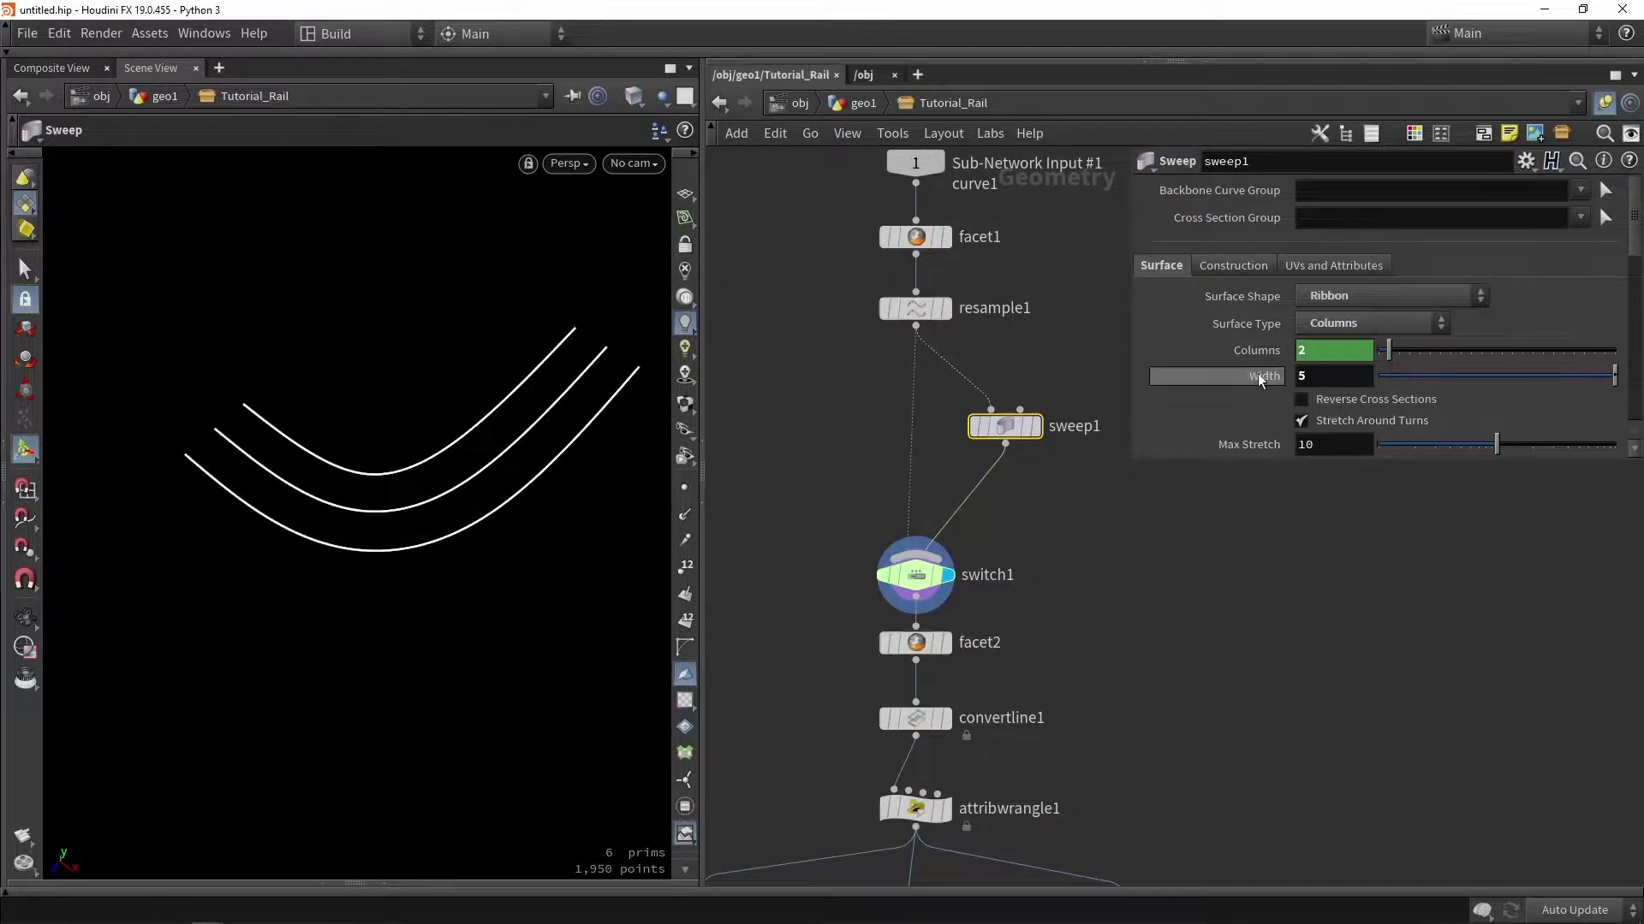
Step: Promote sweep1's Width to a Tutorial_Rail parameter labelled Width between rails and accept
left_click(146, 34)
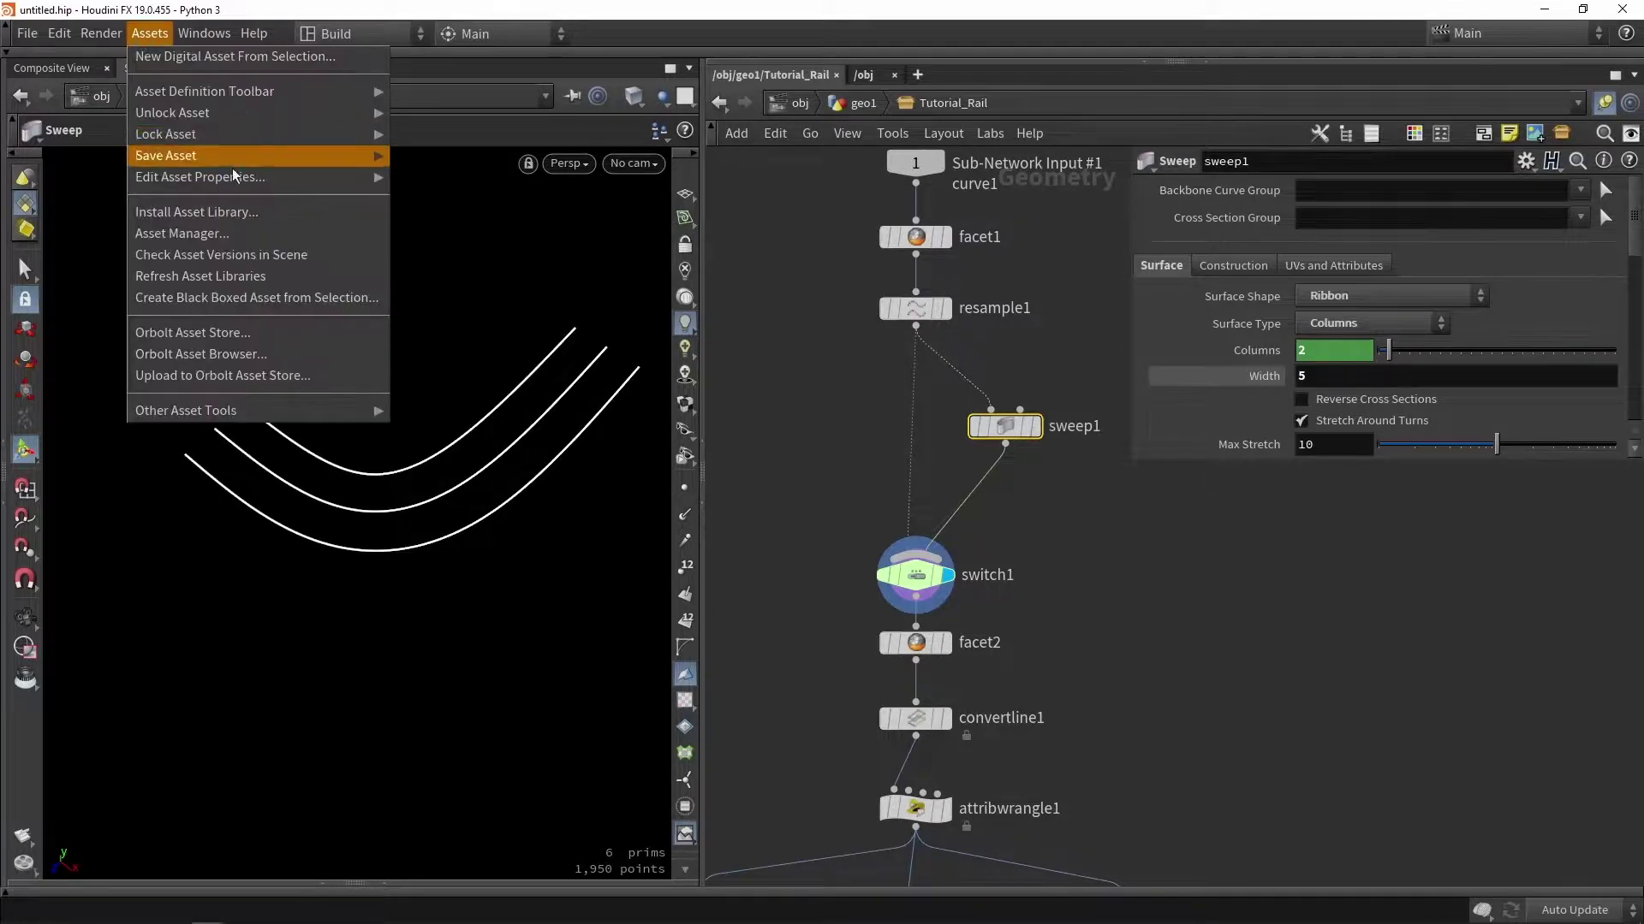
mouse_move(257, 176)
left_click(441, 177)
left_click_drag(1260, 377, 266, 390)
double_click(734, 322)
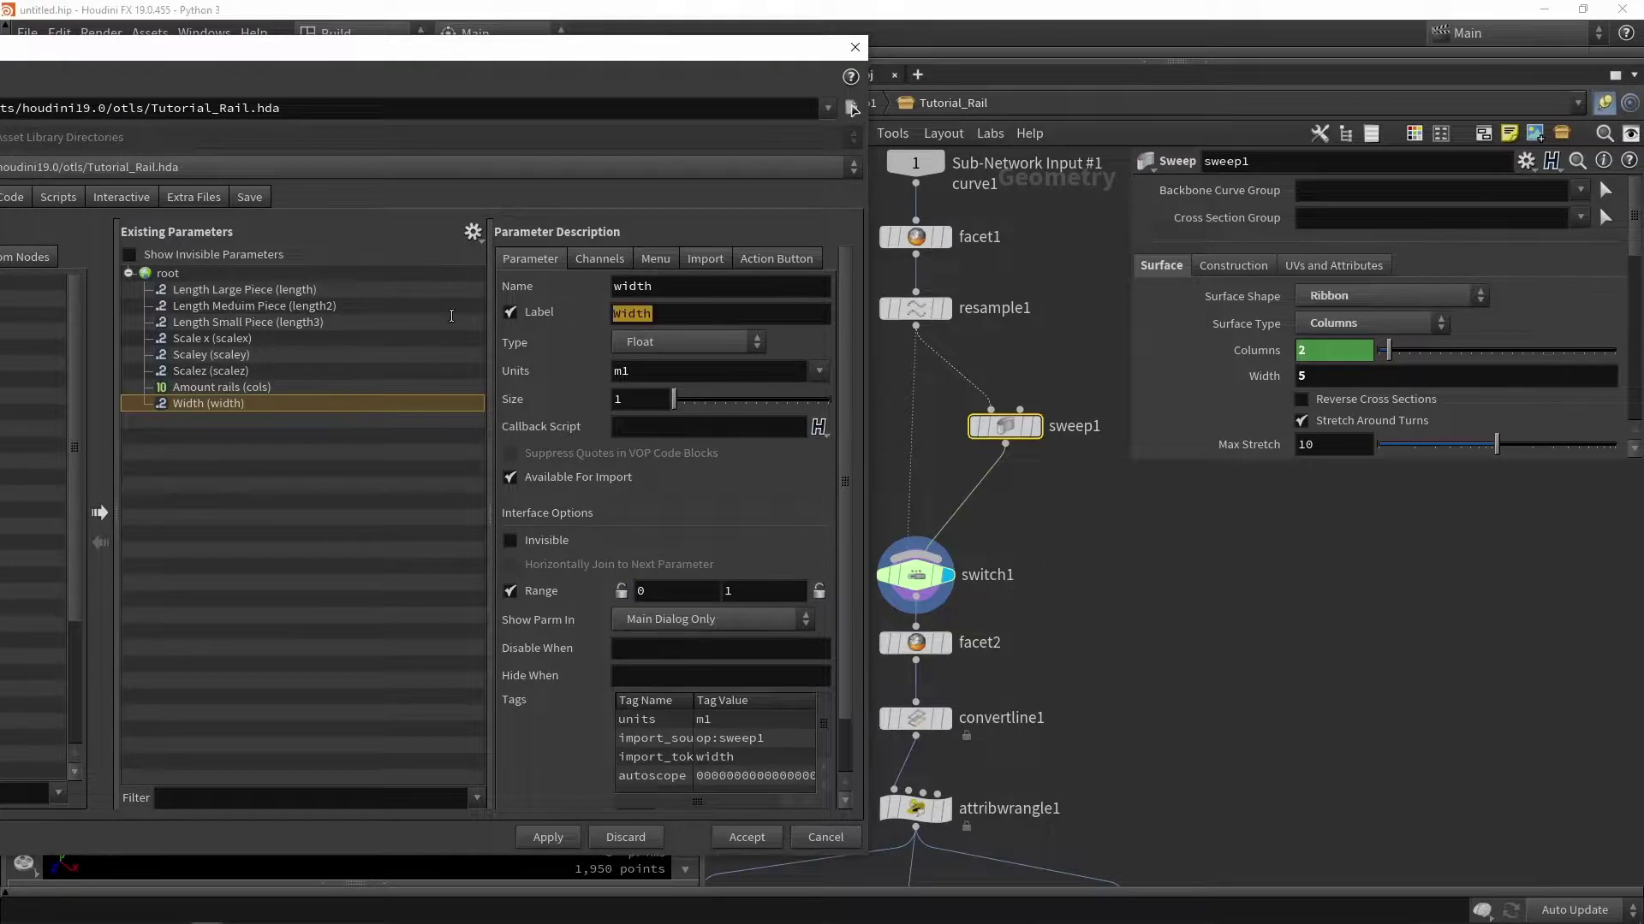
key("End")
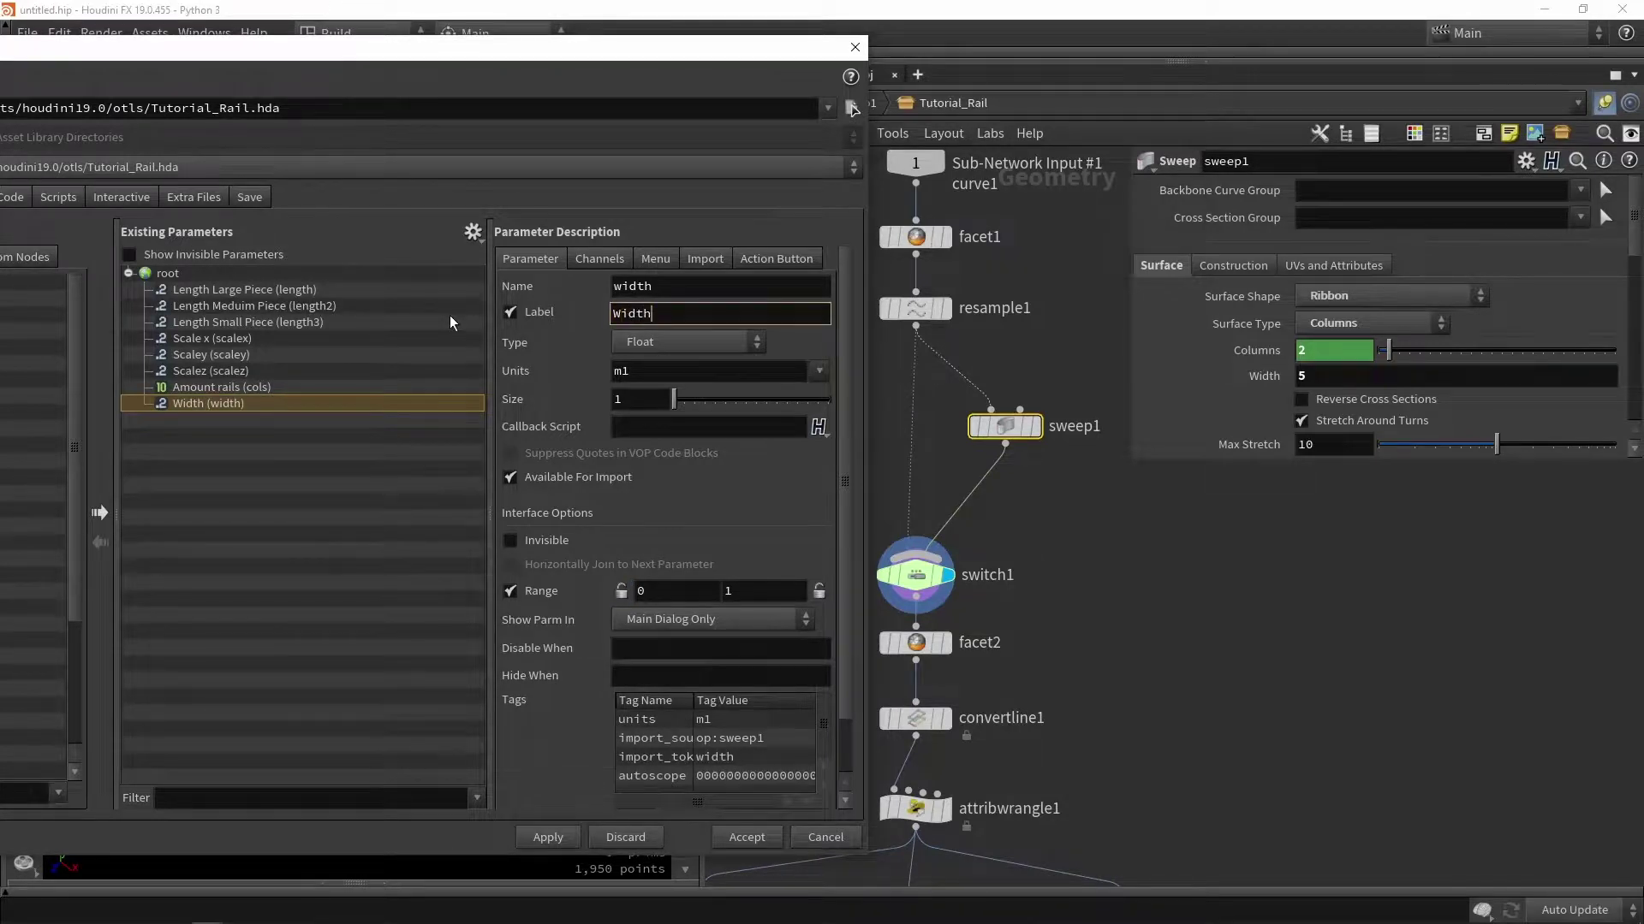
type("between rails")
key("Return")
left_click(560, 839)
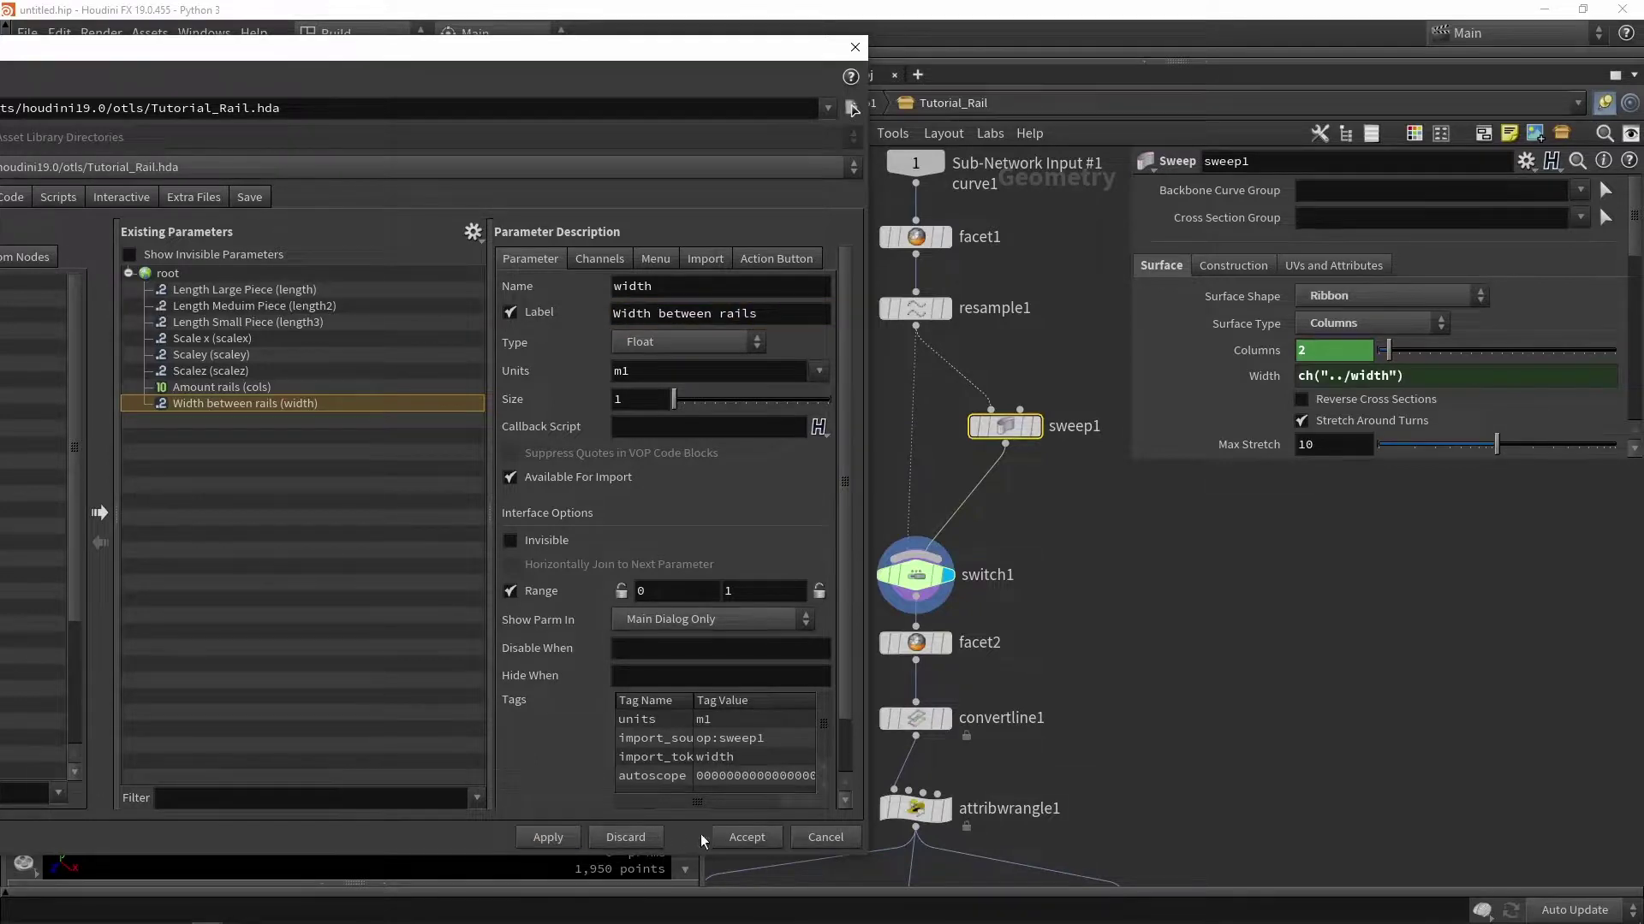
left_click(762, 839)
Step: Test Width between rails at geo1, then raise its range maximum to 30
left_click(860, 103)
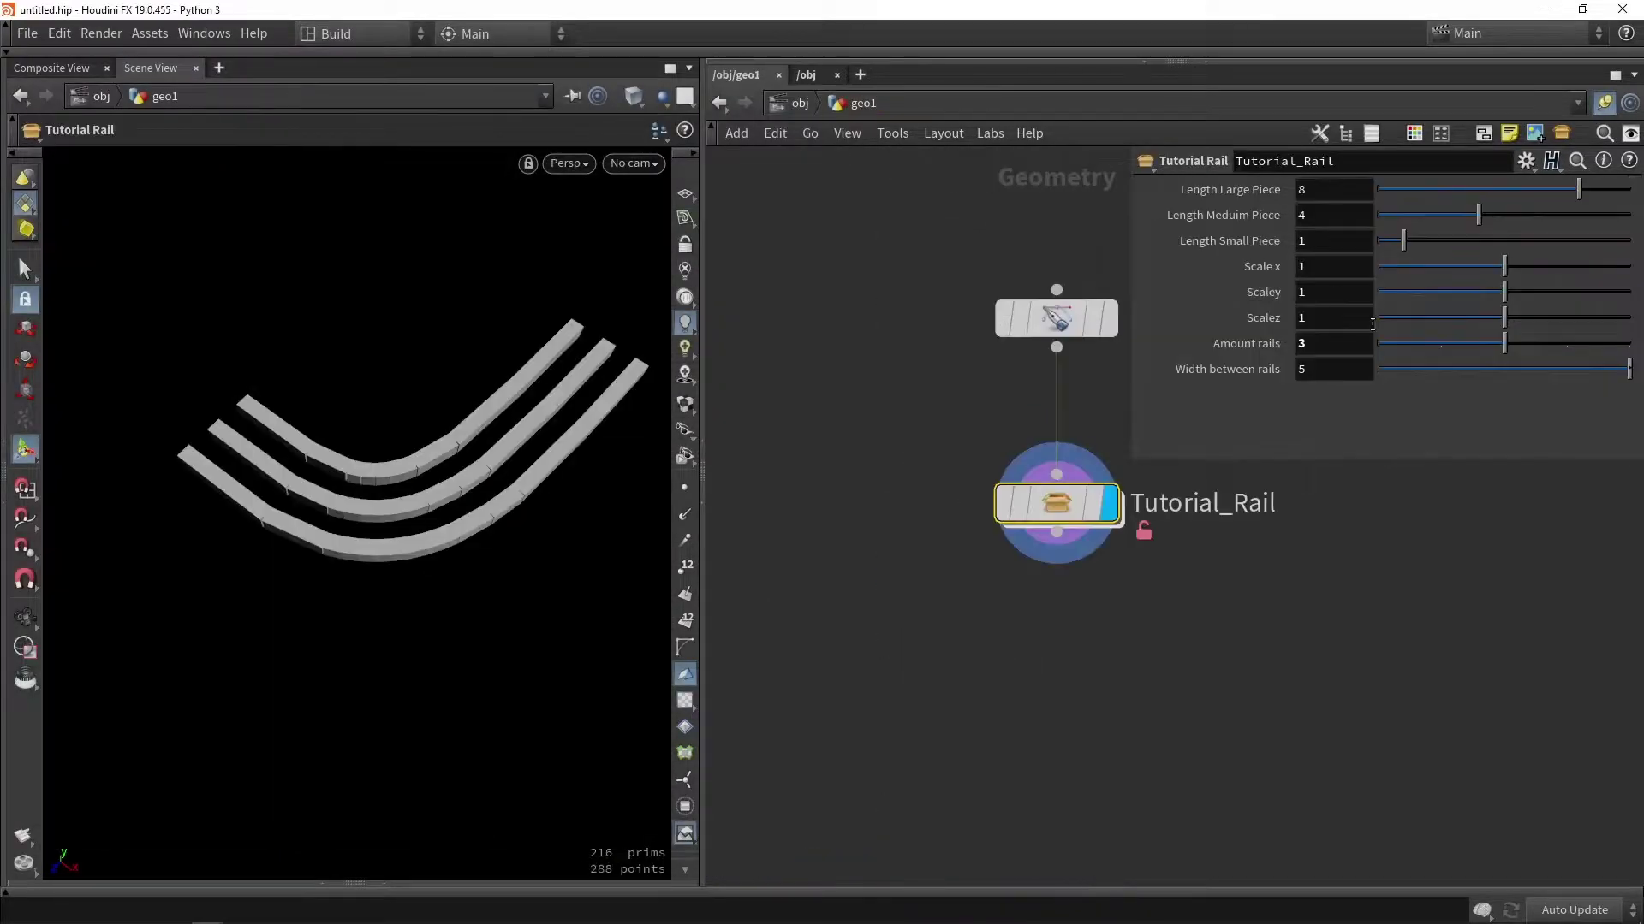
left_click_drag(1547, 372, 1627, 369)
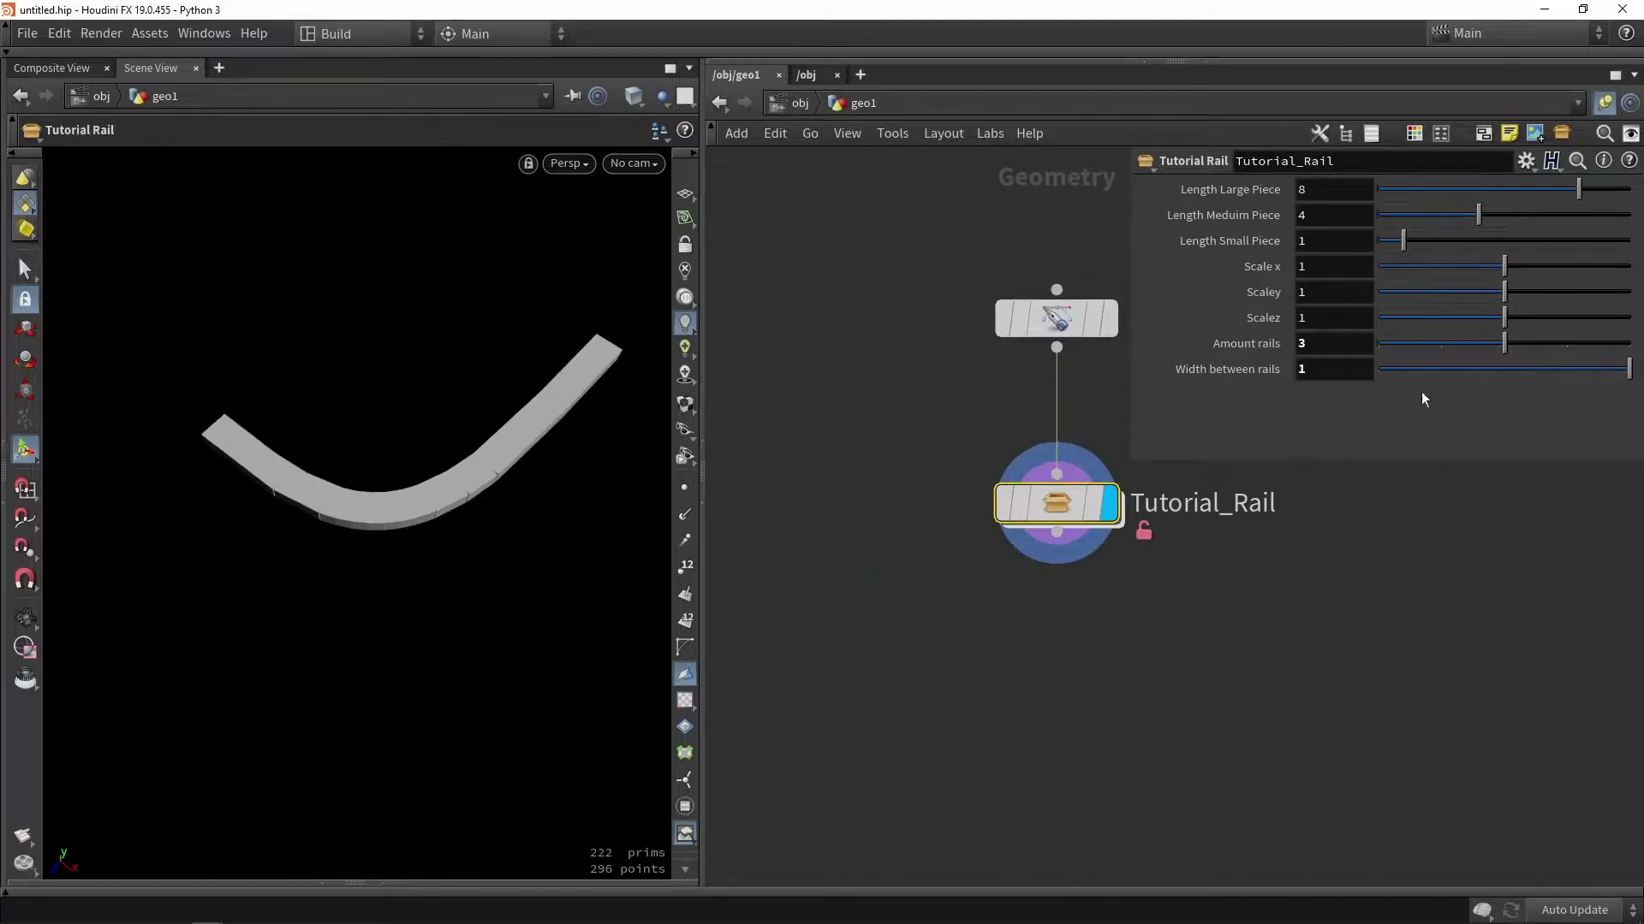
left_click(150, 32)
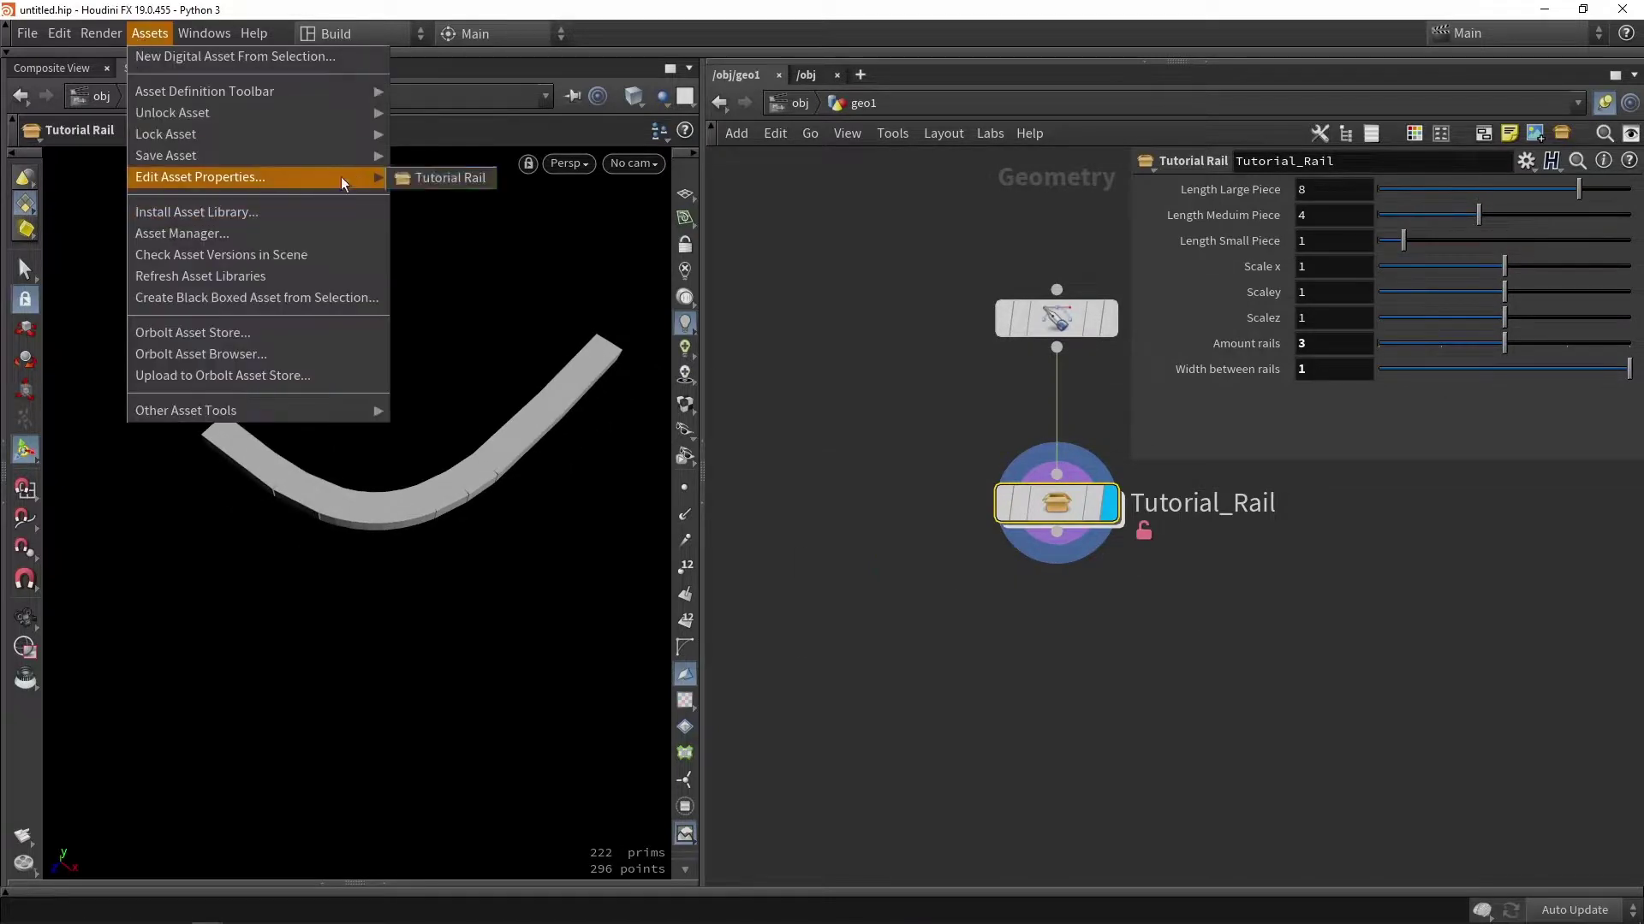
left_click(419, 177)
left_click(258, 404)
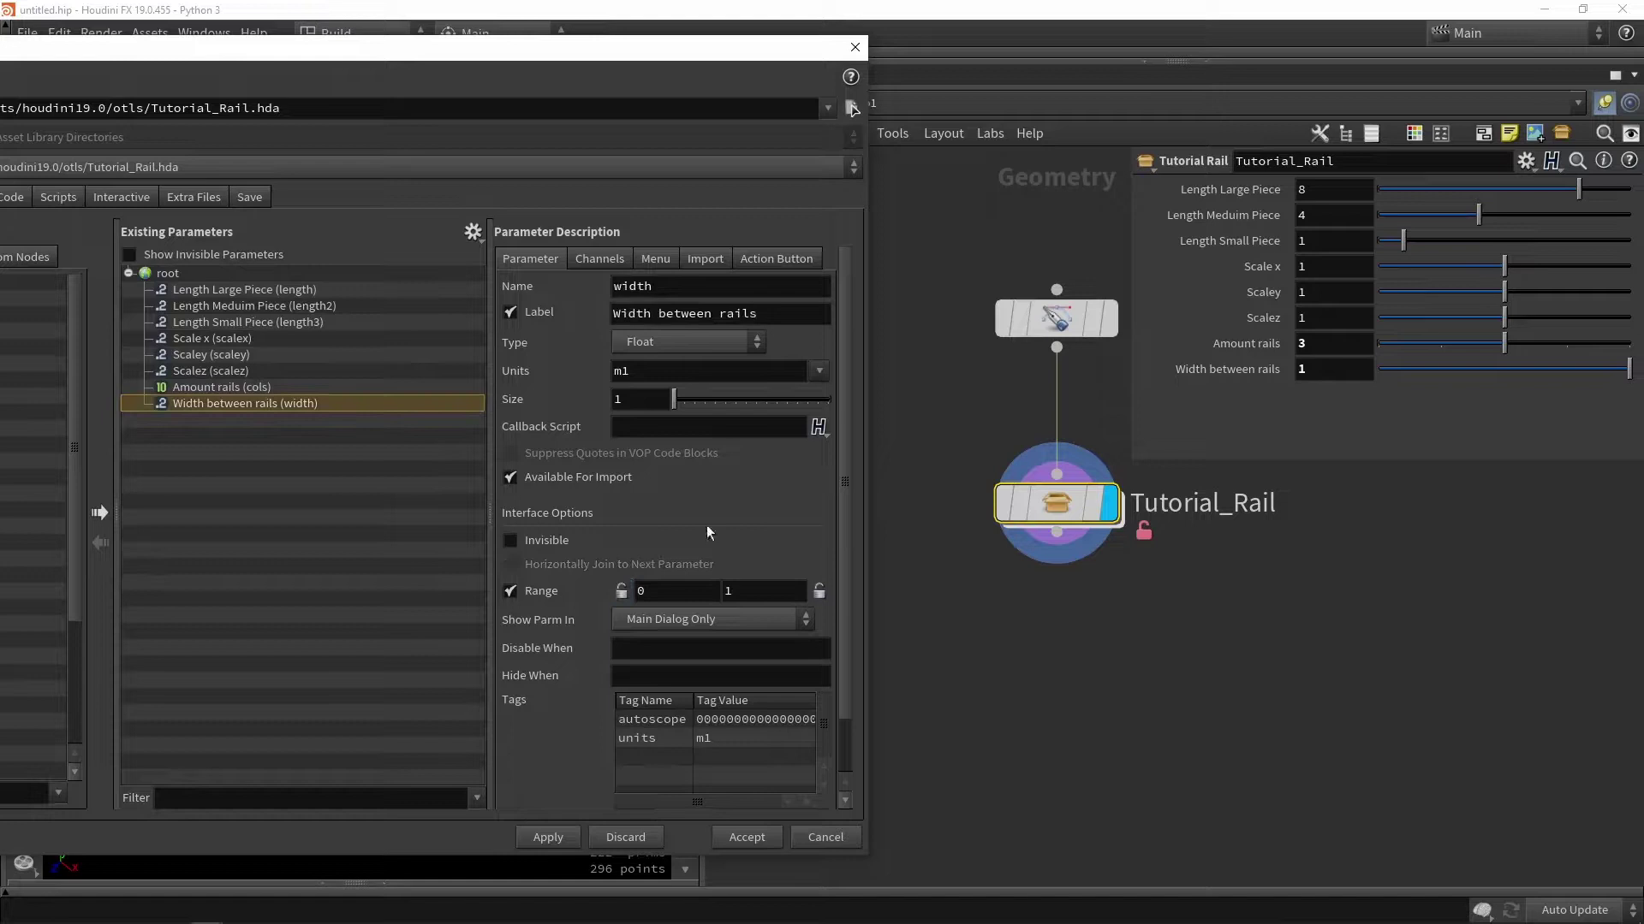
double_click(782, 591)
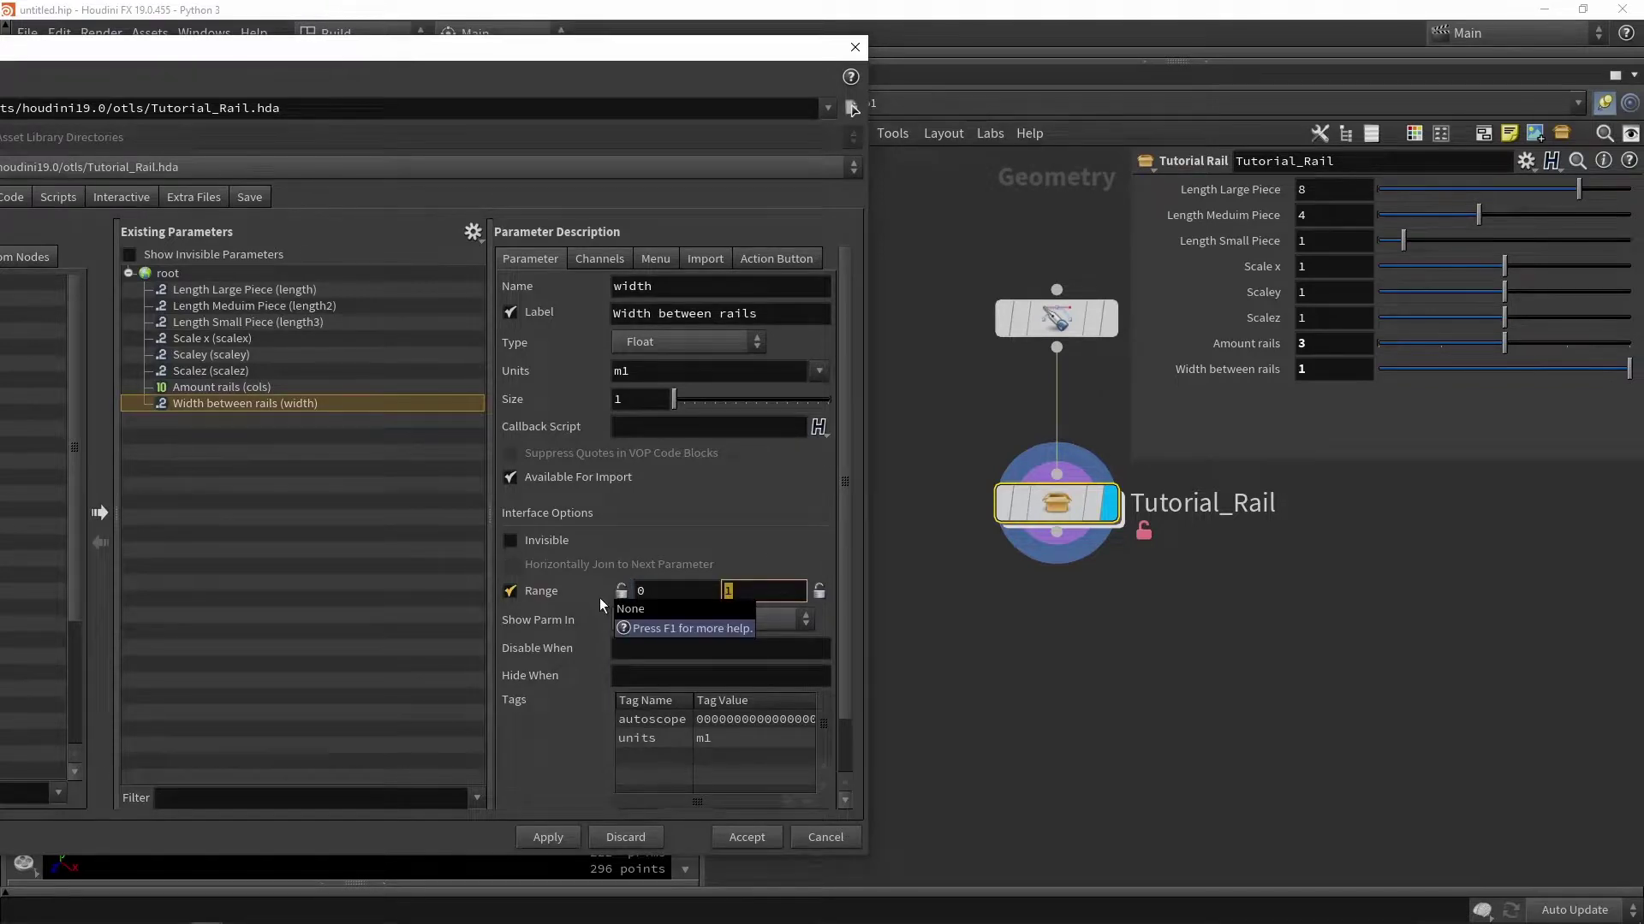
type("30")
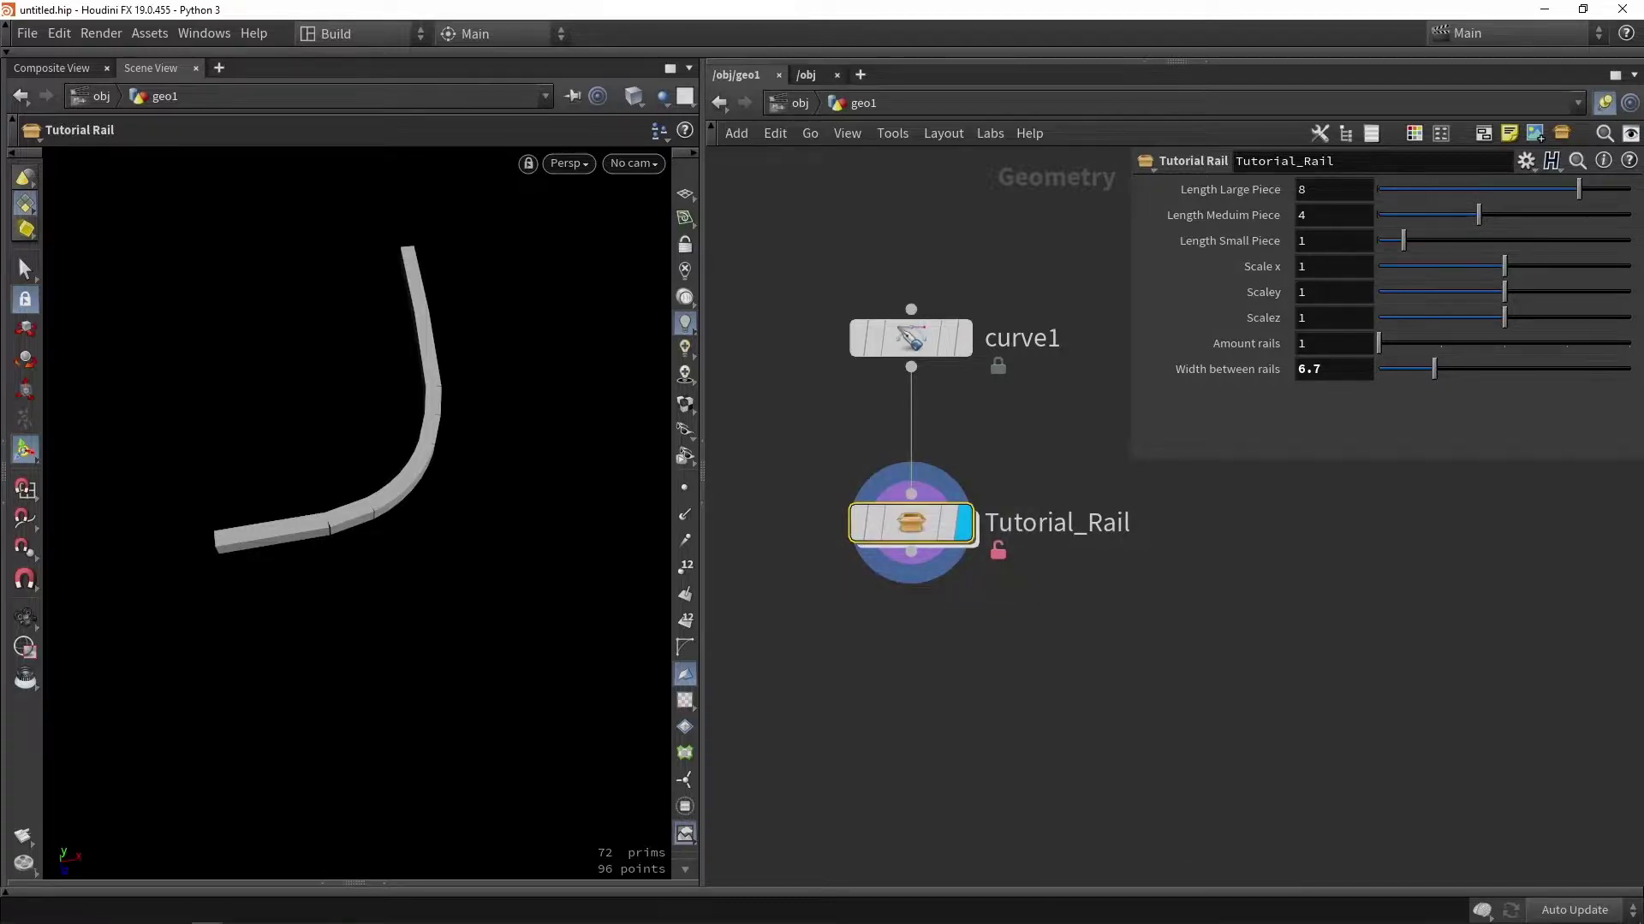
Step: Add a separator below Length Small Piece in the Tutorial_Rail parameters and apply
left_click(150, 32)
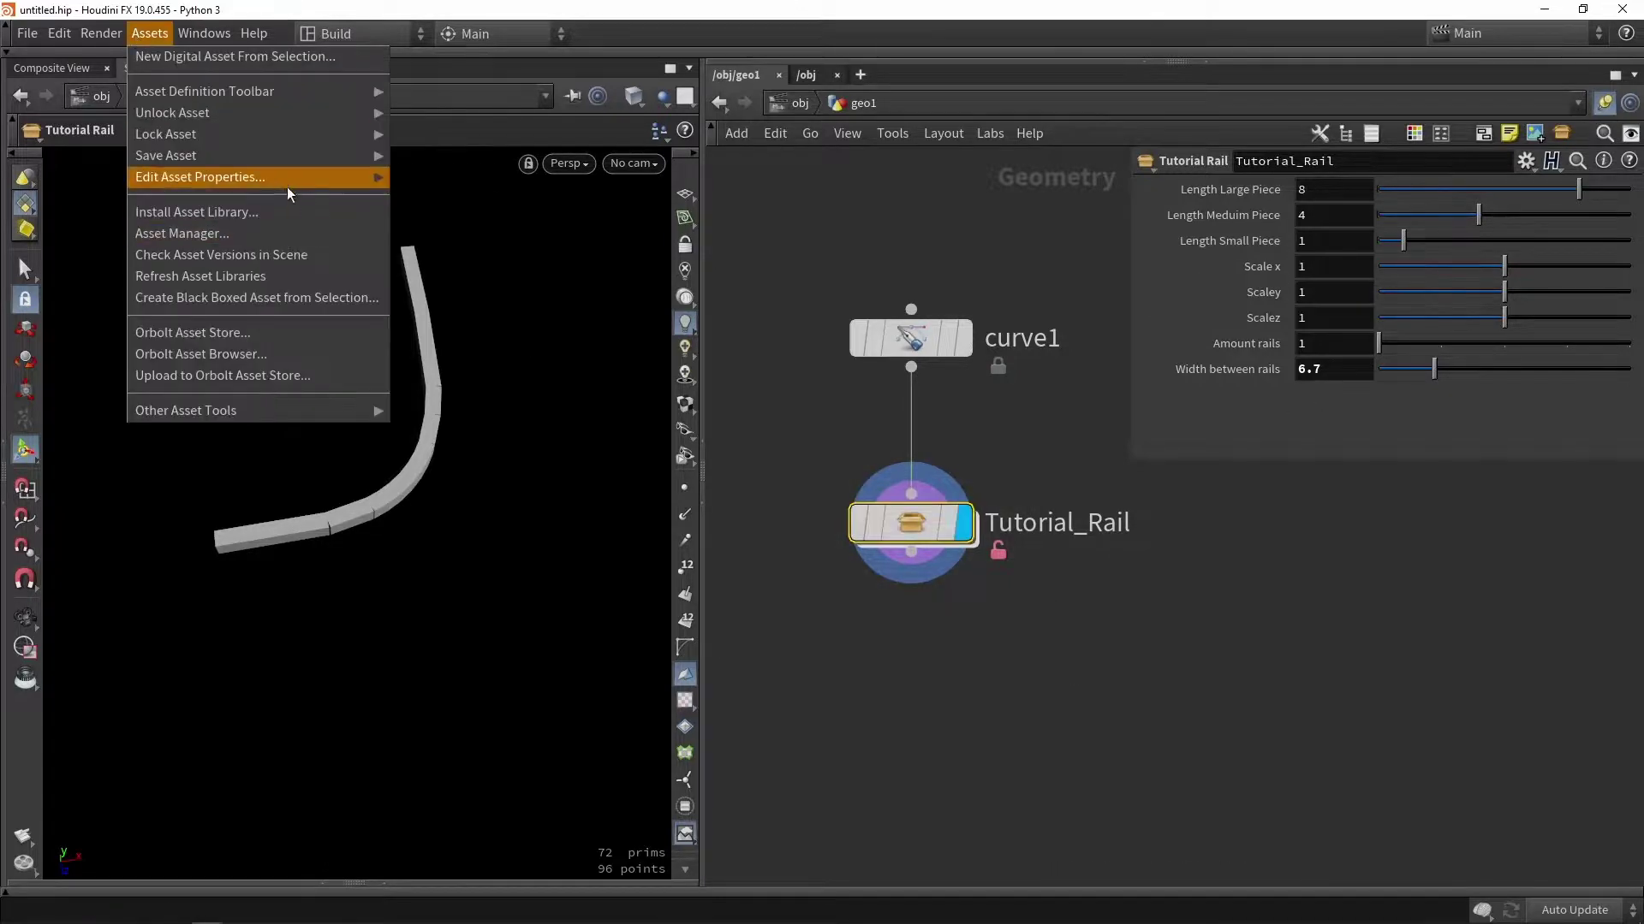
mouse_move(286, 180)
left_click(420, 176)
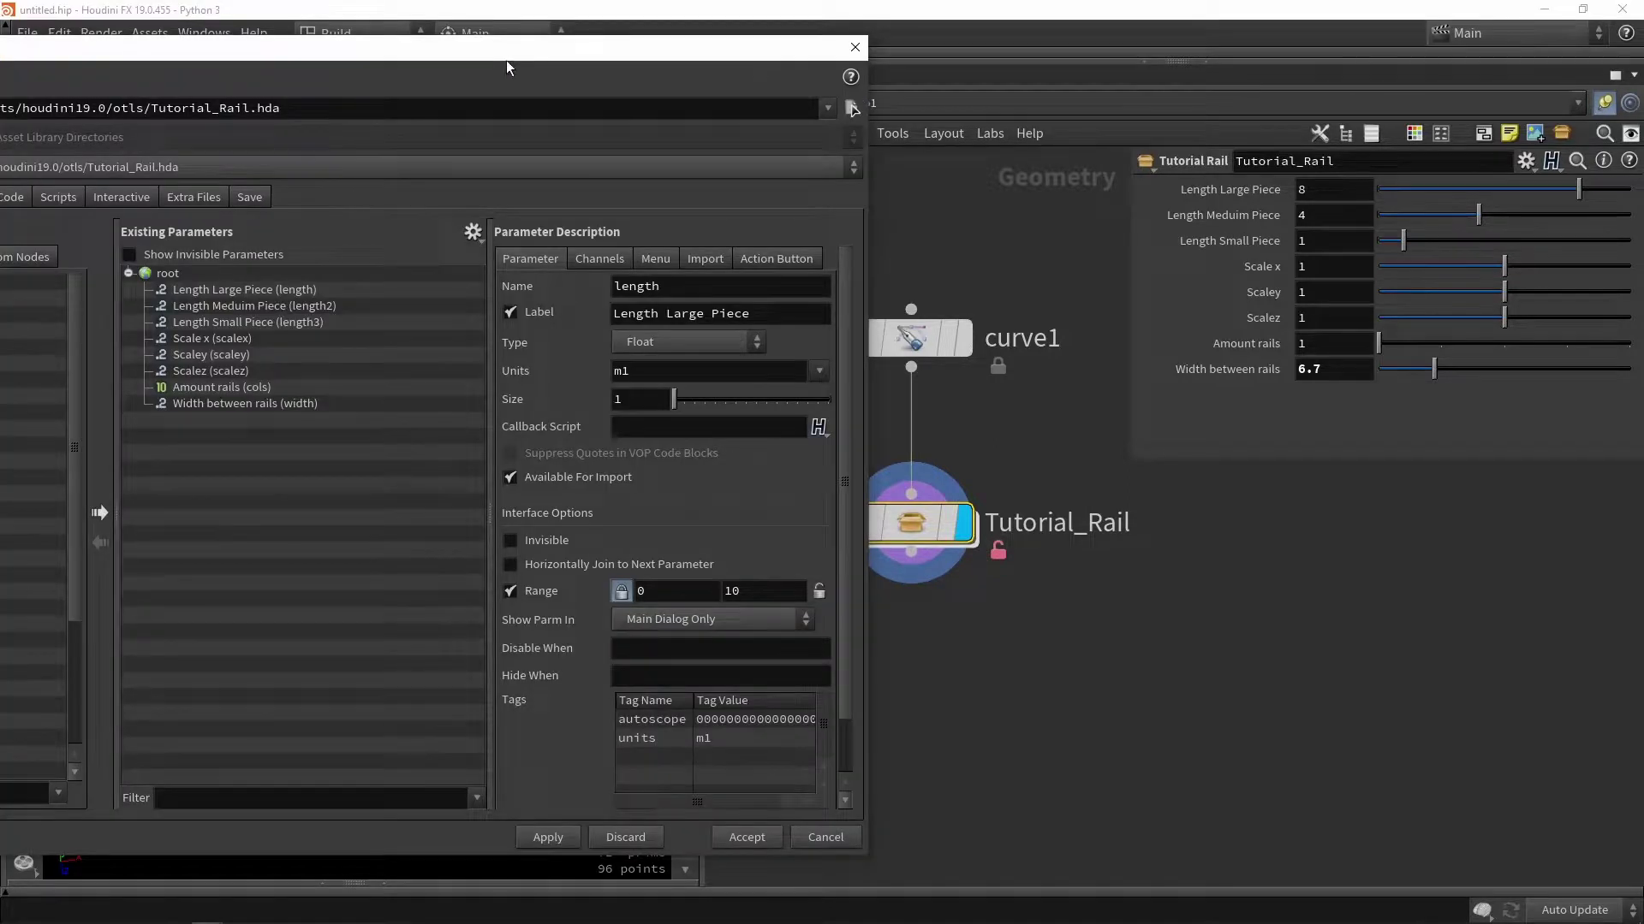
left_click_drag(506, 60, 815, 60)
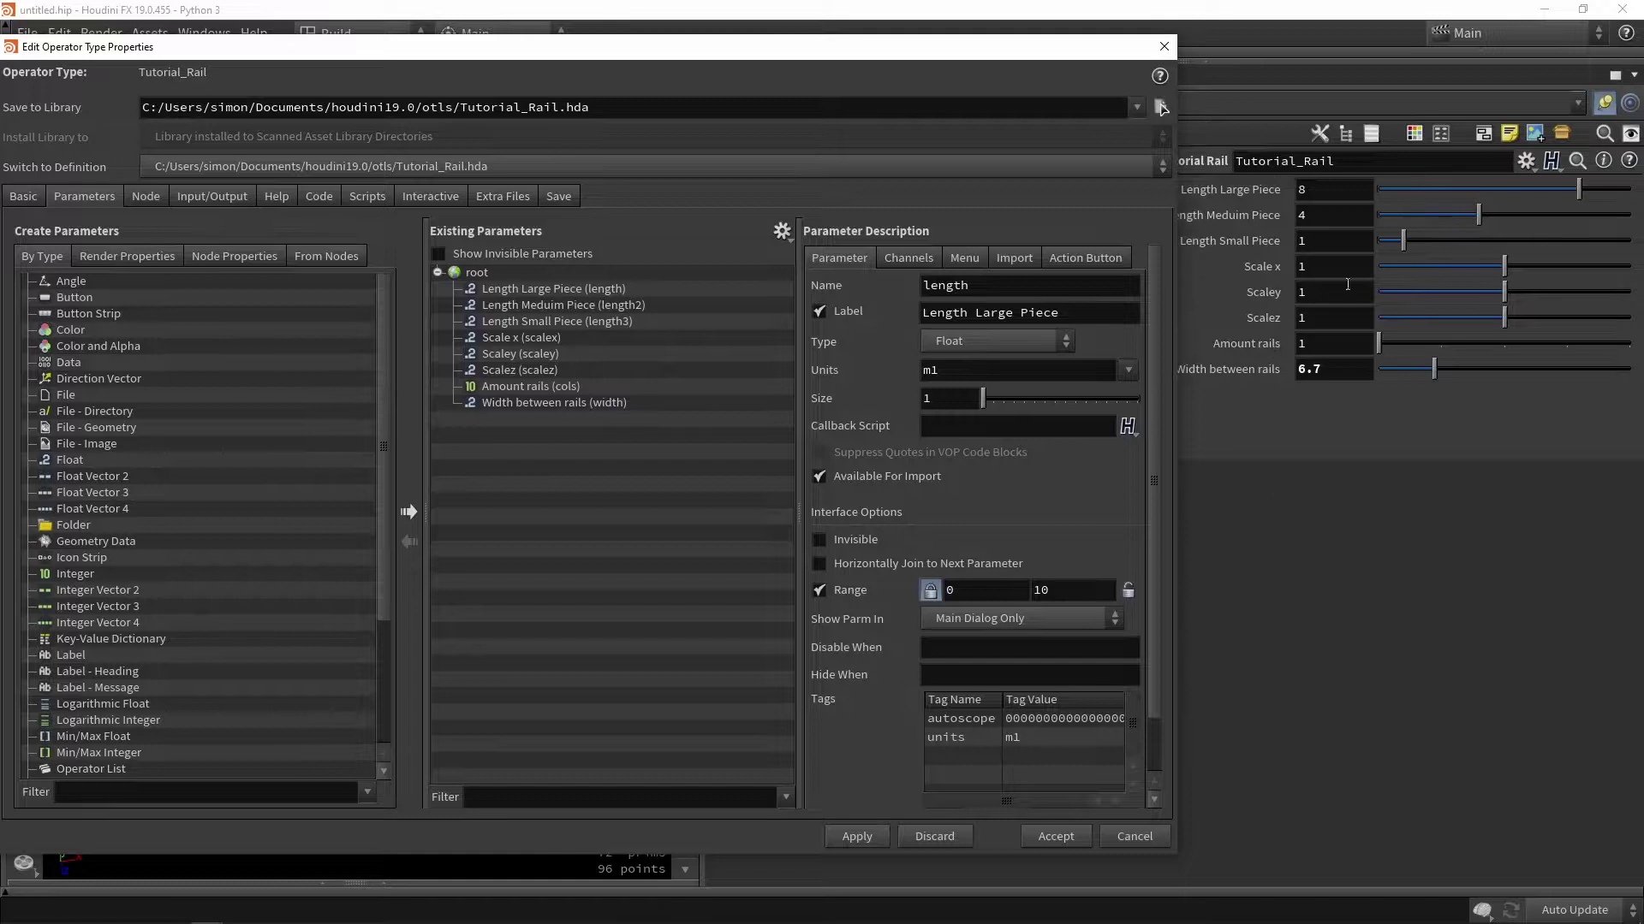
scroll(180, 513, "down", 4)
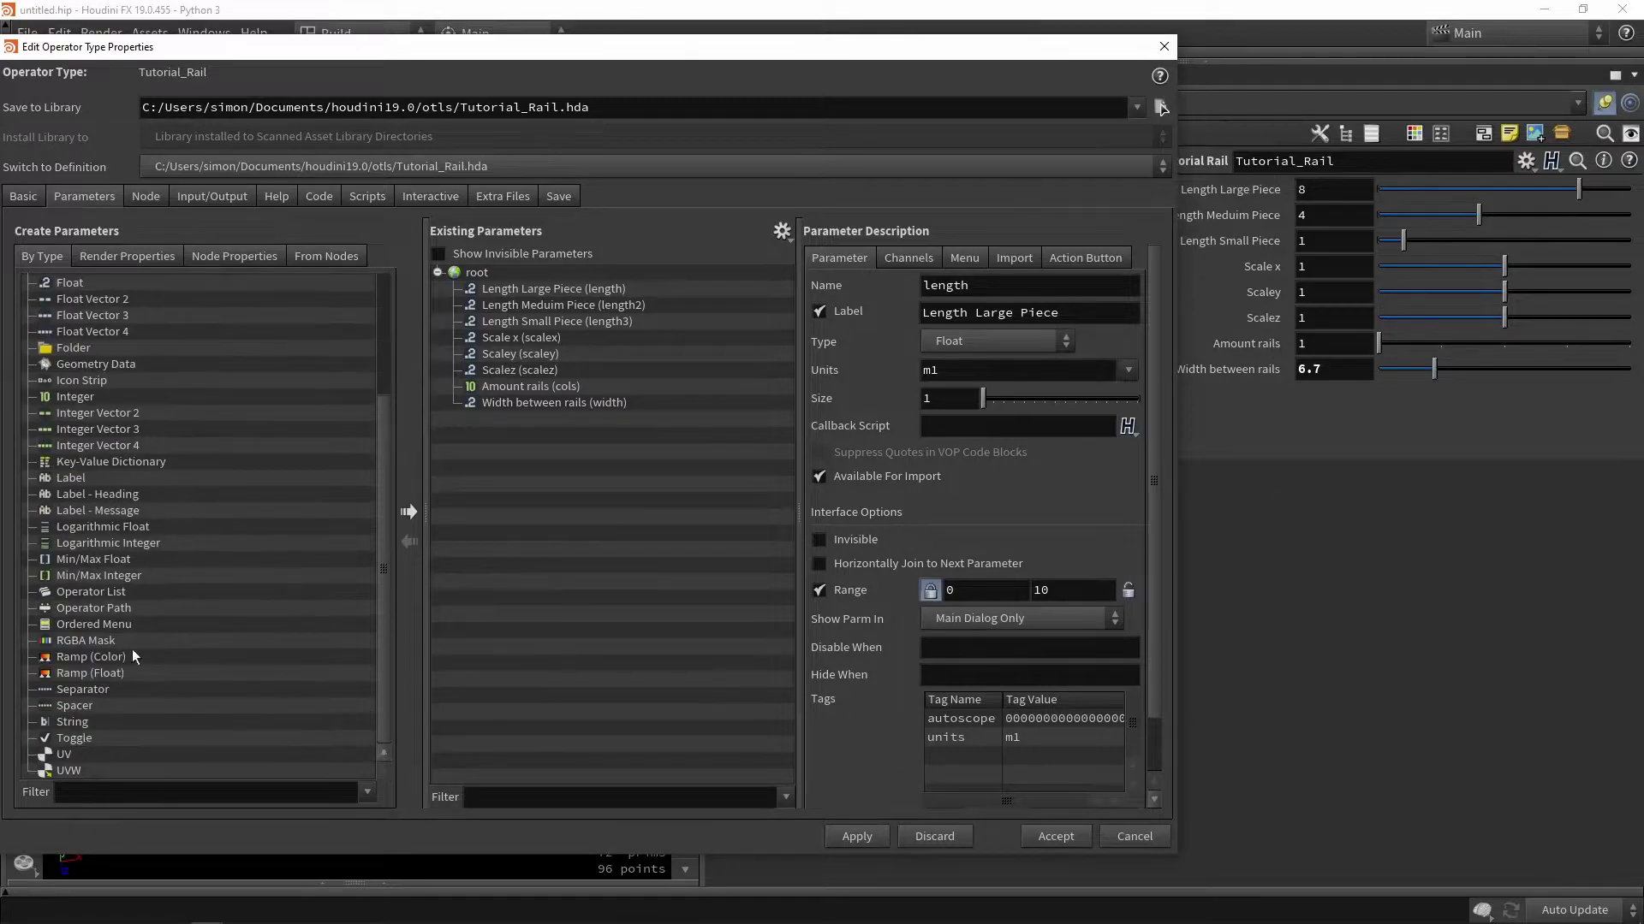
left_click_drag(80, 691, 553, 331)
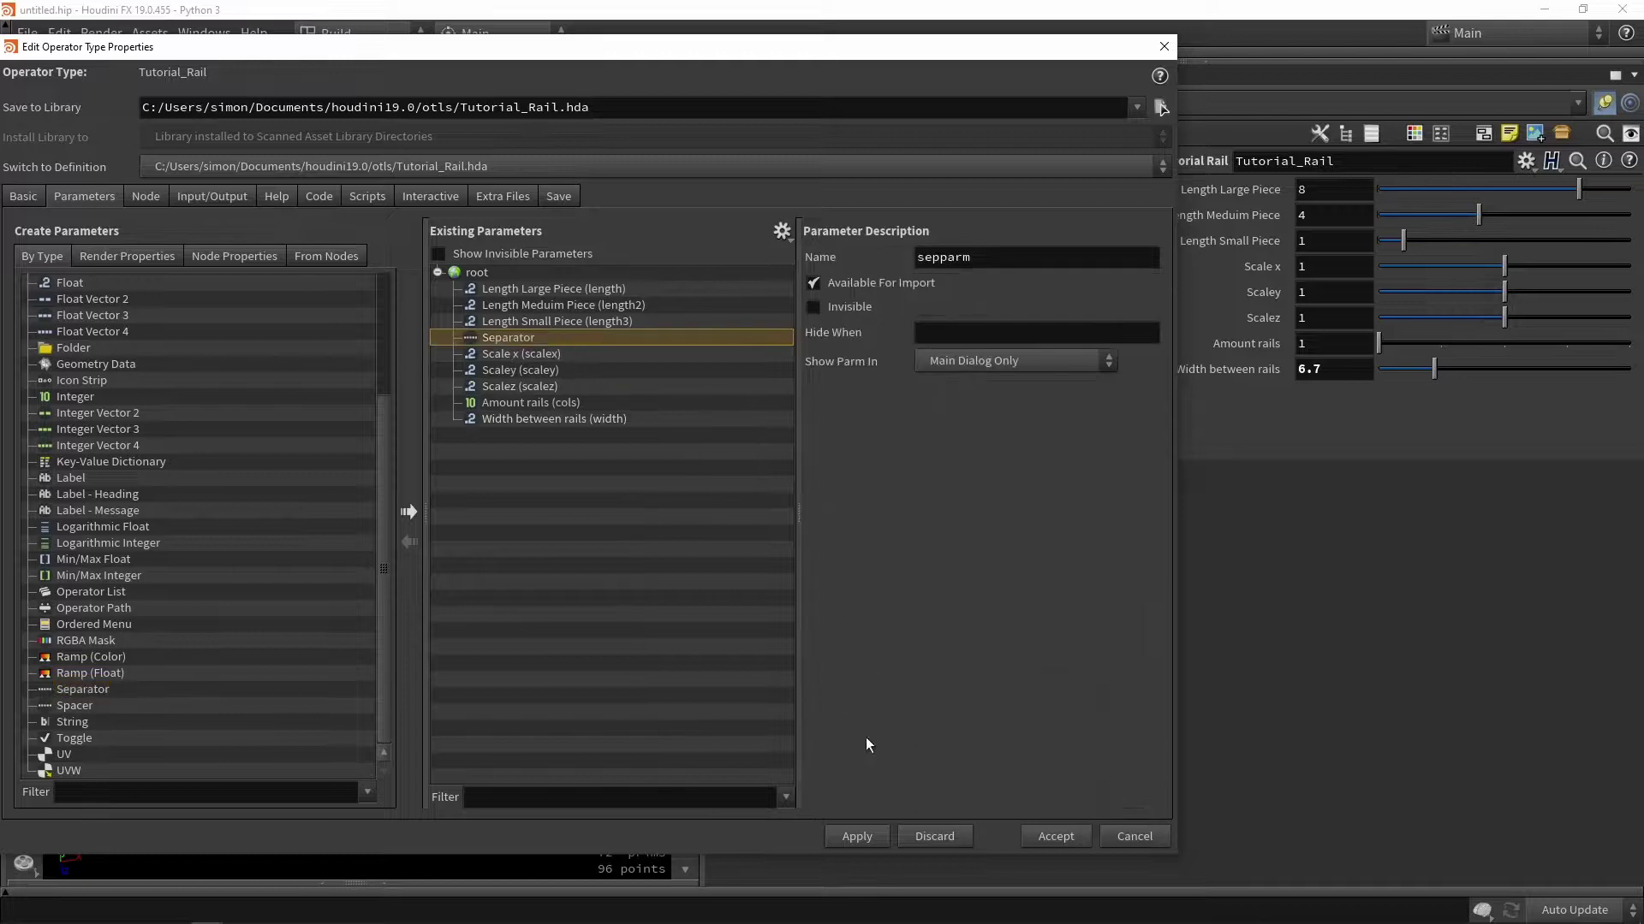
left_click(856, 836)
Step: Add a second separator below Scalez and apply it
left_click_drag(1055, 55, 938, 56)
left_click_drag(321, 49, 424, 53)
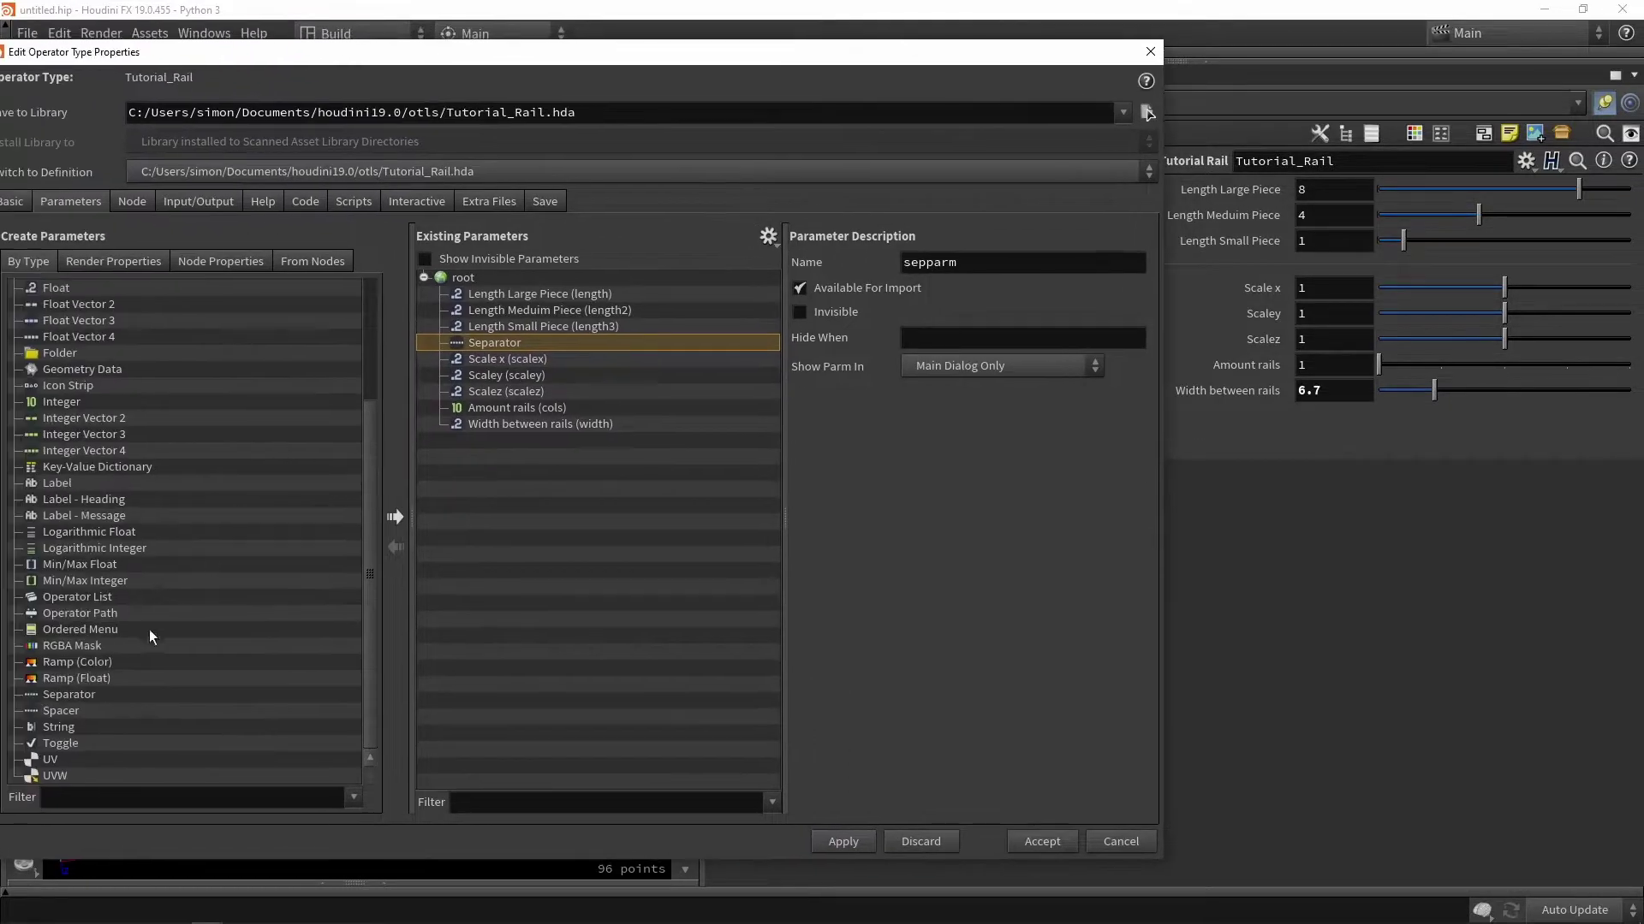
left_click_drag(62, 696, 548, 397)
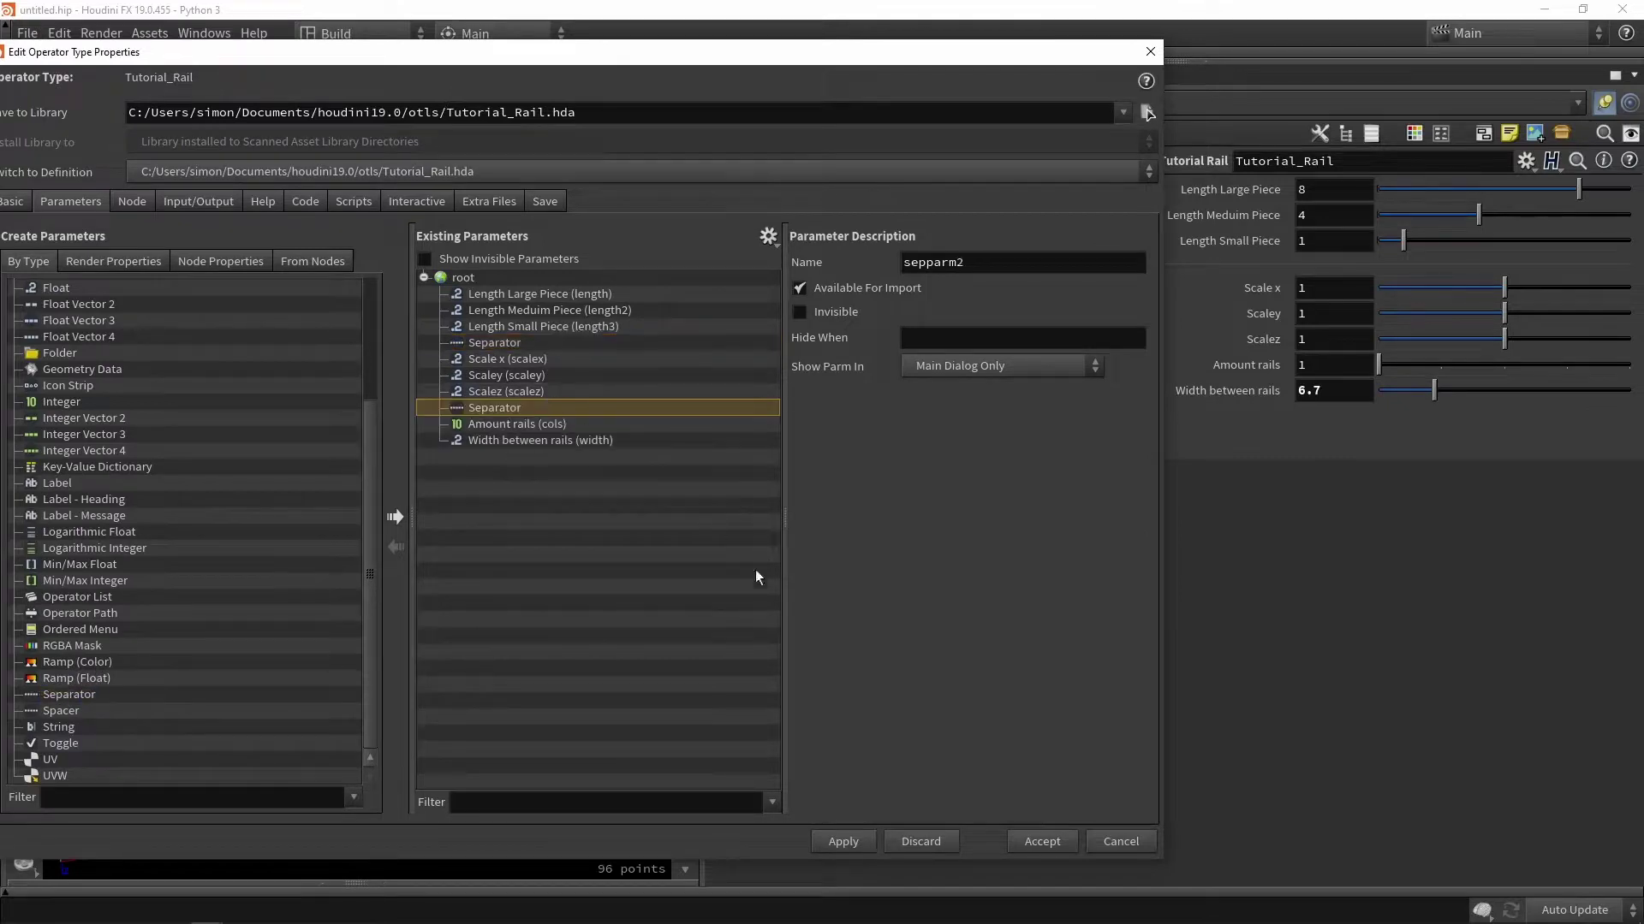
left_click(843, 841)
left_click_drag(836, 65, 660, 60)
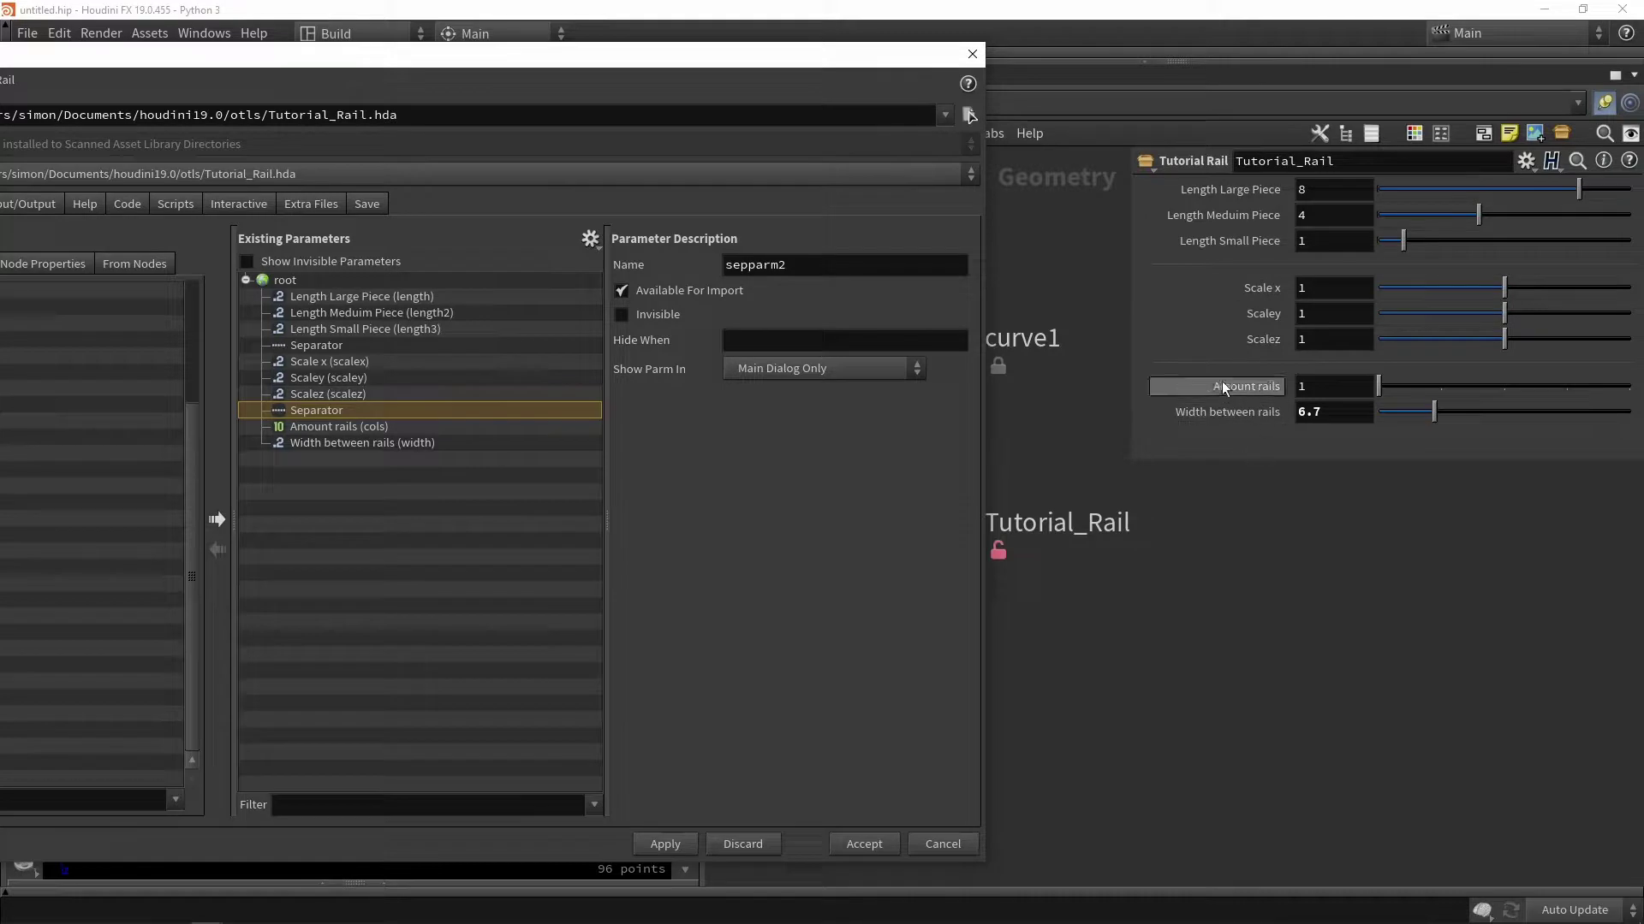
Step: Put the three piece-length parameters in a Tabs folder named Set size Pieces
left_click_drag(850, 58, 1112, 55)
left_click_drag(141, 352, 570, 295)
left_click(606, 342)
left_click(587, 310, "shift")
left_click(572, 293)
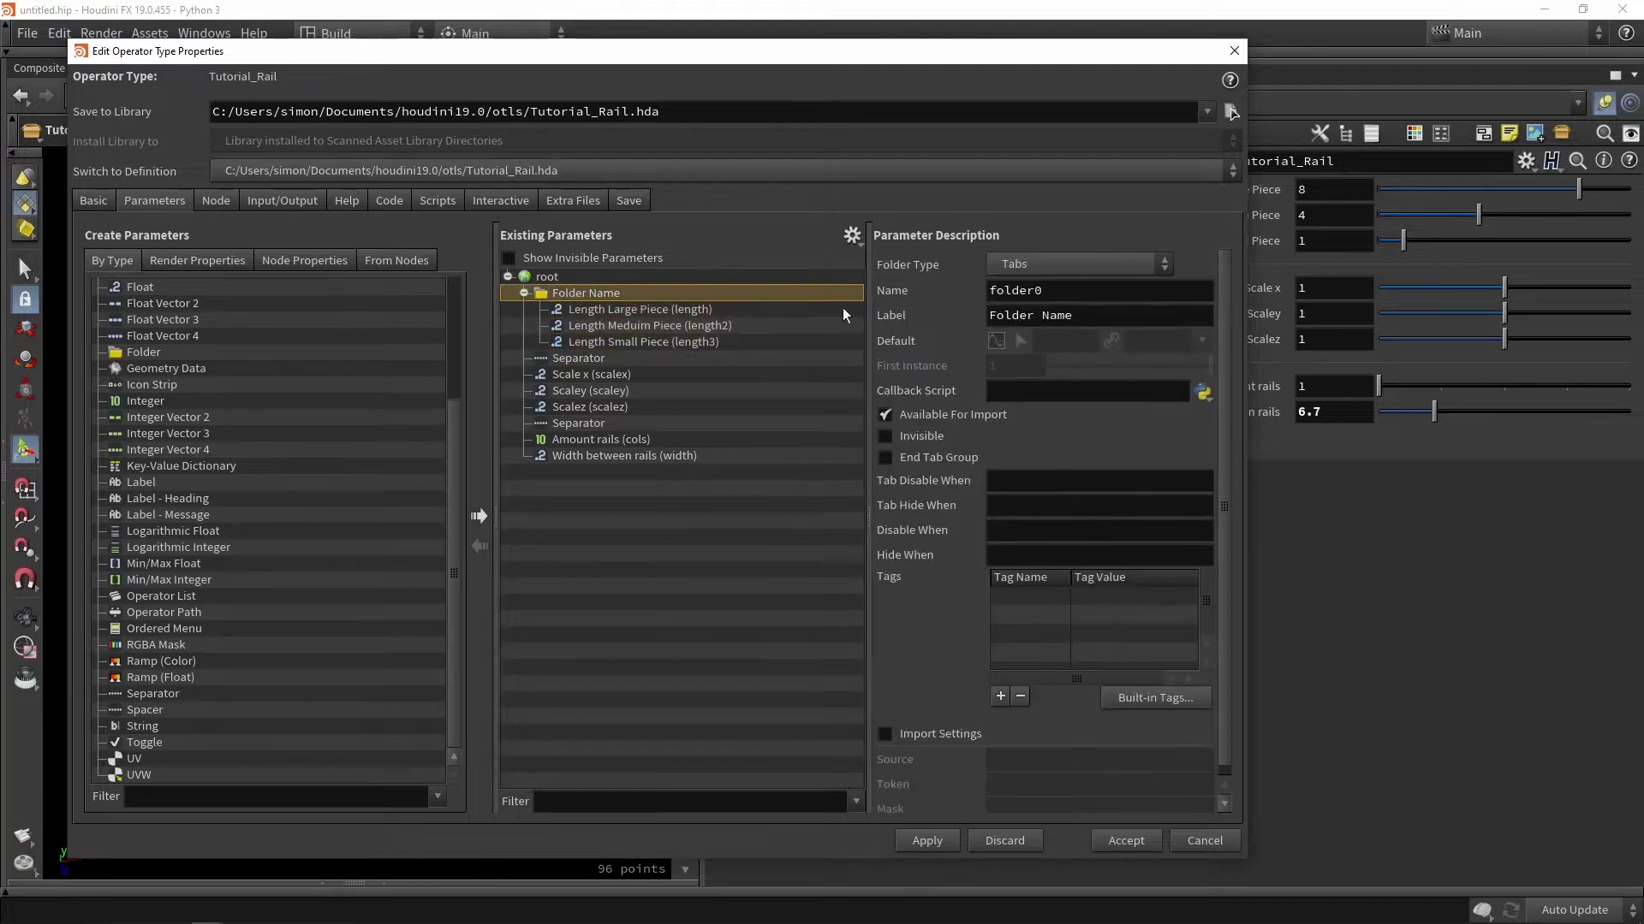
triple_click(1085, 316)
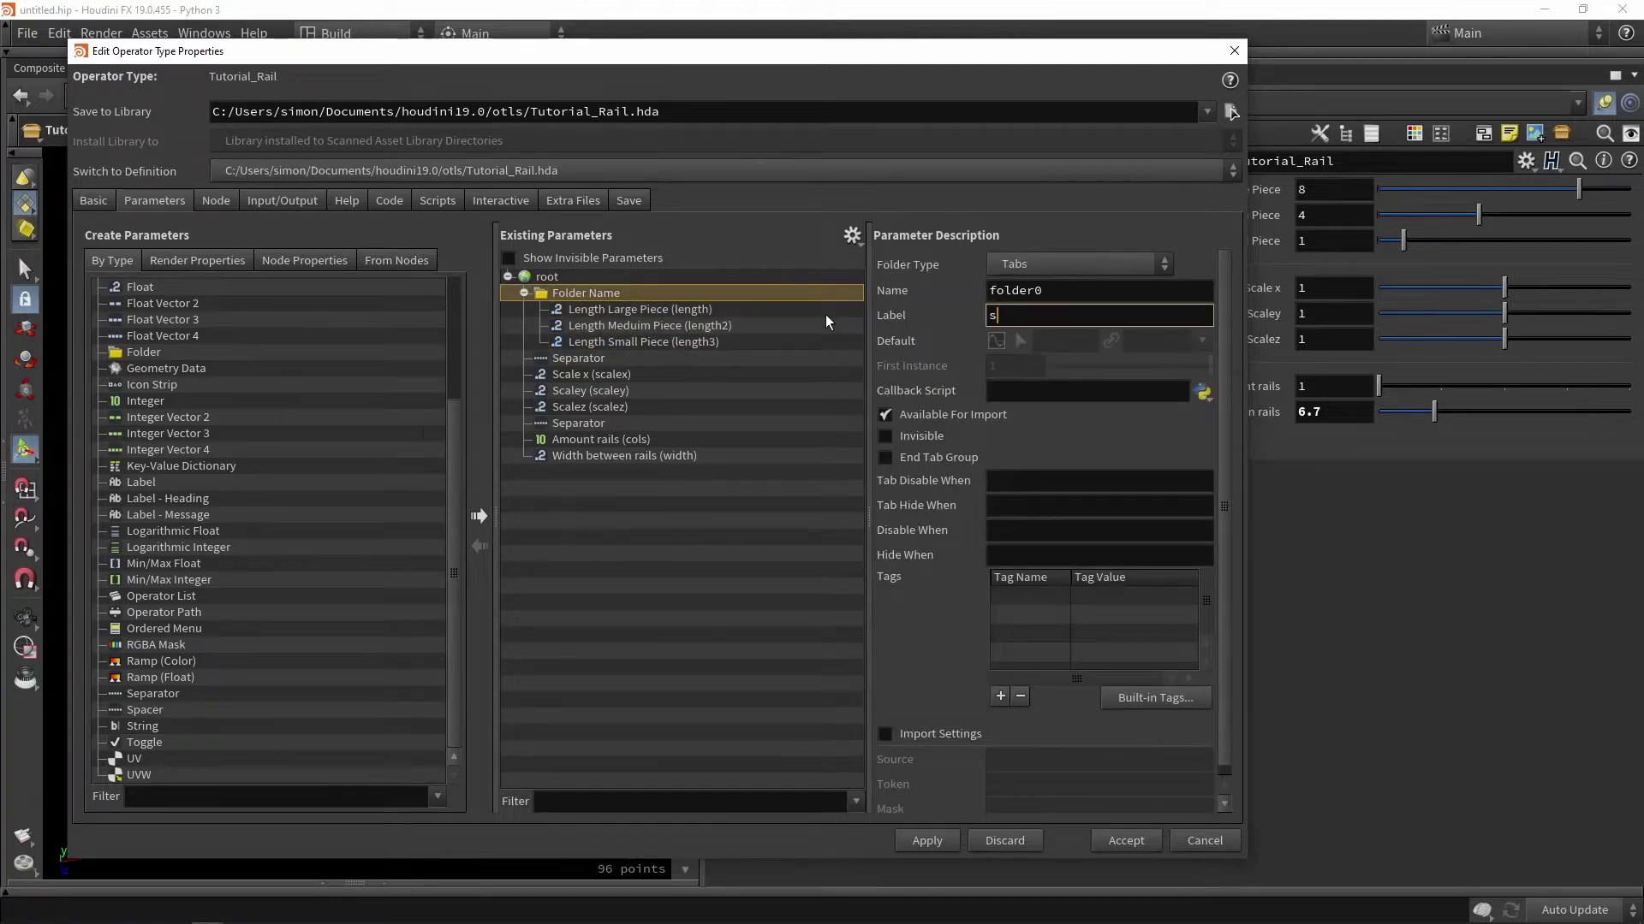
type("s")
type("et ")
type("size Piep")
key("BackSpace")
type("ces")
key("Return")
left_click(1018, 265)
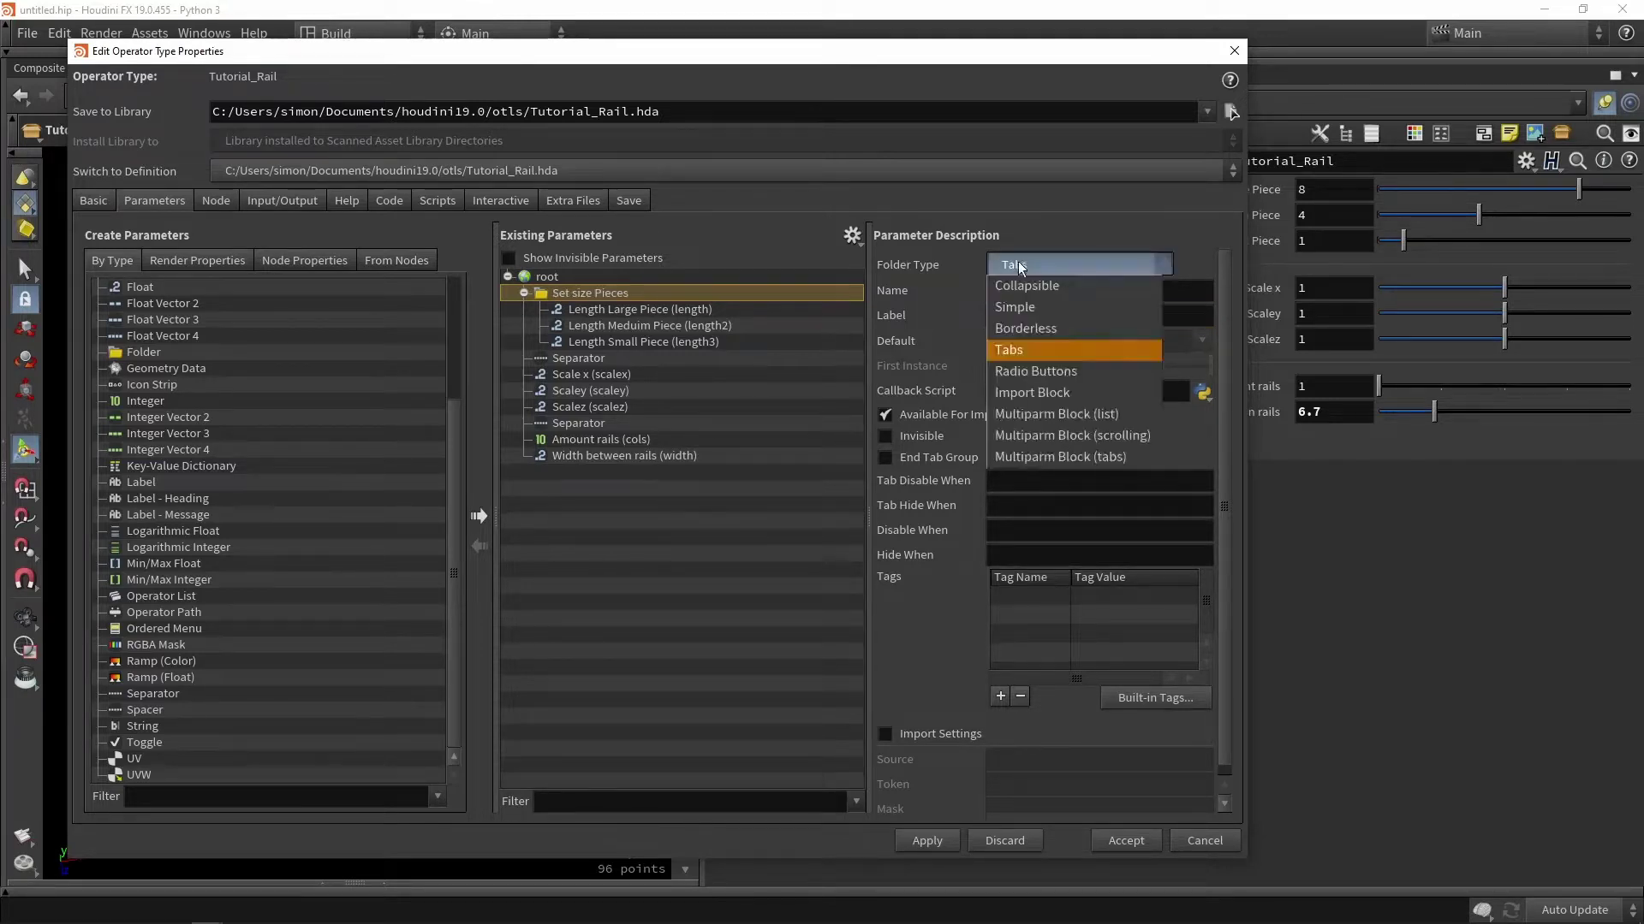
left_click(1009, 349)
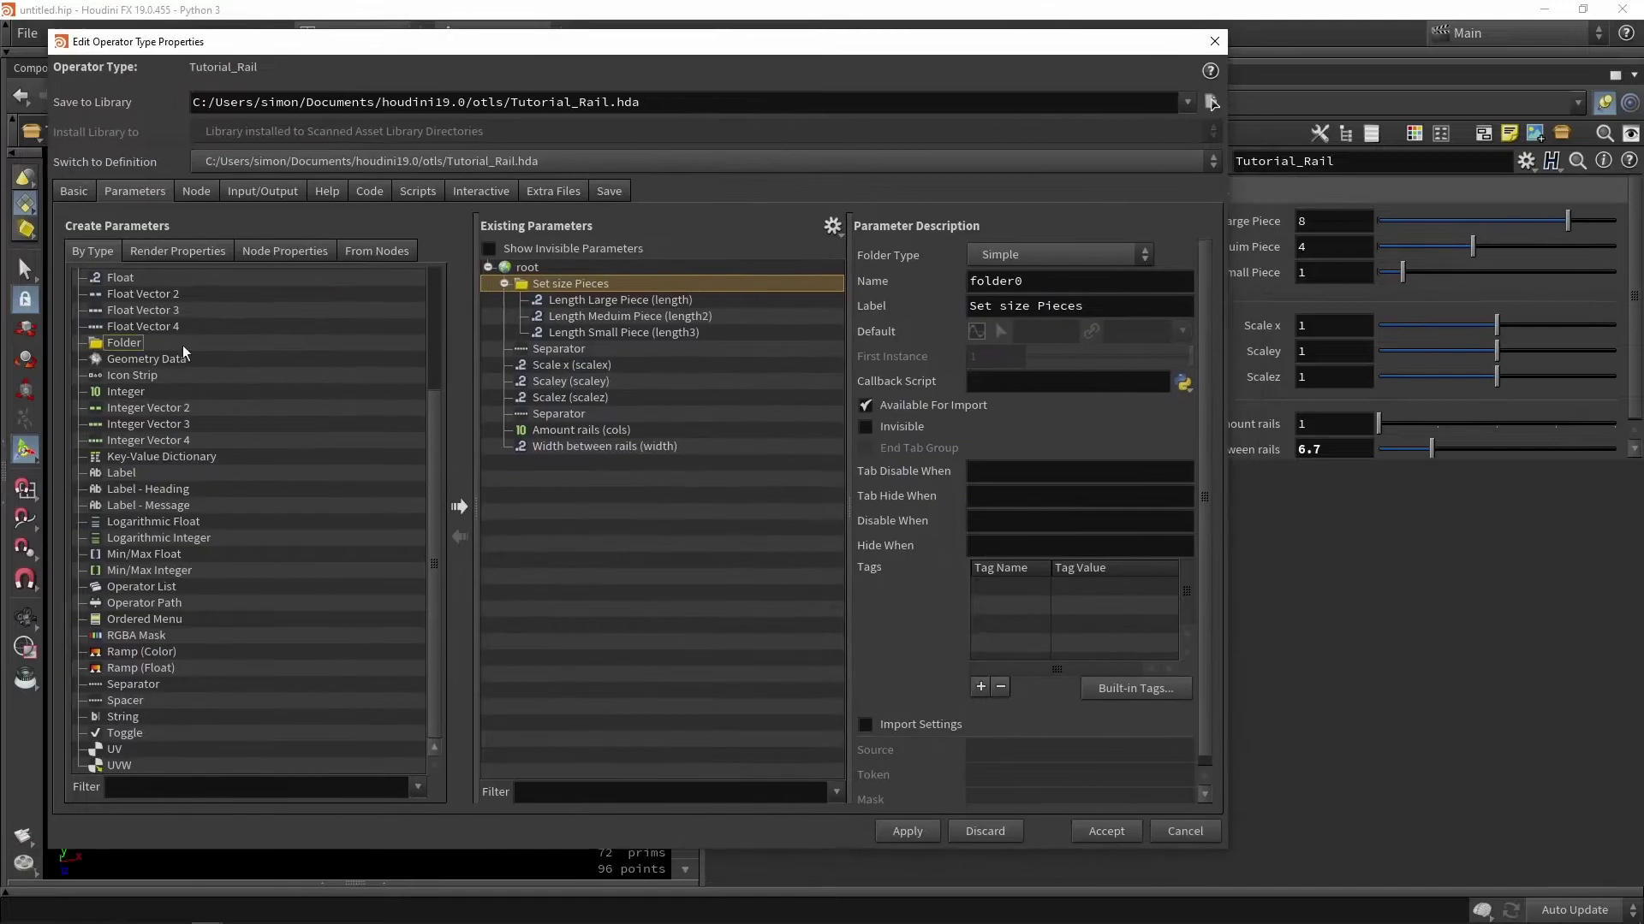
Step: Move Scale x through Scalez into a folder named scale, set as a simple group
double_click(183, 346)
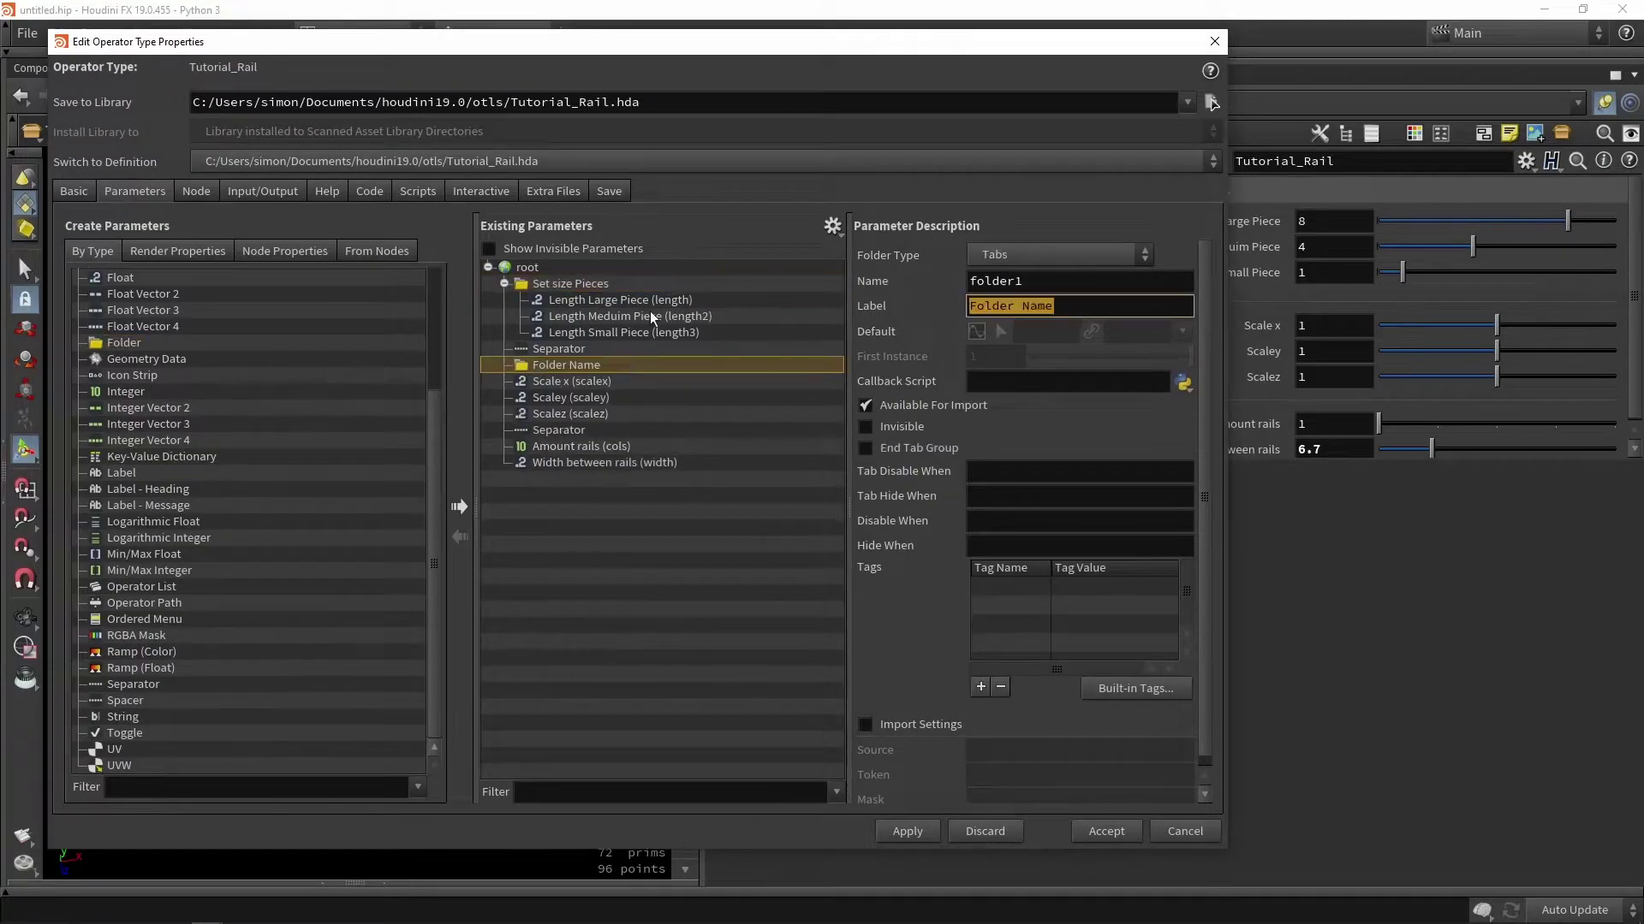
type("scale")
key("Return")
left_click(572, 381)
left_click(570, 413, "shift")
left_click_drag(572, 397, 547, 365)
left_click(546, 364)
left_click(1059, 255)
left_click(998, 297)
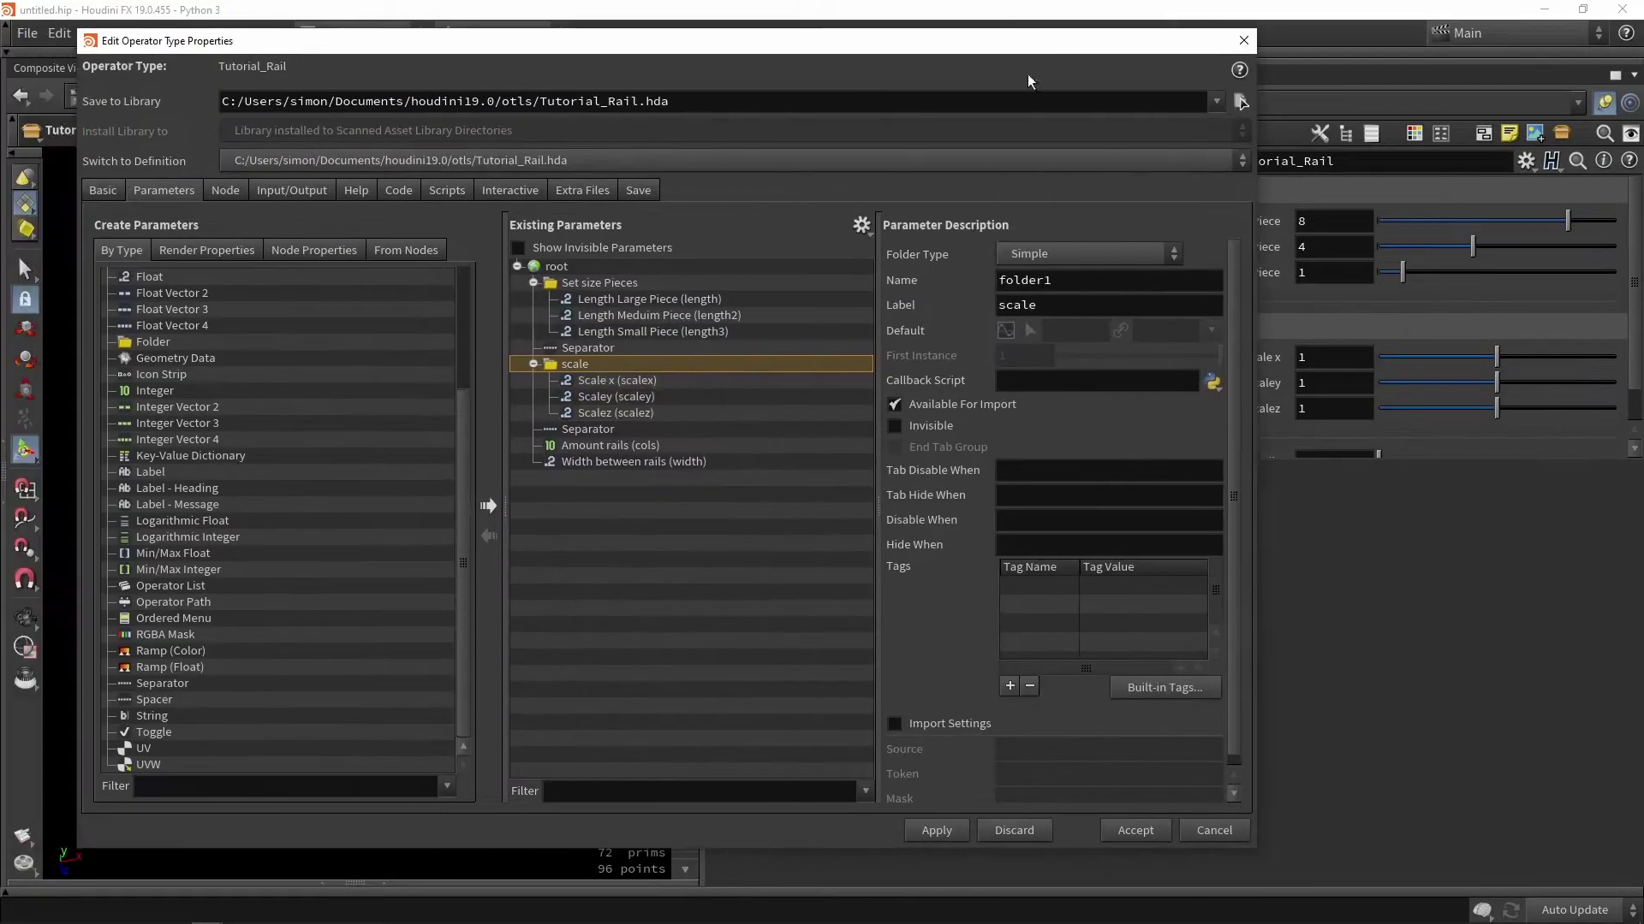
Step: Move Amount rails and Width between rails into a Multi rails folder and accept
double_click(154, 342)
type("Mu")
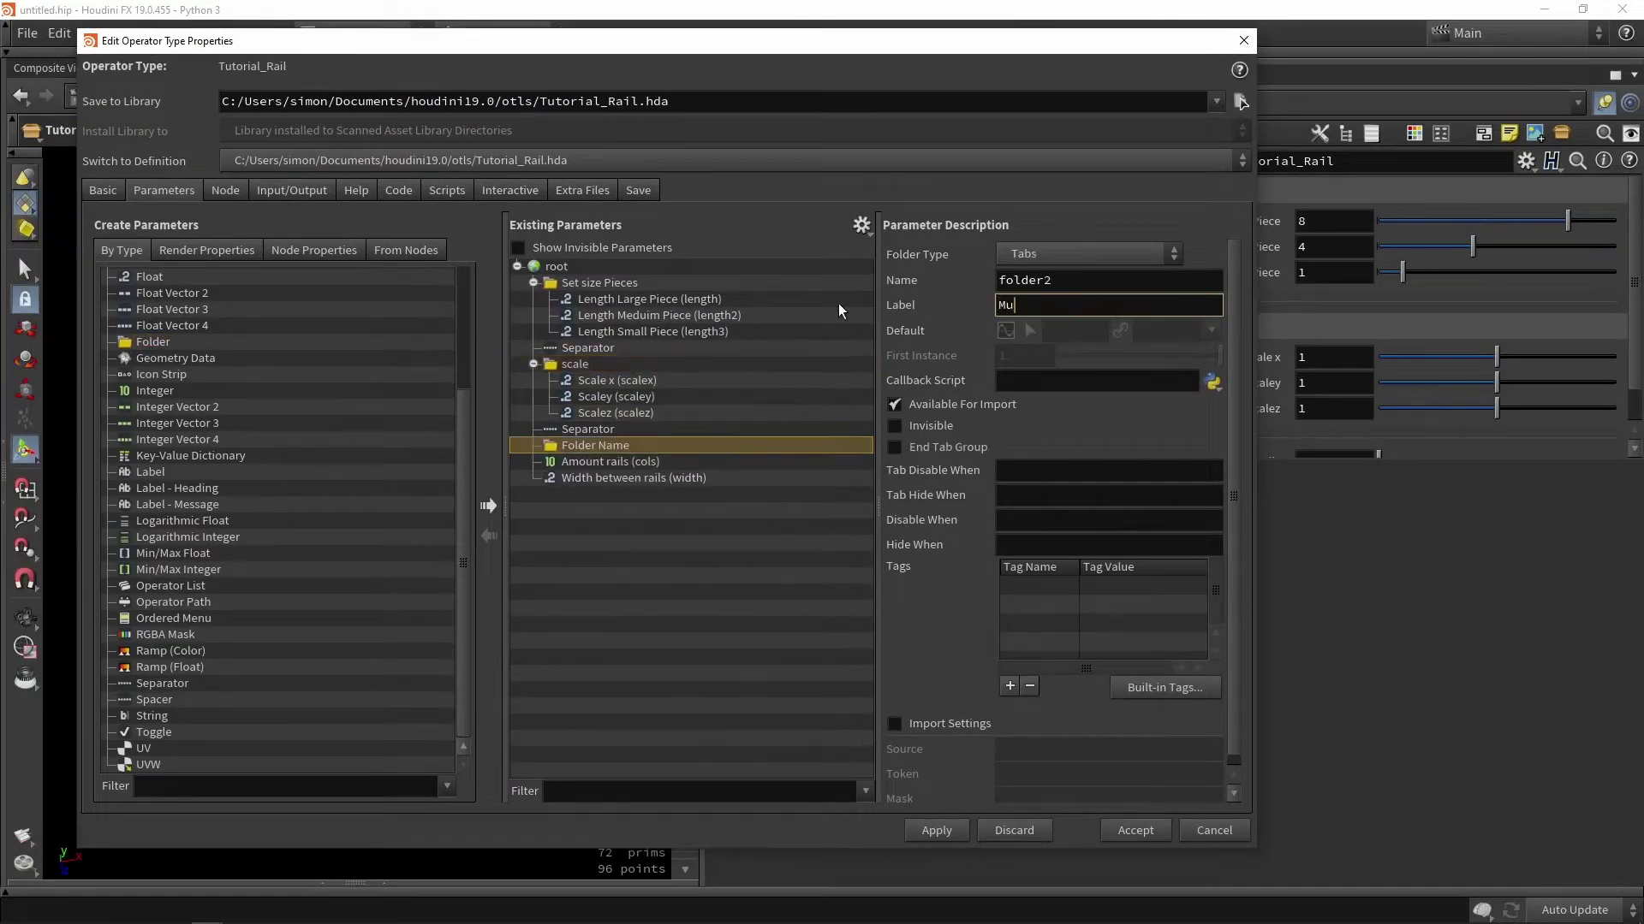
type("lti rails")
key("Return")
left_click(617, 461)
left_click(683, 476, "shift")
left_click_drag(683, 476, 565, 446)
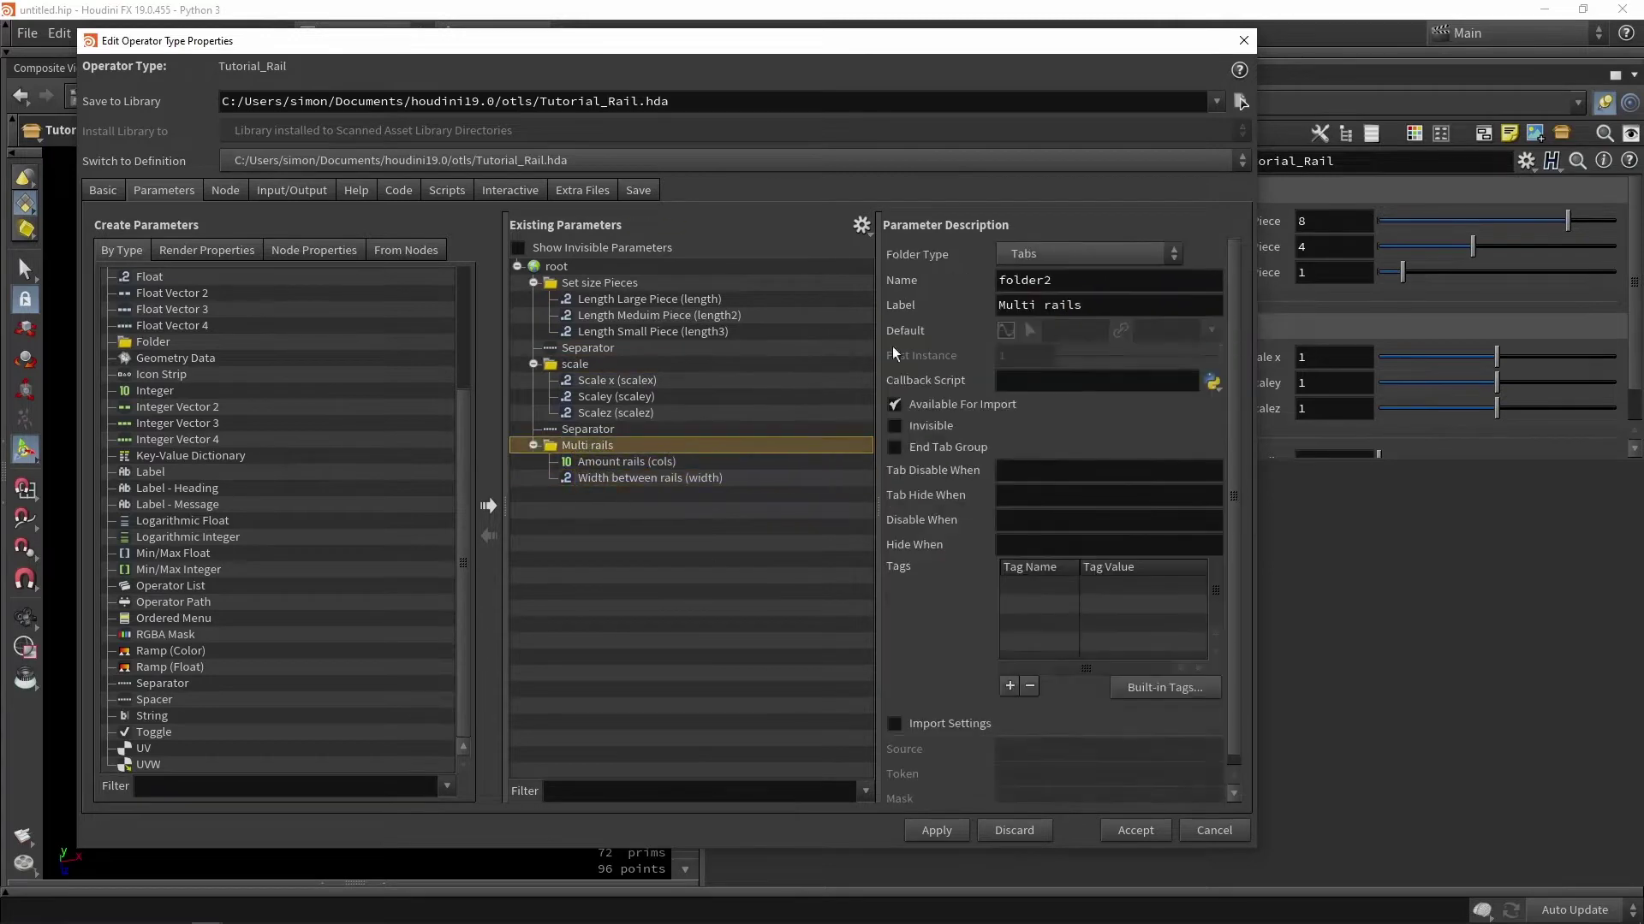
left_click(1136, 830)
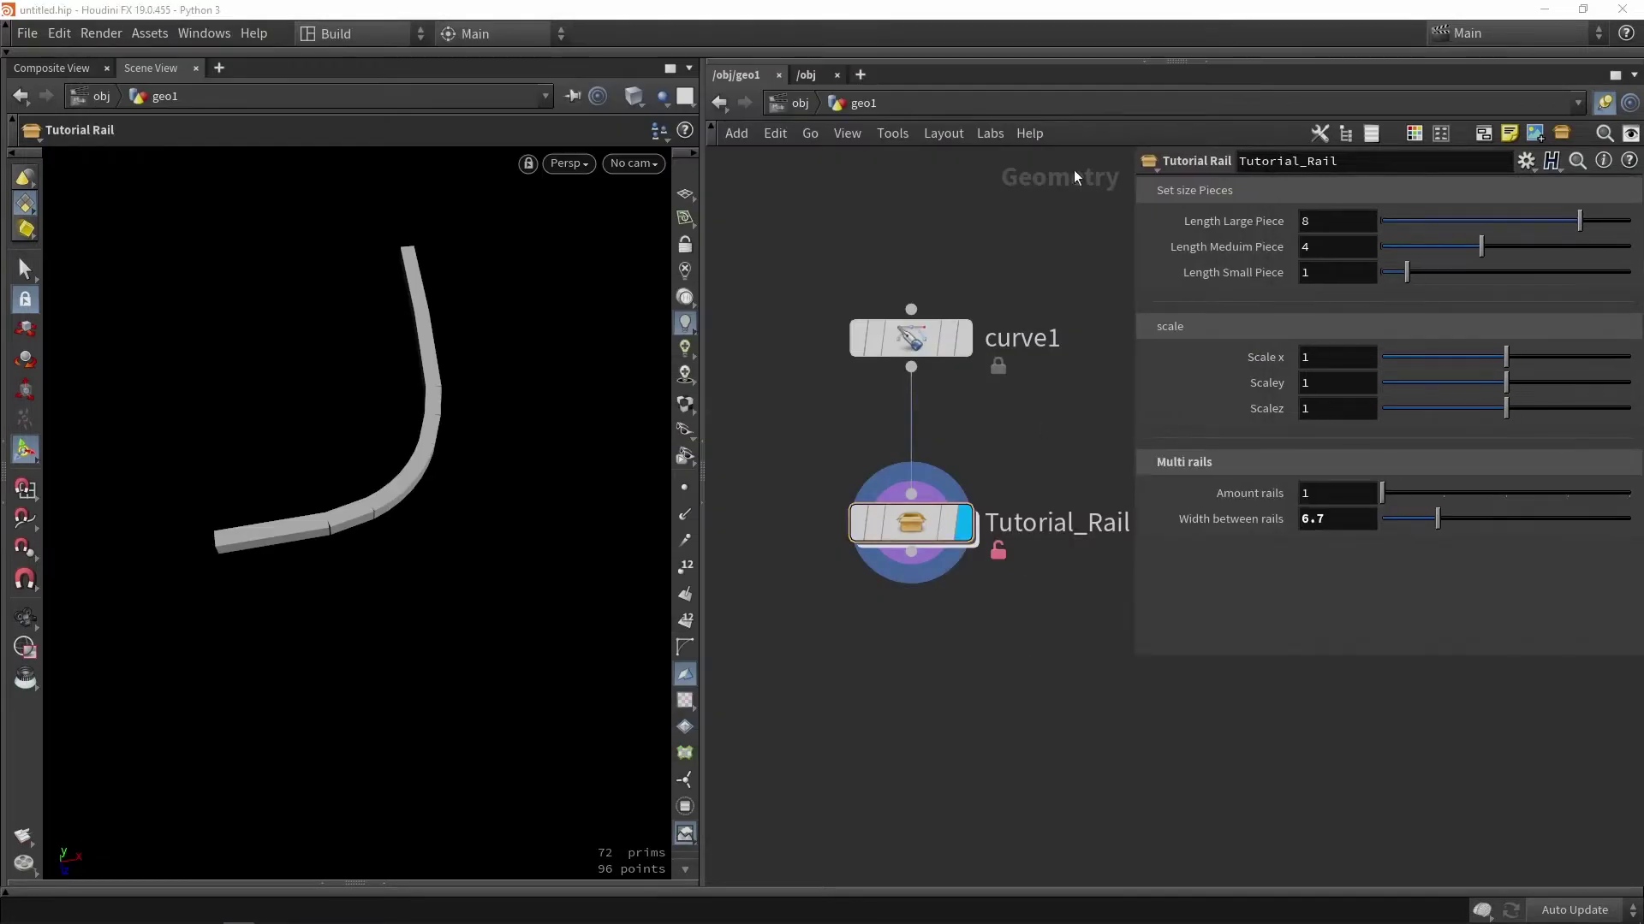
left_click_drag(906, 532, 907, 523)
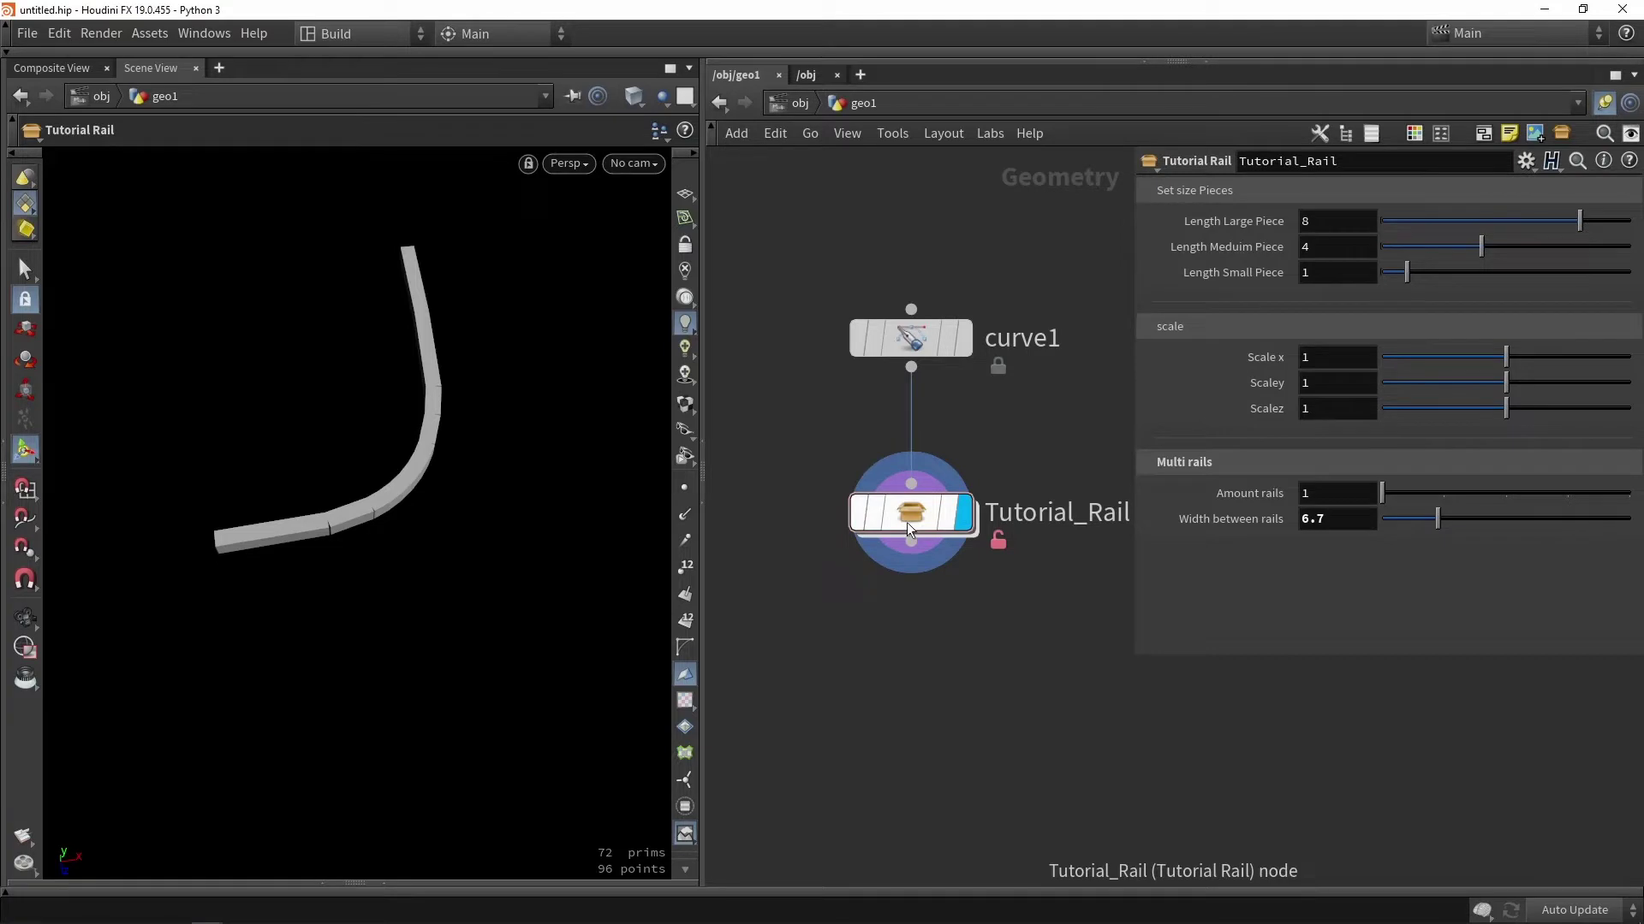
key("Escape")
left_click_drag(422, 396, 359, 402)
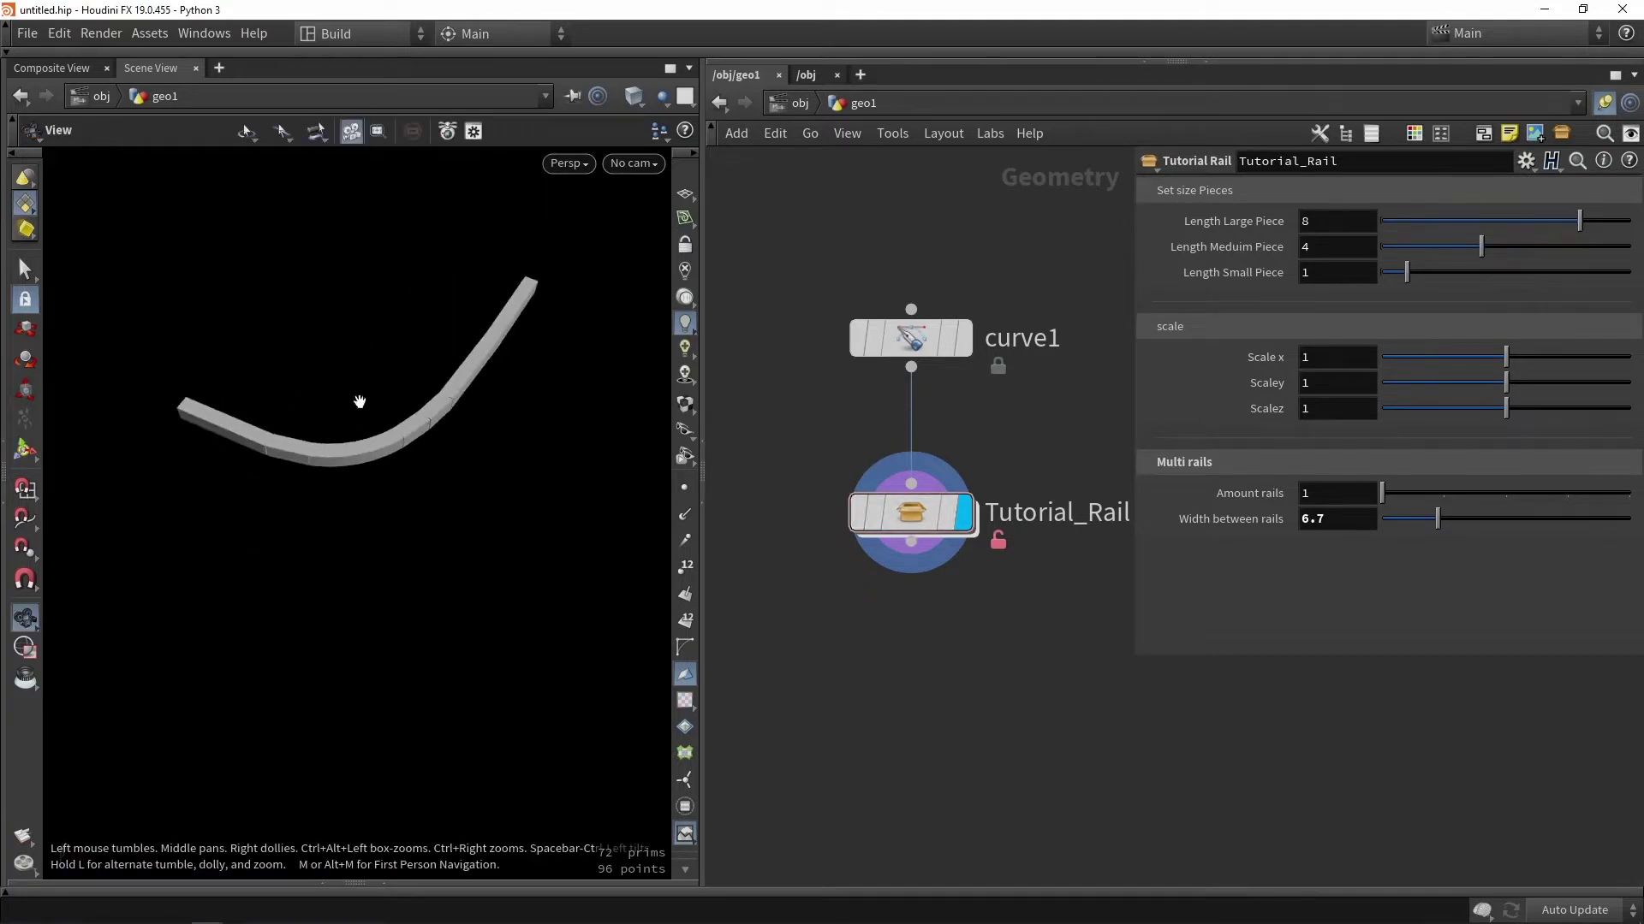
key("Return")
scroll(936, 622, "down", 3)
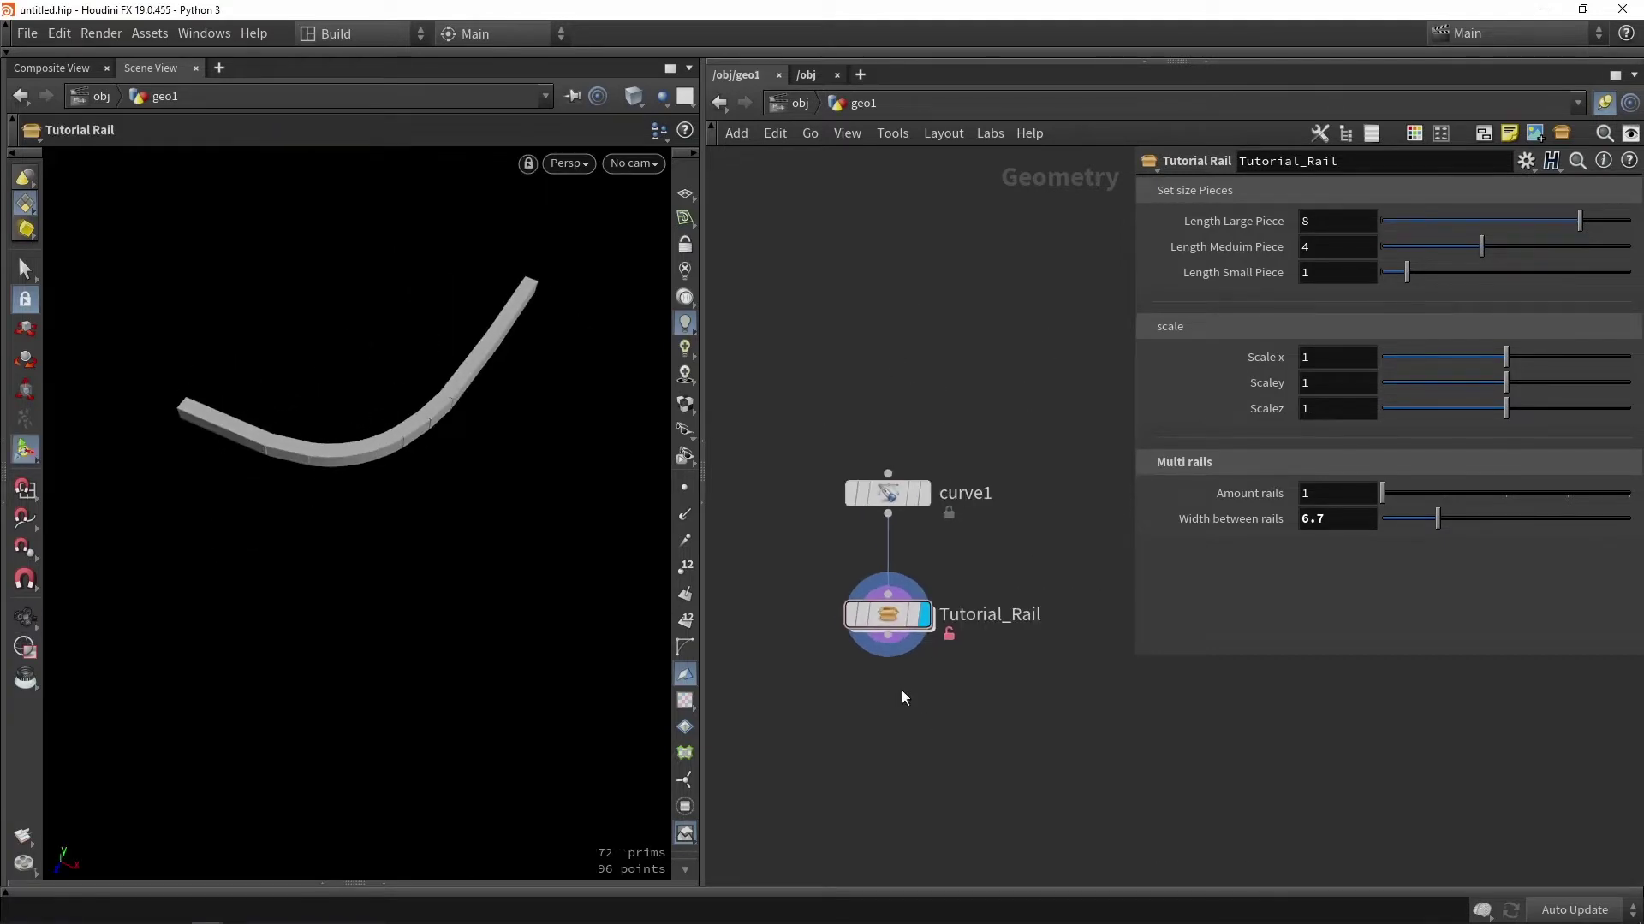